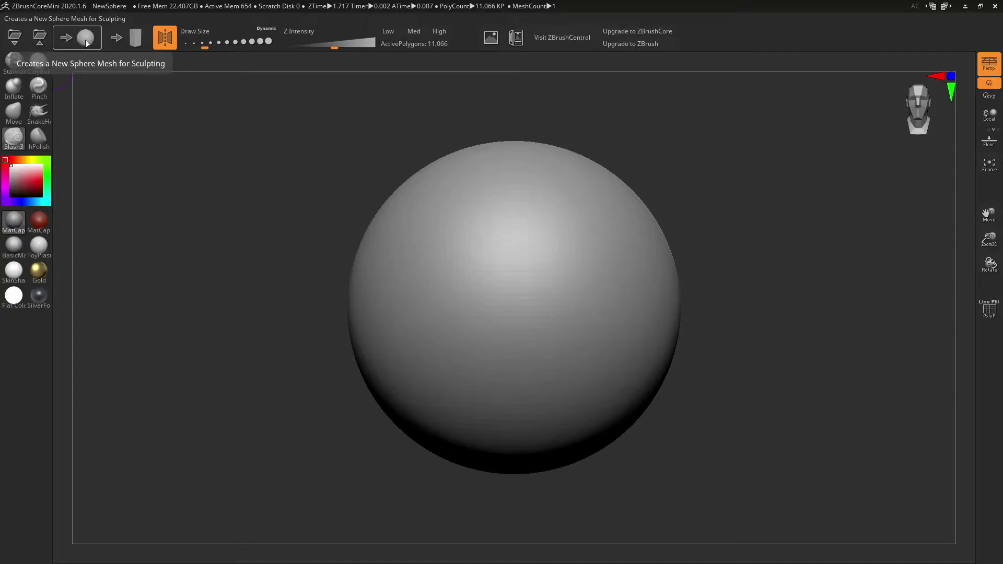
Create a new stone mesh and replace it with a new sphere mesh, discarding the project changes
{"action": "left_click", "coordinate": [136, 38]}
{"action": "left_click", "coordinate": [540, 316]}
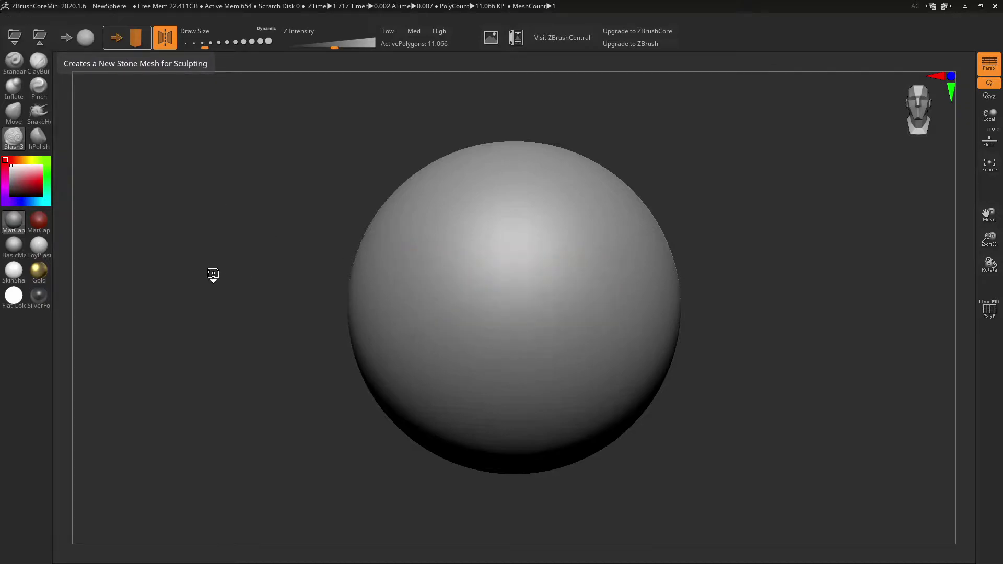
{"action": "left_click", "coordinate": [88, 40]}
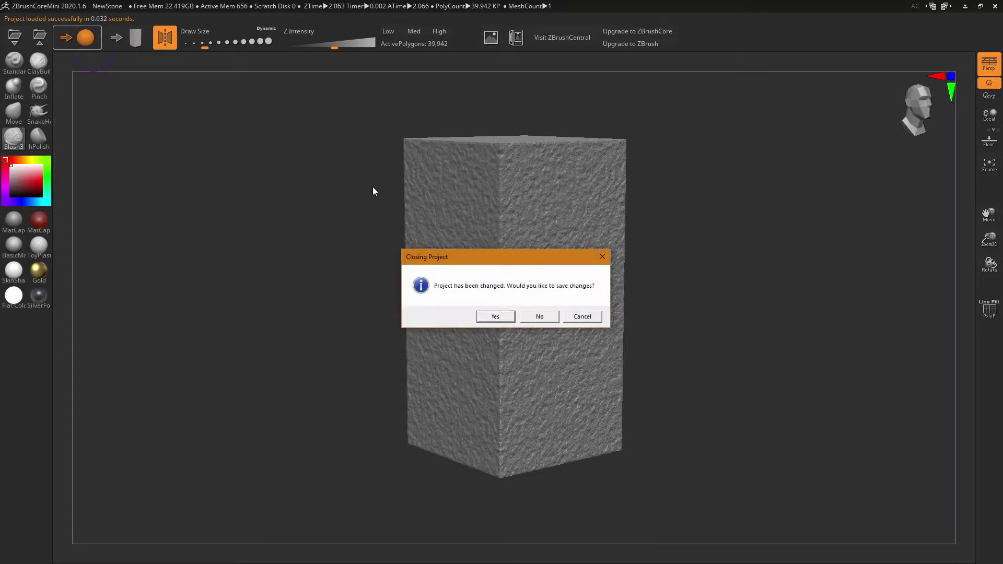
{"action": "left_click", "coordinate": [538, 317]}
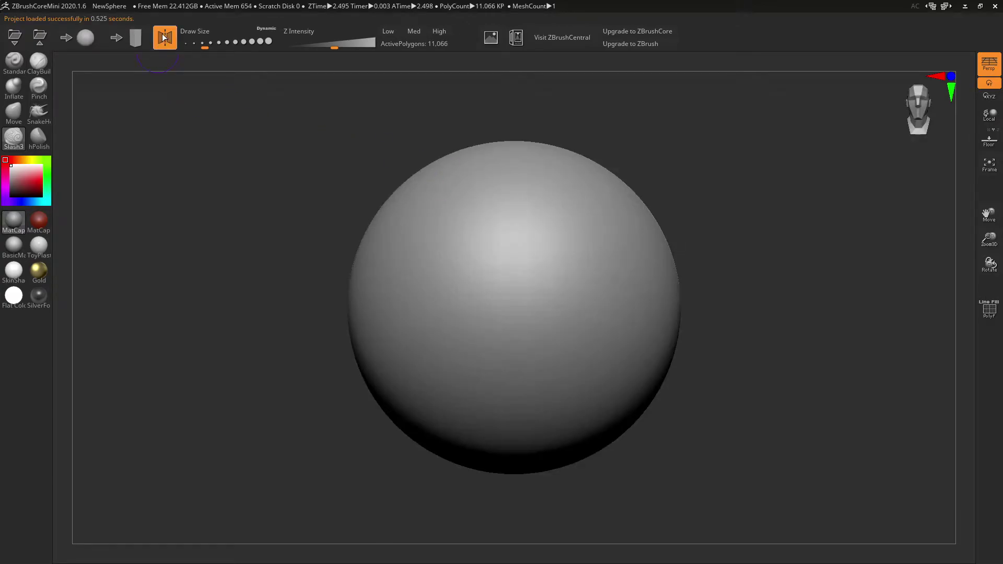
Sculpt a curved, mirrored Slash3 stroke on the sphere and a single stroke above it with symmetry turned off
{"action": "mouse_move", "coordinate": [552, 282]}
{"action": "left_mouse_down"}
{"action": "mouse_move", "coordinate": [585, 248]}
{"action": "mouse_move", "coordinate": [627, 318]}
{"action": "mouse_move", "coordinate": [577, 323]}
{"action": "left_mouse_up"}
{"action": "left_click", "coordinate": [168, 43]}
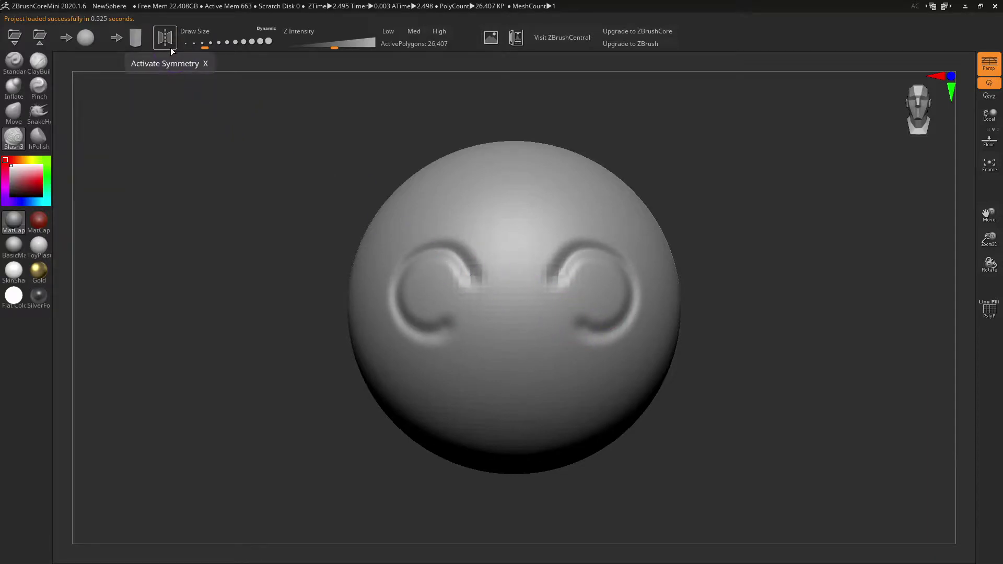
{"action": "left_click_drag", "start_coordinate": [516, 220], "coordinate": [602, 197]}
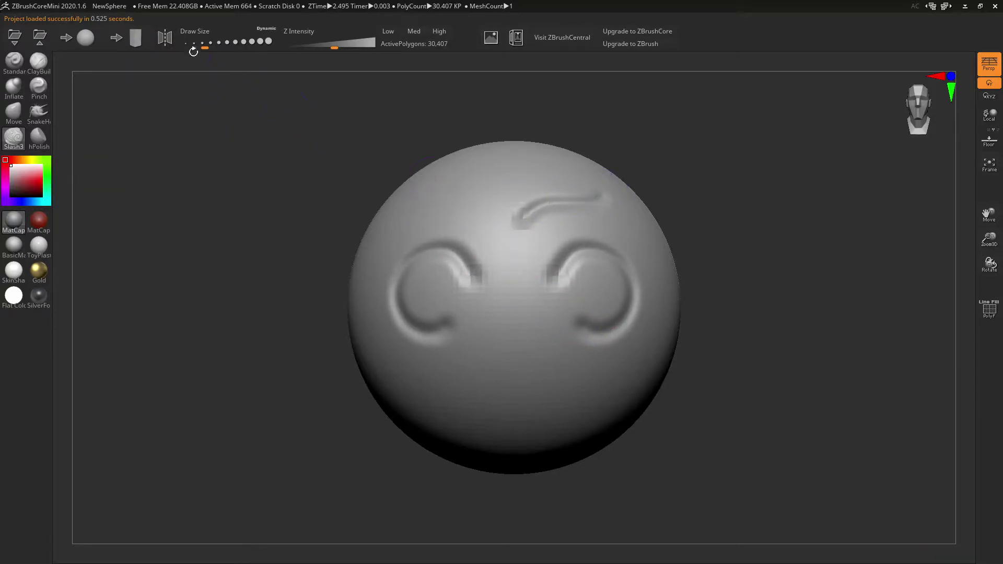
Undo the Slash3 test strokes on the sphere and turn symmetry back on
{"action": "key", "text": "ctrl+z"}
{"action": "key", "text": "ctrl+z"}
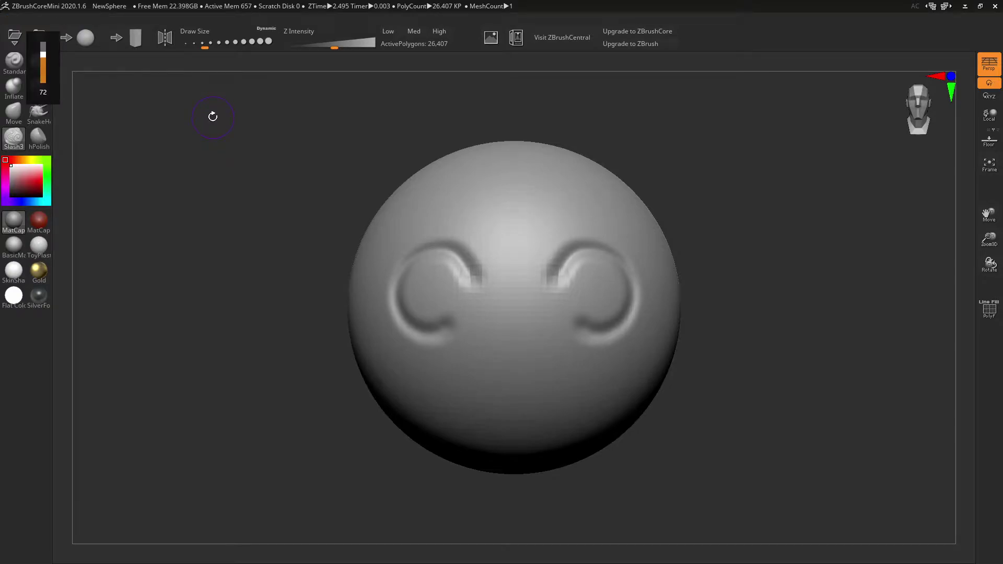
{"action": "key", "text": "ctrl+z"}
{"action": "key", "text": "ctrl+z"}
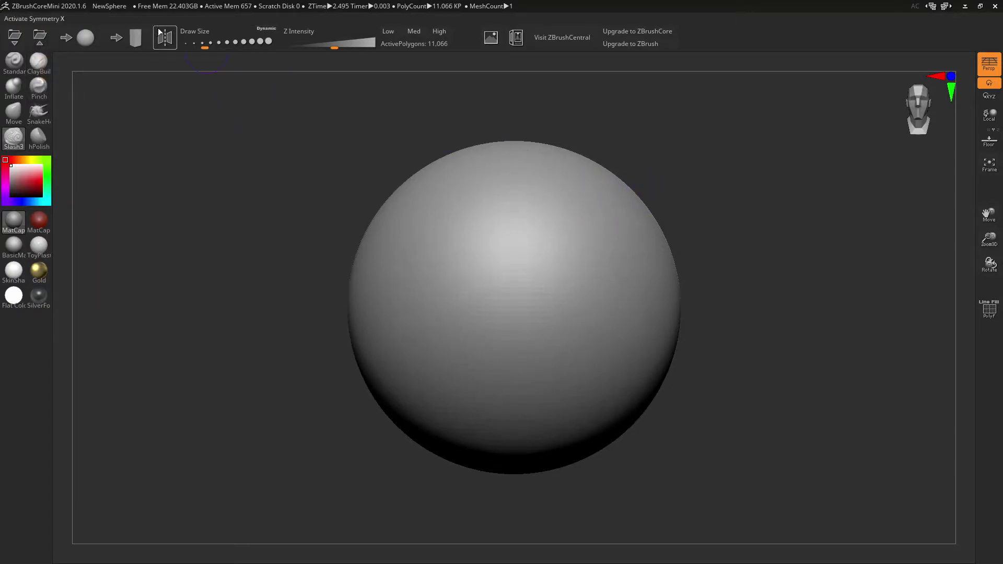
{"action": "left_click", "coordinate": [174, 41]}
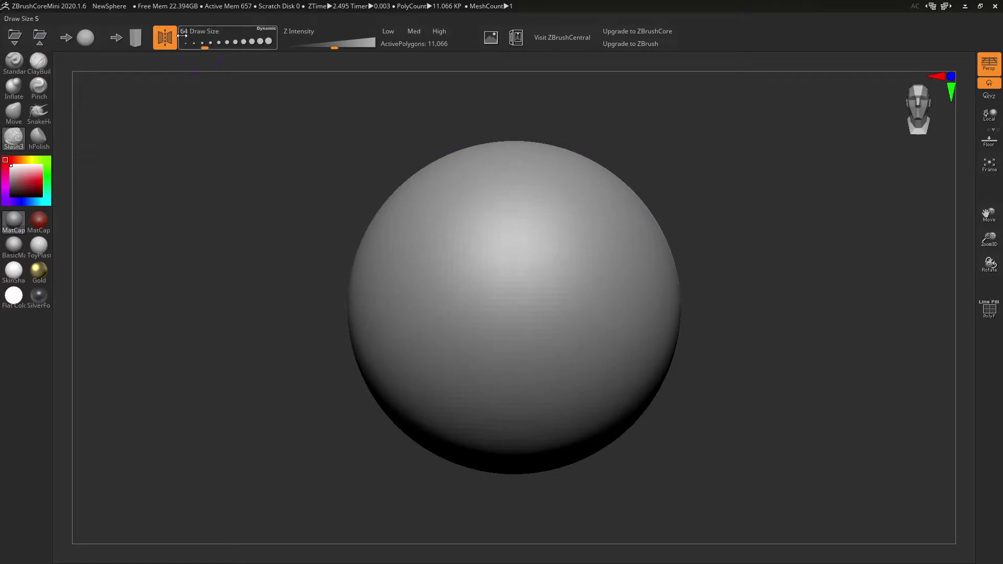
Increase the brush's draw size in several increments and reduce it slightly
{"action": "mouse_move", "coordinate": [199, 42]}
{"action": "left_mouse_down"}
{"action": "mouse_move", "coordinate": [256, 45]}
{"action": "mouse_move", "coordinate": [200, 41]}
{"action": "mouse_move", "coordinate": [227, 42]}
{"action": "mouse_move", "coordinate": [216, 41]}
{"action": "left_mouse_up"}
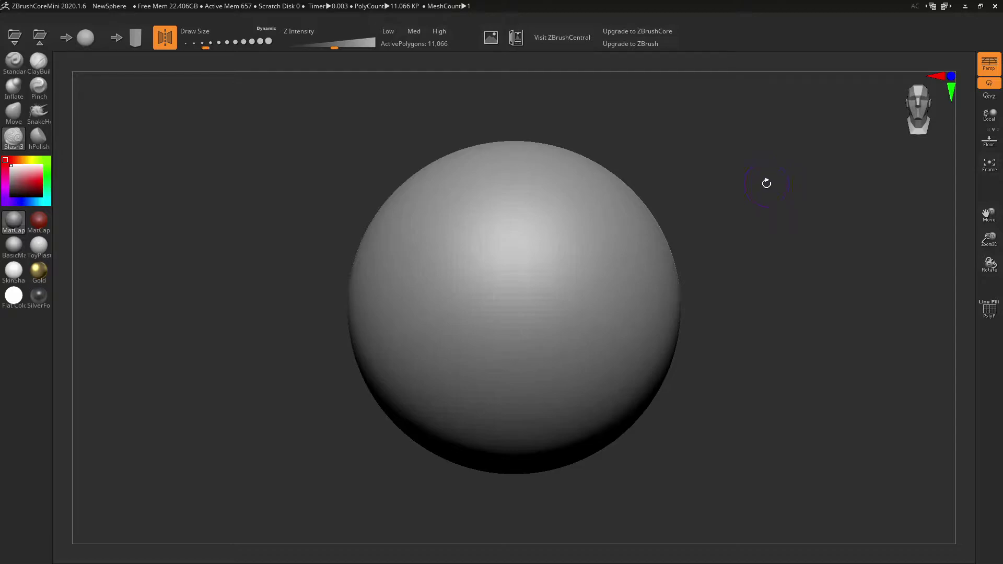
{"action": "key", "text": "bracketright"}
{"action": "key", "text": "bracketright"}
{"action": "key", "text": "bracketright"}
{"action": "key", "text": "bracketright"}
{"action": "key", "text": "bracketright"}
{"action": "key", "text": "bracketright"}
{"action": "key", "text": "bracketleft"}
{"action": "key", "text": "bracketleft"}
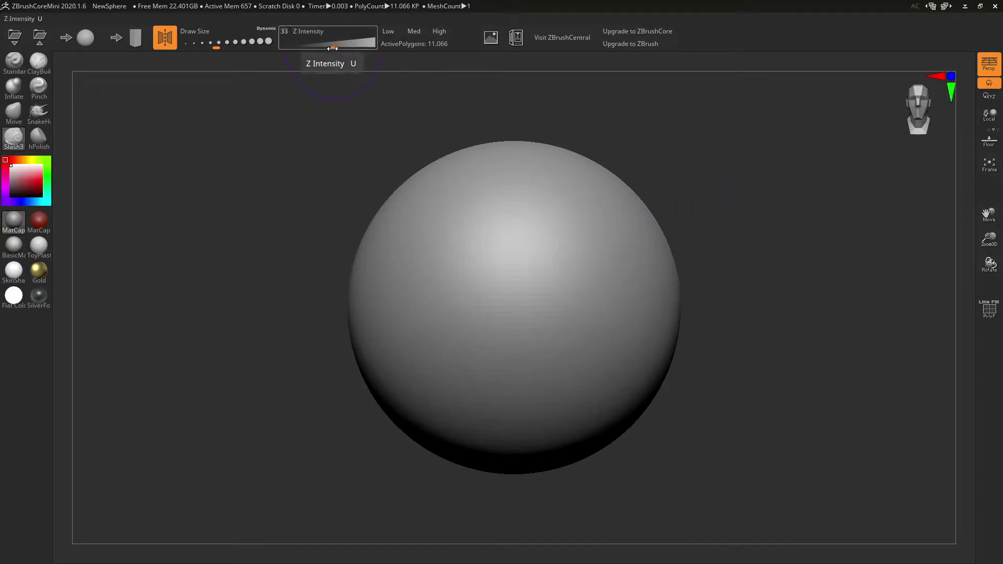
Compare deep mirrored Slash3 strokes at Z Intensity 83 with a shallow stroke at a much lower intensity on the lower sphere
{"action": "left_click_drag", "start_coordinate": [325, 47], "coordinate": [366, 47]}
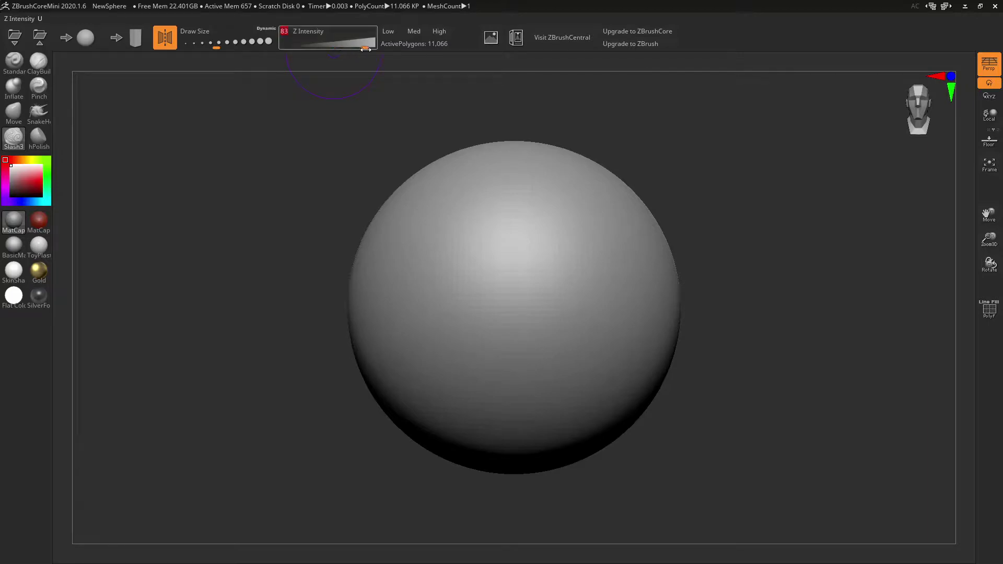
{"action": "mouse_move", "coordinate": [610, 223]}
{"action": "left_mouse_down"}
{"action": "mouse_move", "coordinate": [570, 324]}
{"action": "mouse_move", "coordinate": [543, 229]}
{"action": "left_mouse_up"}
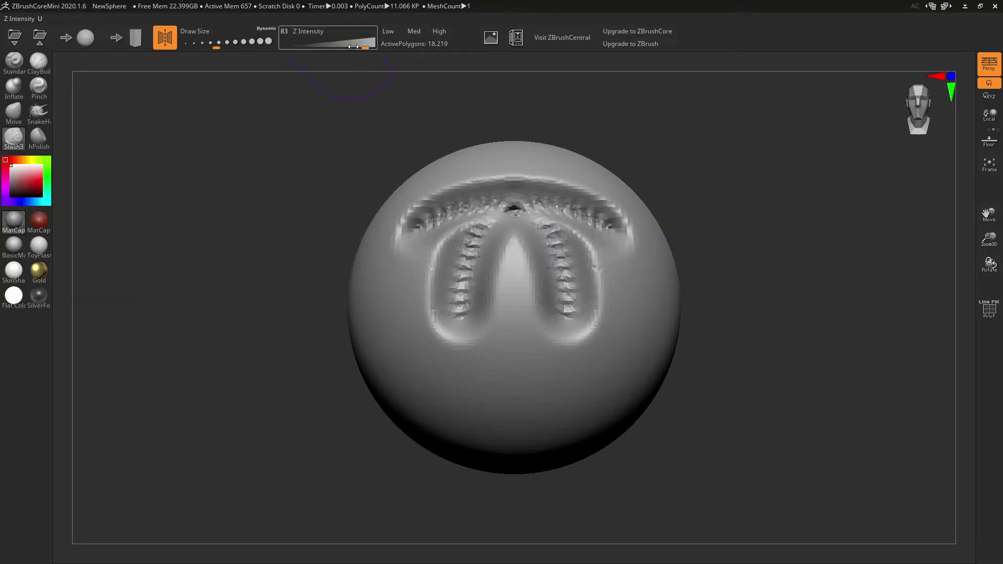
{"action": "left_click_drag", "start_coordinate": [366, 47], "coordinate": [310, 47]}
{"action": "left_click_drag", "start_coordinate": [452, 378], "coordinate": [569, 382]}
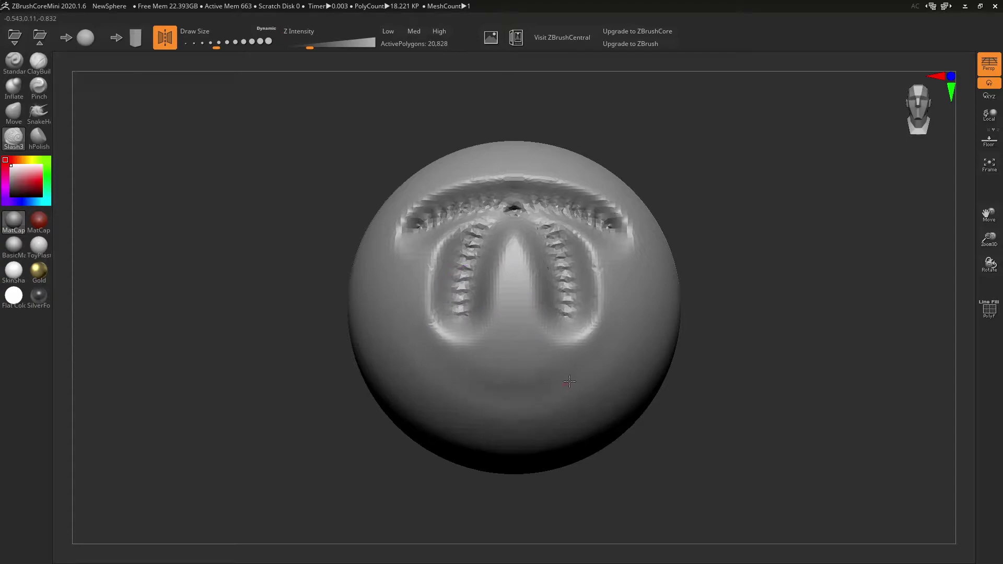
Undo the Z Intensity test strokes to clear the sphere
{"action": "key", "text": "ctrl+z"}
{"action": "key", "text": "ctrl+z"}
{"action": "key", "text": "ctrl+z"}
{"action": "key", "text": "ctrl+z"}
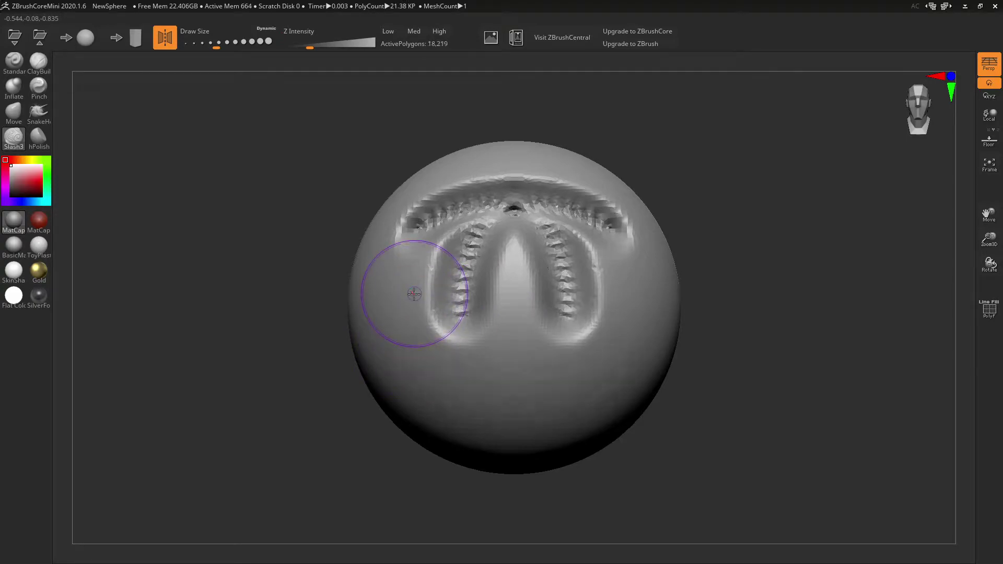
Enlarge the Slash3 brush's draw size and set its Z Intensity to 23
{"action": "left_click", "coordinate": [231, 46]}
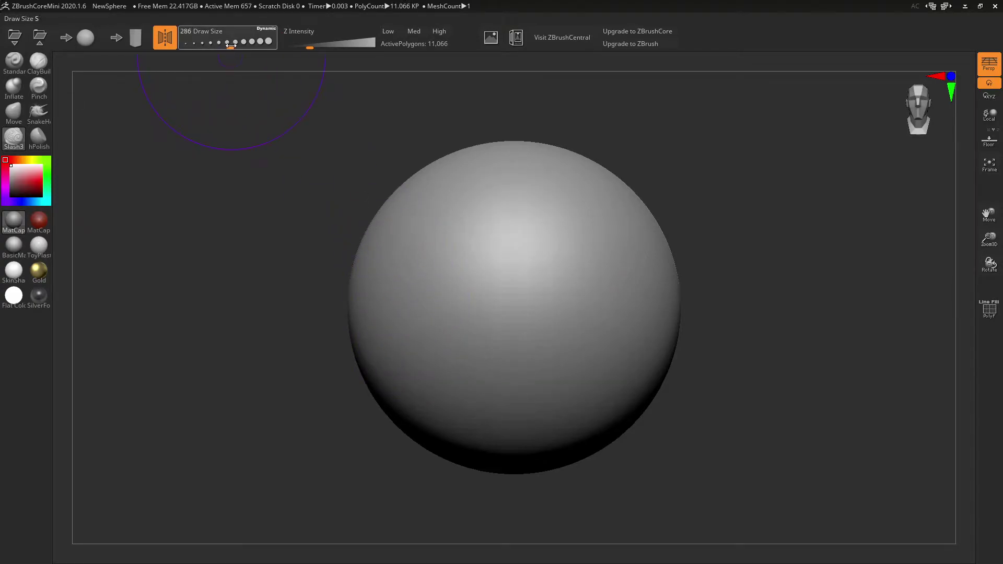
{"action": "left_click_drag", "start_coordinate": [229, 46], "coordinate": [225, 46]}
{"action": "left_click_drag", "start_coordinate": [310, 47], "coordinate": [326, 47]}
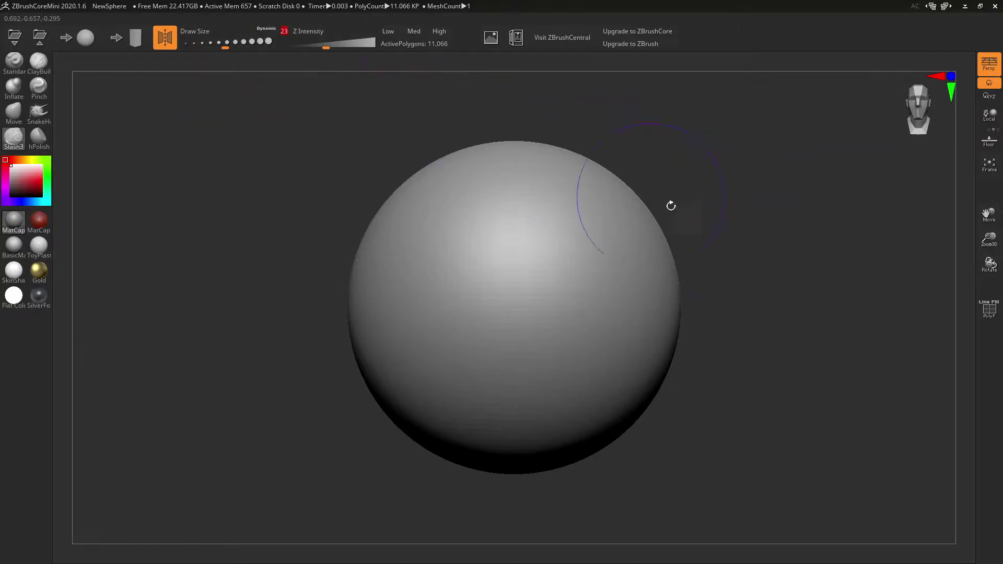
Try reducing the mesh to the Med (300k) and High (500k) polygon levels while temporarily displaying the polyframe
{"action": "left_click", "coordinate": [993, 307]}
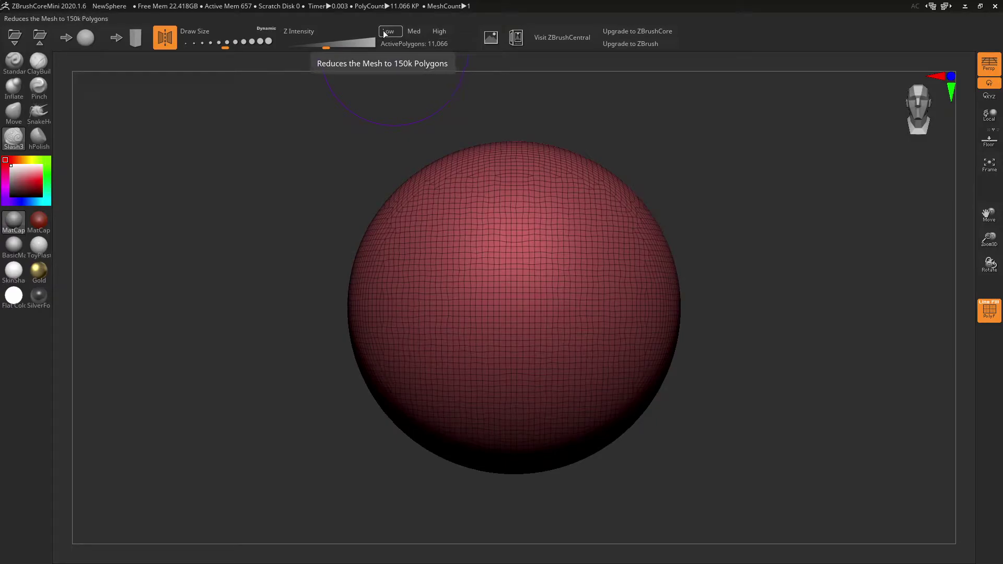
{"action": "left_click", "coordinate": [414, 30]}
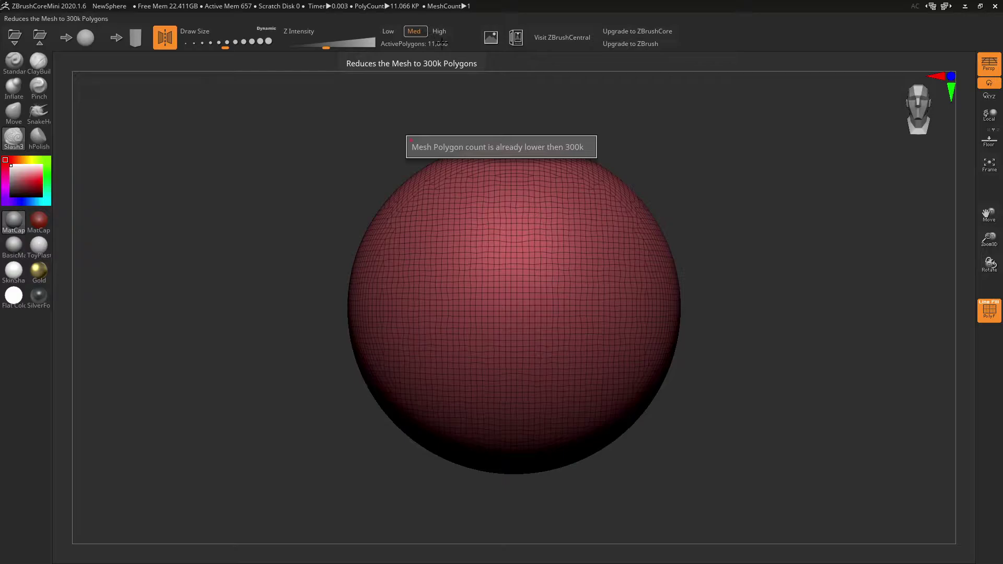
{"action": "left_click", "coordinate": [437, 32]}
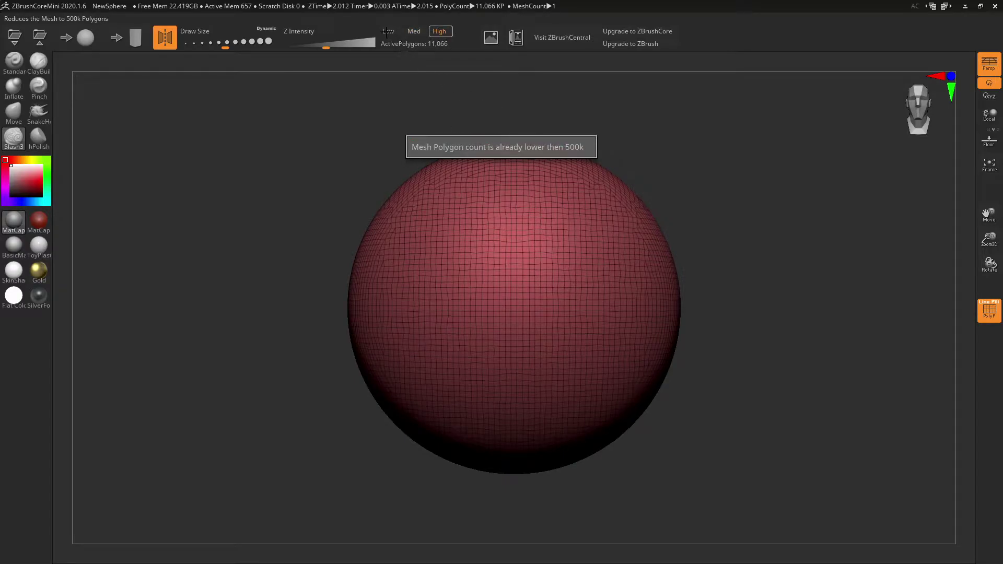
{"action": "left_click", "coordinate": [989, 310]}
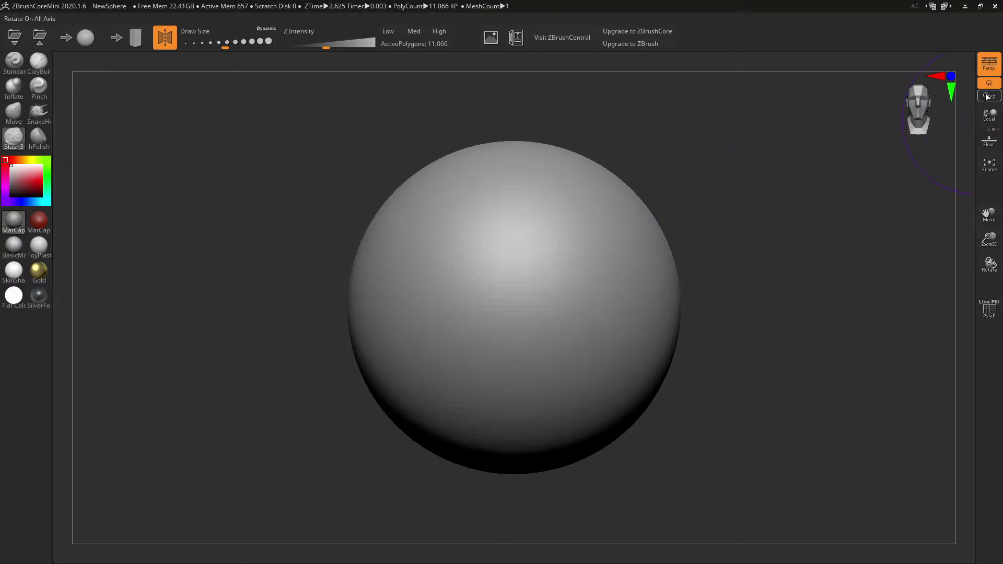
Toggle perspective off and back on, and try moving and scaling the sphere in the view before framing it
{"action": "left_click", "coordinate": [989, 64]}
{"action": "left_click", "coordinate": [989, 64]}
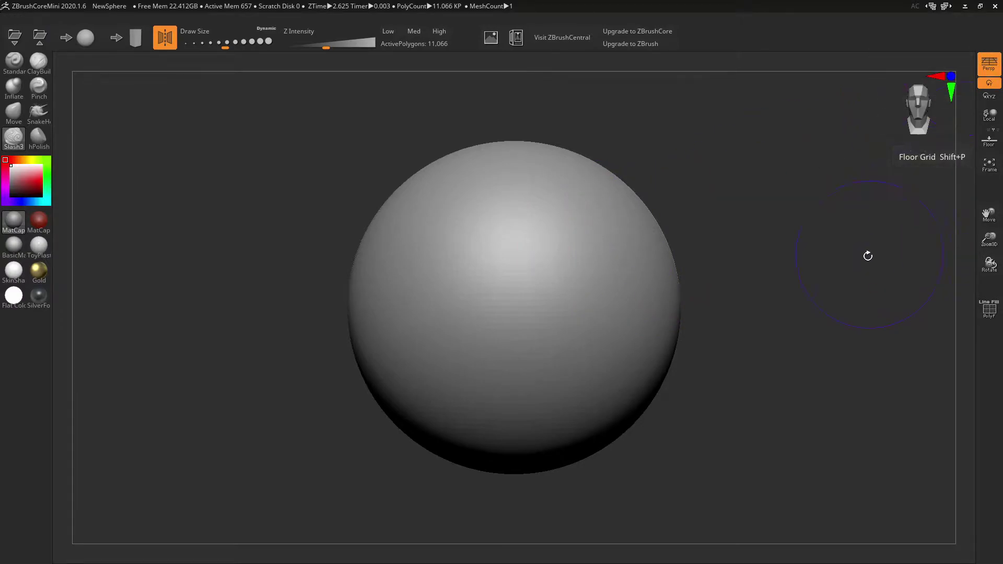
{"action": "left_click_drag", "start_coordinate": [989, 214], "coordinate": [997, 267]}
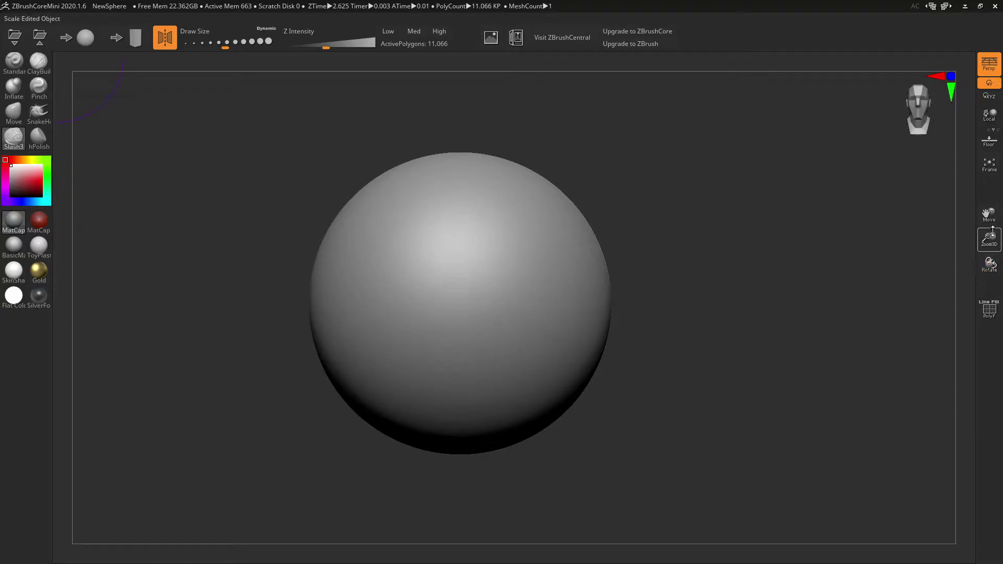
{"action": "left_click_drag", "start_coordinate": [989, 233], "coordinate": [782, 52]}
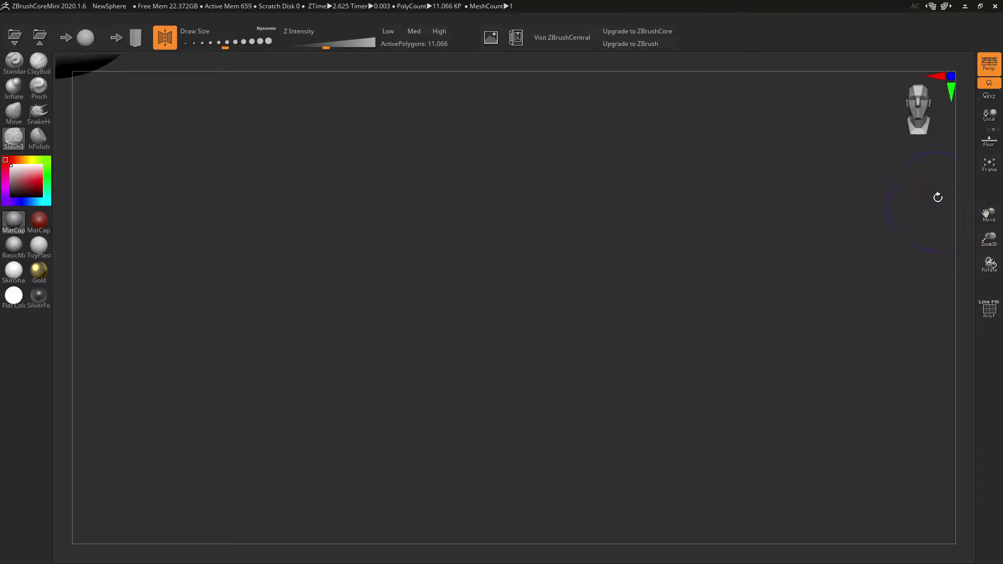
{"action": "left_click", "coordinate": [990, 165]}
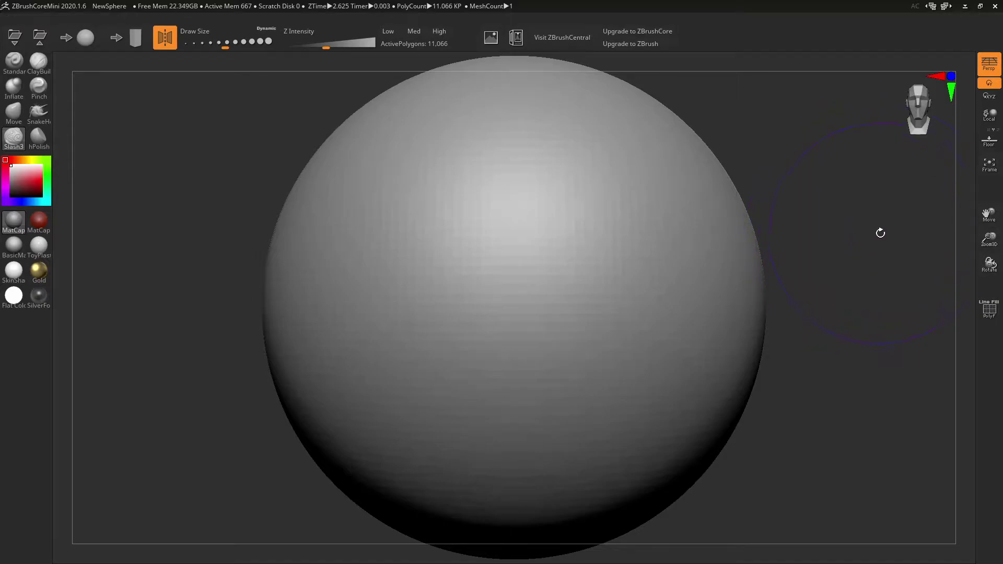
Practise rotating, zooming and panning around the sphere directly on the canvas, reframing it when it goes out of view
{"action": "mouse_move", "coordinate": [879, 235]}
{"action": "left_mouse_down"}
{"action": "mouse_move", "coordinate": [826, 239]}
{"action": "mouse_move", "coordinate": [939, 239]}
{"action": "mouse_move", "coordinate": [914, 283]}
{"action": "mouse_move", "coordinate": [911, 334]}
{"action": "mouse_move", "coordinate": [897, 247]}
{"action": "mouse_move", "coordinate": [909, 302]}
{"action": "mouse_move", "coordinate": [892, 303]}
{"action": "mouse_move", "coordinate": [857, 268]}
{"action": "left_mouse_up"}
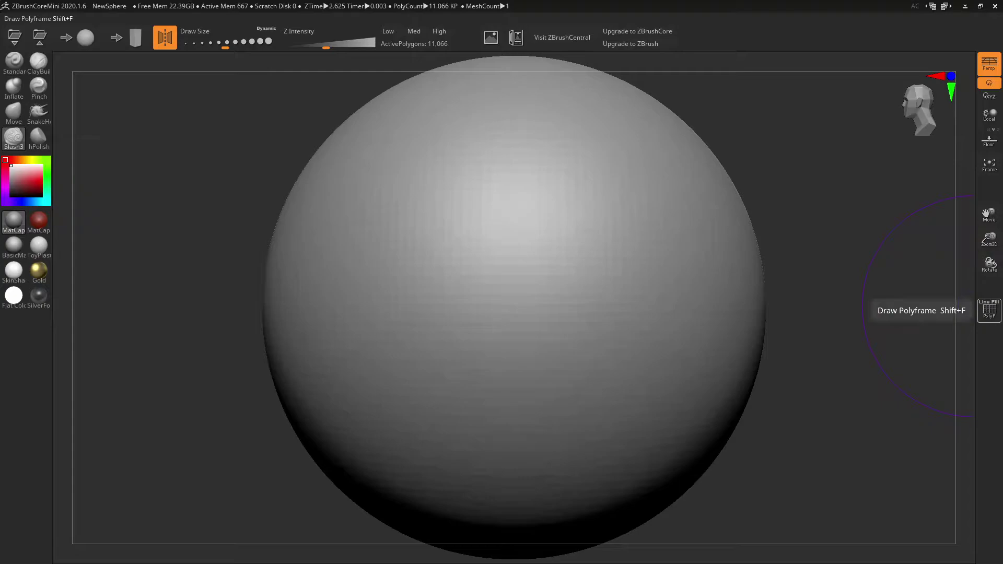
{"action": "left_click_drag", "start_coordinate": [823, 435], "coordinate": [740, 374]}
{"action": "mouse_move", "coordinate": [770, 474]}
{"action": "left_mouse_down", "text": "alt"}
{"action": "mouse_move", "coordinate": [755, 406]}
{"action": "mouse_move", "coordinate": [754, 418]}
{"action": "left_mouse_up", "text": "alt"}
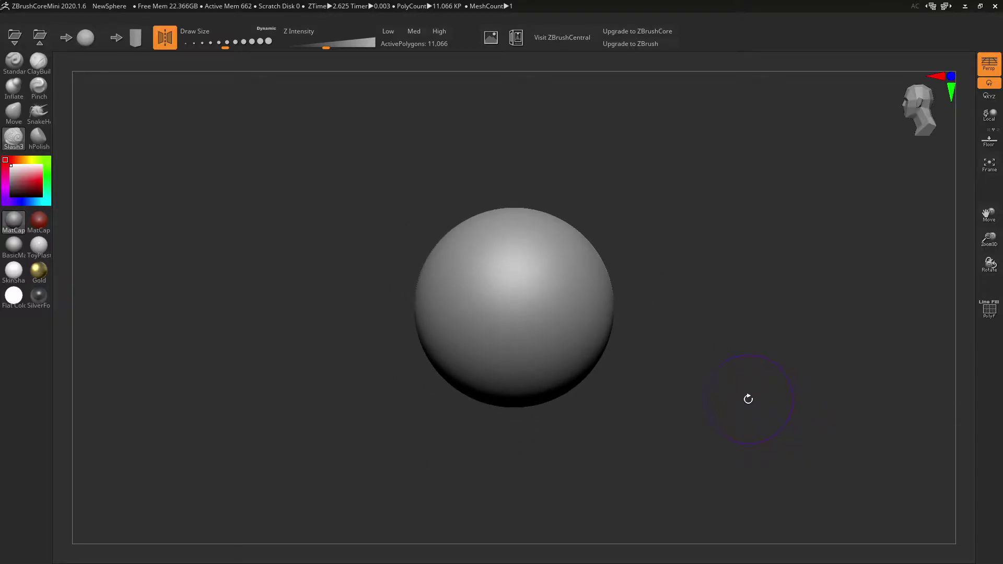
{"action": "left_click_drag", "start_coordinate": [790, 394], "coordinate": [765, 446], "text": "alt"}
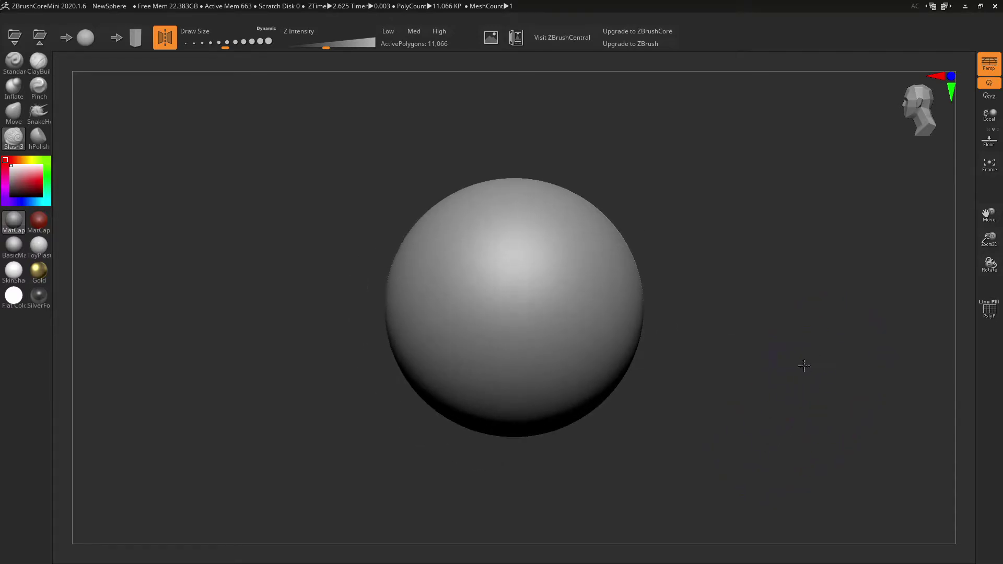
{"action": "left_click_drag", "start_coordinate": [808, 366], "coordinate": [488, 304]}
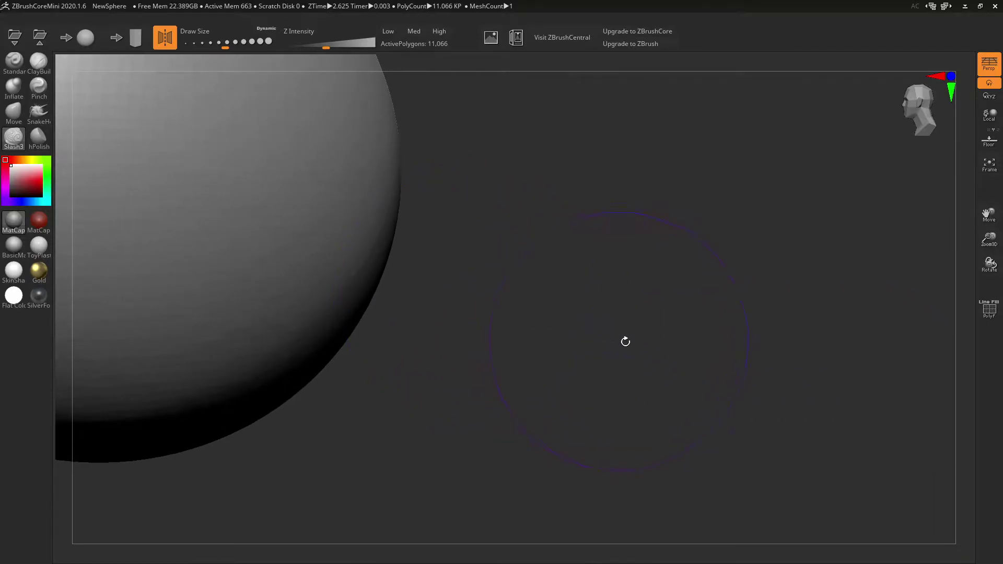
{"action": "key", "text": "f"}
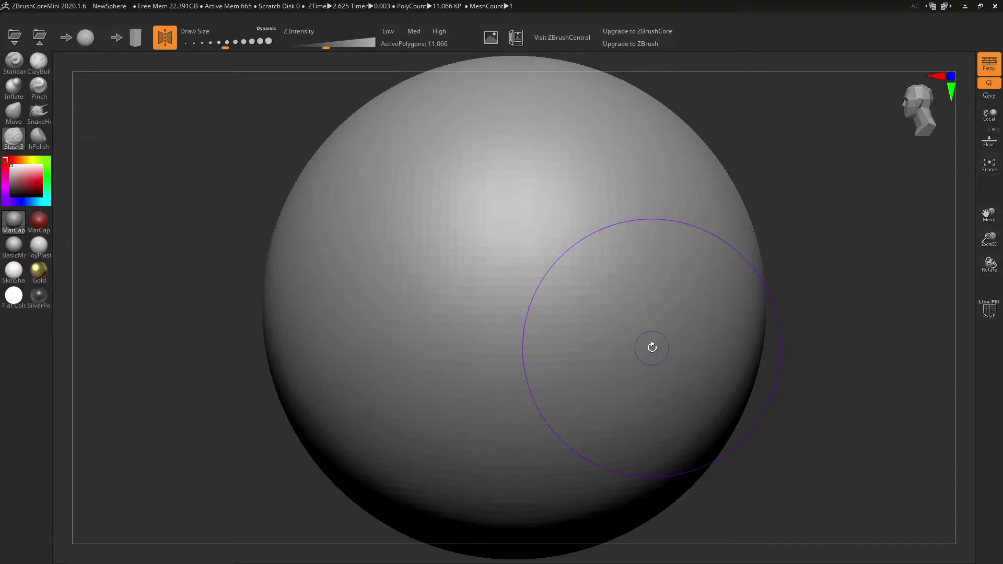
{"action": "left_click_drag", "start_coordinate": [839, 415], "coordinate": [817, 385]}
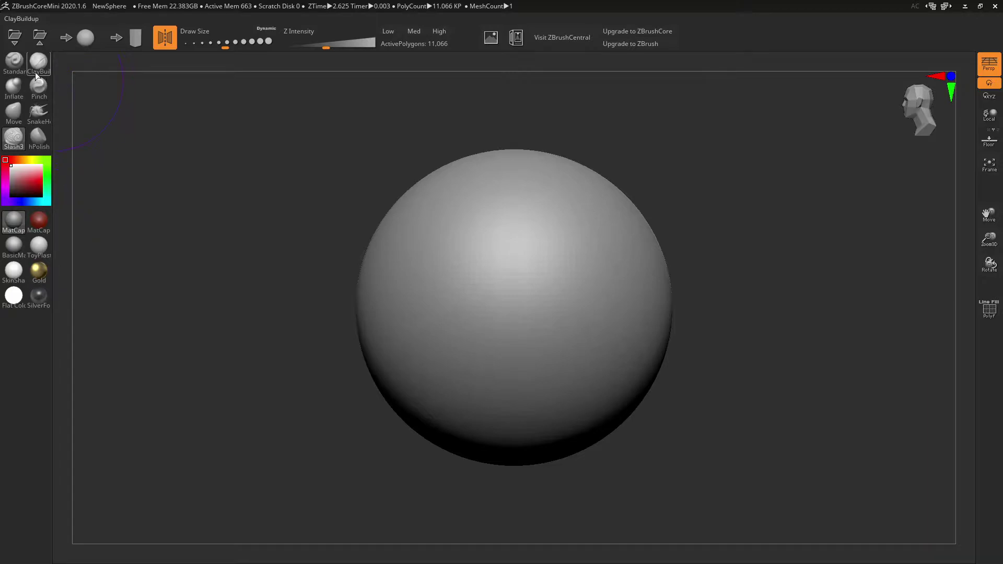
Sculpt a broad test stroke on the sphere with the Standard brush and undo it
{"action": "left_click", "coordinate": [14, 61]}
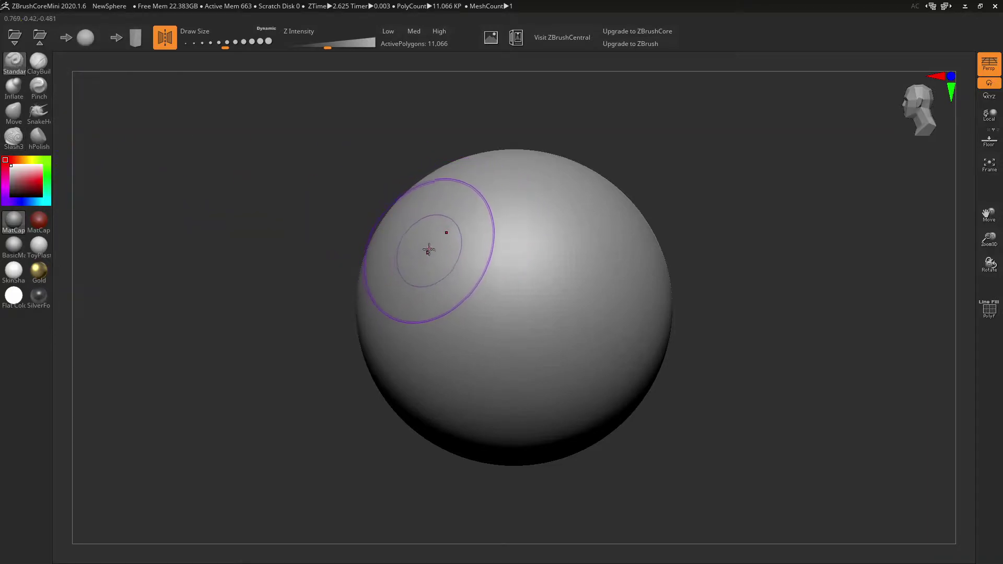
{"action": "mouse_move", "coordinate": [426, 249]}
{"action": "left_mouse_down"}
{"action": "mouse_move", "coordinate": [459, 340]}
{"action": "mouse_move", "coordinate": [562, 298]}
{"action": "mouse_move", "coordinate": [583, 241]}
{"action": "left_mouse_up"}
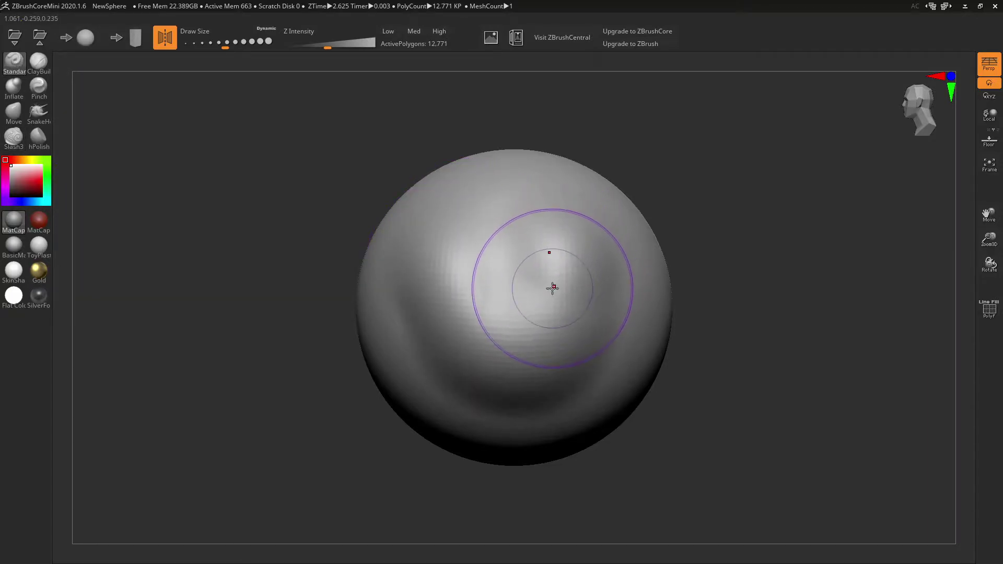
{"action": "key", "text": "ctrl+z"}
Sculpt mirrored V-shaped ridges on the front of the sphere using the ClayBuildup brush at a smaller draw size
{"action": "left_click", "coordinate": [39, 61]}
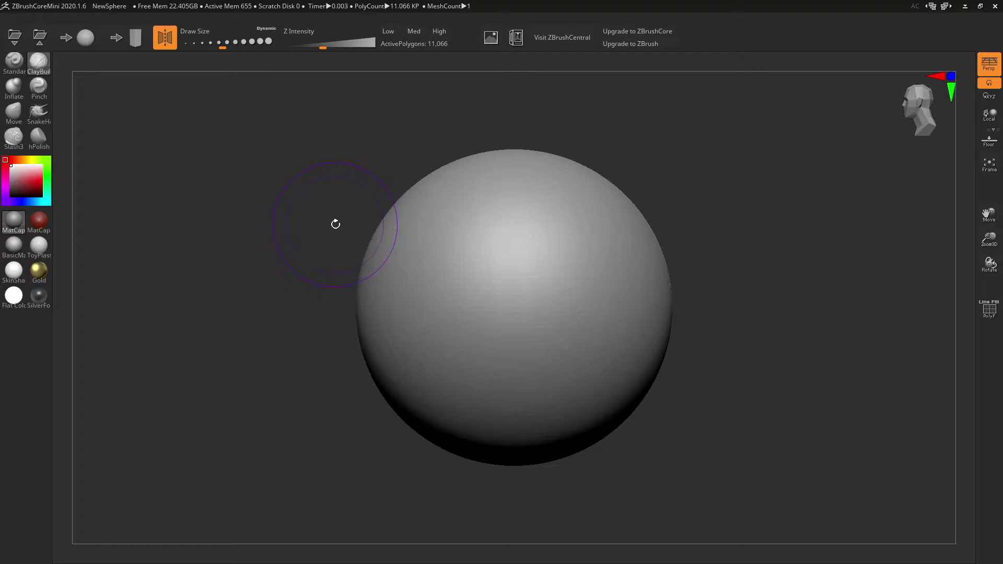
{"action": "mouse_move", "coordinate": [600, 276]}
{"action": "right_mouse_down"}
{"action": "mouse_move", "coordinate": [635, 303]}
{"action": "mouse_move", "coordinate": [620, 284]}
{"action": "mouse_move", "coordinate": [681, 298]}
{"action": "mouse_move", "coordinate": [789, 287]}
{"action": "mouse_move", "coordinate": [750, 295]}
{"action": "right_mouse_up"}
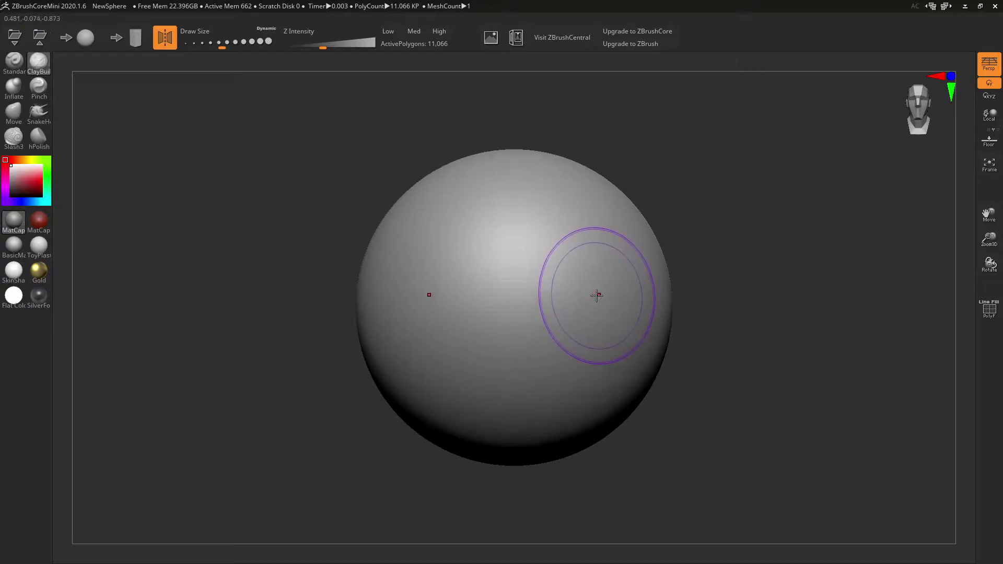
{"action": "key", "text": "bracketleft"}
{"action": "key", "text": "bracketleft"}
{"action": "key", "text": "bracketleft"}
{"action": "mouse_move", "coordinate": [604, 255]}
{"action": "left_mouse_down"}
{"action": "mouse_move", "coordinate": [555, 286]}
{"action": "mouse_move", "coordinate": [540, 355]}
{"action": "left_mouse_up"}
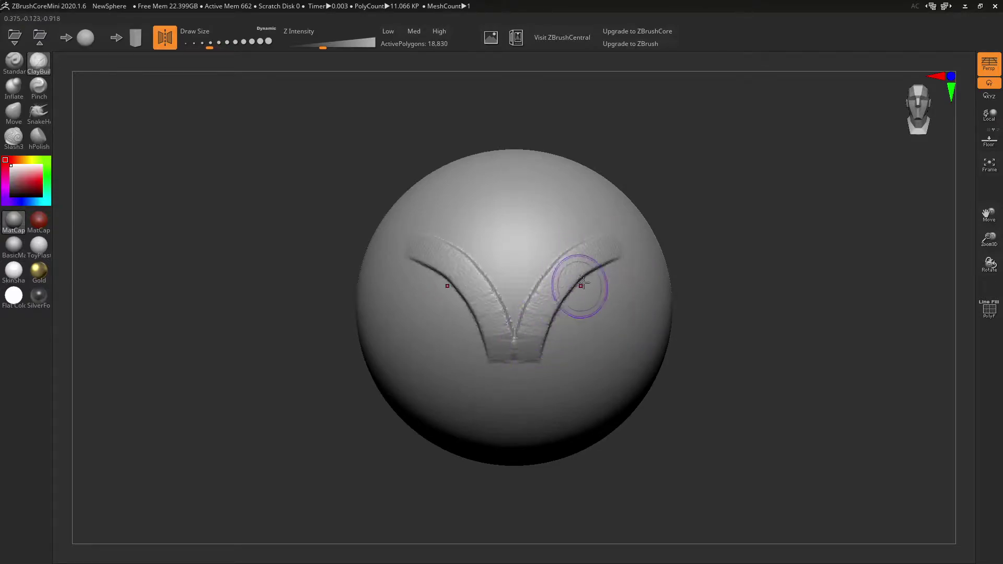
Build up the mirrored V-shaped ridges with repeated ClayBuildup strokes and inspect their height from the side
{"action": "mouse_move", "coordinate": [583, 283]}
{"action": "left_mouse_down"}
{"action": "mouse_move", "coordinate": [557, 314]}
{"action": "mouse_move", "coordinate": [541, 361]}
{"action": "left_mouse_up"}
{"action": "left_click_drag", "start_coordinate": [618, 253], "coordinate": [541, 361]}
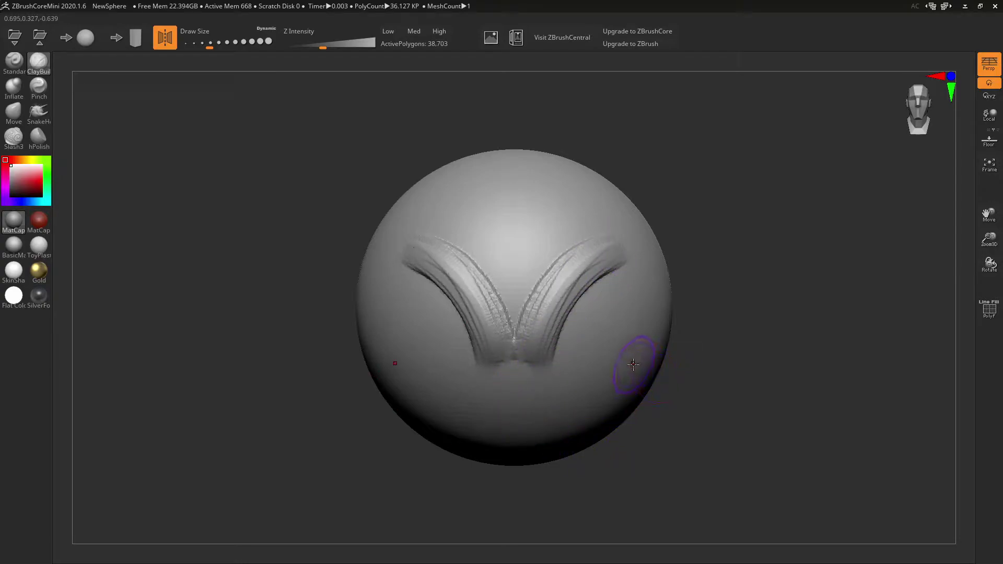
{"action": "mouse_move", "coordinate": [740, 330]}
{"action": "left_mouse_down"}
{"action": "mouse_move", "coordinate": [681, 325]}
{"action": "mouse_move", "coordinate": [709, 326]}
{"action": "left_mouse_up"}
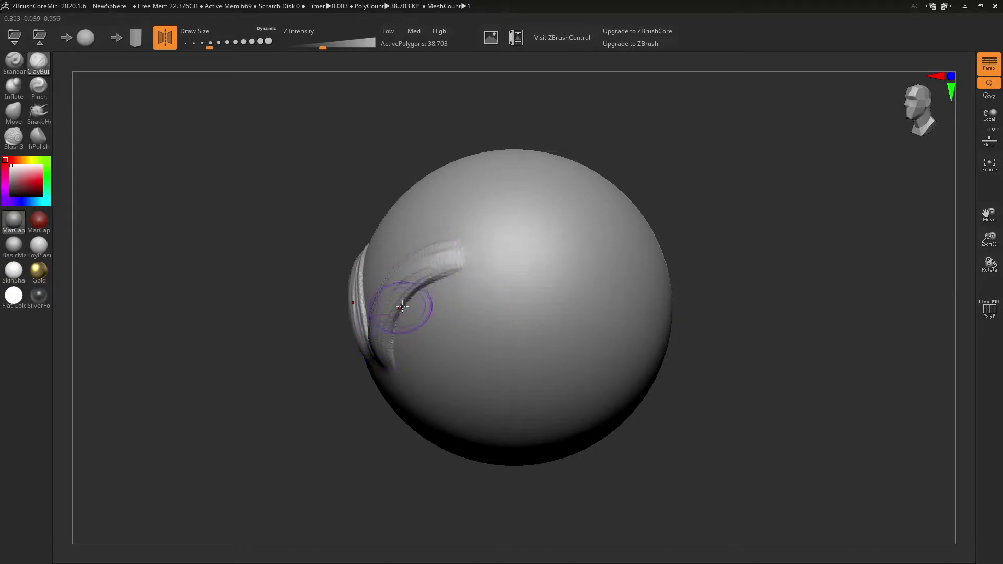
Carve mirrored hollows just below the ridges with the ClayBuildup brush
{"action": "mouse_move", "coordinate": [472, 308]}
{"action": "right_mouse_down"}
{"action": "mouse_move", "coordinate": [527, 293]}
{"action": "mouse_move", "coordinate": [549, 314]}
{"action": "right_mouse_up"}
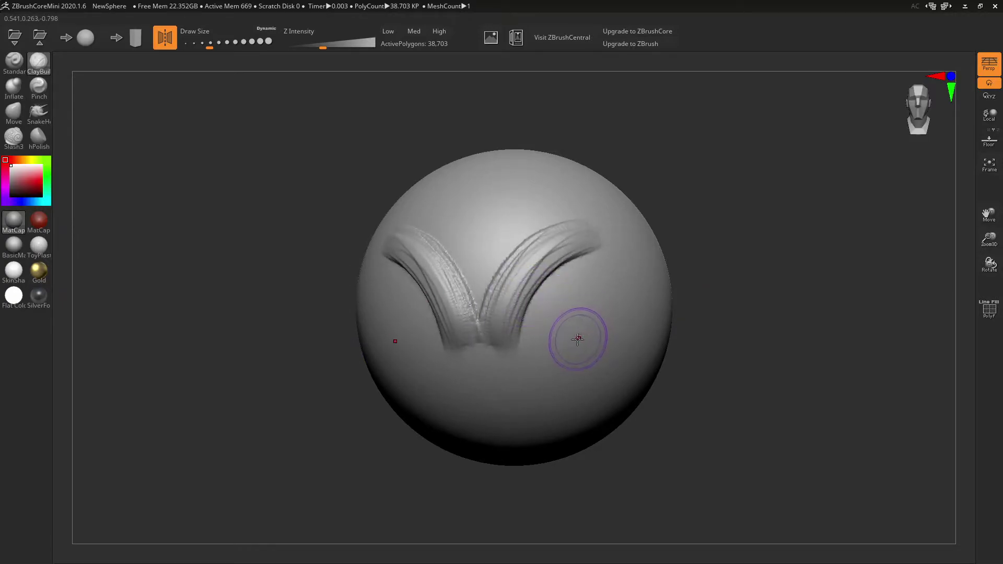
{"action": "mouse_move", "coordinate": [595, 267]}
{"action": "left_mouse_down"}
{"action": "mouse_move", "coordinate": [544, 309]}
{"action": "mouse_move", "coordinate": [538, 331]}
{"action": "mouse_move", "coordinate": [574, 285]}
{"action": "mouse_move", "coordinate": [535, 339]}
{"action": "mouse_move", "coordinate": [546, 340]}
{"action": "mouse_move", "coordinate": [531, 330]}
{"action": "left_mouse_up"}
{"action": "left_click_drag", "start_coordinate": [578, 284], "coordinate": [538, 361]}
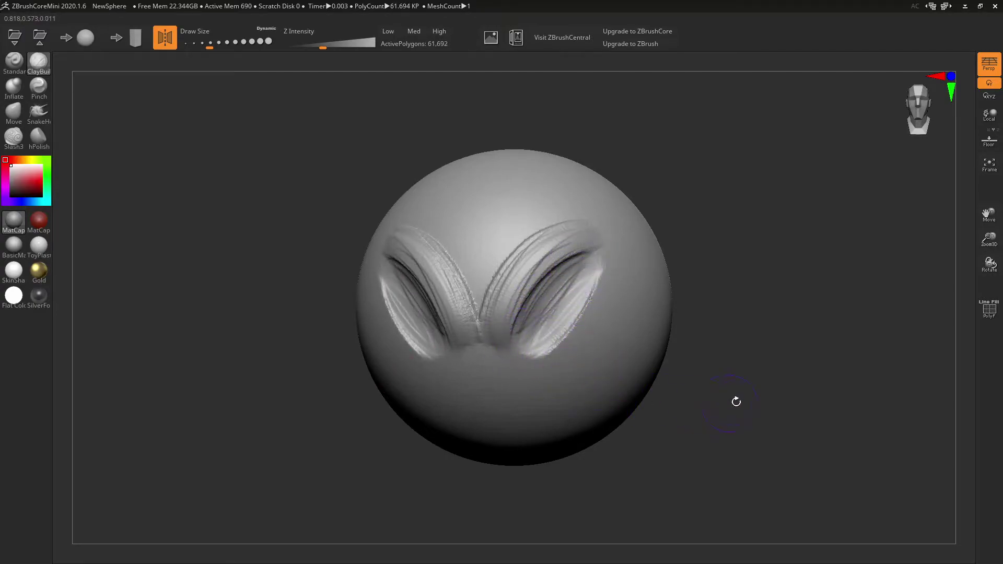
Smooth the ridges and hollows, then return the sphere to a straight front view
{"action": "mouse_move", "coordinate": [734, 401]}
{"action": "left_mouse_down"}
{"action": "mouse_move", "coordinate": [664, 343]}
{"action": "mouse_move", "coordinate": [660, 365]}
{"action": "mouse_move", "coordinate": [677, 361]}
{"action": "left_mouse_up"}
{"action": "mouse_move", "coordinate": [557, 266]}
{"action": "left_mouse_down", "text": "shift"}
{"action": "mouse_move", "coordinate": [506, 335]}
{"action": "mouse_move", "coordinate": [483, 330]}
{"action": "mouse_move", "coordinate": [559, 241]}
{"action": "mouse_move", "coordinate": [452, 285]}
{"action": "mouse_move", "coordinate": [446, 314]}
{"action": "left_mouse_up", "text": "shift"}
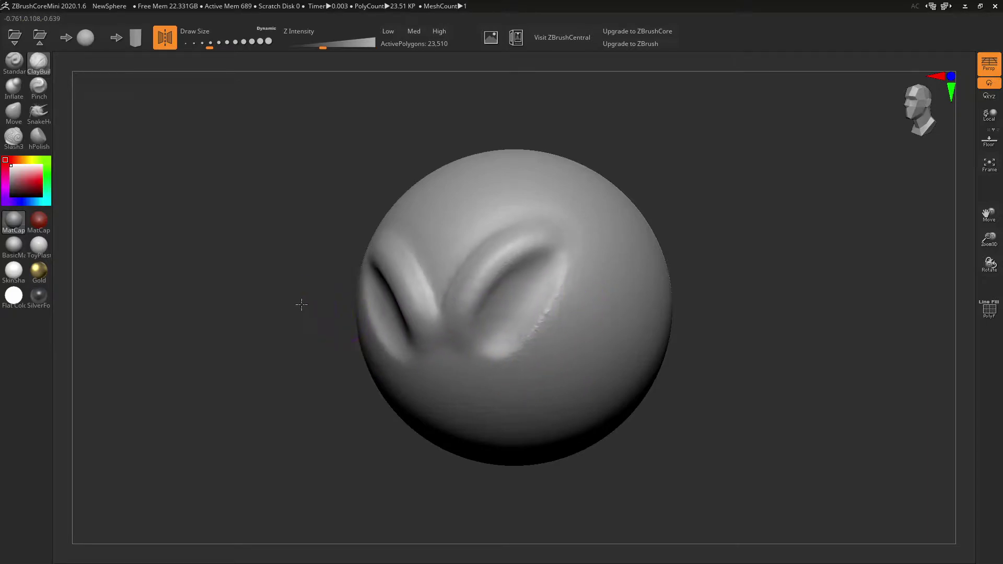
{"action": "left_click_drag", "start_coordinate": [300, 302], "coordinate": [309, 295], "text": "shift"}
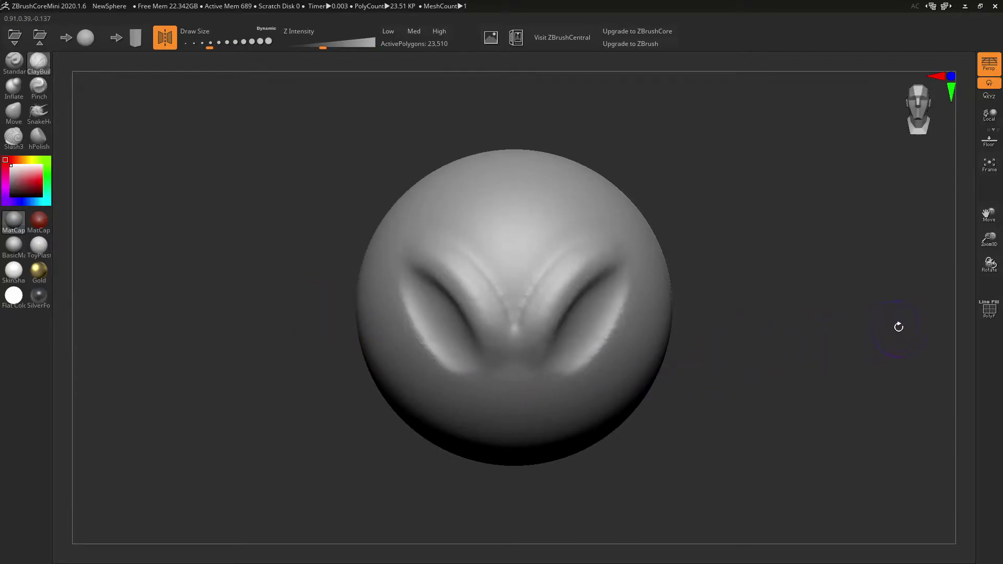
Show the polygon wireframe and sculpt a second pair of mirrored ridges above the first to examine the added mesh density
{"action": "left_click", "coordinate": [991, 316]}
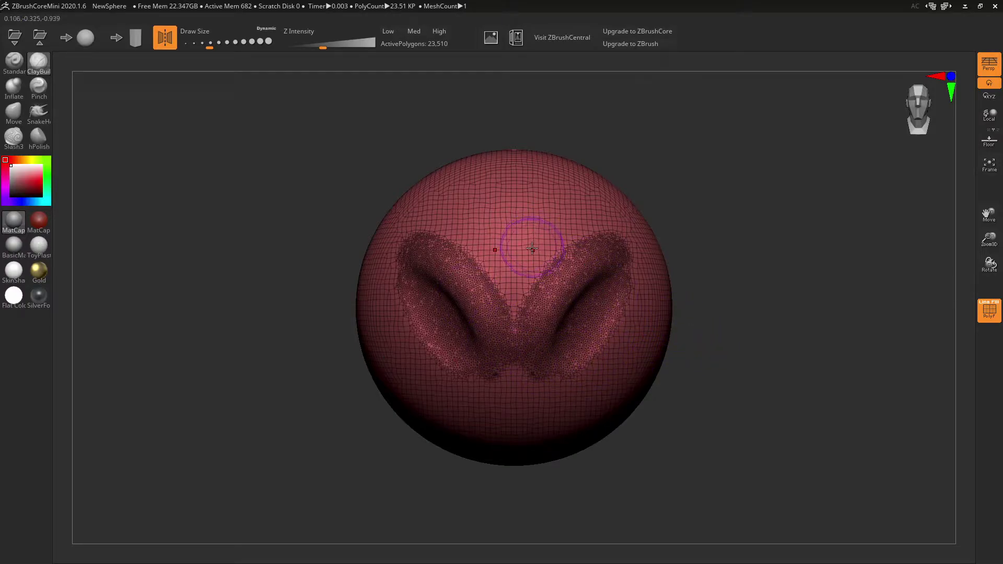
{"action": "mouse_move", "coordinate": [531, 245]}
{"action": "left_mouse_down"}
{"action": "mouse_move", "coordinate": [525, 237]}
{"action": "mouse_move", "coordinate": [597, 203]}
{"action": "left_mouse_up"}
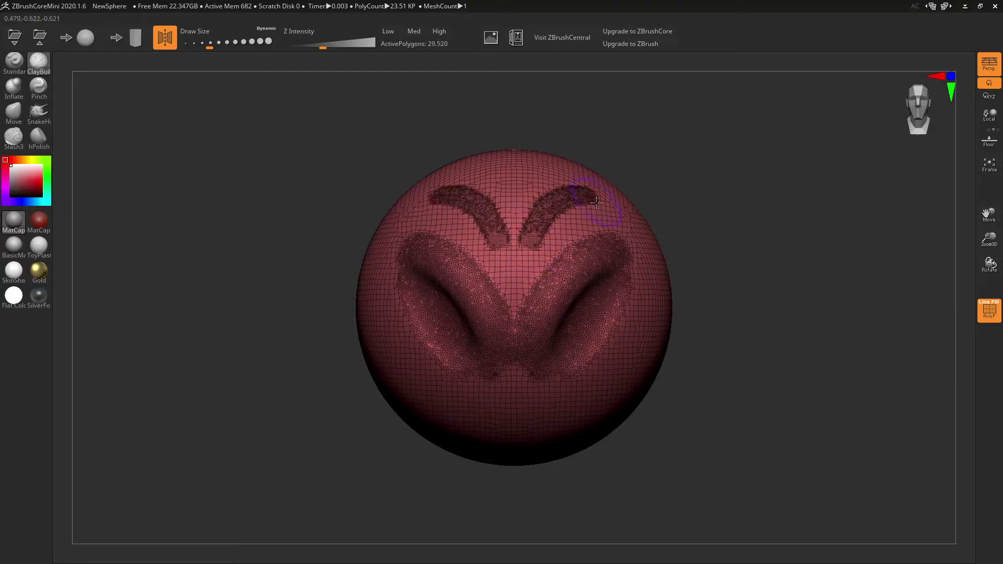
{"action": "mouse_move", "coordinate": [533, 240]}
{"action": "left_mouse_down"}
{"action": "mouse_move", "coordinate": [590, 197]}
{"action": "mouse_move", "coordinate": [536, 248]}
{"action": "mouse_move", "coordinate": [584, 202]}
{"action": "left_mouse_up"}
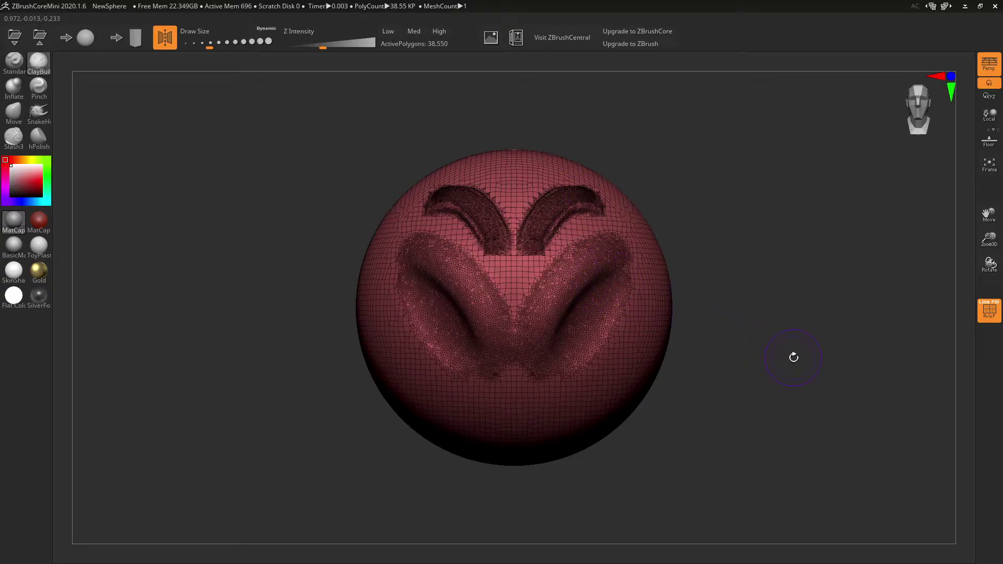
{"action": "left_click_drag", "start_coordinate": [793, 358], "coordinate": [744, 339]}
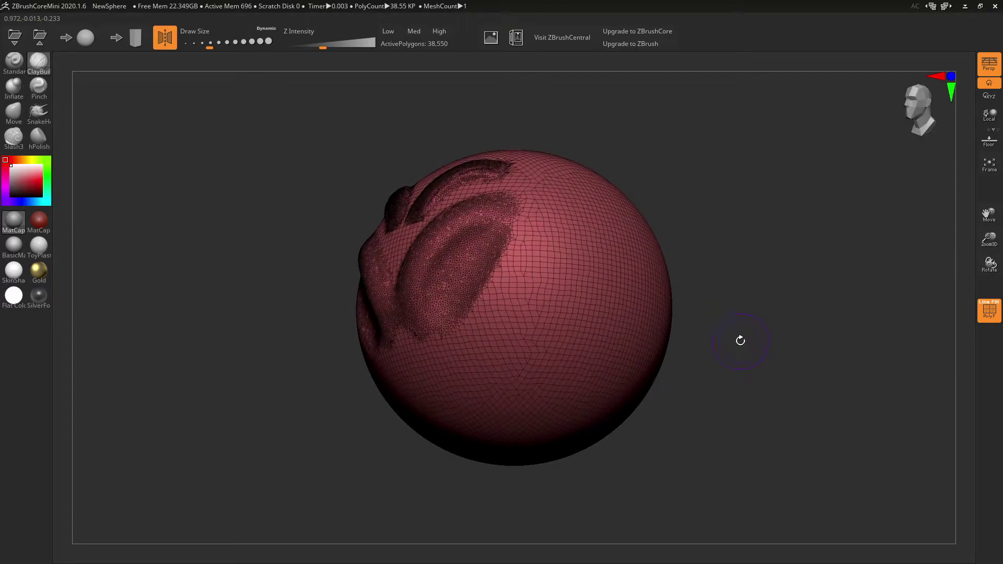
Enlarge the brush draw size and smooth away the sculpted ridges and hollows on the sphere
{"action": "key", "text": "]"}
{"action": "key", "text": "]"}
{"action": "key", "text": "]"}
{"action": "key", "text": "]"}
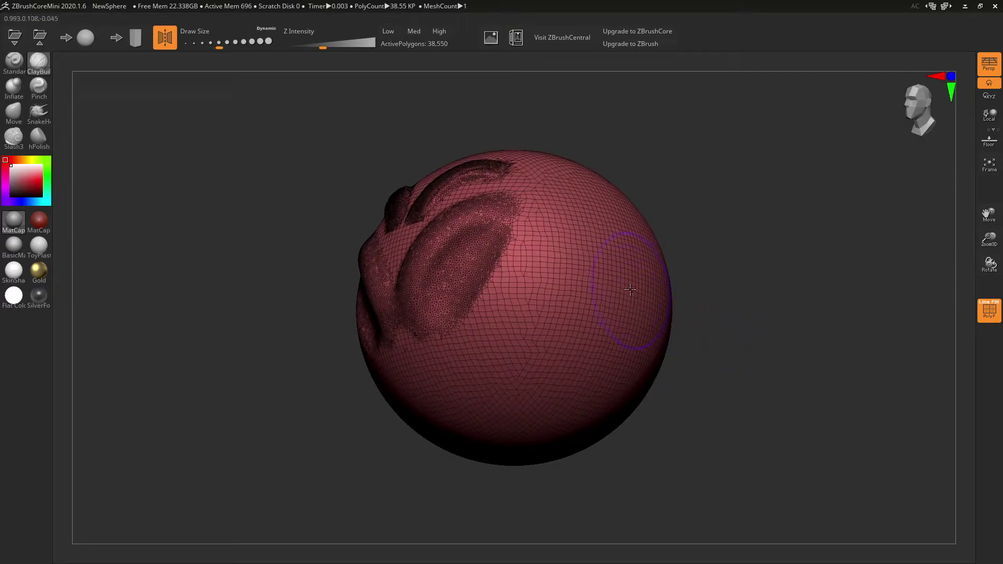
{"action": "mouse_move", "coordinate": [618, 268]}
{"action": "left_mouse_down"}
{"action": "mouse_move", "coordinate": [606, 339]}
{"action": "mouse_move", "coordinate": [616, 285]}
{"action": "mouse_move", "coordinate": [609, 313]}
{"action": "left_mouse_up"}
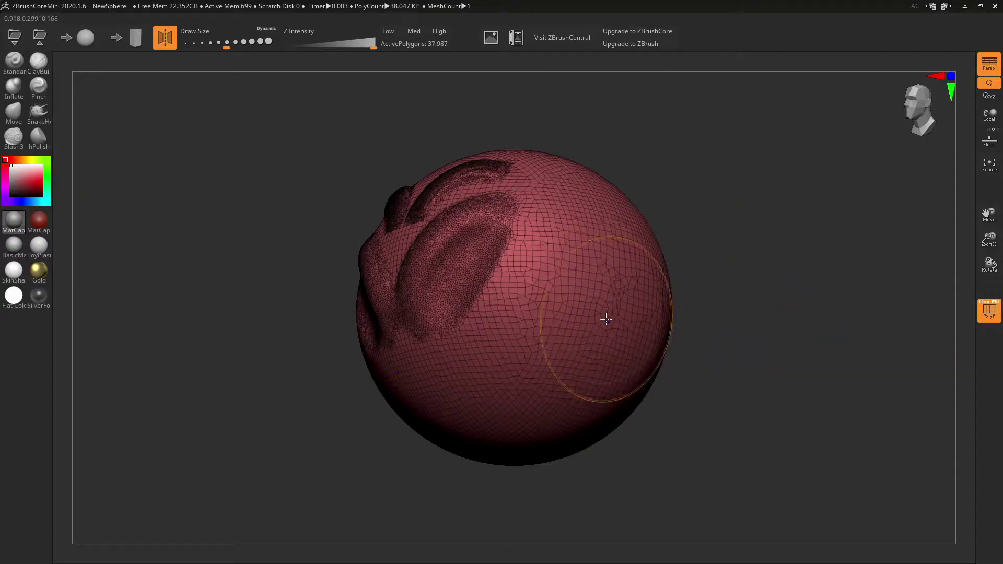
{"action": "mouse_move", "coordinate": [523, 293]}
{"action": "left_mouse_down", "text": "shift"}
{"action": "mouse_move", "coordinate": [475, 256]}
{"action": "mouse_move", "coordinate": [460, 291]}
{"action": "mouse_move", "coordinate": [425, 191]}
{"action": "mouse_move", "coordinate": [523, 173]}
{"action": "left_mouse_up", "text": "shift"}
Sculpt a broad, thick pair of mirrored brow ridges across the front using the large ClayBuildup brush
{"action": "left_click_drag", "start_coordinate": [713, 273], "coordinate": [746, 280]}
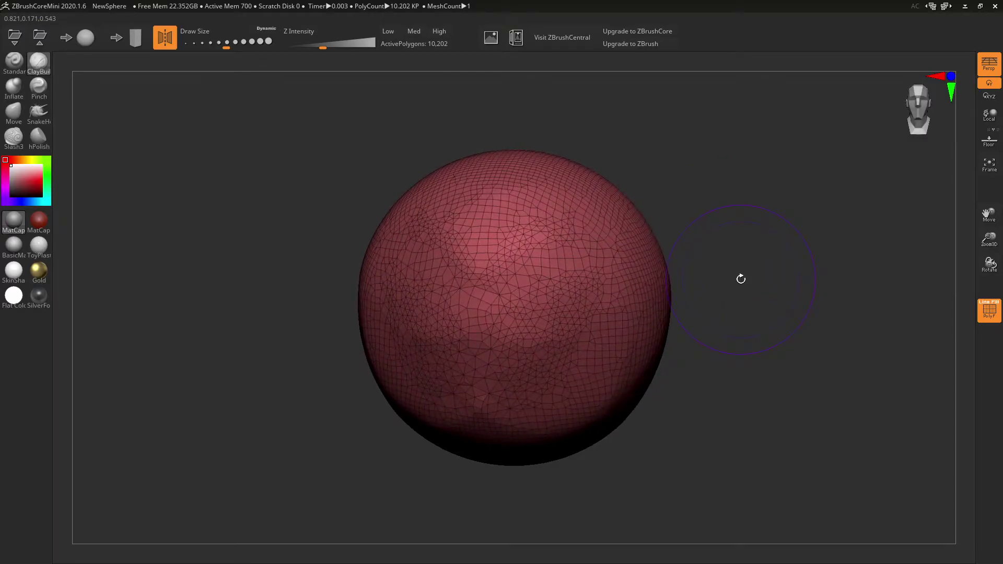
{"action": "mouse_move", "coordinate": [519, 227]}
{"action": "left_mouse_down"}
{"action": "mouse_move", "coordinate": [520, 272]}
{"action": "mouse_move", "coordinate": [601, 314]}
{"action": "mouse_move", "coordinate": [512, 386]}
{"action": "mouse_move", "coordinate": [612, 267]}
{"action": "mouse_move", "coordinate": [517, 374]}
{"action": "mouse_move", "coordinate": [397, 245]}
{"action": "mouse_move", "coordinate": [544, 347]}
{"action": "mouse_move", "coordinate": [578, 325]}
{"action": "left_mouse_up"}
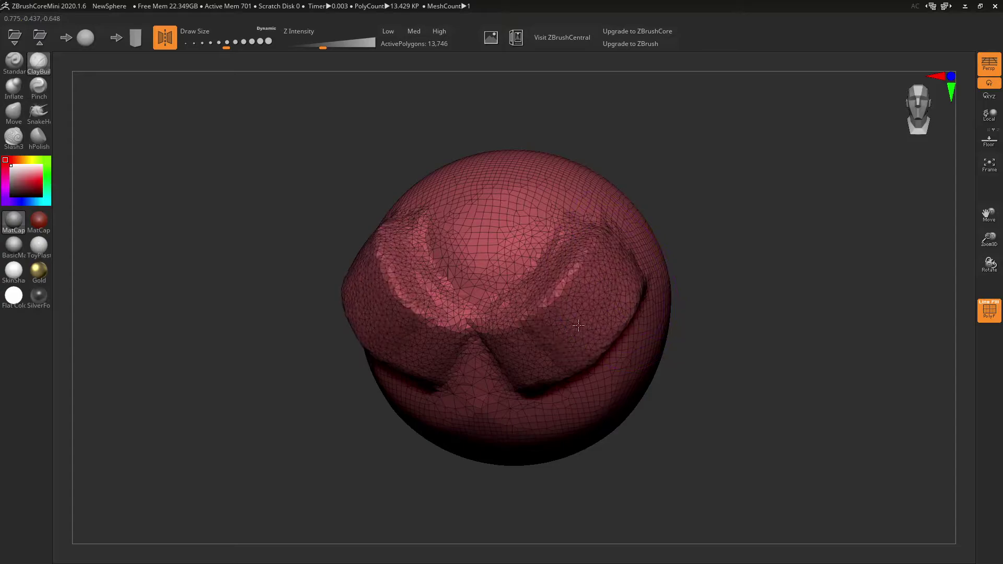
{"action": "left_click_drag", "start_coordinate": [682, 372], "coordinate": [665, 321]}
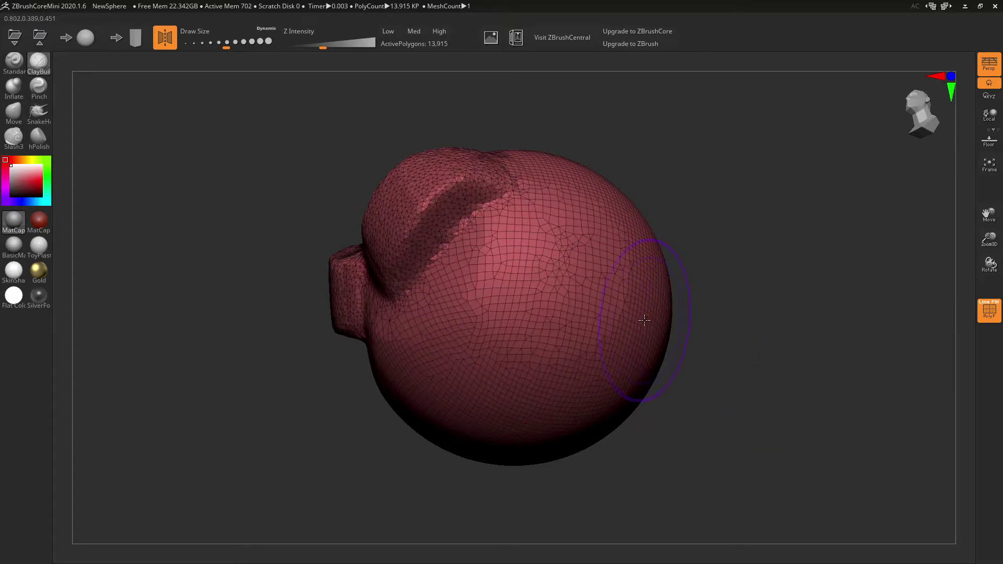
Reduce the draw size, then sculpt narrower, finer strokes along the brow ridges and in the areas beneath them
{"action": "key", "text": "bracketleft"}
{"action": "key", "text": "bracketleft"}
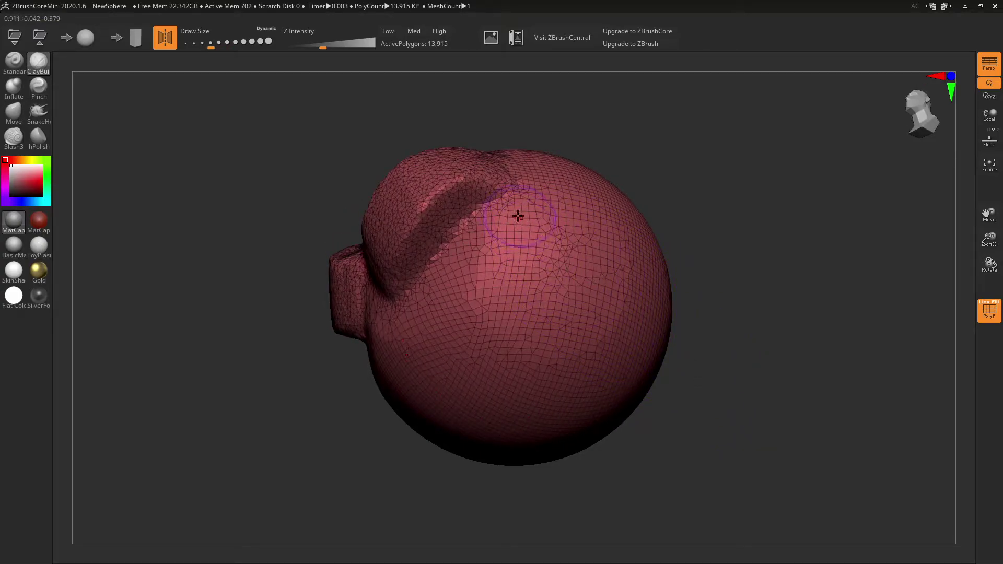
{"action": "mouse_move", "coordinate": [478, 174]}
{"action": "left_mouse_down"}
{"action": "mouse_move", "coordinate": [433, 184]}
{"action": "mouse_move", "coordinate": [405, 215]}
{"action": "mouse_move", "coordinate": [389, 285]}
{"action": "left_mouse_up"}
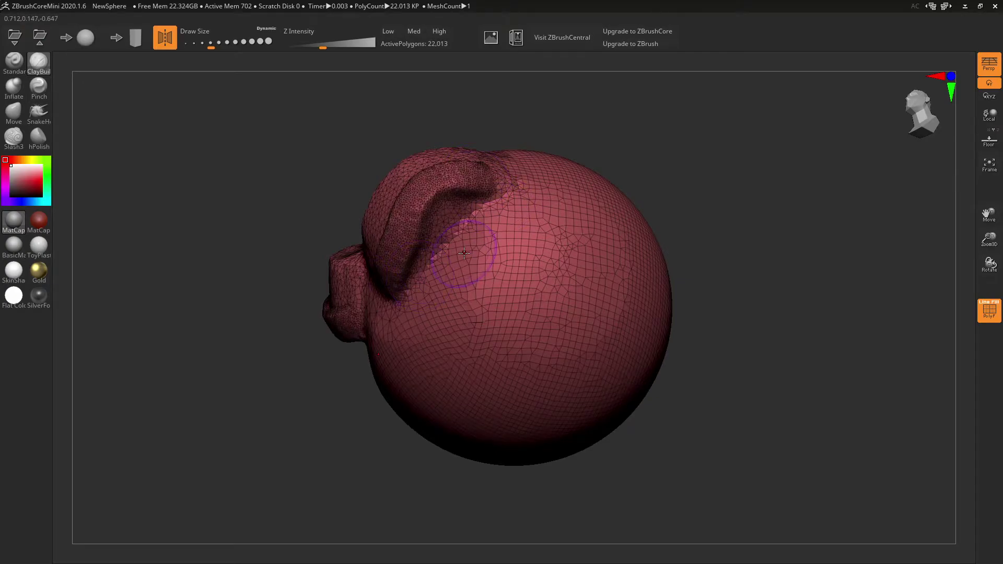
{"action": "right_click_drag", "start_coordinate": [473, 256], "coordinate": [509, 274]}
{"action": "left_click_drag", "start_coordinate": [522, 246], "coordinate": [473, 313]}
{"action": "mouse_move", "coordinate": [529, 262]}
{"action": "left_mouse_down"}
{"action": "mouse_move", "coordinate": [473, 319]}
{"action": "mouse_move", "coordinate": [543, 240]}
{"action": "mouse_move", "coordinate": [465, 324]}
{"action": "left_mouse_up"}
{"action": "left_click_drag", "start_coordinate": [754, 204], "coordinate": [768, 215]}
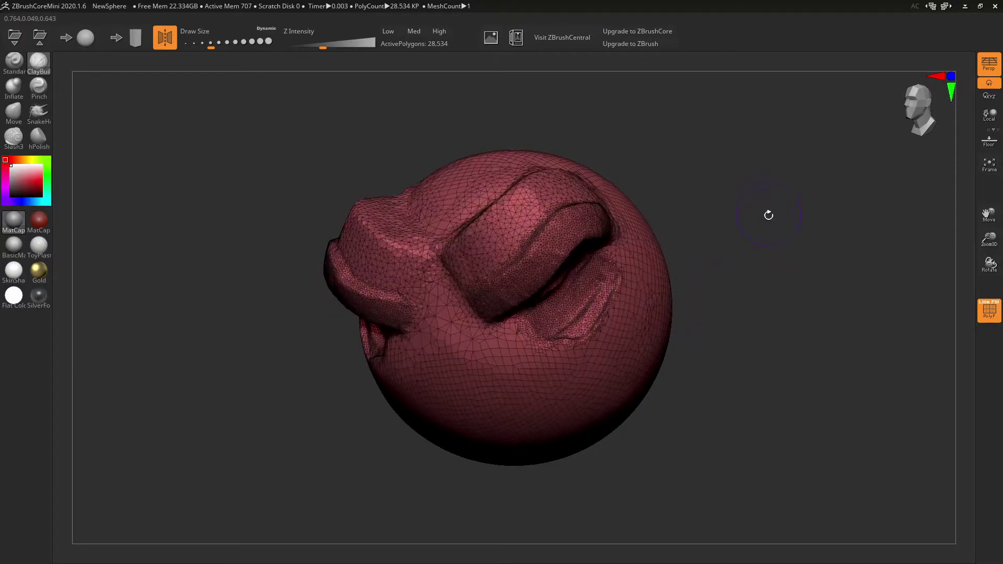
{"action": "mouse_move", "coordinate": [399, 159]}
{"action": "left_mouse_down"}
{"action": "mouse_move", "coordinate": [445, 160]}
{"action": "mouse_move", "coordinate": [412, 162]}
{"action": "left_mouse_up"}
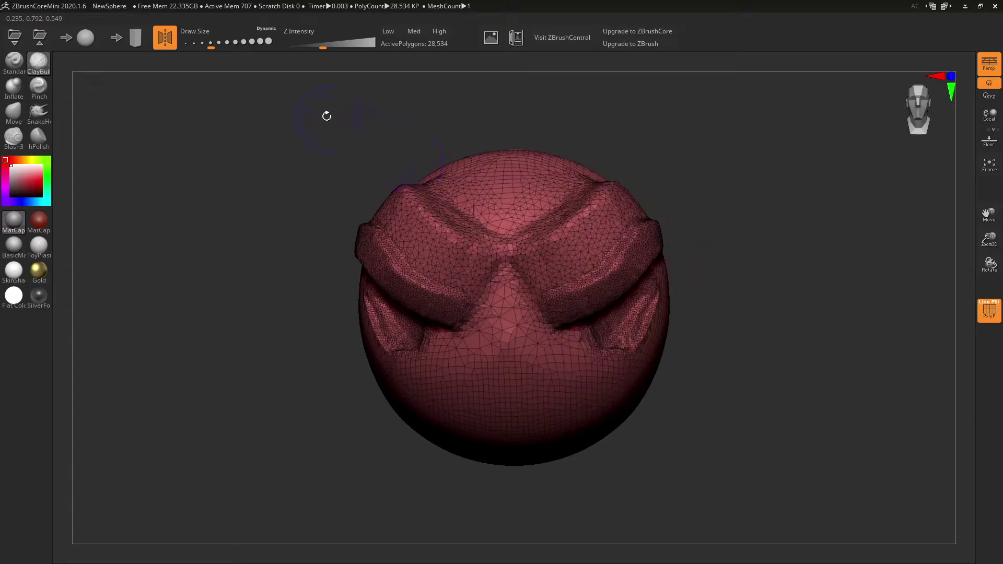
Start a new sphere without saving the current project, hide the polygon wireframe and select the ClayBuildup brush
{"action": "left_click", "coordinate": [85, 38]}
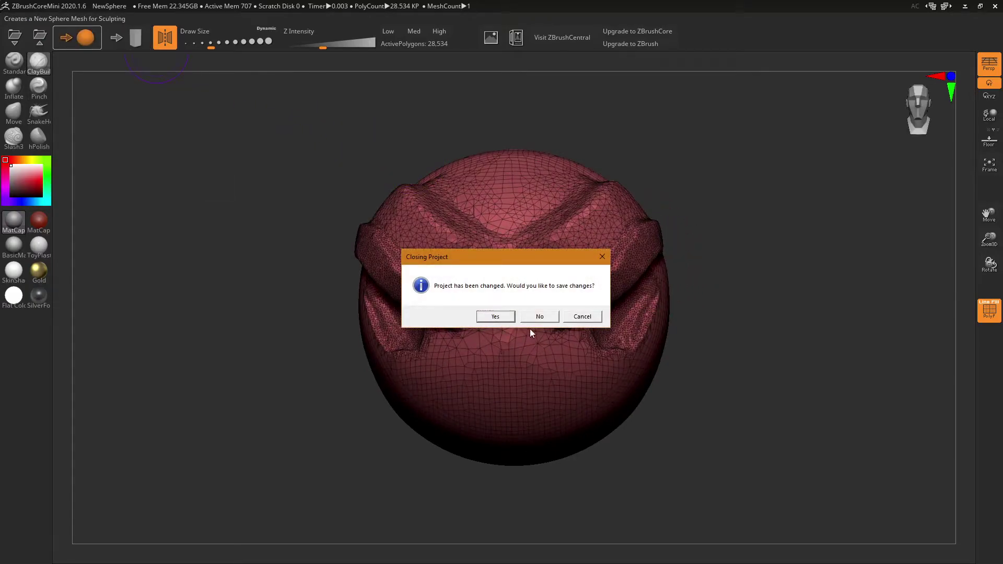
{"action": "left_click", "coordinate": [538, 317]}
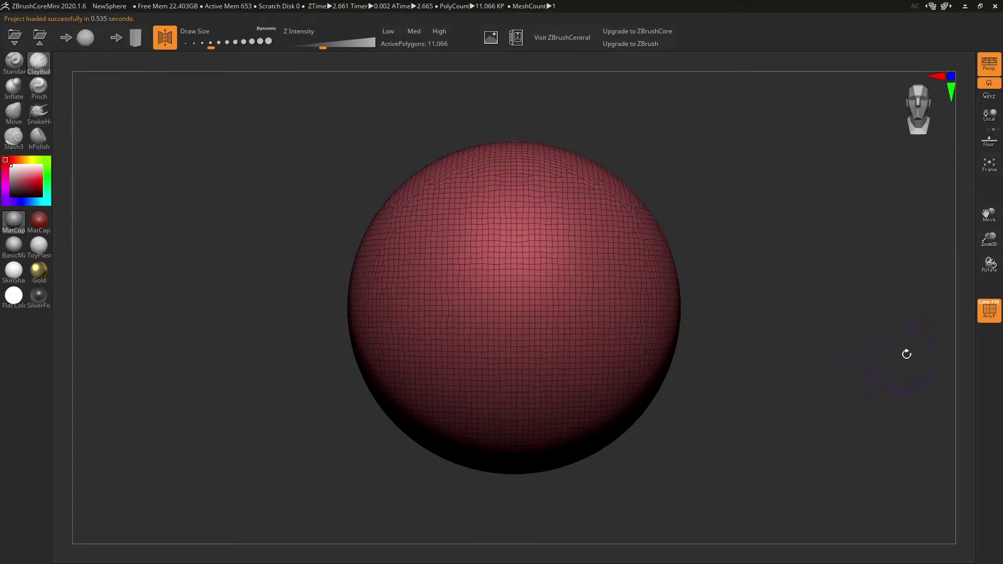
{"action": "left_click", "coordinate": [988, 314]}
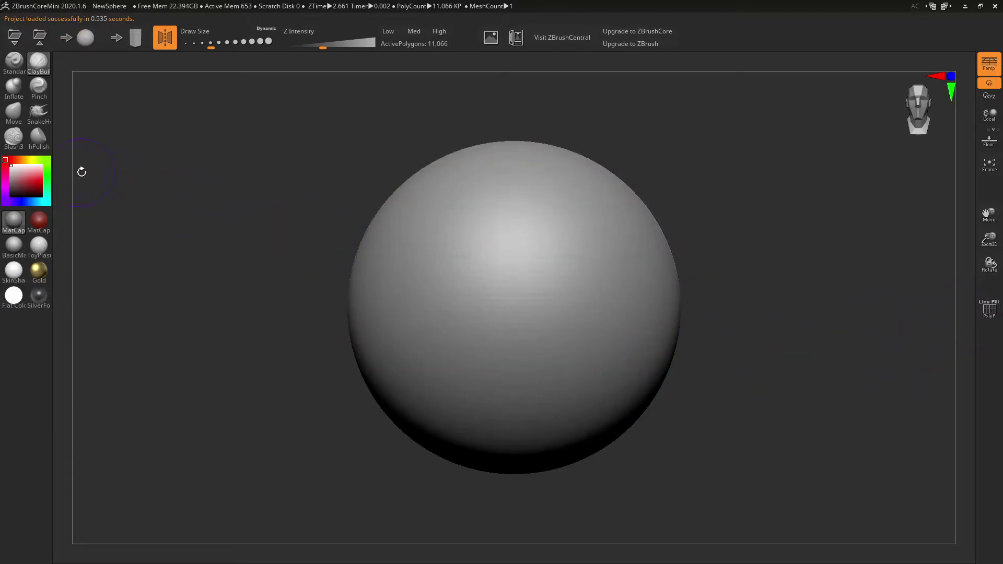
{"action": "left_click", "coordinate": [38, 66]}
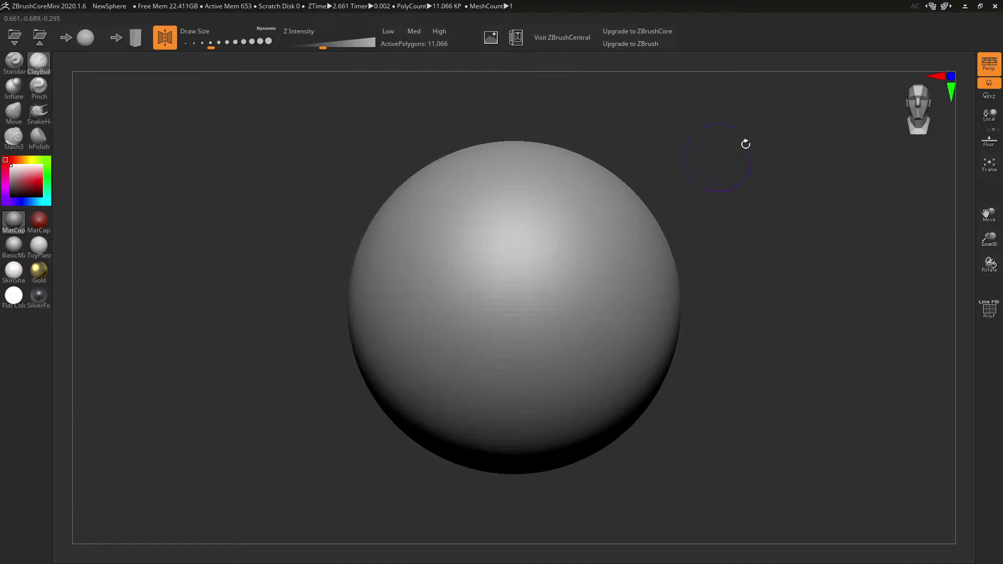
Switch to Photoshop, sketch a flat polygon and a curved edge with arrows for their normals, and return to ZBrushCoreMini
{"action": "left_click", "coordinate": [967, 5]}
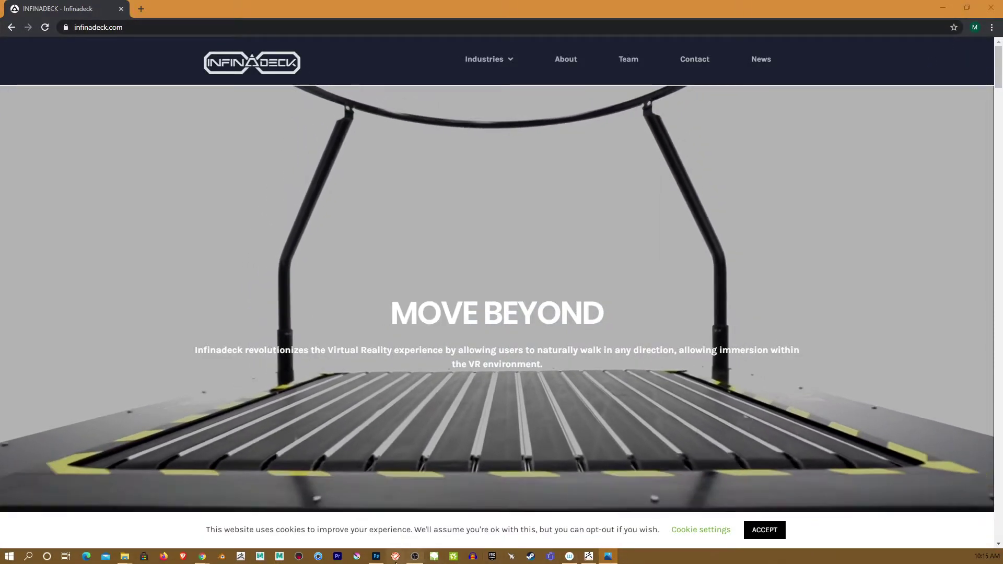
{"action": "left_click", "coordinate": [376, 556]}
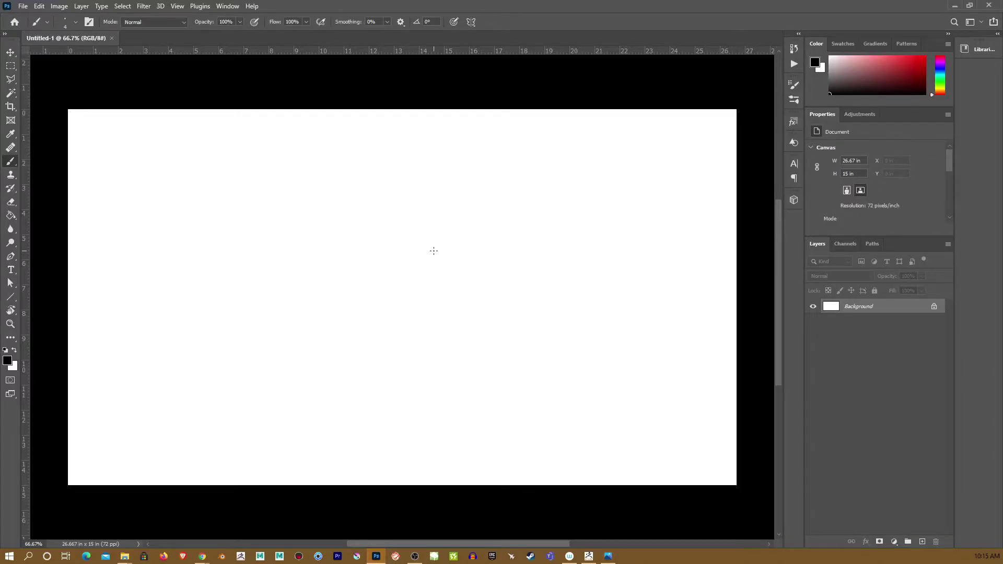
{"action": "mouse_move", "coordinate": [386, 201]}
{"action": "left_mouse_down"}
{"action": "mouse_move", "coordinate": [297, 280]}
{"action": "mouse_move", "coordinate": [399, 338]}
{"action": "mouse_move", "coordinate": [467, 271]}
{"action": "left_mouse_up"}
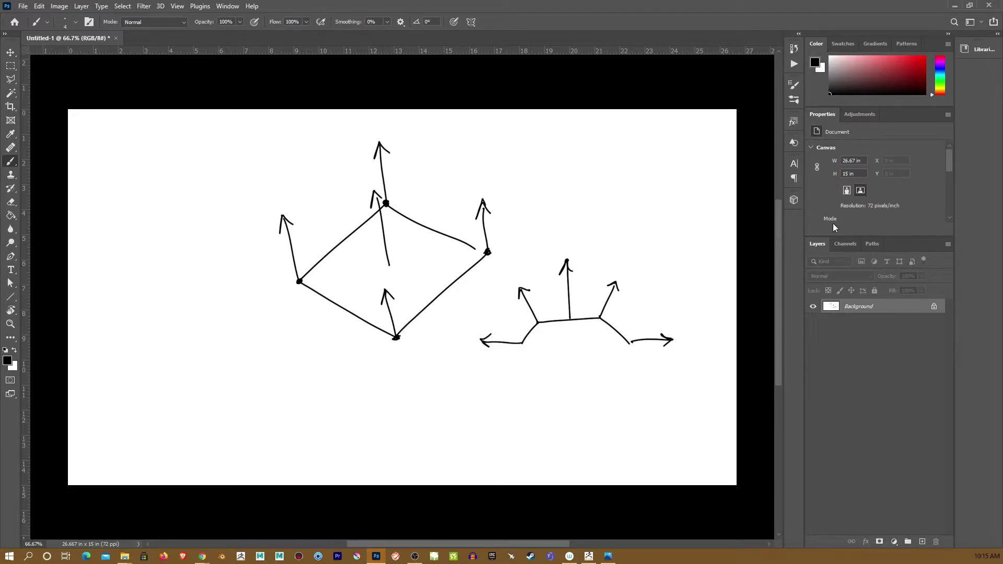
{"action": "left_click", "coordinate": [953, 6]}
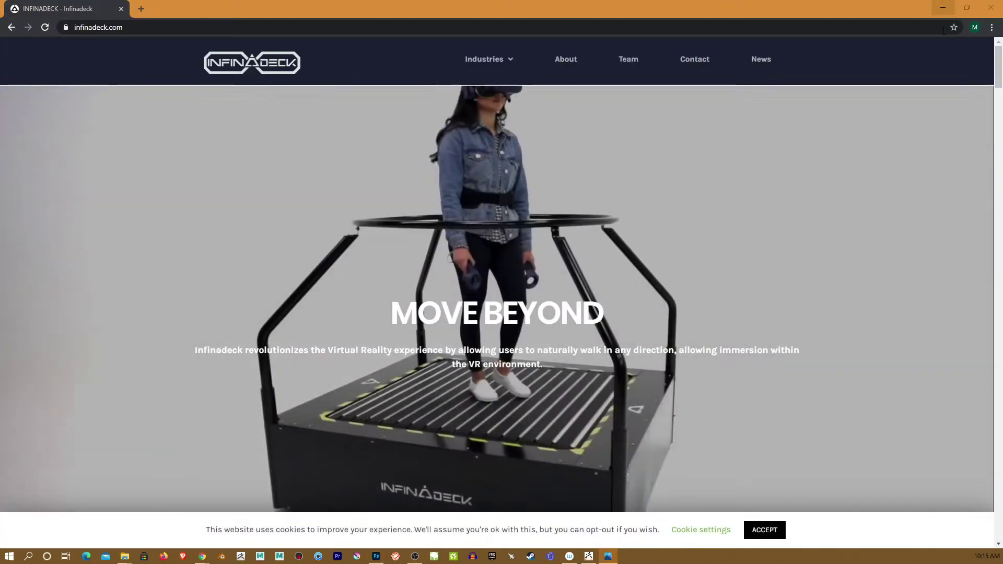
{"action": "left_click", "coordinate": [588, 556]}
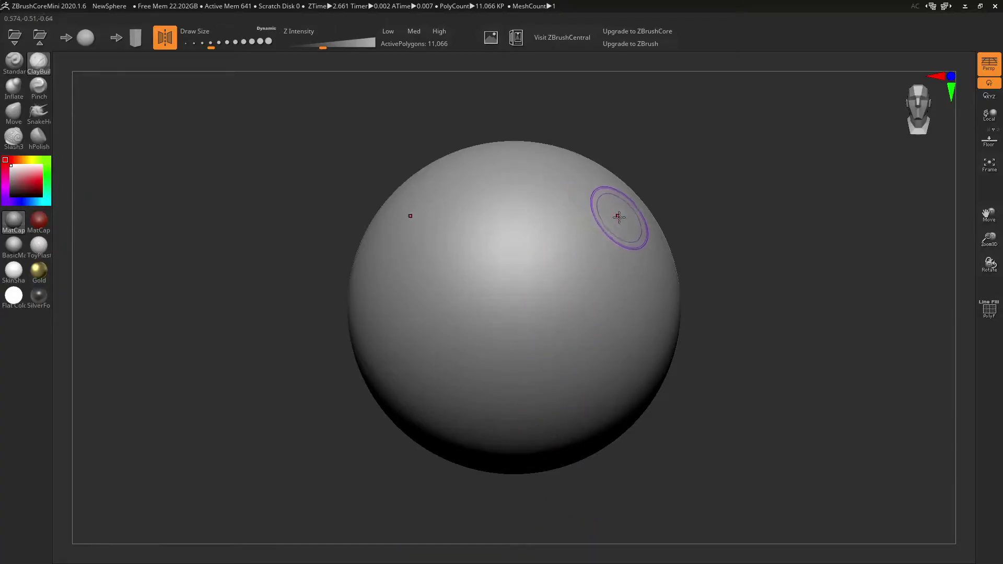
Sculpt mirrored rounded ridges down the front of the sphere with the Inflate brush
{"action": "left_click", "coordinate": [13, 87]}
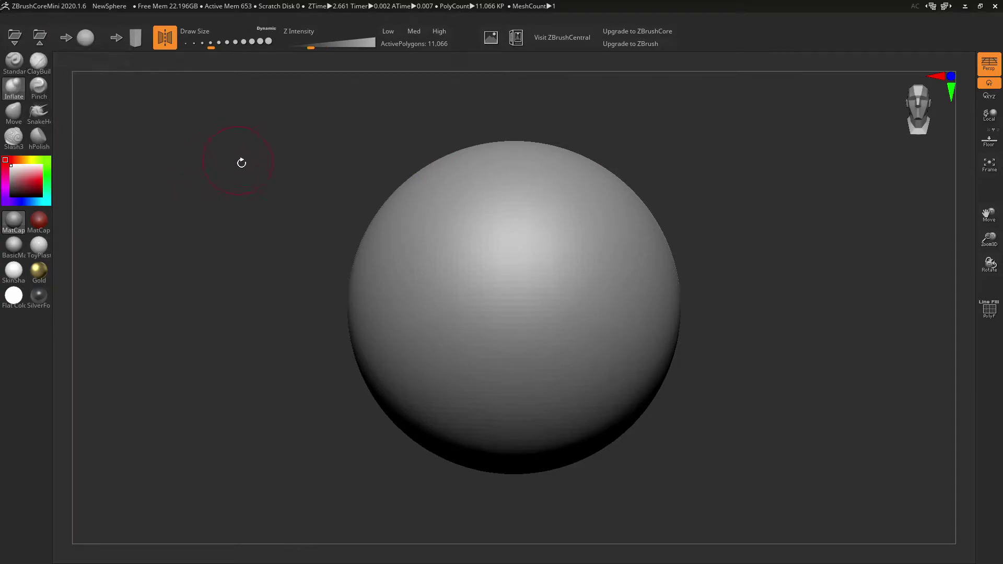
{"action": "mouse_move", "coordinate": [620, 224]}
{"action": "left_mouse_down"}
{"action": "mouse_move", "coordinate": [586, 256]}
{"action": "mouse_move", "coordinate": [556, 354]}
{"action": "left_mouse_up"}
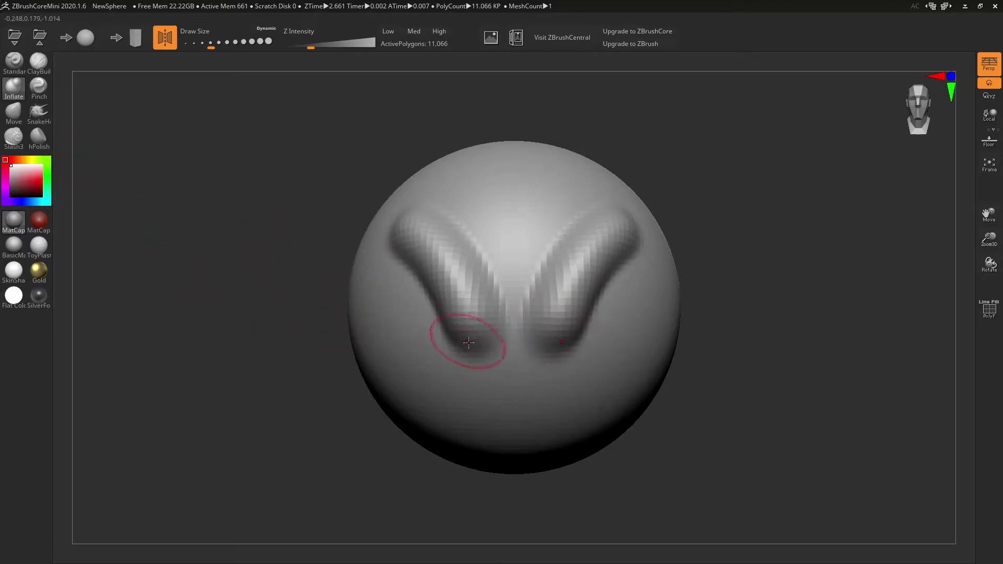
{"action": "mouse_move", "coordinate": [468, 342]}
{"action": "left_mouse_down"}
{"action": "mouse_move", "coordinate": [467, 307]}
{"action": "mouse_move", "coordinate": [430, 252]}
{"action": "mouse_move", "coordinate": [472, 325]}
{"action": "mouse_move", "coordinate": [425, 257]}
{"action": "mouse_move", "coordinate": [474, 291]}
{"action": "mouse_move", "coordinate": [478, 308]}
{"action": "left_mouse_up"}
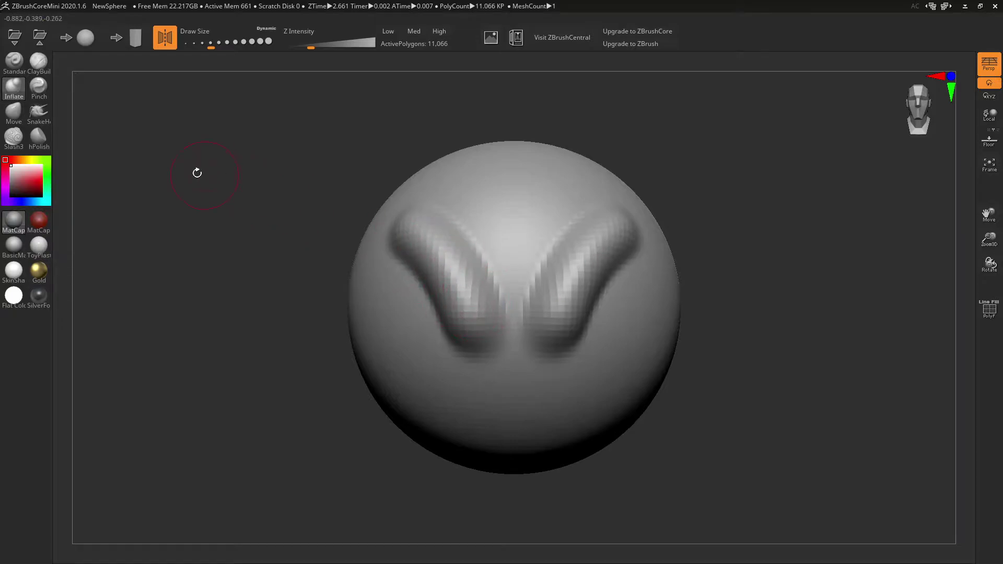
Sculpt a mirrored ClayBuildup ridge outside the inflated ones for comparison, then undo all strokes
{"action": "left_click", "coordinate": [40, 63]}
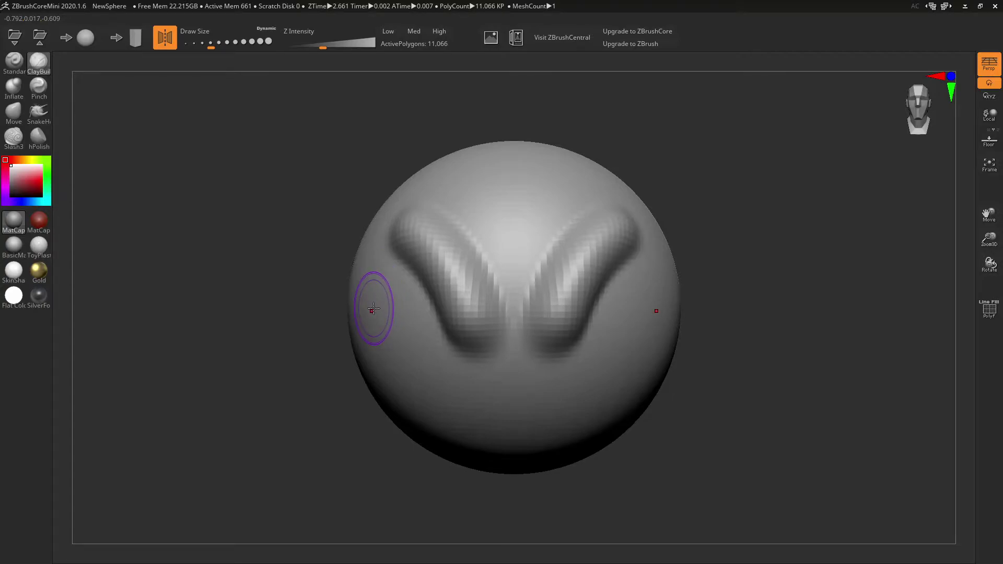
{"action": "left_click_drag", "start_coordinate": [373, 309], "coordinate": [440, 391]}
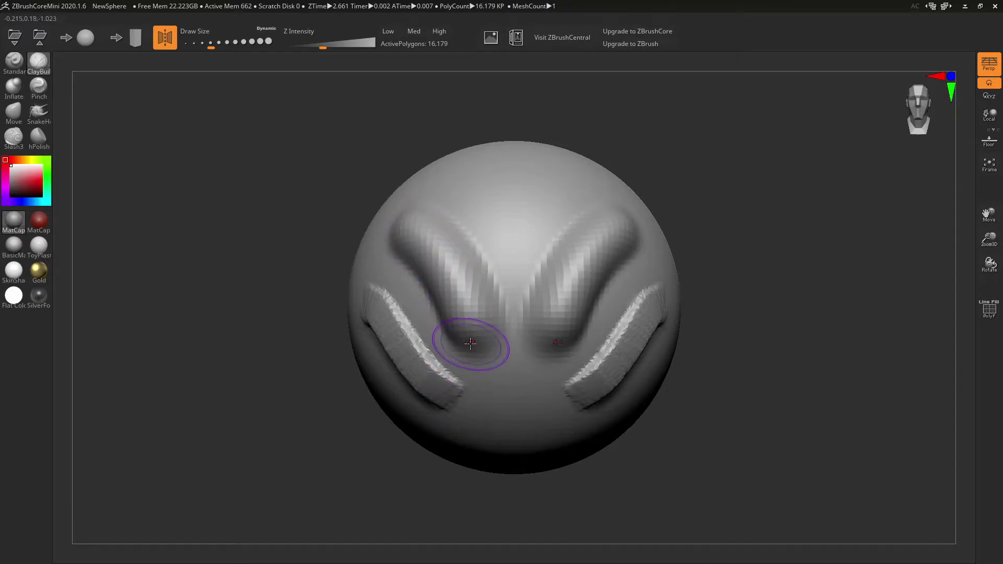
{"action": "key", "text": "ctrl+z"}
{"action": "key", "text": "ctrl+z"}
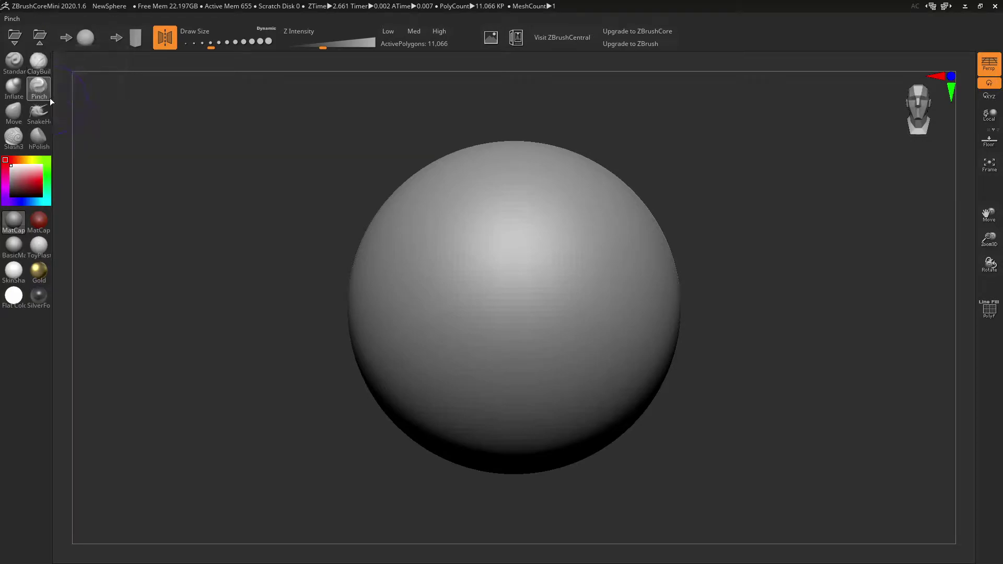
Stroke mirrored ridges down the front of the sphere with the Pinch brush
{"action": "left_click_drag", "start_coordinate": [432, 222], "coordinate": [500, 367]}
{"action": "left_click_drag", "start_coordinate": [806, 450], "coordinate": [776, 428]}
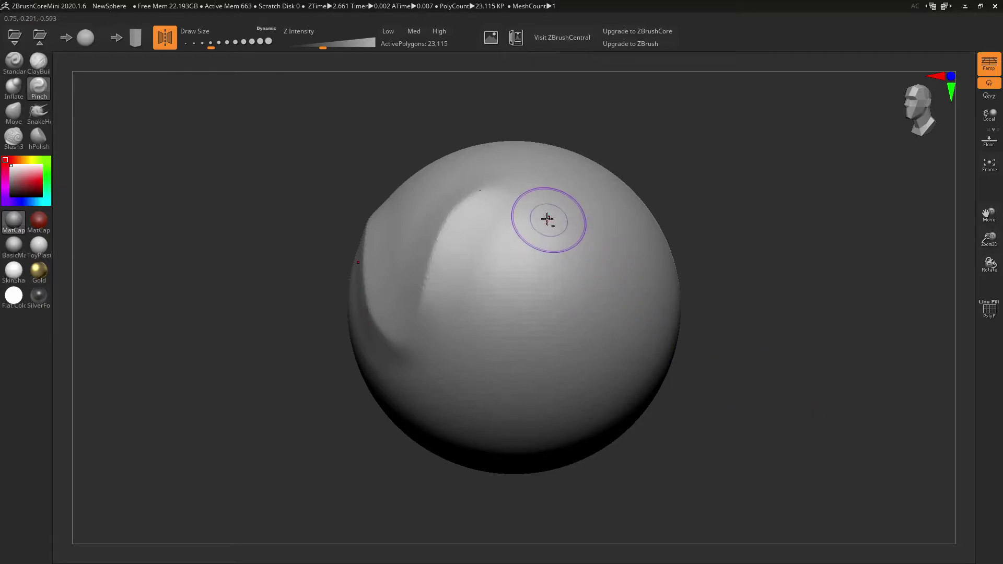
{"action": "mouse_move", "coordinate": [527, 198]}
{"action": "left_mouse_down"}
{"action": "mouse_move", "coordinate": [491, 249]}
{"action": "mouse_move", "coordinate": [464, 352]}
{"action": "left_mouse_up"}
Reduce the Pinch brush size and add narrower mirrored creases outside the first ones, continuing toward the lower part of the sphere
{"action": "key", "text": "bracketleft"}
{"action": "key", "text": "bracketleft"}
{"action": "key", "text": "bracketleft"}
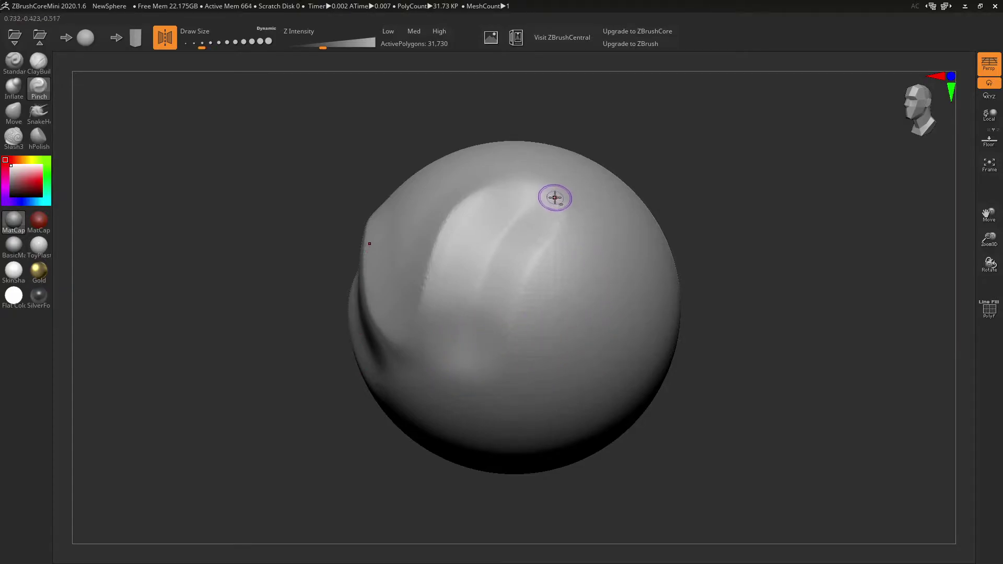
{"action": "mouse_move", "coordinate": [563, 221]}
{"action": "left_mouse_down"}
{"action": "mouse_move", "coordinate": [522, 291]}
{"action": "mouse_move", "coordinate": [503, 377]}
{"action": "mouse_move", "coordinate": [485, 374]}
{"action": "left_mouse_up"}
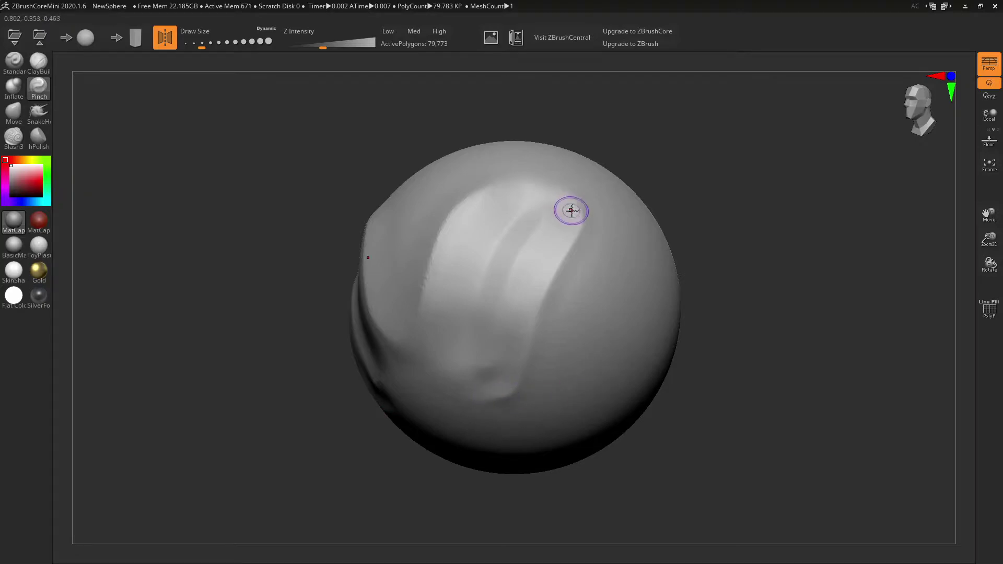
{"action": "left_click_drag", "start_coordinate": [569, 210], "coordinate": [581, 208]}
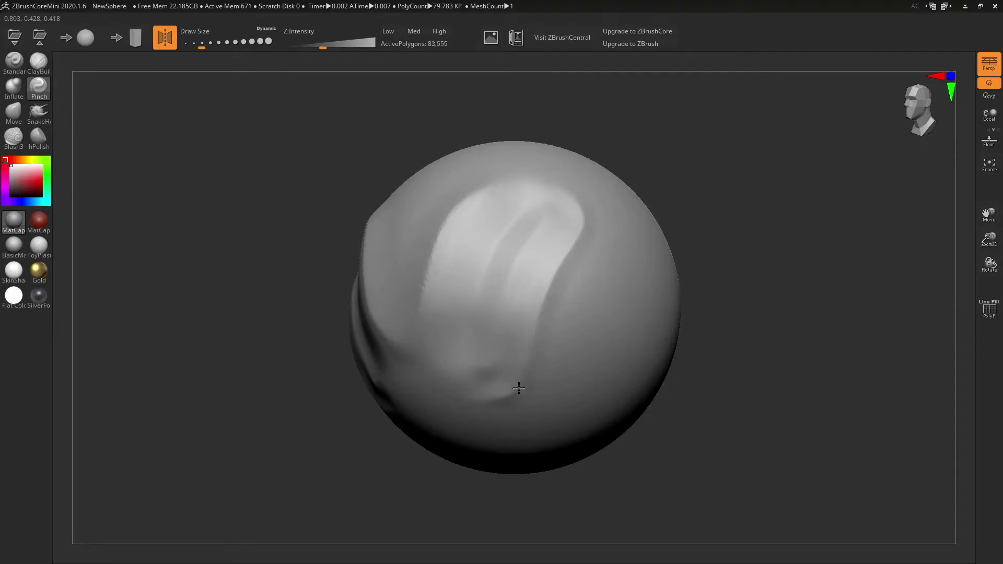
{"action": "right_click_drag", "start_coordinate": [500, 383], "coordinate": [587, 325]}
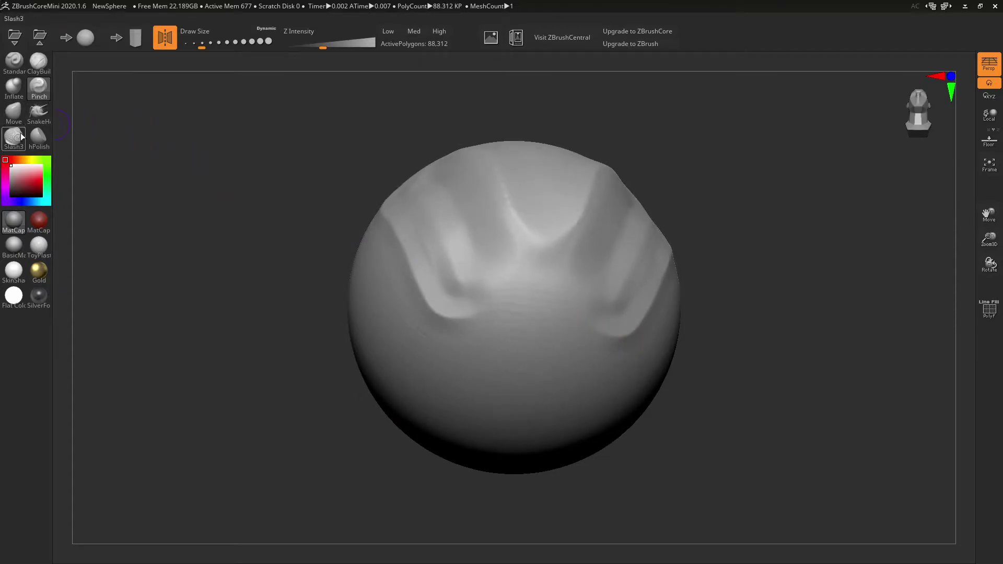
Select the Move brush with a larger draw size and undo all the Pinch strokes
{"action": "left_click", "coordinate": [14, 113]}
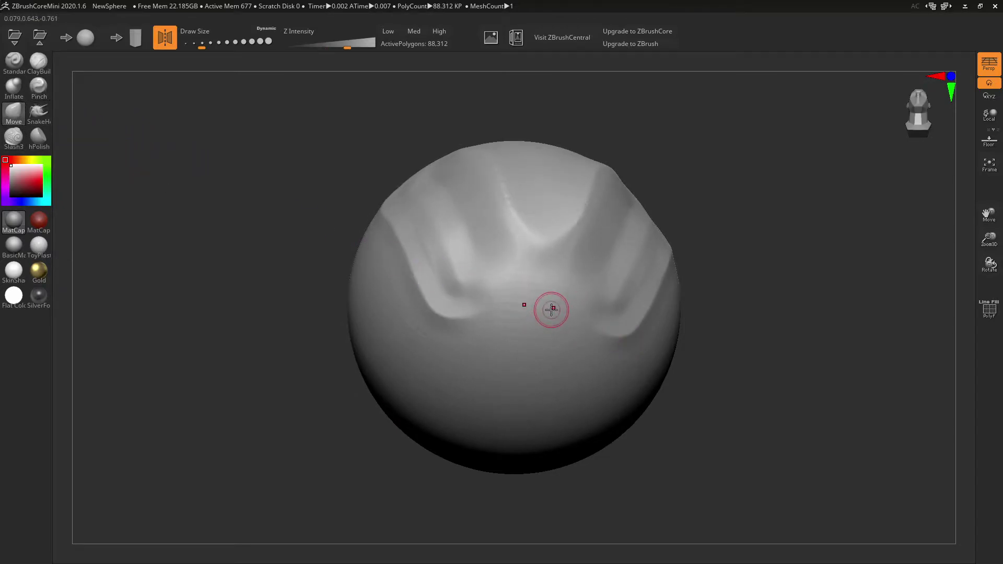
{"action": "key", "text": "bracketright"}
{"action": "key", "text": "bracketright"}
{"action": "key", "text": "ctrl+z"}
{"action": "key", "text": "ctrl+z"}
{"action": "key", "text": "ctrl+z"}
{"action": "key", "text": "ctrl+z"}
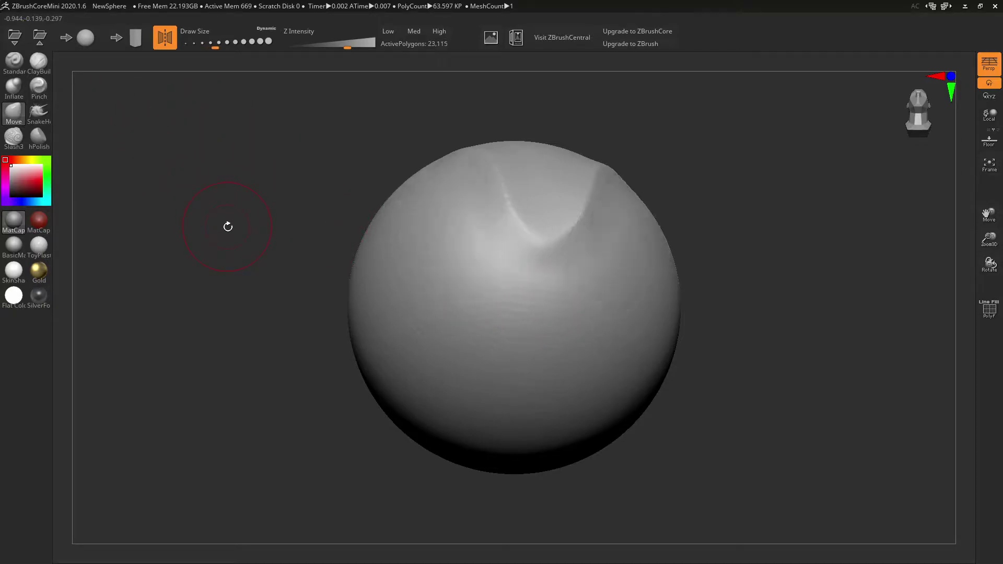
{"action": "key", "text": "ctrl+z"}
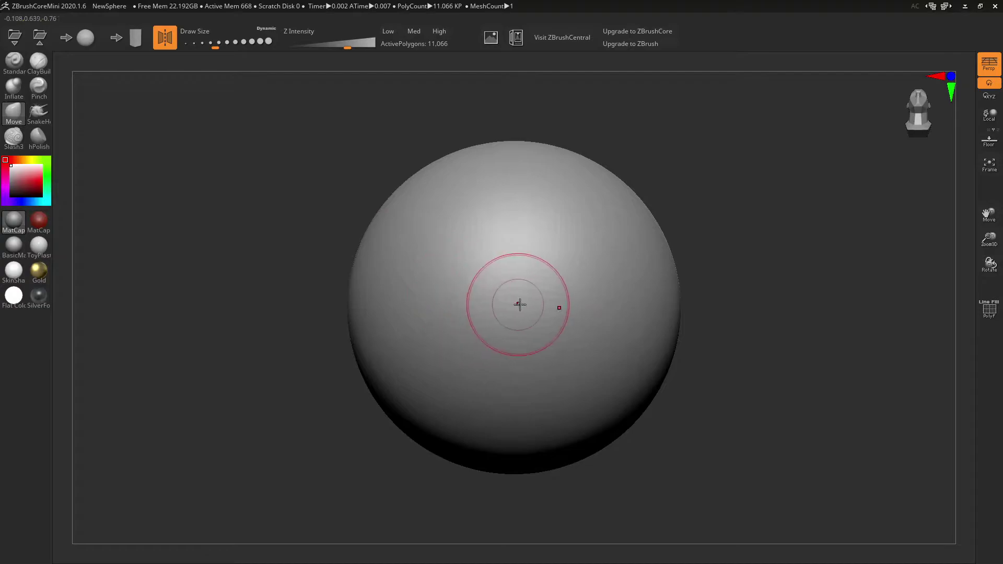
Nudge the front centre of the sphere with the Move brush, then enlarge the brush and shift the side surface outward
{"action": "mouse_move", "coordinate": [520, 302]}
{"action": "left_mouse_down"}
{"action": "mouse_move", "coordinate": [544, 316]}
{"action": "mouse_move", "coordinate": [486, 267]}
{"action": "mouse_move", "coordinate": [503, 298]}
{"action": "left_mouse_up"}
{"action": "key", "text": "ctrl+z"}
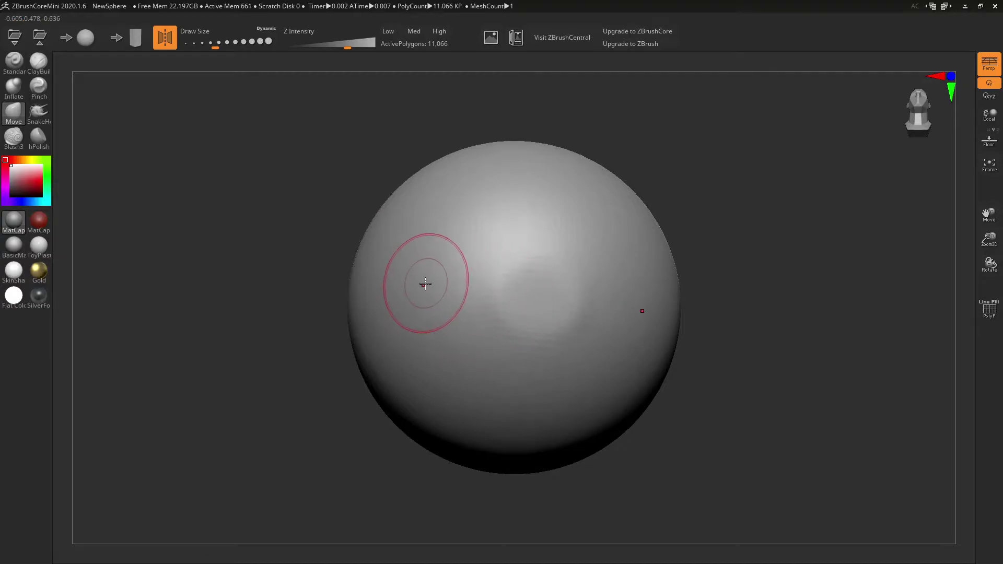
{"action": "key", "text": "bracketright"}
{"action": "key", "text": "bracketright"}
{"action": "key", "text": "bracketright"}
{"action": "key", "text": "bracketright"}
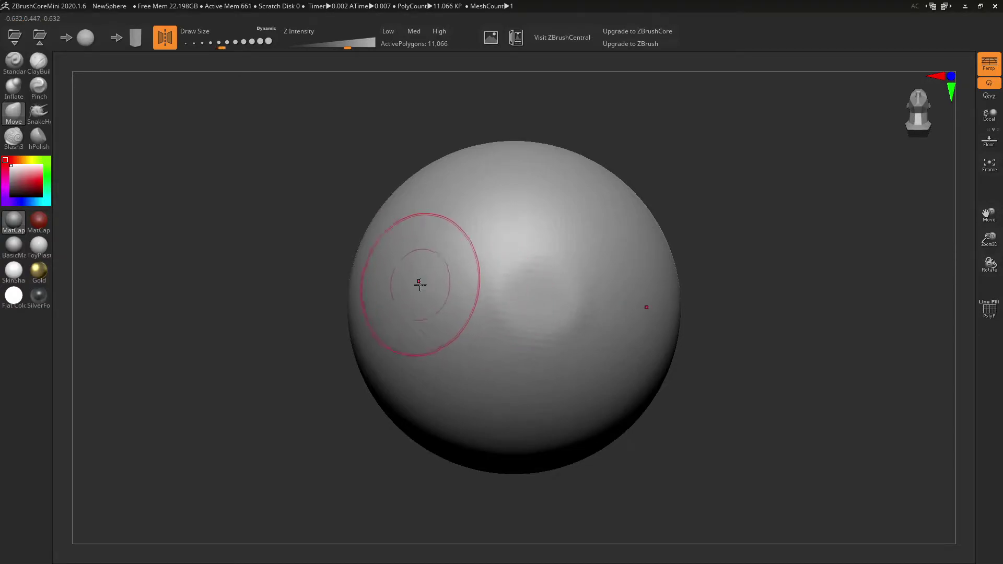
{"action": "key", "text": "bracketright"}
{"action": "left_click_drag", "start_coordinate": [423, 299], "coordinate": [379, 284]}
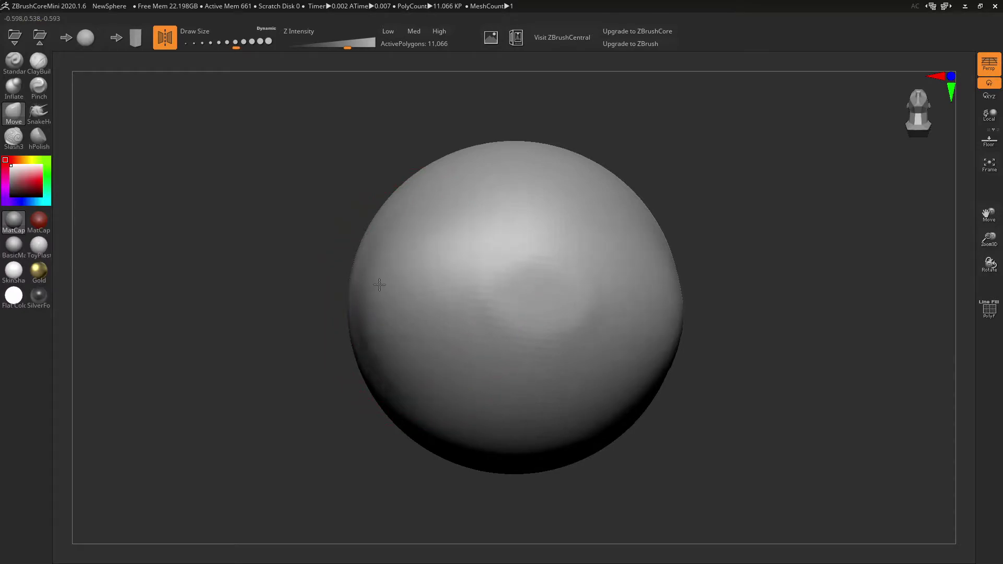
Reshape the lower part of the sphere into a mirrored, jaw-like form with the large Move brush
{"action": "left_click_drag", "start_coordinate": [679, 304], "coordinate": [575, 314]}
{"action": "mouse_move", "coordinate": [487, 324]}
{"action": "left_mouse_down"}
{"action": "mouse_move", "coordinate": [472, 363]}
{"action": "mouse_move", "coordinate": [468, 348]}
{"action": "mouse_move", "coordinate": [483, 343]}
{"action": "left_mouse_up"}
{"action": "key", "text": "ctrl+z"}
{"action": "key", "text": "ctrl+z"}
{"action": "key", "text": "ctrl+z"}
{"action": "key", "text": "ctrl+z"}
{"action": "key", "text": "ctrl+z"}
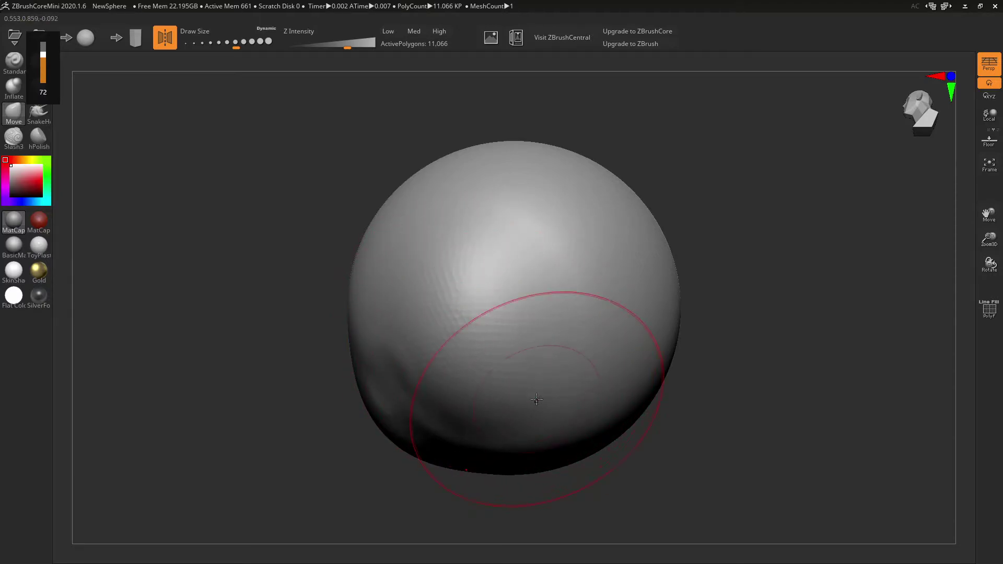
{"action": "mouse_move", "coordinate": [606, 368]}
{"action": "left_mouse_down"}
{"action": "mouse_move", "coordinate": [602, 337]}
{"action": "mouse_move", "coordinate": [577, 315]}
{"action": "left_mouse_up"}
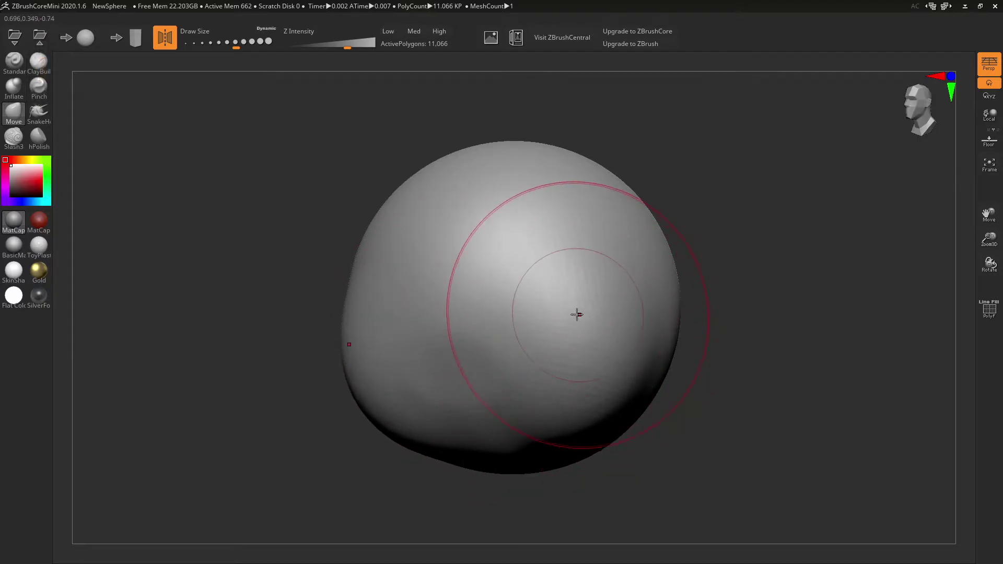
{"action": "mouse_move", "coordinate": [710, 332]}
{"action": "left_mouse_down"}
{"action": "mouse_move", "coordinate": [692, 372]}
{"action": "mouse_move", "coordinate": [531, 397]}
{"action": "left_mouse_up"}
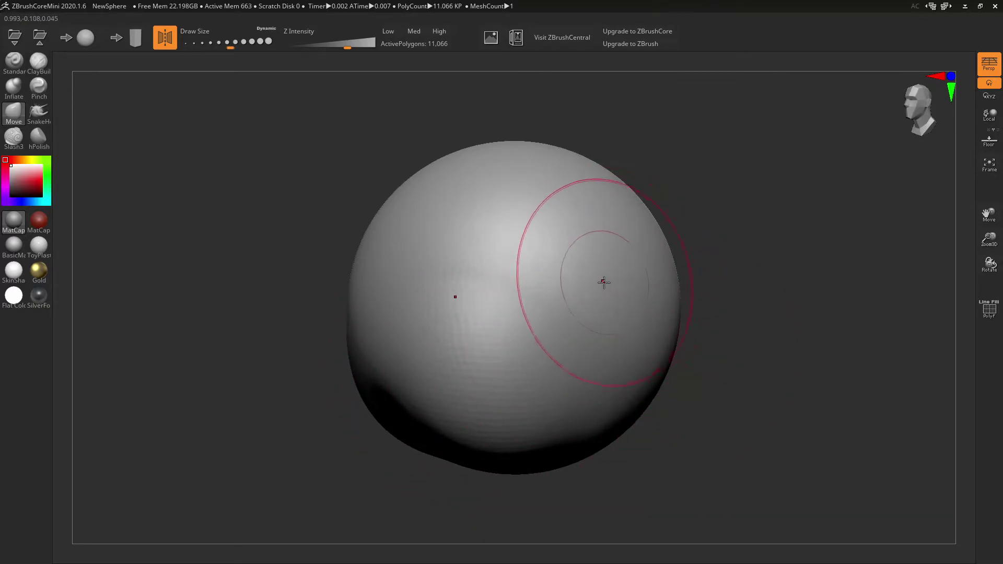
Reduce the Move brush size and push in two mirrored eye sockets, adjusting their brows and rims
{"action": "key", "text": "bracketleft"}
{"action": "key", "text": "bracketleft"}
{"action": "right_click_drag", "start_coordinate": [511, 220], "coordinate": [537, 221]}
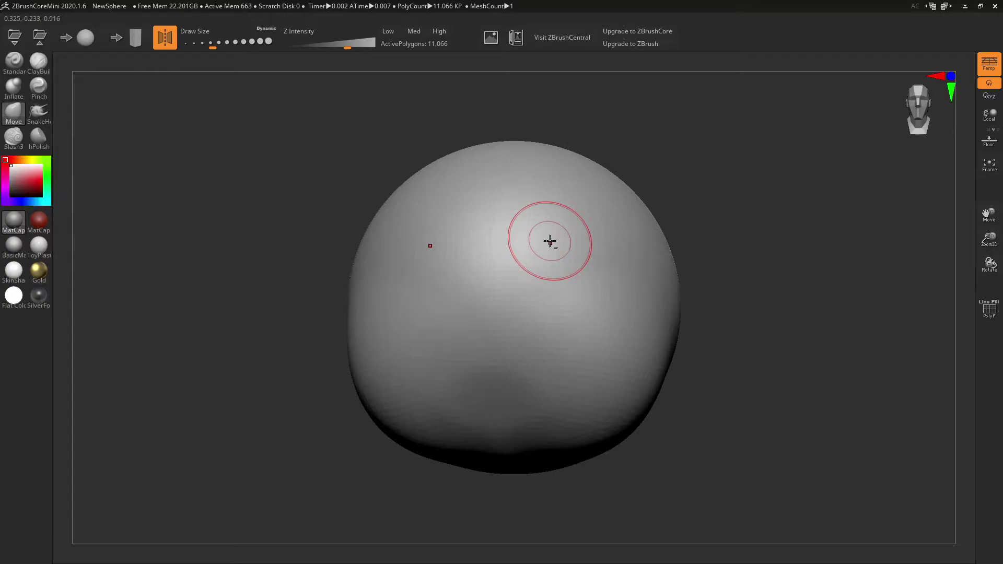
{"action": "mouse_move", "coordinate": [553, 245]}
{"action": "left_mouse_down"}
{"action": "mouse_move", "coordinate": [571, 261]}
{"action": "mouse_move", "coordinate": [501, 217]}
{"action": "mouse_move", "coordinate": [583, 254]}
{"action": "mouse_move", "coordinate": [531, 241]}
{"action": "mouse_move", "coordinate": [578, 251]}
{"action": "mouse_move", "coordinate": [574, 262]}
{"action": "mouse_move", "coordinate": [546, 254]}
{"action": "mouse_move", "coordinate": [584, 265]}
{"action": "left_mouse_up"}
{"action": "left_click_drag", "start_coordinate": [690, 292], "coordinate": [712, 305]}
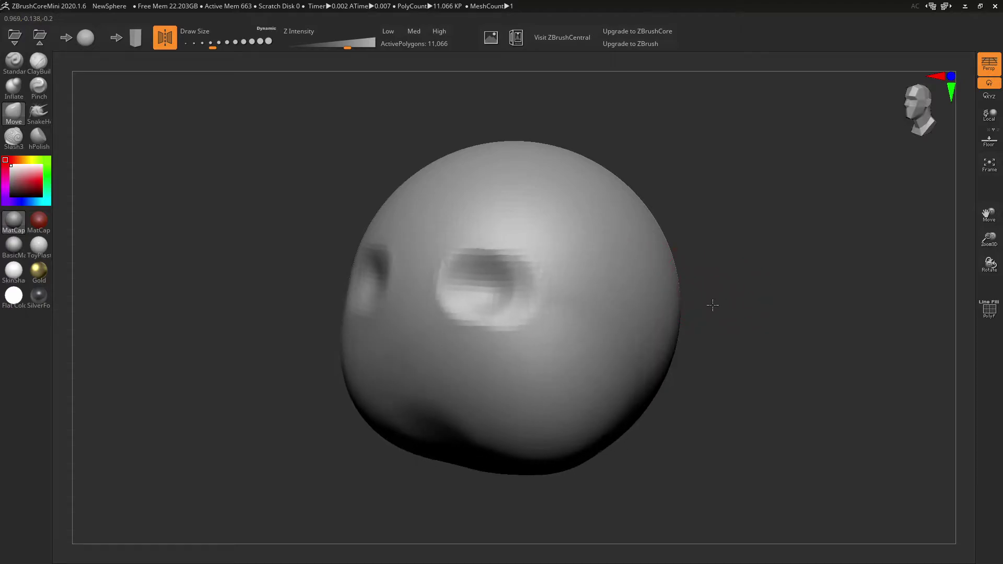
{"action": "left_click_drag", "start_coordinate": [475, 242], "coordinate": [485, 246]}
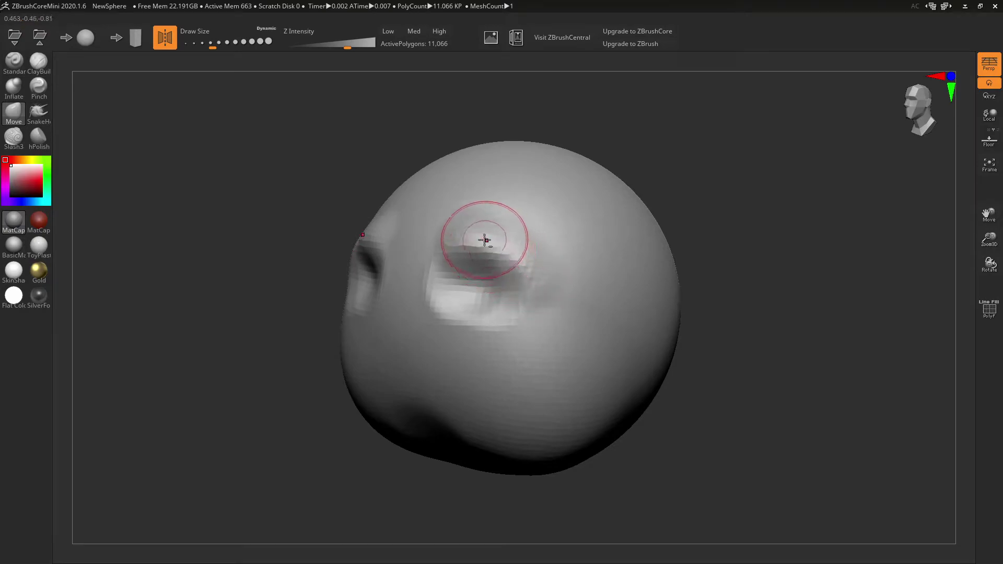
{"action": "left_click_drag", "start_coordinate": [483, 242], "coordinate": [509, 251]}
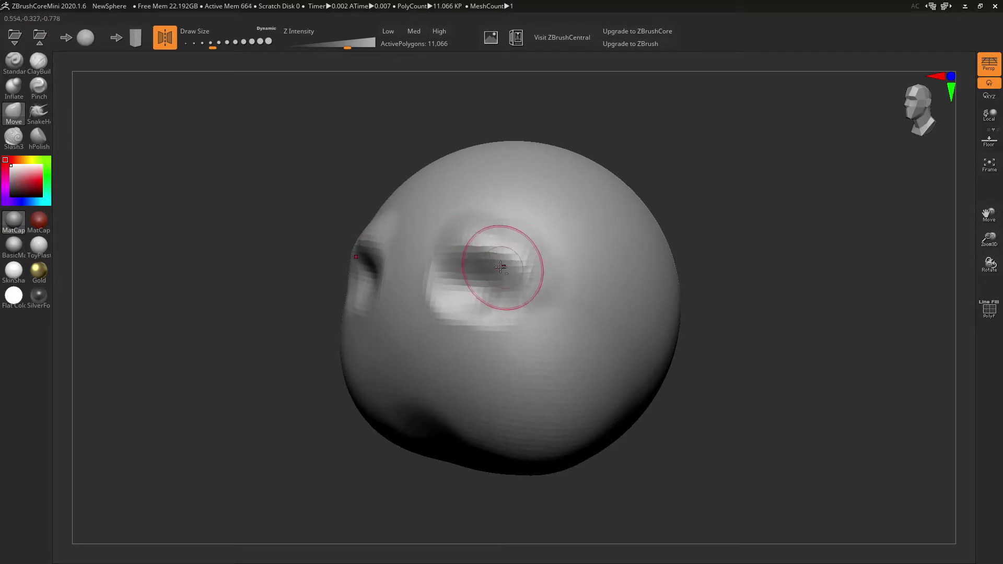
{"action": "right_click_drag", "start_coordinate": [502, 264], "coordinate": [517, 262]}
{"action": "mouse_move", "coordinate": [526, 239]}
{"action": "left_mouse_down"}
{"action": "mouse_move", "coordinate": [540, 242]}
{"action": "mouse_move", "coordinate": [555, 287]}
{"action": "mouse_move", "coordinate": [573, 278]}
{"action": "mouse_move", "coordinate": [583, 287]}
{"action": "left_mouse_up"}
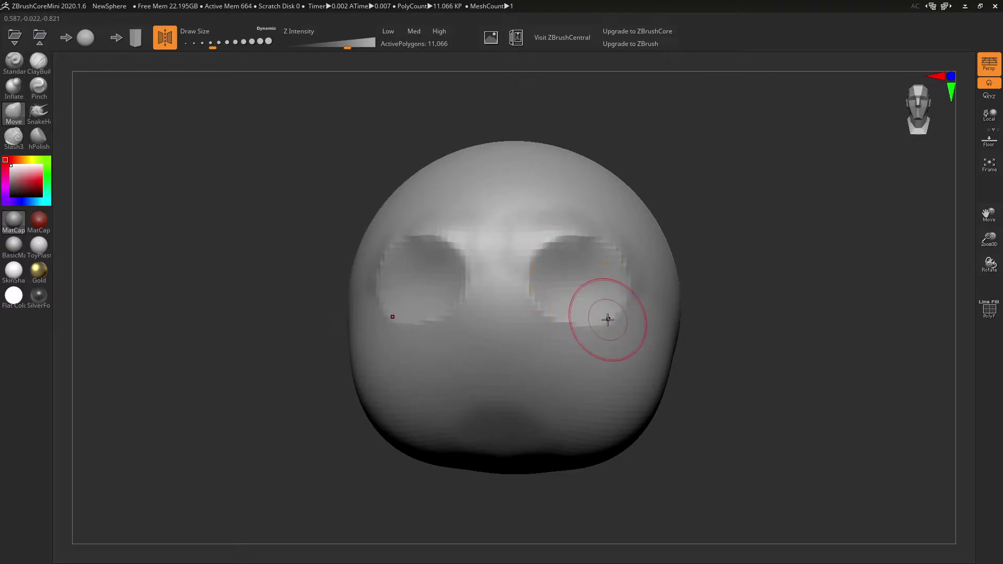
Undo all the Move brush deformations to restore the plain sphere
{"action": "key", "text": "ctrl+z"}
{"action": "key", "text": "ctrl+z"}
{"action": "key", "text": "ctrl+z"}
{"action": "key", "text": "ctrl+z"}
{"action": "key", "text": "ctrl+z"}
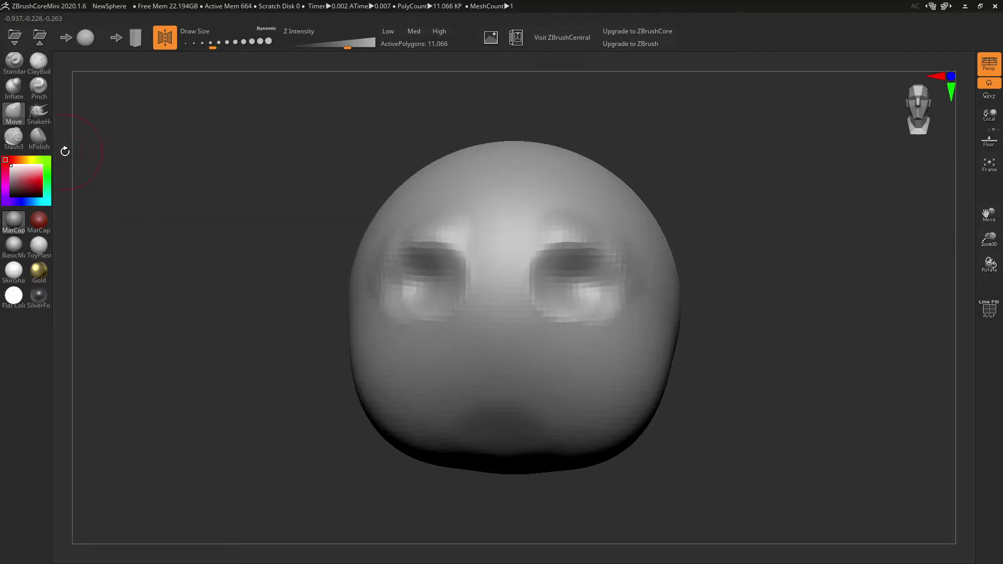
{"action": "key", "text": "ctrl+z"}
{"action": "key", "text": "ctrl+z"}
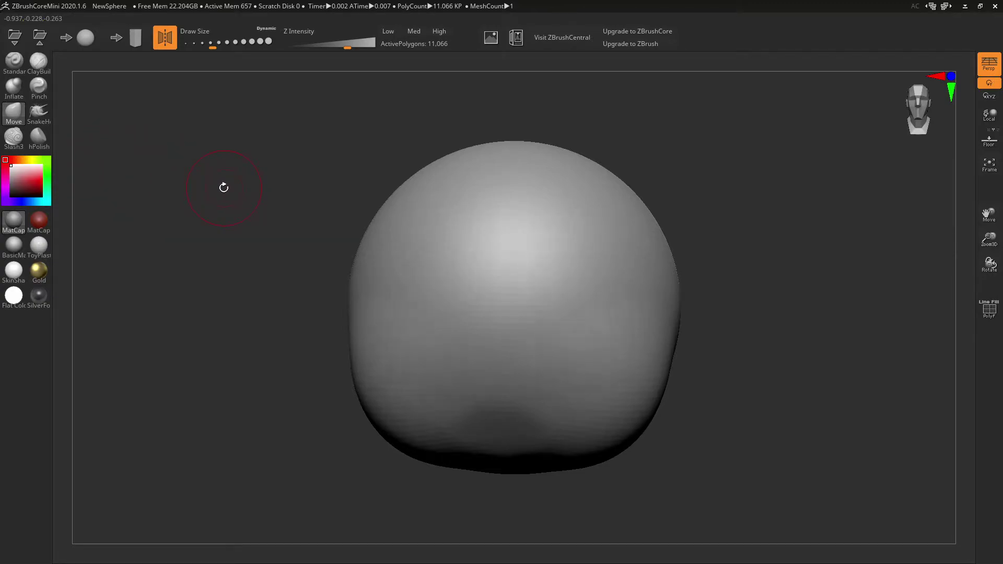
{"action": "key", "text": "ctrl+z"}
{"action": "key", "text": "ctrl+z"}
{"action": "key", "text": "ctrl+z"}
{"action": "key", "text": "ctrl+z"}
{"action": "key", "text": "ctrl+z"}
{"action": "key", "text": "ctrl+z"}
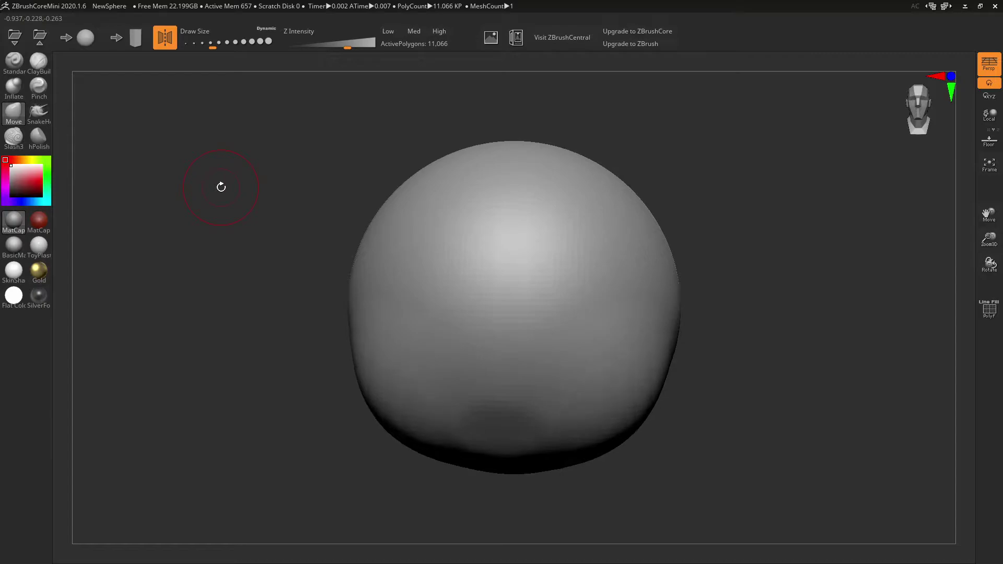
{"action": "key", "text": "ctrl+z"}
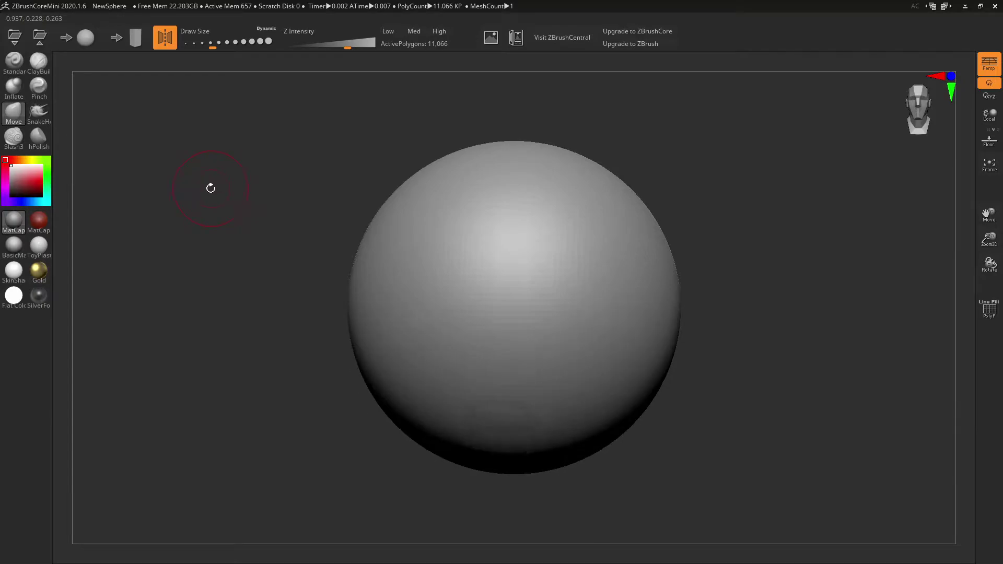
Pull four mirrored pairs of curved tentacles out of the sphere with the SnakeHook brush
{"action": "left_click", "coordinate": [38, 113]}
{"action": "mouse_move", "coordinate": [638, 242]}
{"action": "left_mouse_down"}
{"action": "mouse_move", "coordinate": [705, 188]}
{"action": "mouse_move", "coordinate": [915, 236]}
{"action": "left_mouse_up"}
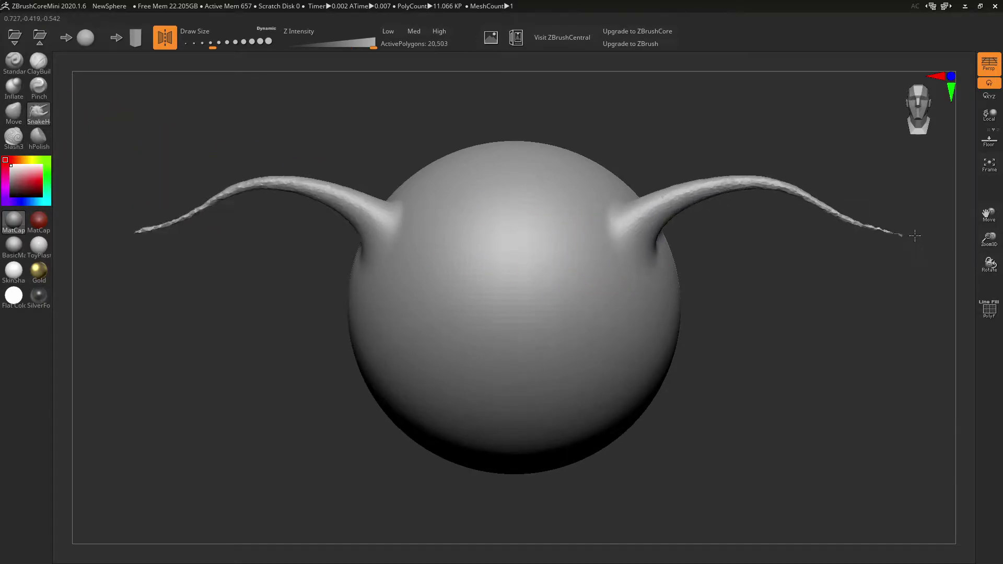
{"action": "mouse_move", "coordinate": [609, 186]}
{"action": "left_mouse_down"}
{"action": "mouse_move", "coordinate": [600, 149]}
{"action": "mouse_move", "coordinate": [744, 108]}
{"action": "left_mouse_up"}
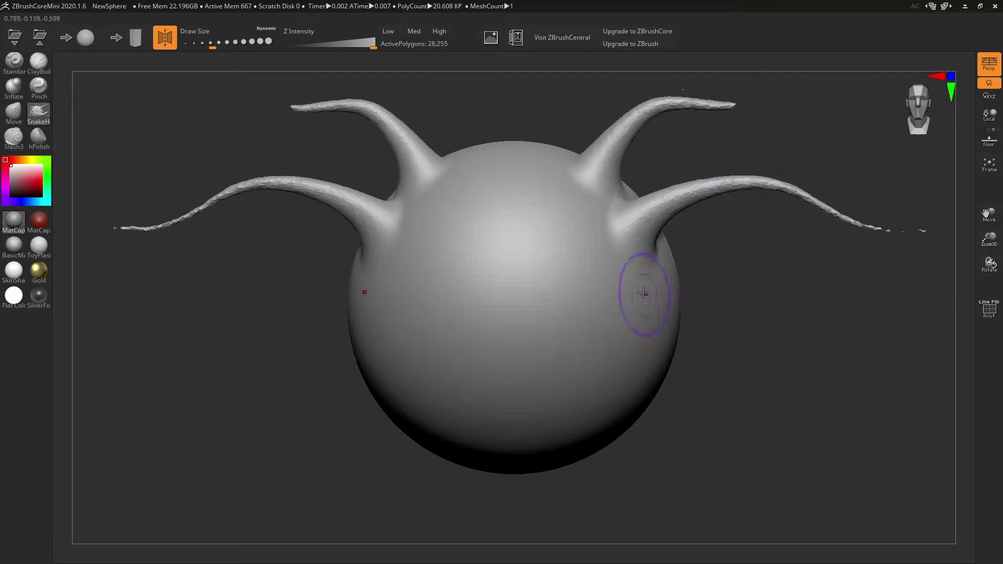
{"action": "mouse_move", "coordinate": [644, 293]}
{"action": "left_mouse_down"}
{"action": "mouse_move", "coordinate": [723, 416]}
{"action": "mouse_move", "coordinate": [788, 459]}
{"action": "left_mouse_up"}
{"action": "mouse_move", "coordinate": [526, 381]}
{"action": "left_mouse_down"}
{"action": "mouse_move", "coordinate": [624, 406]}
{"action": "mouse_move", "coordinate": [690, 465]}
{"action": "mouse_move", "coordinate": [683, 424]}
{"action": "left_mouse_up"}
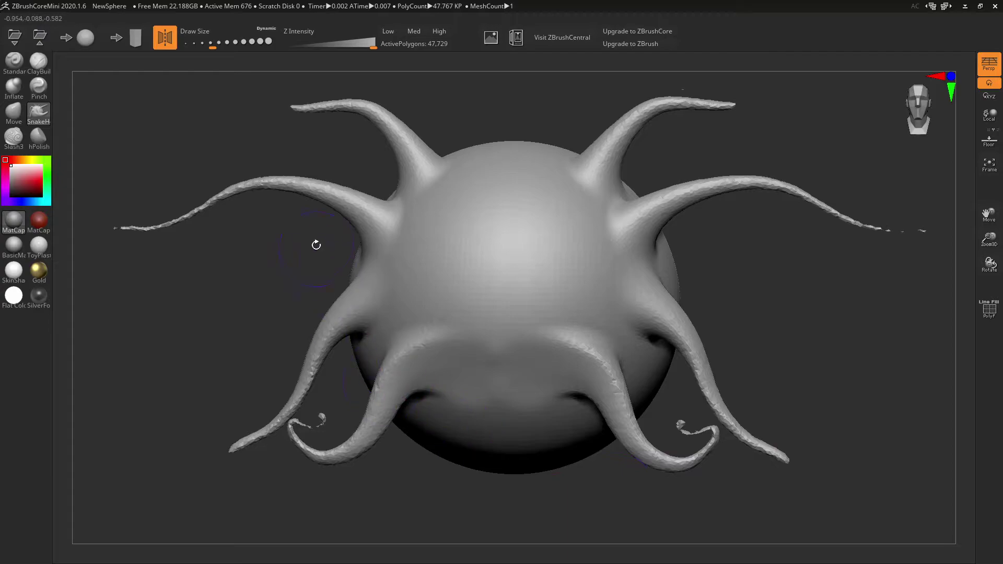
Undo all the SnakeHook tentacles
{"action": "key", "text": "ctrl+z"}
{"action": "key", "text": "ctrl+z"}
{"action": "key", "text": "ctrl+z"}
{"action": "key", "text": "ctrl+z"}
{"action": "key", "text": "ctrl+z"}
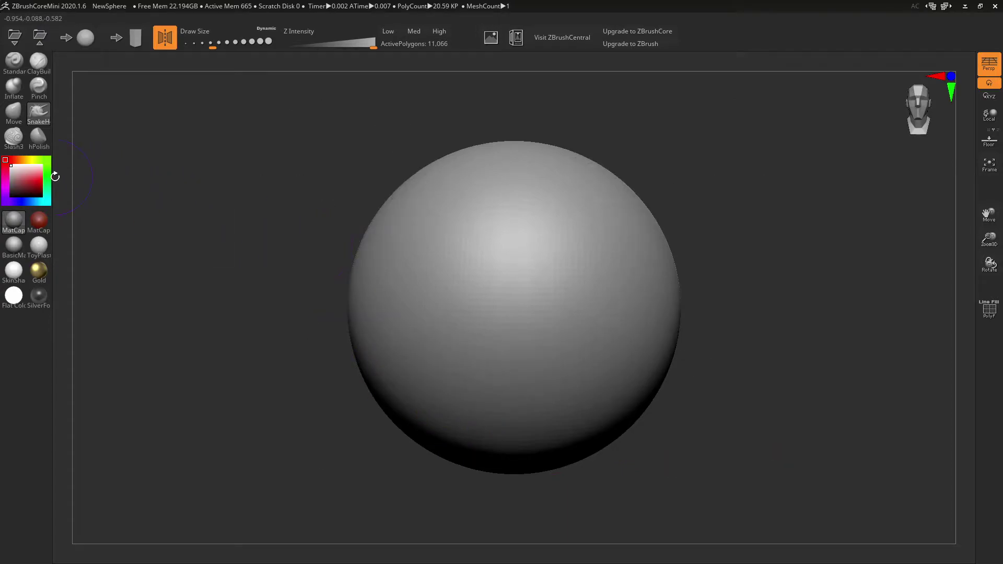
Carve a mirrored pair of lips into the lower front of the sphere with the Slash3 brush
{"action": "left_click", "coordinate": [14, 137]}
{"action": "mouse_move", "coordinate": [444, 345]}
{"action": "left_mouse_down"}
{"action": "mouse_move", "coordinate": [426, 362]}
{"action": "mouse_move", "coordinate": [452, 341]}
{"action": "mouse_move", "coordinate": [601, 384]}
{"action": "mouse_move", "coordinate": [574, 334]}
{"action": "mouse_move", "coordinate": [510, 291]}
{"action": "mouse_move", "coordinate": [504, 311]}
{"action": "mouse_move", "coordinate": [449, 360]}
{"action": "mouse_move", "coordinate": [455, 386]}
{"action": "mouse_move", "coordinate": [497, 389]}
{"action": "mouse_move", "coordinate": [525, 380]}
{"action": "mouse_move", "coordinate": [542, 358]}
{"action": "left_mouse_up"}
{"action": "left_click_drag", "start_coordinate": [707, 430], "coordinate": [695, 428]}
{"action": "mouse_move", "coordinate": [588, 390]}
{"action": "left_mouse_down"}
{"action": "mouse_move", "coordinate": [542, 365]}
{"action": "mouse_move", "coordinate": [550, 389]}
{"action": "left_mouse_up"}
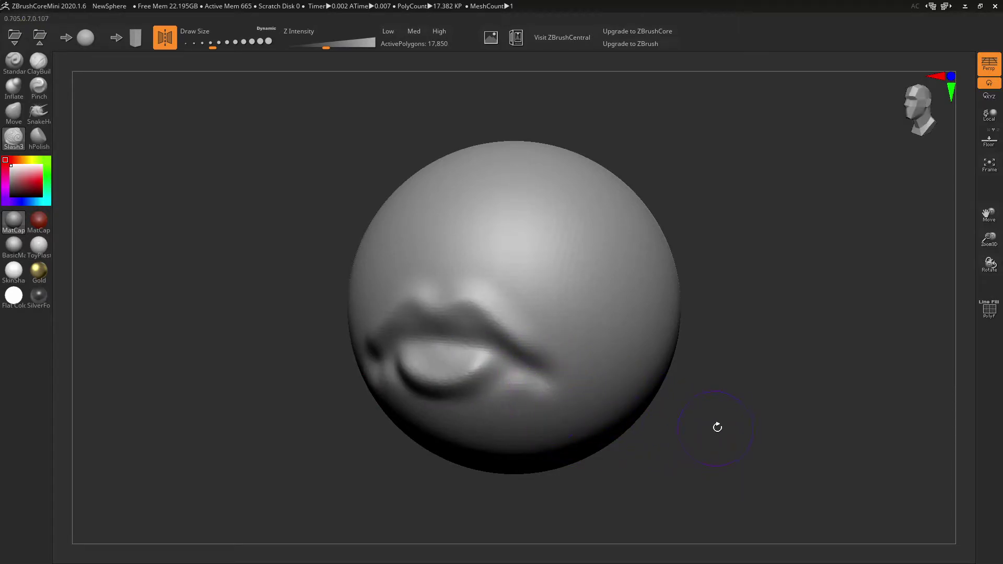
{"action": "mouse_move", "coordinate": [717, 427]}
{"action": "left_mouse_down"}
{"action": "mouse_move", "coordinate": [781, 421]}
{"action": "mouse_move", "coordinate": [813, 403]}
{"action": "mouse_move", "coordinate": [802, 402]}
{"action": "left_mouse_up"}
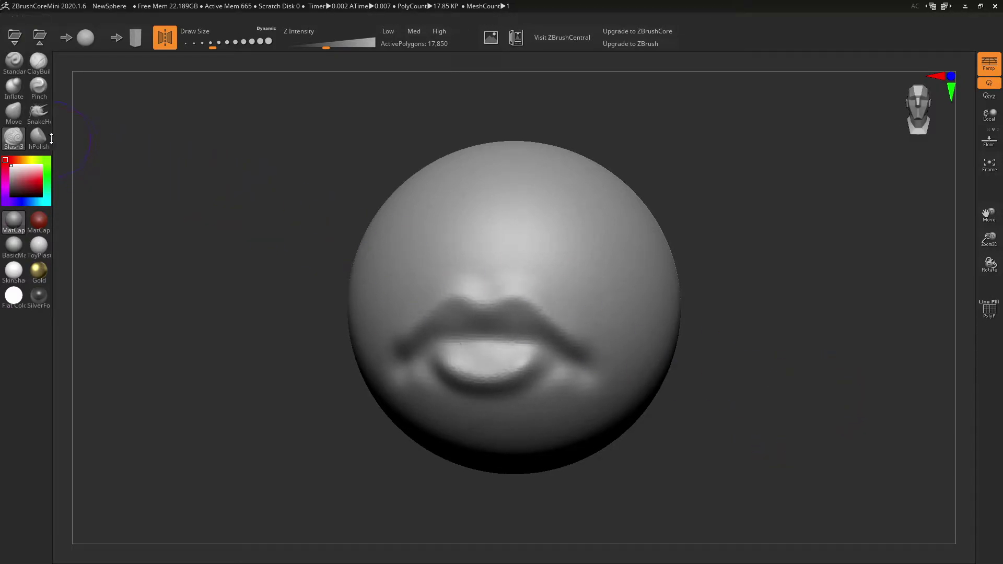
Flatten mirrored areas above and beside the lips with the hPolish brush and inspect them from the side
{"action": "mouse_move", "coordinate": [564, 282]}
{"action": "left_mouse_down"}
{"action": "mouse_move", "coordinate": [609, 264]}
{"action": "mouse_move", "coordinate": [630, 311]}
{"action": "mouse_move", "coordinate": [651, 306]}
{"action": "mouse_move", "coordinate": [634, 262]}
{"action": "mouse_move", "coordinate": [608, 235]}
{"action": "mouse_move", "coordinate": [575, 240]}
{"action": "mouse_move", "coordinate": [641, 272]}
{"action": "left_mouse_up"}
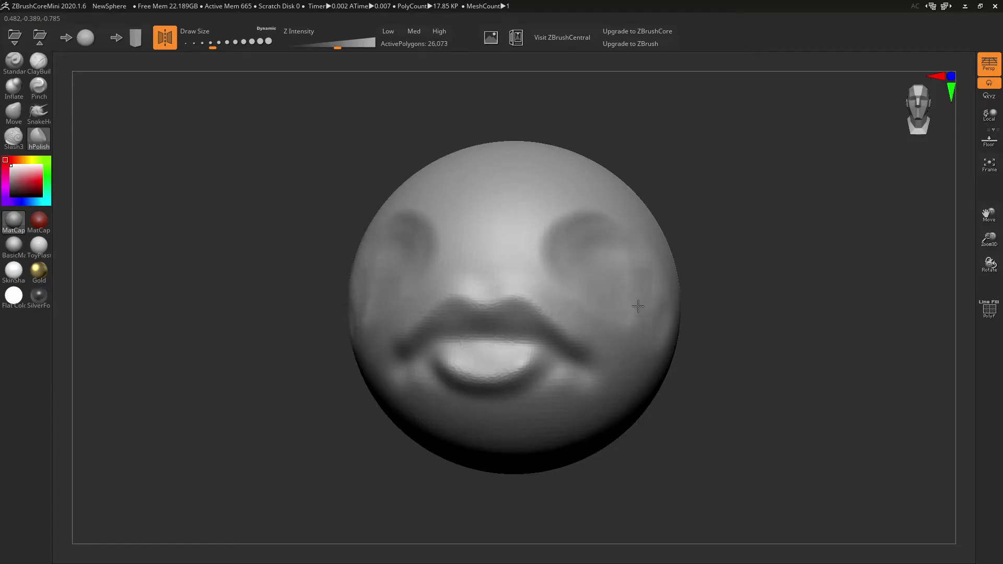
{"action": "mouse_move", "coordinate": [751, 332]}
{"action": "left_mouse_down"}
{"action": "mouse_move", "coordinate": [699, 340]}
{"action": "mouse_move", "coordinate": [790, 354]}
{"action": "left_mouse_up"}
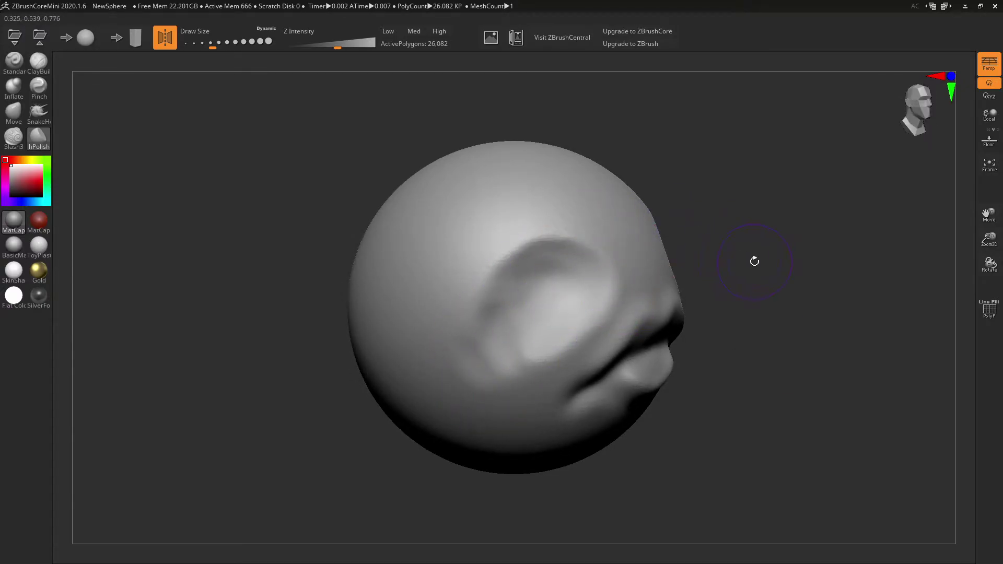
{"action": "left_click_drag", "start_coordinate": [757, 266], "coordinate": [741, 258], "text": "shift"}
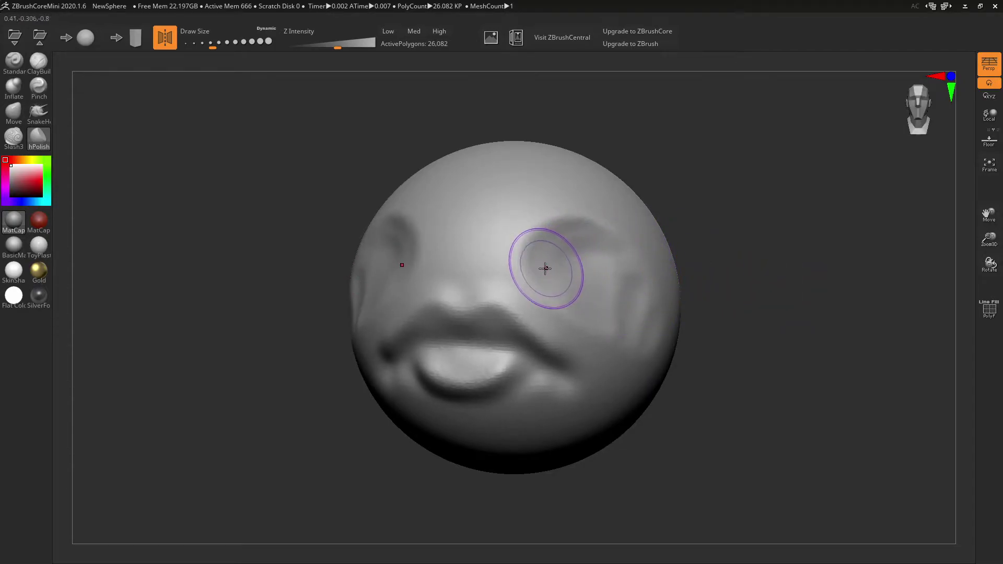
Undo the hPolish flattening and the Slash3 lip strokes to restore the plain sphere
{"action": "key", "text": "ctrl+z"}
{"action": "key", "text": "ctrl+z"}
{"action": "key", "text": "ctrl+z"}
{"action": "key", "text": "ctrl+z"}
{"action": "key", "text": "ctrl+z"}
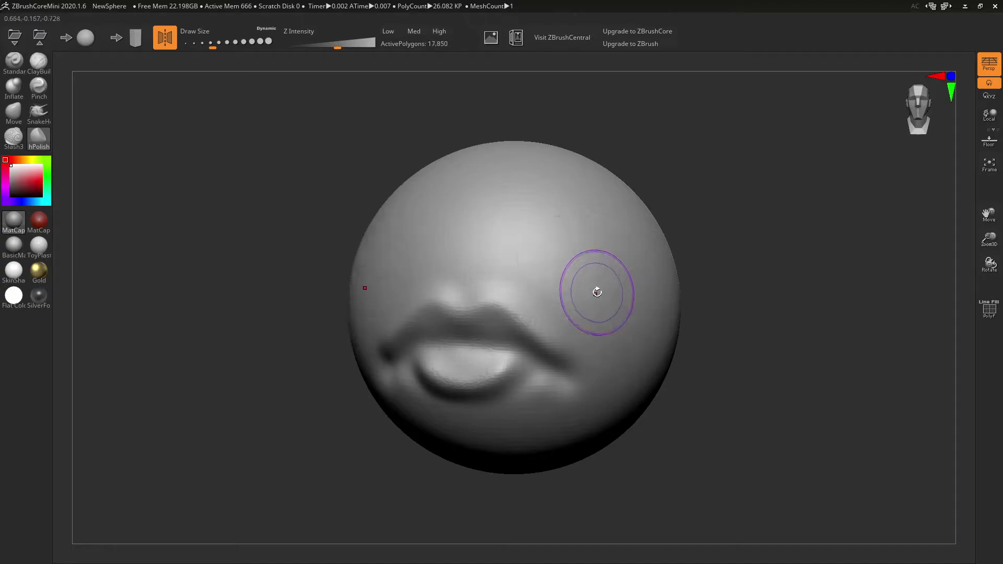
{"action": "key", "text": "ctrl+z"}
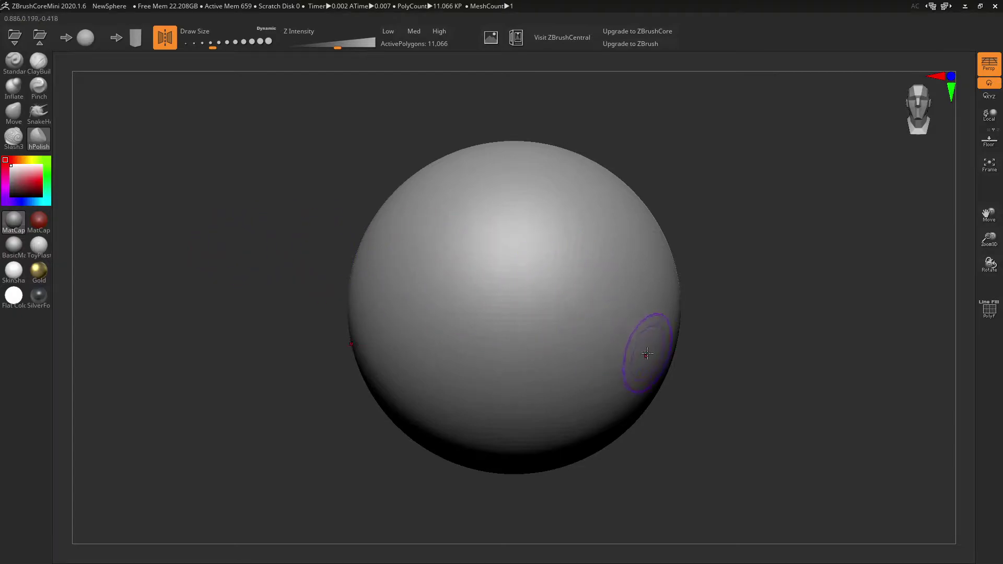
Change the sphere's current color to a muted red
{"action": "left_click", "coordinate": [18, 176]}
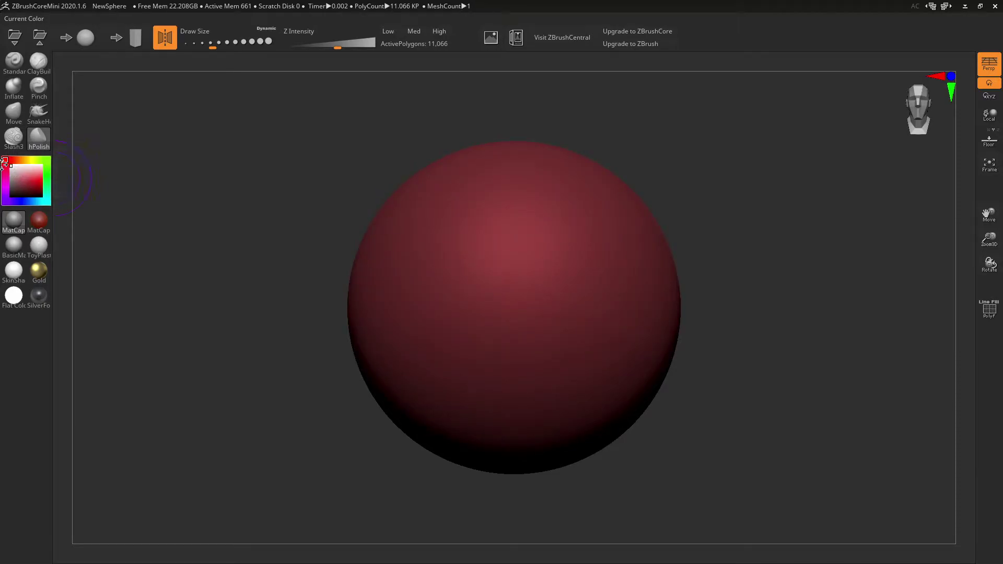
Set the current color back to white so the sphere is shaded in plain gray
{"action": "left_click", "coordinate": [11, 166]}
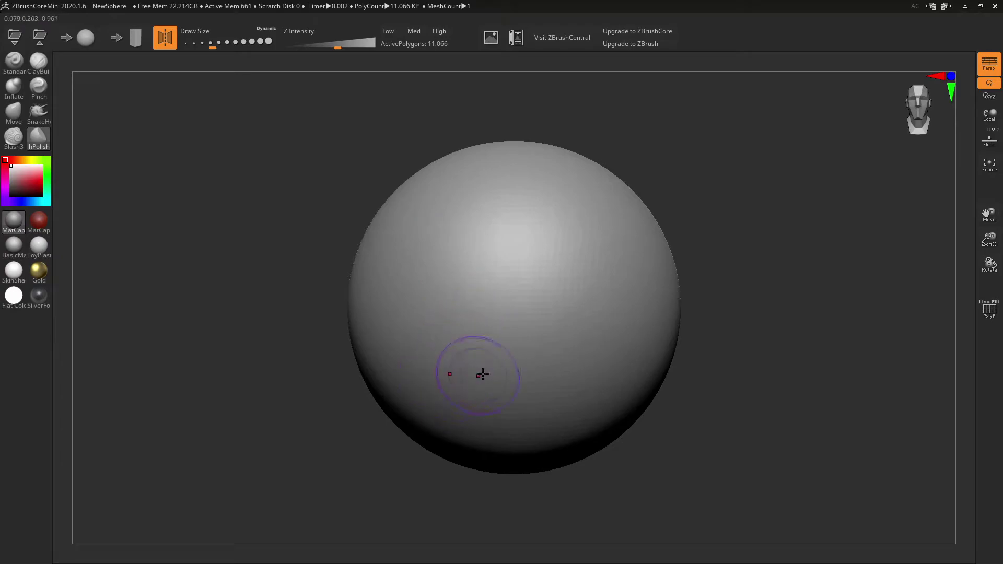
{"action": "mouse_move", "coordinate": [483, 370]}
{"action": "right_mouse_down"}
{"action": "mouse_move", "coordinate": [517, 366]}
{"action": "mouse_move", "coordinate": [497, 354]}
{"action": "mouse_move", "coordinate": [519, 365]}
{"action": "right_mouse_up"}
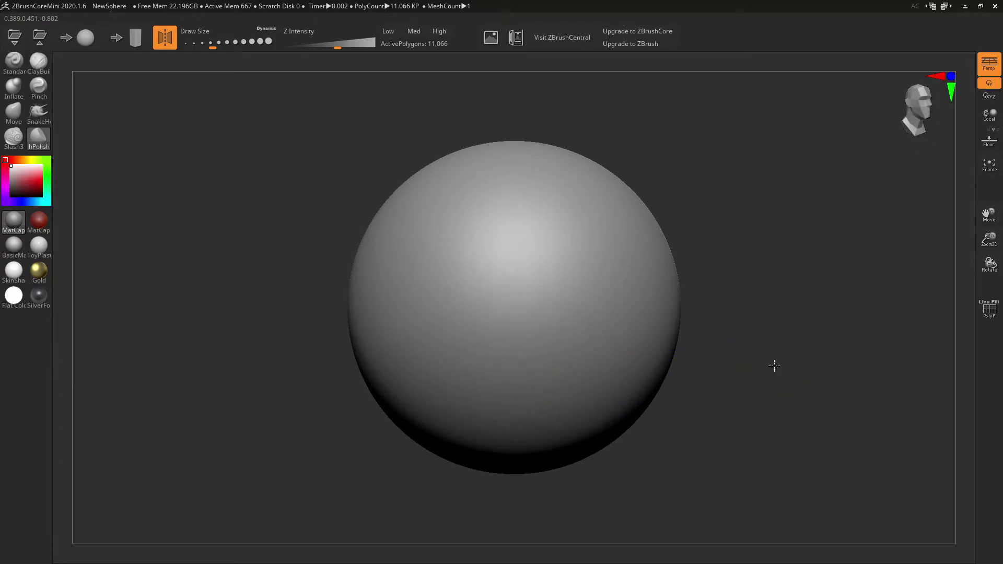
{"action": "right_click_drag", "start_coordinate": [774, 365], "coordinate": [746, 368]}
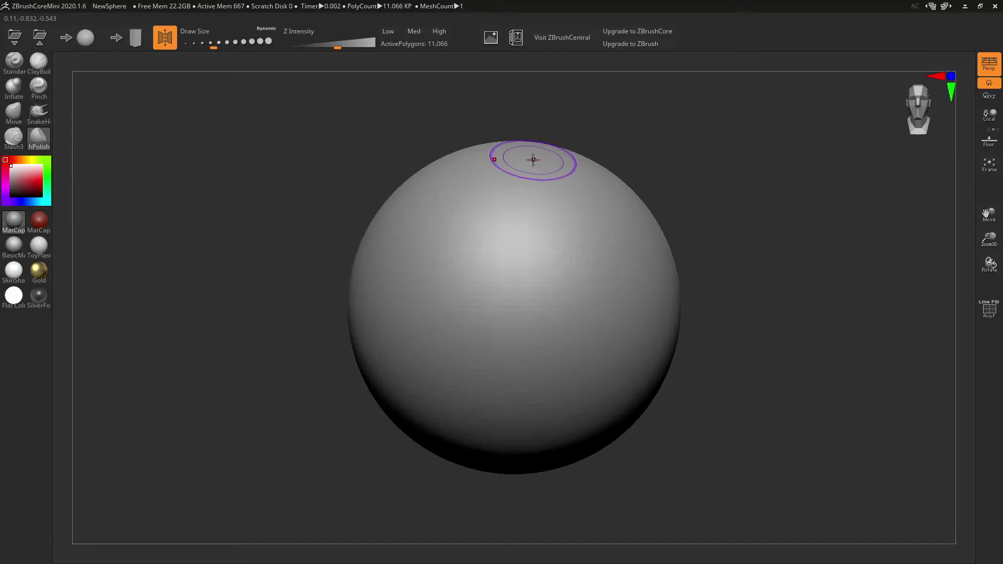
Enlarge the brush's Draw Size until its circle is nearly as wide as the sphere
{"action": "key", "text": "]"}
{"action": "key", "text": "]"}
{"action": "key", "text": "]"}
{"action": "key", "text": "]"}
{"action": "key", "text": "]"}
{"action": "key", "text": "]"}
{"action": "key", "text": "]"}
{"action": "key", "text": "]"}
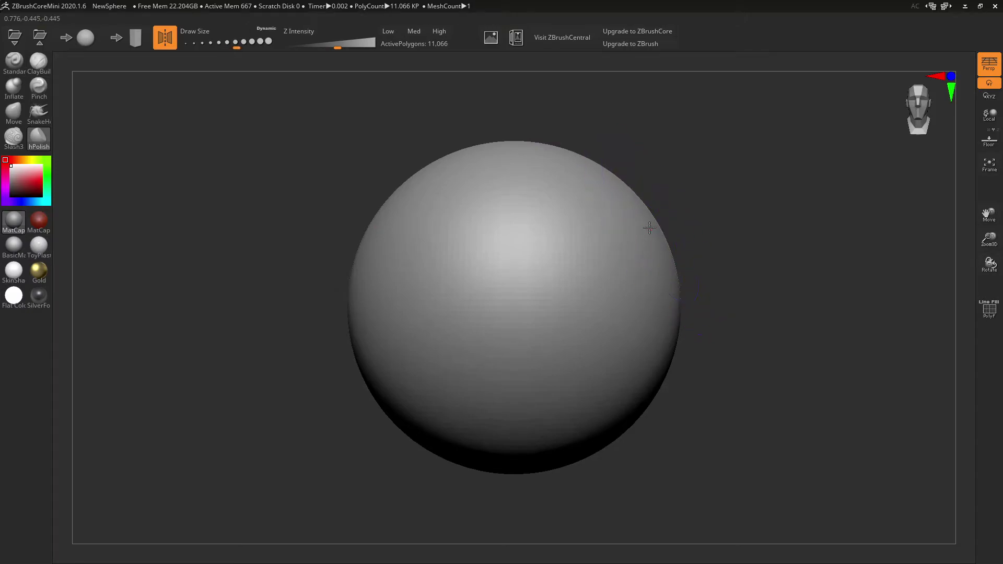
{"action": "key", "text": "]"}
{"action": "key", "text": "]"}
{"action": "key", "text": "]"}
{"action": "key", "text": "]"}
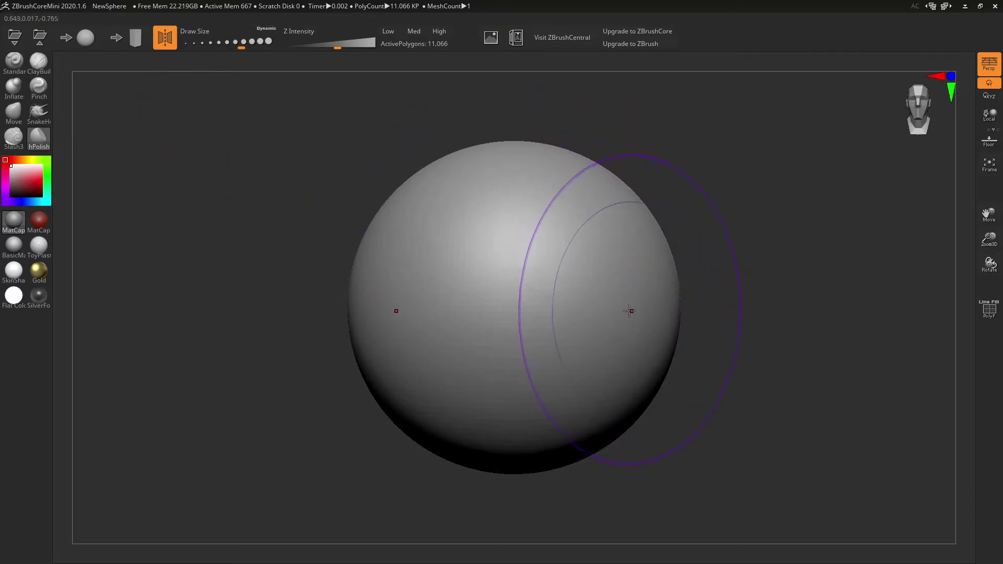
{"action": "key", "text": "]"}
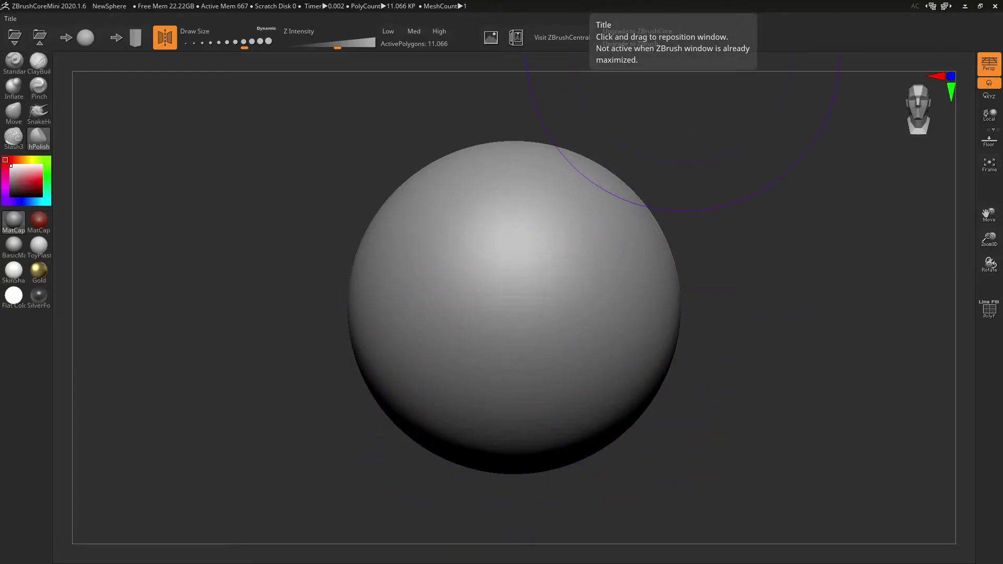
Switch to the Photos app and examine the reference images FacialAnatomy.png and Viking_Orthos.png, then return to ZBrushCoreMini
{"action": "key", "text": "alt+Tab"}
{"action": "left_click_drag", "start_coordinate": [303, 246], "coordinate": [299, 64]}
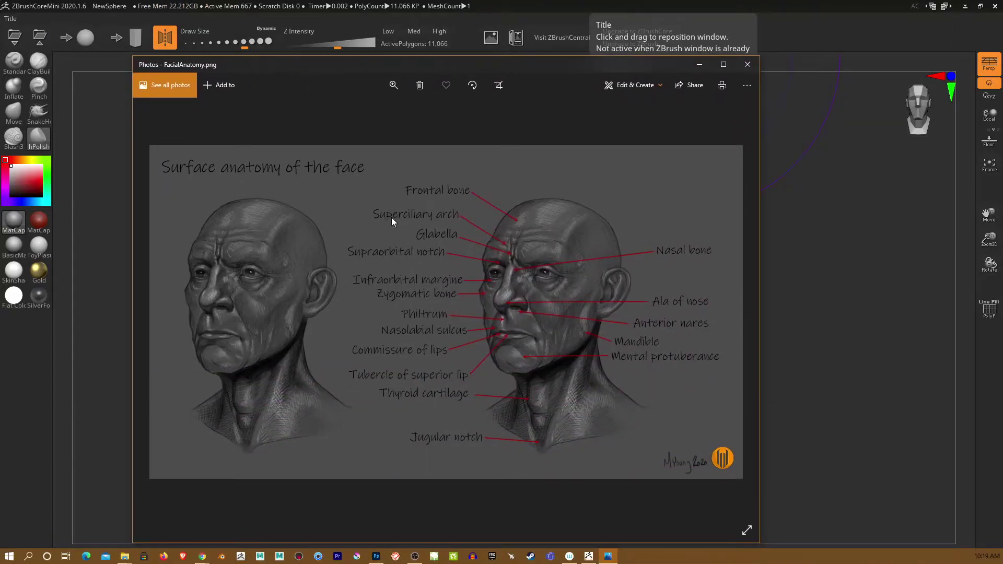
{"action": "left_click", "coordinate": [734, 312]}
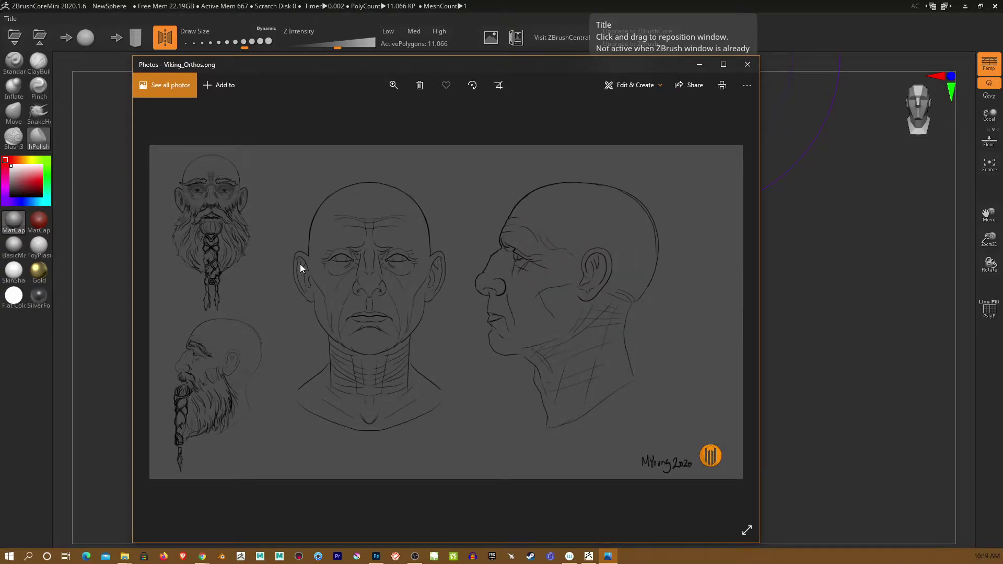
{"action": "left_click_drag", "start_coordinate": [512, 69], "coordinate": [512, 0]}
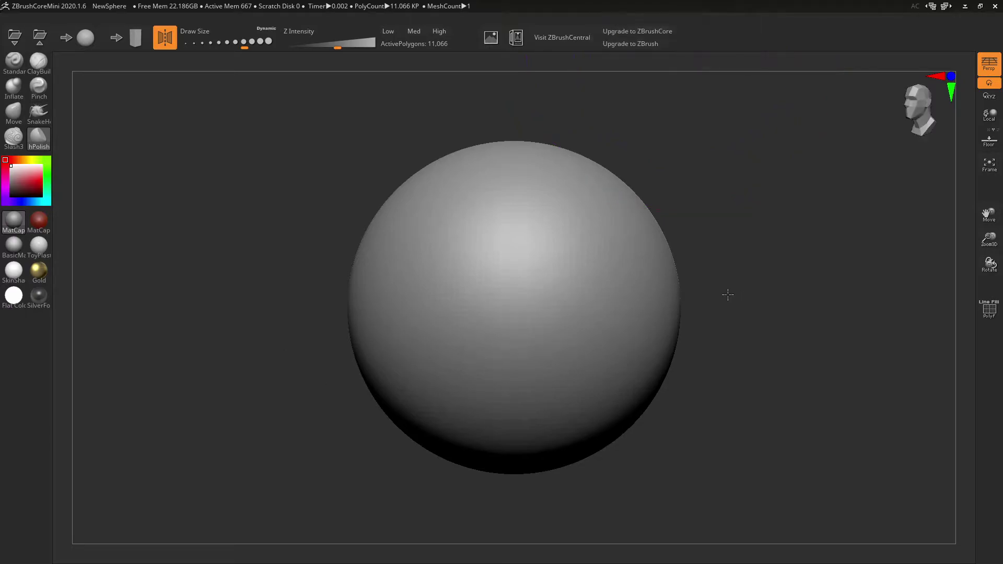
Pull the sphere's lower front down into a chin and push the sides inward with the Move brush
{"action": "left_click_drag", "start_coordinate": [525, 412], "coordinate": [548, 437]}
{"action": "key", "text": "ctrl+z"}
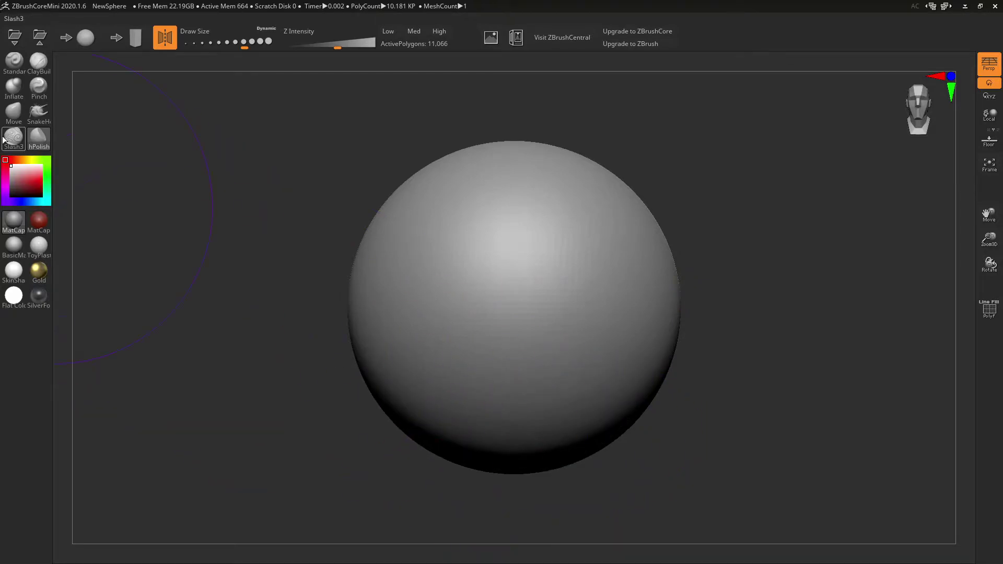
{"action": "left_click", "coordinate": [13, 113]}
{"action": "left_click_drag", "start_coordinate": [490, 408], "coordinate": [470, 460]}
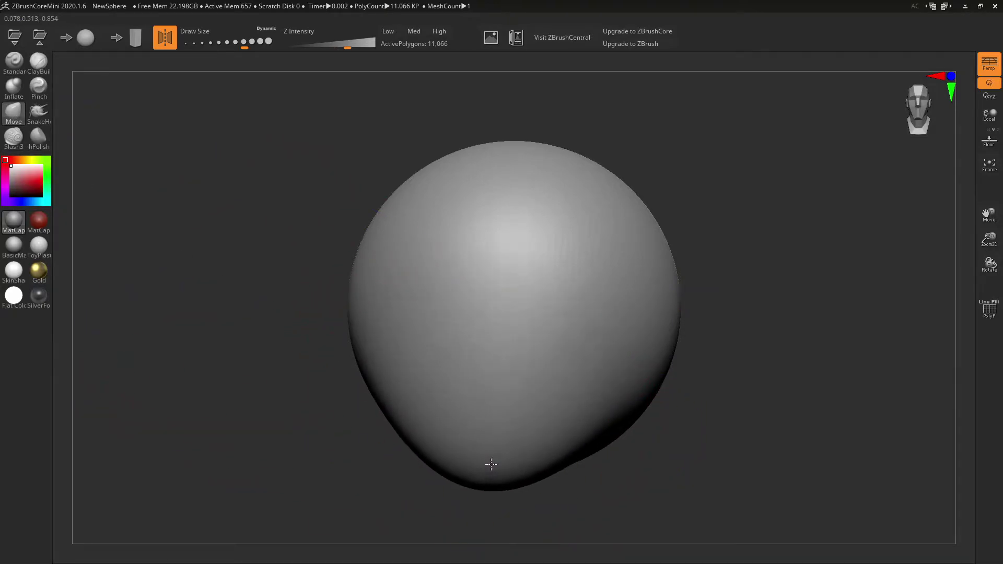
{"action": "mouse_move", "coordinate": [571, 426]}
{"action": "left_mouse_down"}
{"action": "mouse_move", "coordinate": [502, 486]}
{"action": "mouse_move", "coordinate": [528, 517]}
{"action": "mouse_move", "coordinate": [470, 470]}
{"action": "mouse_move", "coordinate": [587, 447]}
{"action": "left_mouse_up"}
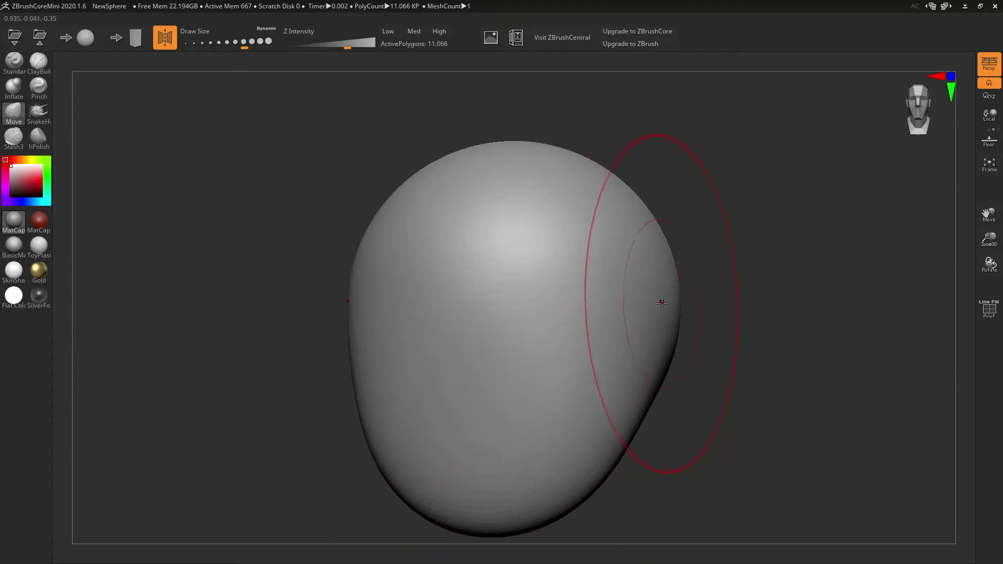
{"action": "left_click_drag", "start_coordinate": [660, 298], "coordinate": [630, 298]}
{"action": "mouse_move", "coordinate": [654, 346]}
{"action": "left_mouse_down"}
{"action": "mouse_move", "coordinate": [624, 402]}
{"action": "mouse_move", "coordinate": [600, 407]}
{"action": "mouse_move", "coordinate": [601, 418]}
{"action": "left_mouse_up"}
Raise the rear underside of the skull and round the back of the head with the Move brush in side view
{"action": "left_click_drag", "start_coordinate": [723, 416], "coordinate": [669, 425]}
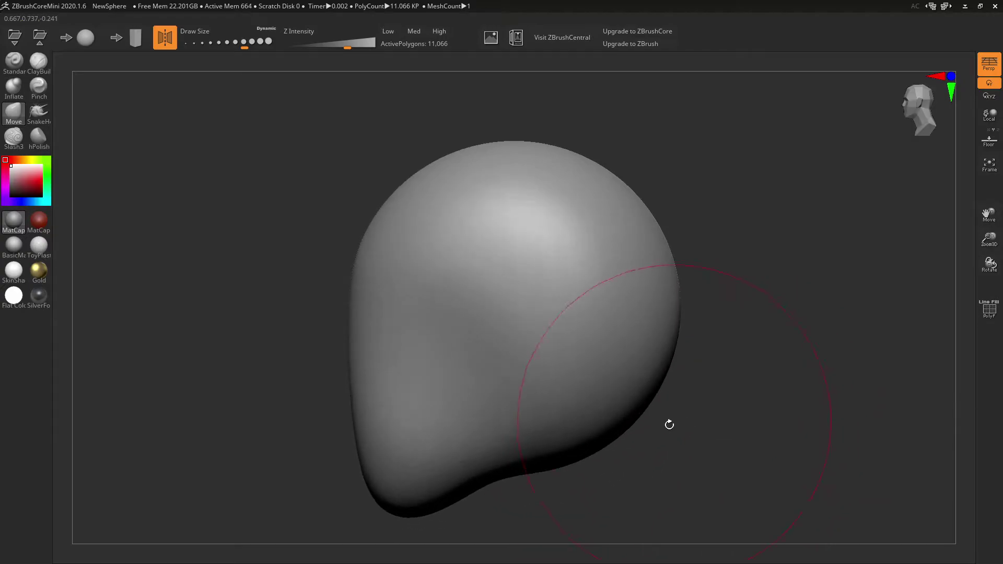
{"action": "left_click_drag", "start_coordinate": [594, 418], "coordinate": [555, 397]}
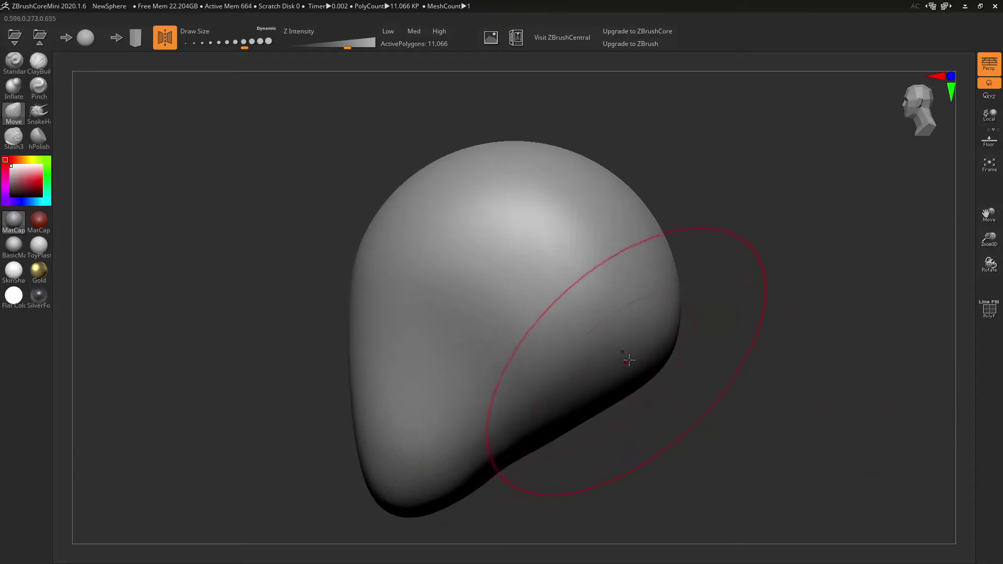
{"action": "left_click_drag", "start_coordinate": [662, 337], "coordinate": [660, 309]}
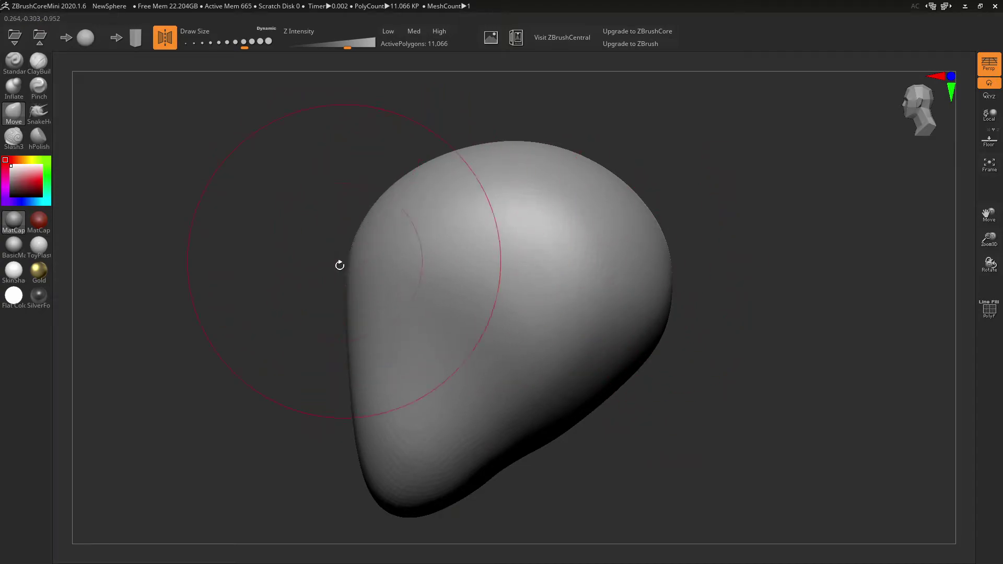
{"action": "left_click_drag", "start_coordinate": [339, 266], "coordinate": [361, 282]}
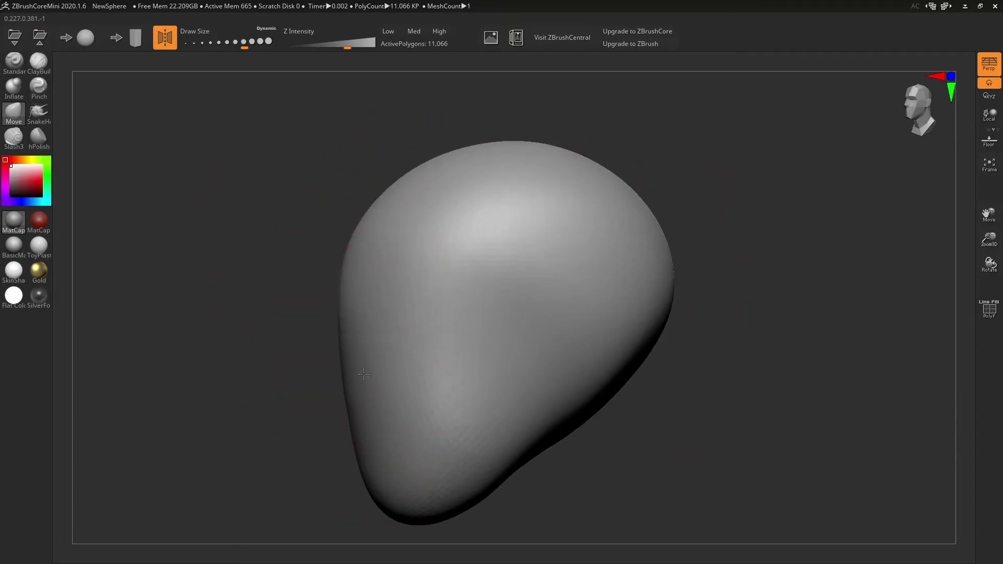
{"action": "left_click_drag", "start_coordinate": [477, 361], "coordinate": [606, 327]}
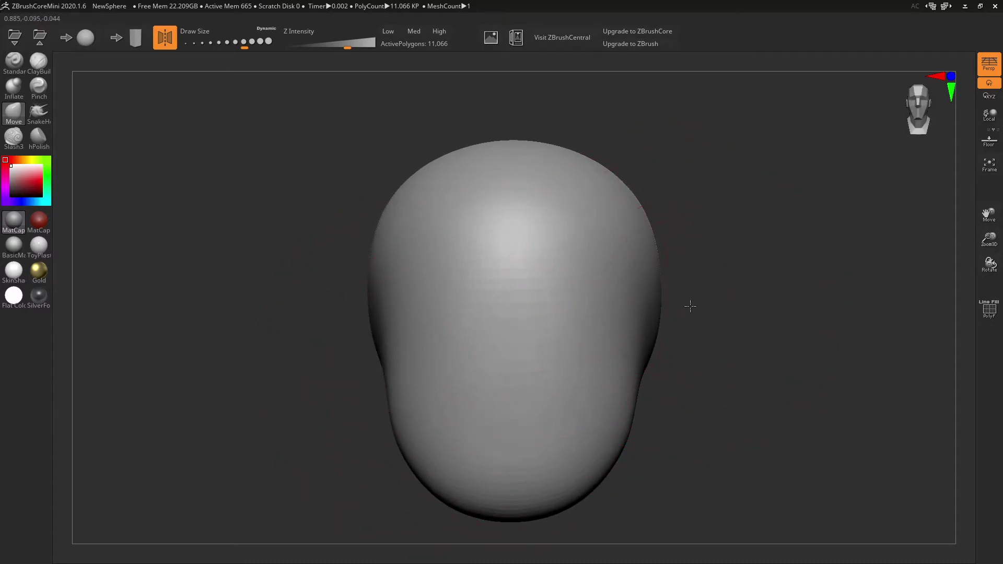
{"action": "left_click_drag", "start_coordinate": [690, 307], "coordinate": [668, 298]}
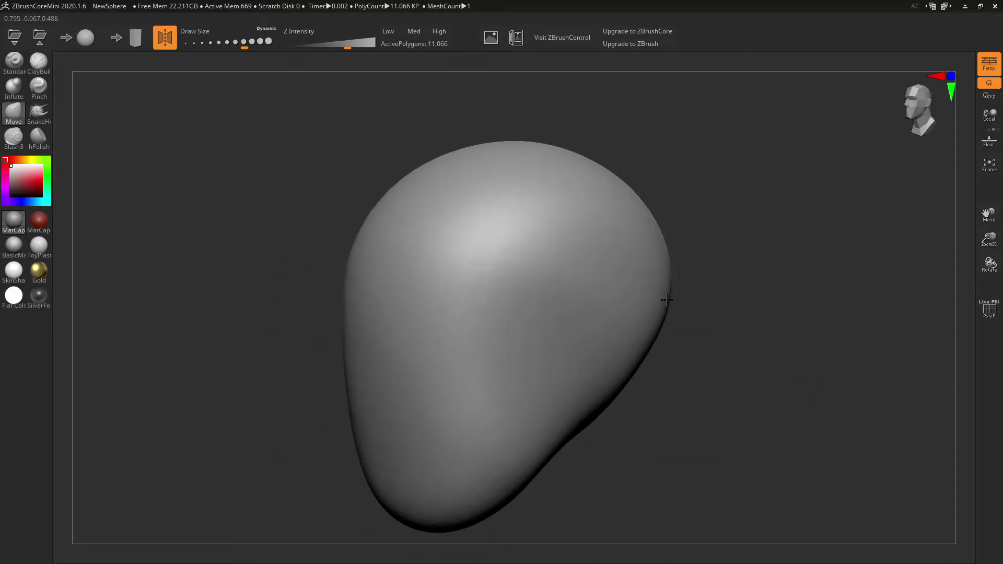
{"action": "left_click_drag", "start_coordinate": [707, 340], "coordinate": [683, 331]}
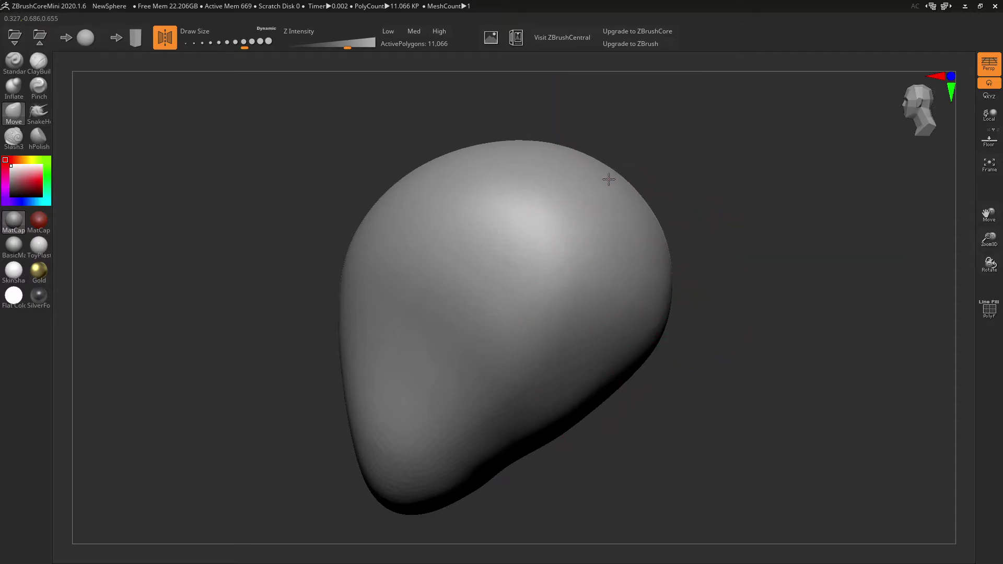
{"action": "left_click_drag", "start_coordinate": [549, 426], "coordinate": [549, 413]}
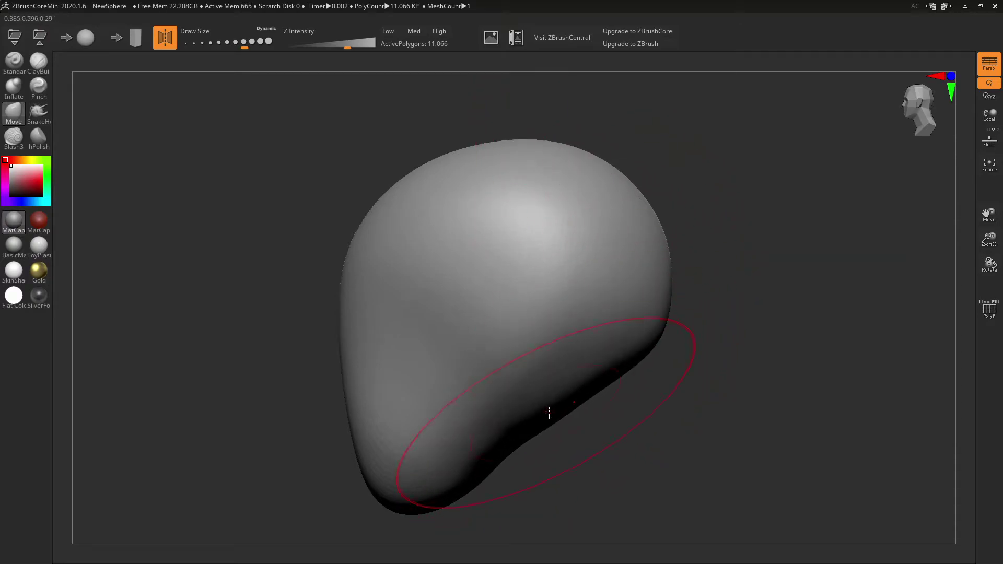
Reshape the underside of the jaw and the tip of the chin with the Move brush
{"action": "mouse_move", "coordinate": [470, 480]}
{"action": "left_mouse_down"}
{"action": "mouse_move", "coordinate": [501, 483]}
{"action": "mouse_move", "coordinate": [611, 455]}
{"action": "mouse_move", "coordinate": [610, 466]}
{"action": "left_mouse_up"}
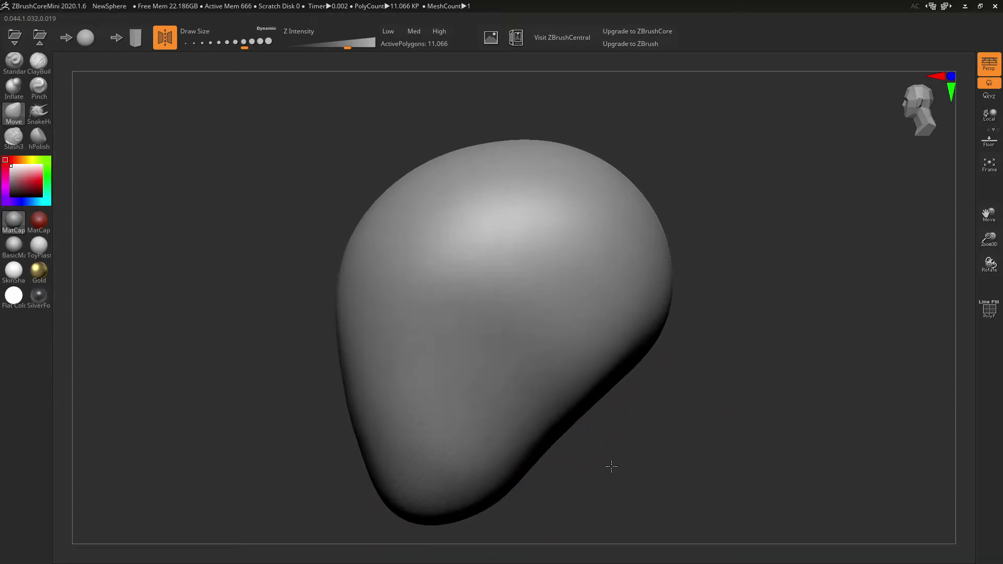
{"action": "key", "text": "ctrl+z"}
{"action": "left_click_drag", "start_coordinate": [481, 452], "coordinate": [409, 464]}
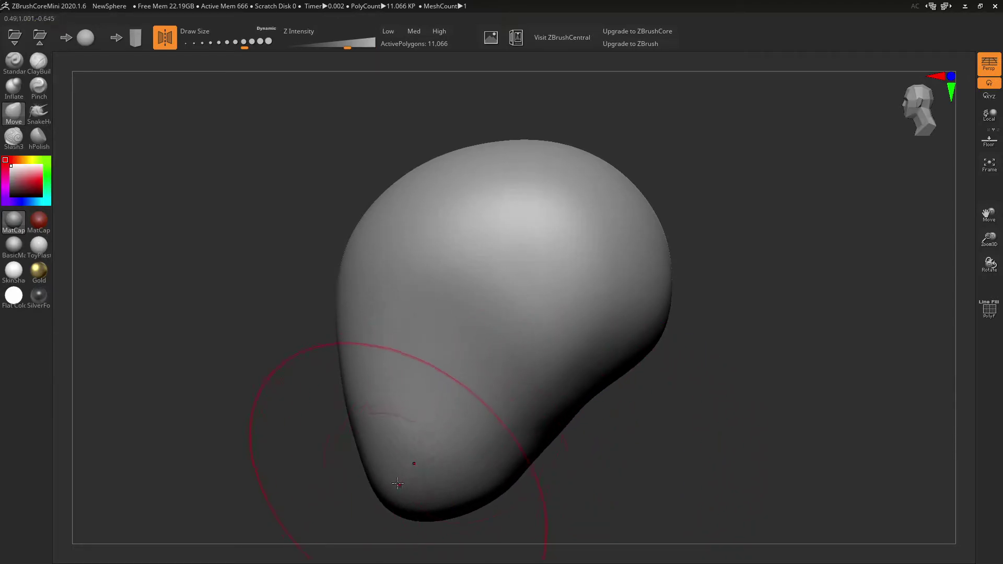
{"action": "left_click_drag", "start_coordinate": [384, 499], "coordinate": [379, 503]}
Push the sides of the skull inward with the Move brush to narrow the head, checking it from front and back
{"action": "left_click_drag", "start_coordinate": [622, 449], "coordinate": [667, 446]}
{"action": "left_click_drag", "start_coordinate": [752, 345], "coordinate": [723, 336]}
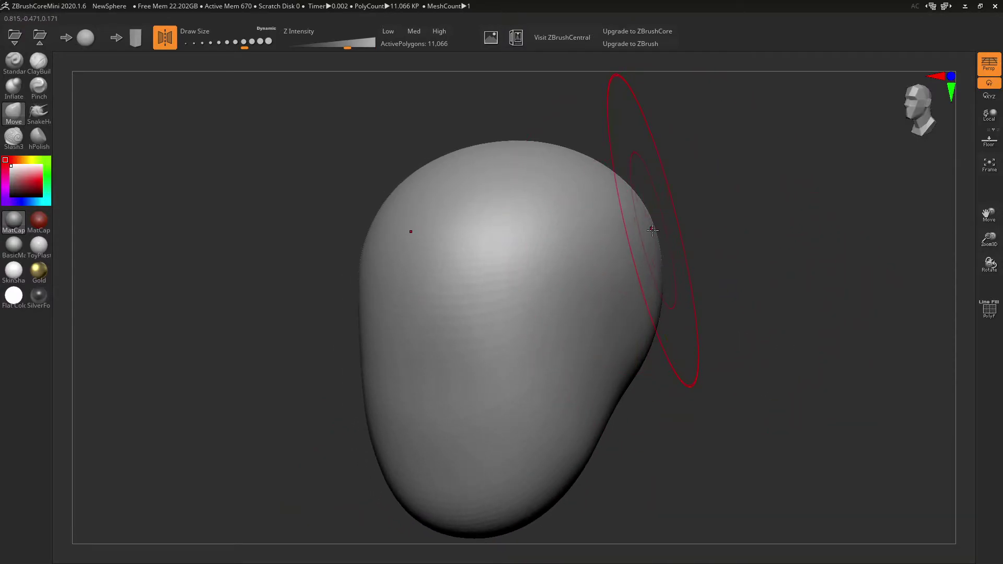
{"action": "left_click_drag", "start_coordinate": [649, 224], "coordinate": [641, 228]}
{"action": "mouse_move", "coordinate": [674, 313]}
{"action": "left_mouse_down"}
{"action": "mouse_move", "coordinate": [723, 365]}
{"action": "mouse_move", "coordinate": [657, 365]}
{"action": "mouse_move", "coordinate": [622, 341]}
{"action": "left_mouse_up"}
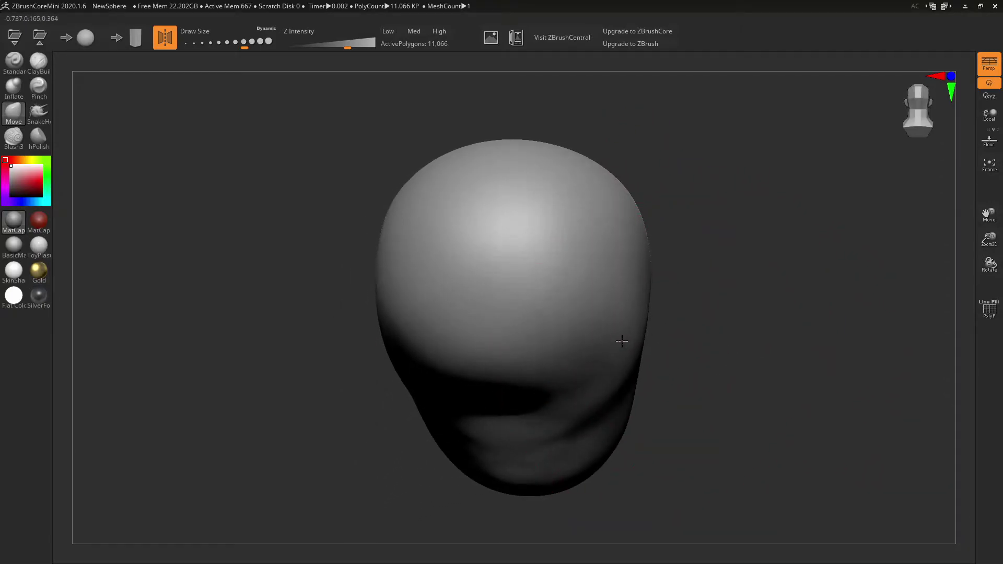
{"action": "left_click_drag", "start_coordinate": [680, 366], "coordinate": [633, 371]}
Carve a horizontal eye-line groove across the front of the head with a much smaller ClayBuildup brush
{"action": "mouse_move", "coordinate": [729, 395]}
{"action": "left_mouse_down", "text": "alt"}
{"action": "mouse_move", "coordinate": [688, 353]}
{"action": "mouse_move", "coordinate": [710, 356]}
{"action": "left_mouse_up", "text": "alt"}
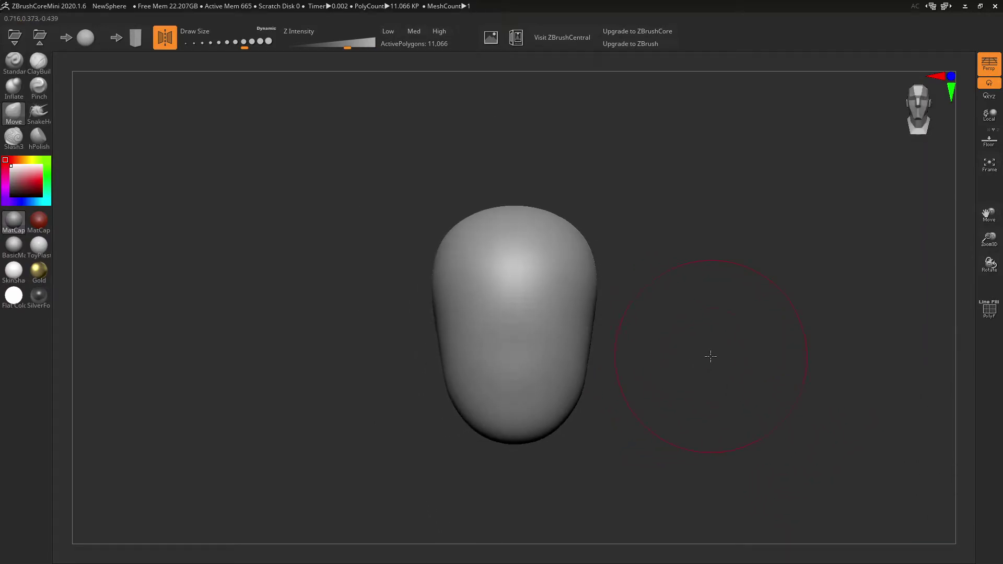
{"action": "left_click", "coordinate": [46, 66]}
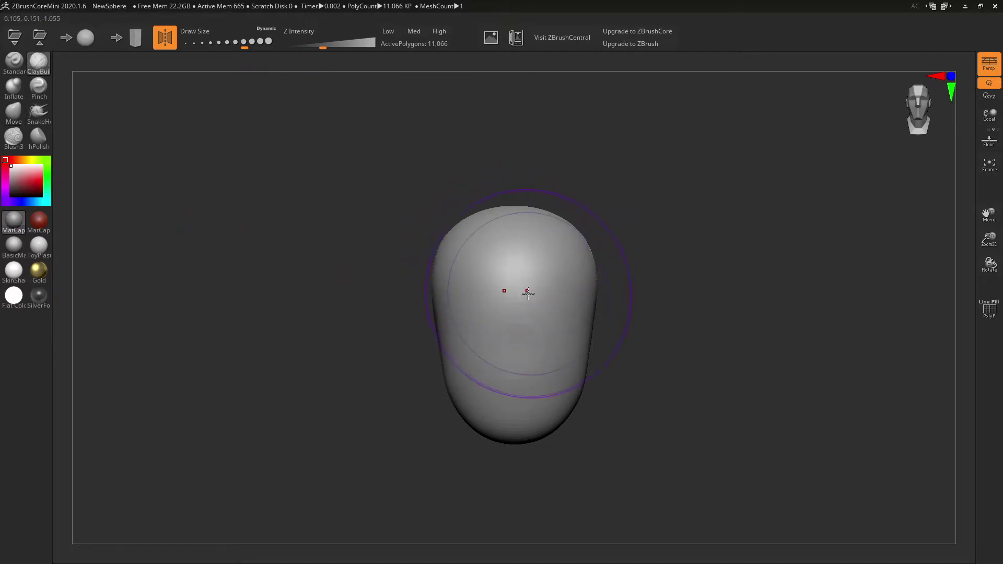
{"action": "key", "text": "bracketleft"}
{"action": "key", "text": "bracketleft"}
{"action": "key", "text": "bracketleft"}
{"action": "key", "text": "bracketleft"}
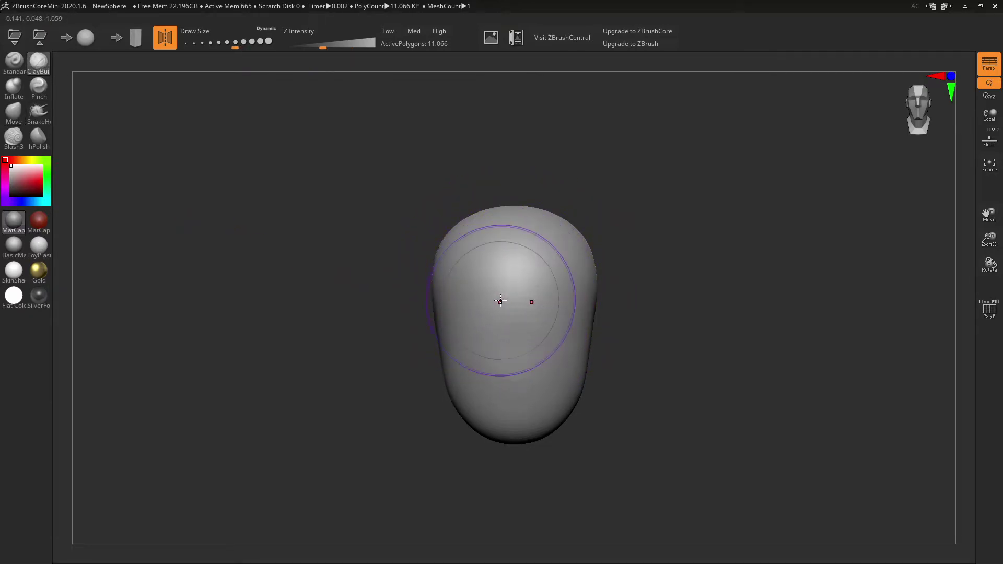
{"action": "key", "text": "bracketleft"}
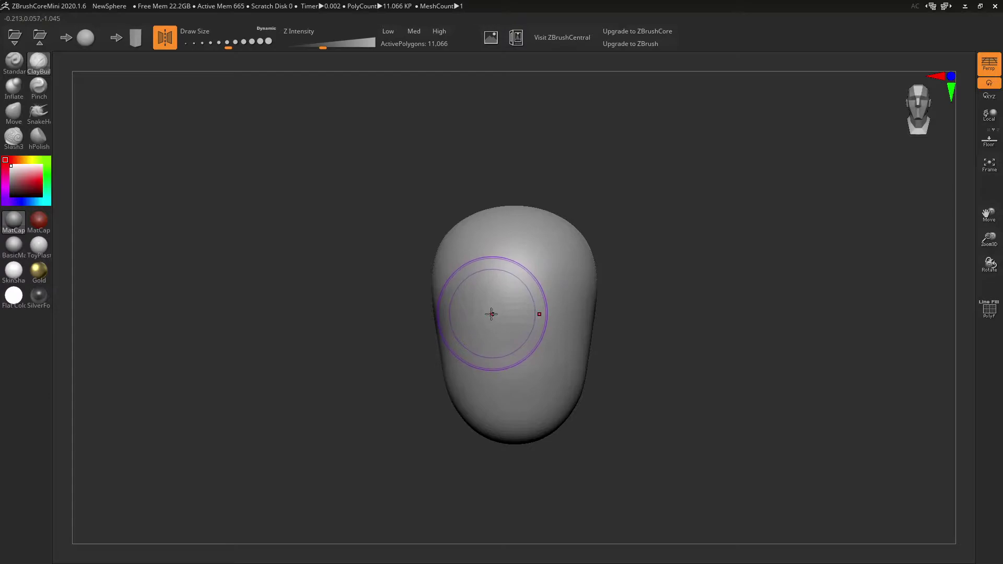
{"action": "key", "text": "bracketleft"}
{"action": "key", "text": "bracketleft"}
{"action": "key", "text": "bracketleft"}
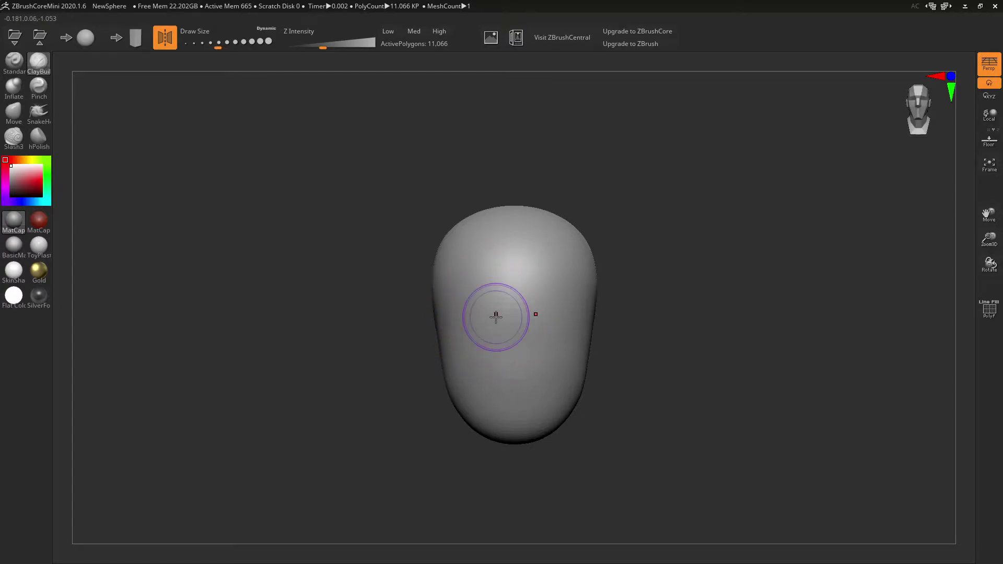
{"action": "key", "text": "bracketleft"}
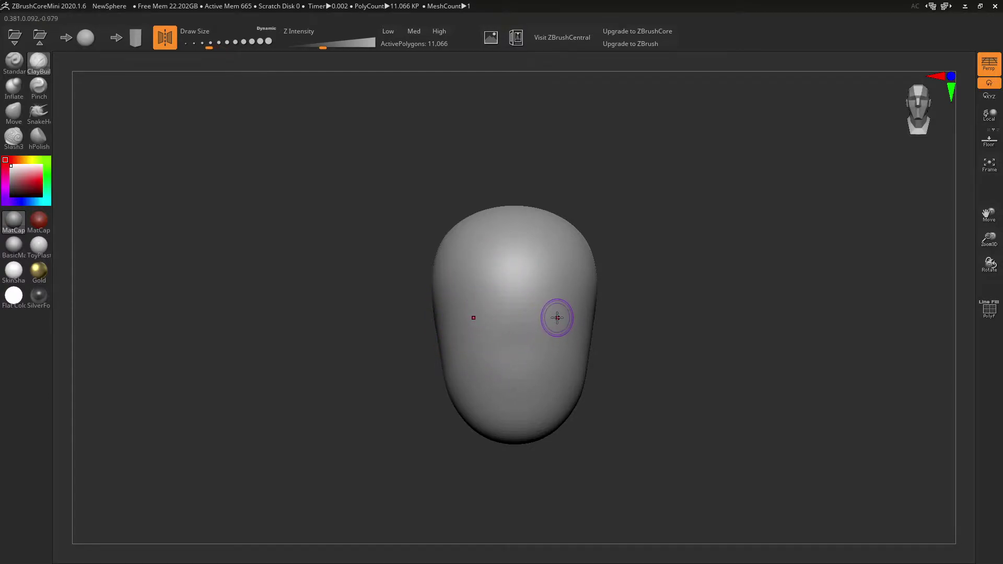
{"action": "left_click_drag", "start_coordinate": [484, 311], "coordinate": [532, 308]}
{"action": "left_click_drag", "start_coordinate": [471, 307], "coordinate": [564, 305], "text": "alt"}
{"action": "key", "text": "ctrl+z"}
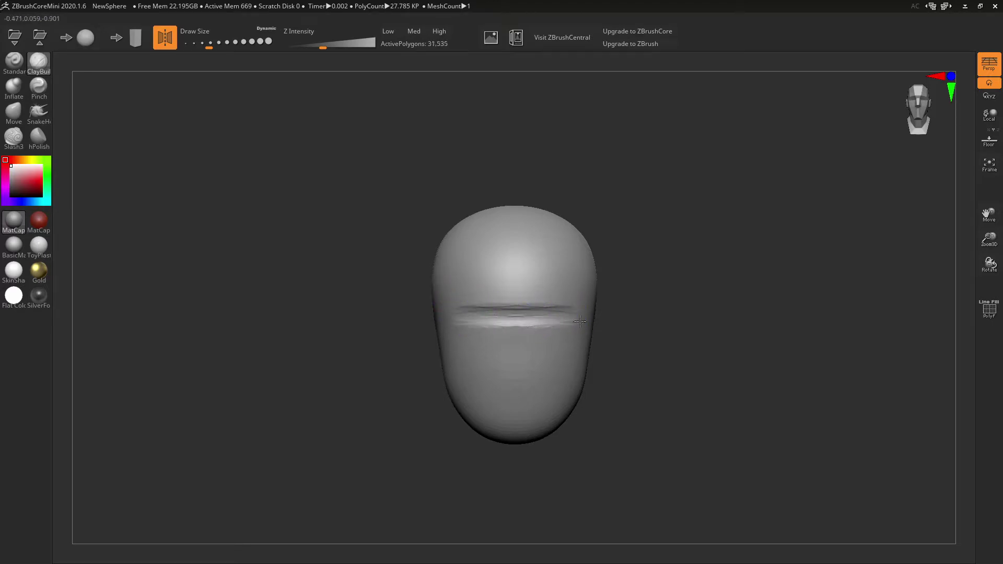
{"action": "left_click_drag", "start_coordinate": [505, 321], "coordinate": [469, 320]}
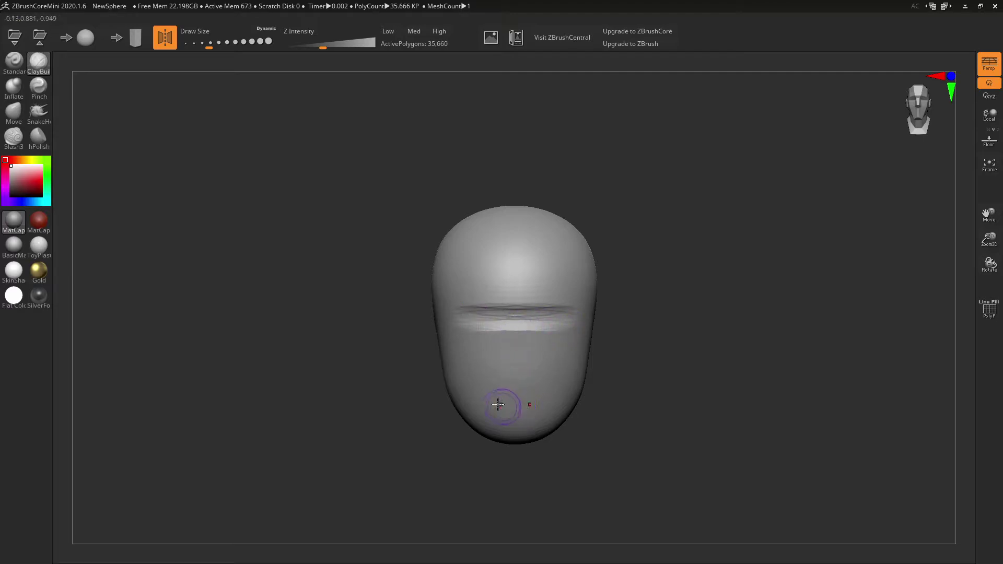
Build up a nose below the brow line and hollow the eye sockets beside it with the ClayBuildup brush
{"action": "mouse_move", "coordinate": [519, 343]}
{"action": "left_mouse_down"}
{"action": "mouse_move", "coordinate": [513, 353]}
{"action": "mouse_move", "coordinate": [535, 357]}
{"action": "left_mouse_up"}
{"action": "left_click_drag", "start_coordinate": [517, 324], "coordinate": [515, 357]}
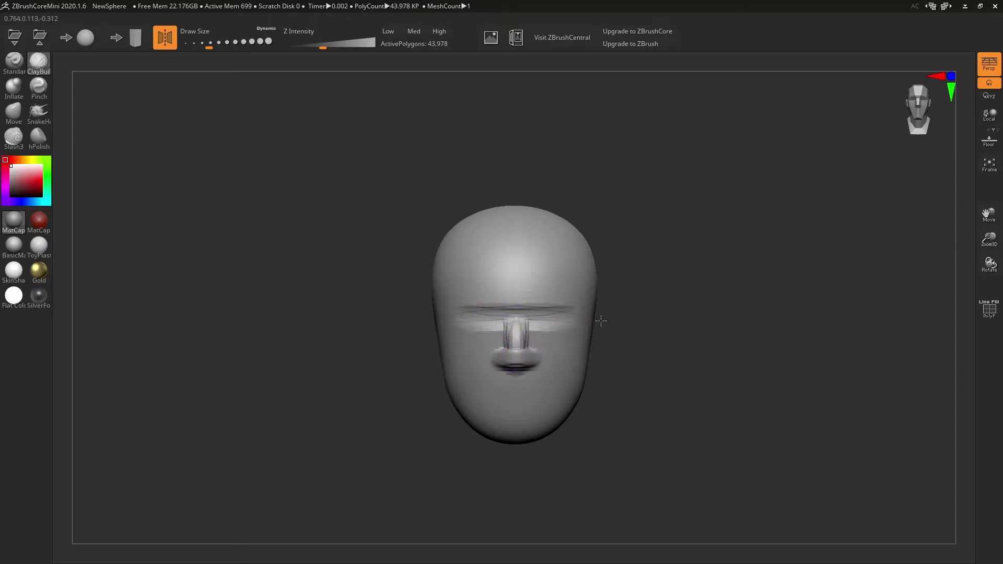
{"action": "left_click_drag", "start_coordinate": [601, 320], "coordinate": [589, 313]}
{"action": "left_click_drag", "start_coordinate": [515, 328], "coordinate": [522, 333]}
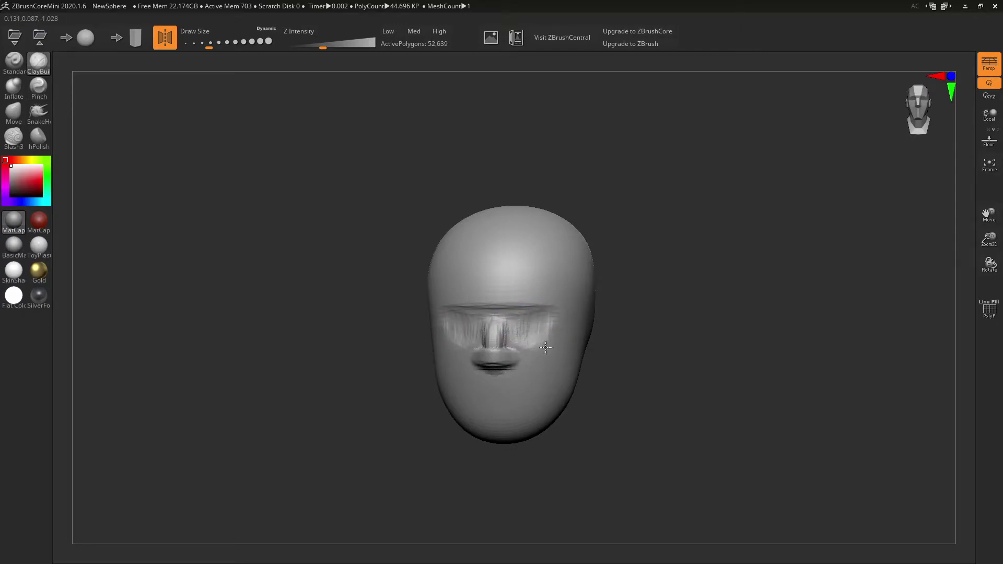
{"action": "mouse_move", "coordinate": [499, 351]}
{"action": "right_mouse_down"}
{"action": "mouse_move", "coordinate": [552, 319]}
{"action": "mouse_move", "coordinate": [547, 326]}
{"action": "right_mouse_up"}
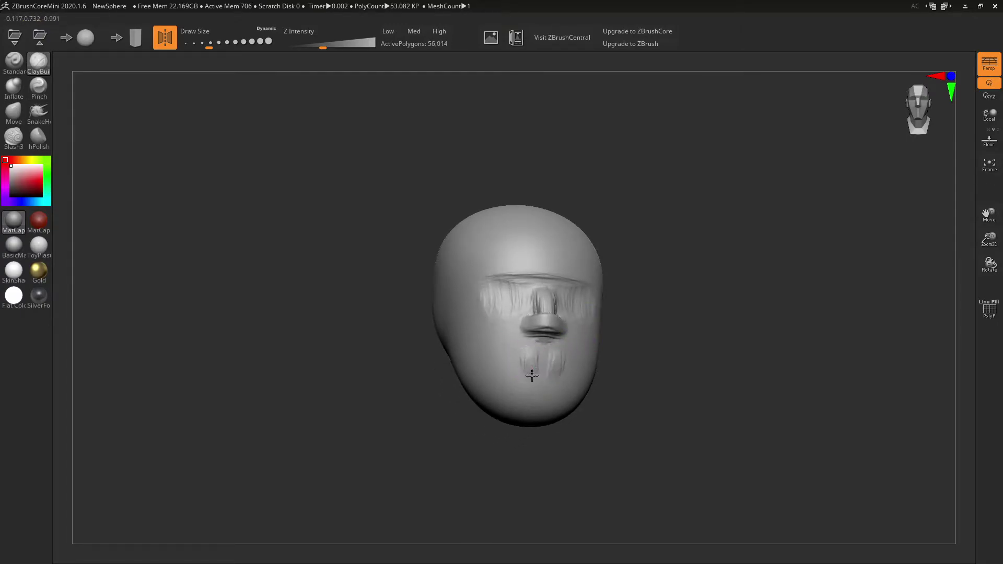
Build up a mouth mound below the nose and a smaller chin mound with the ClayBuildup brush
{"action": "left_click_drag", "start_coordinate": [562, 362], "coordinate": [568, 350]}
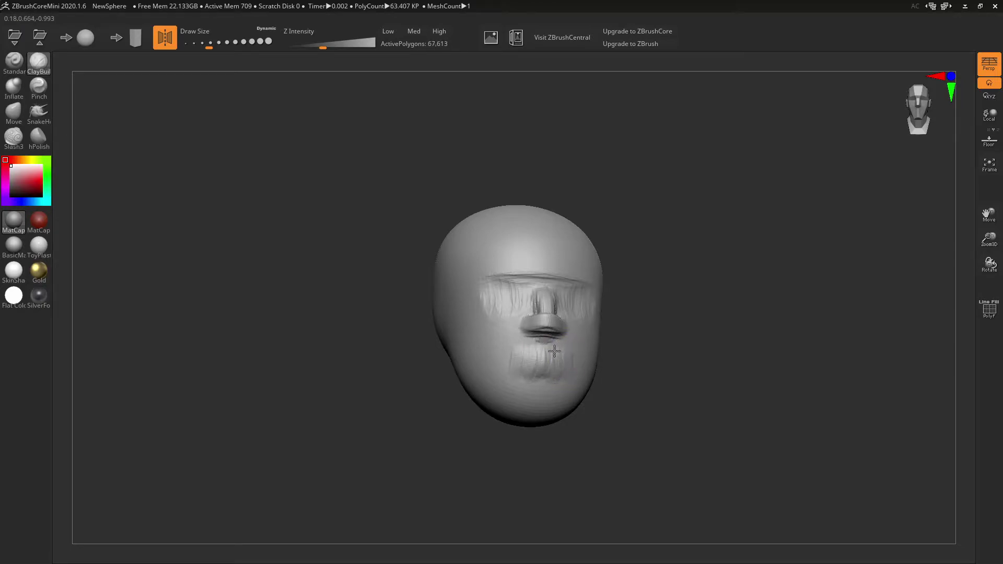
{"action": "mouse_move", "coordinate": [686, 382]}
{"action": "right_mouse_down"}
{"action": "mouse_move", "coordinate": [650, 385]}
{"action": "mouse_move", "coordinate": [647, 334]}
{"action": "right_mouse_up"}
{"action": "left_click_drag", "start_coordinate": [481, 374], "coordinate": [499, 382]}
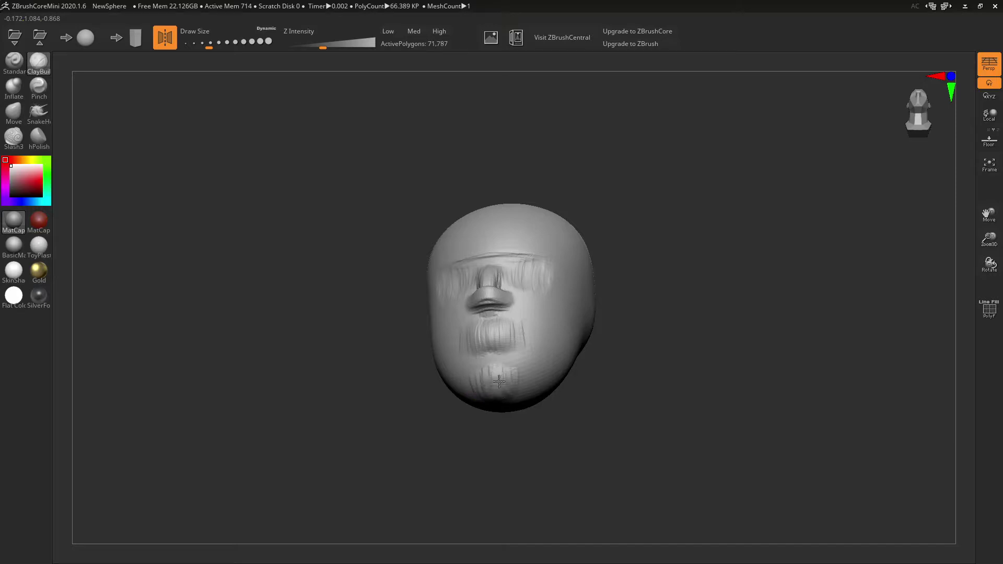
{"action": "mouse_move", "coordinate": [542, 358]}
{"action": "right_mouse_down"}
{"action": "mouse_move", "coordinate": [598, 381]}
{"action": "mouse_move", "coordinate": [560, 351]}
{"action": "right_mouse_up"}
Sculpt a C-shaped ear on the side of the head with ClayBuildup and shift it backward with an enlarged Move brush
{"action": "mouse_move", "coordinate": [540, 304]}
{"action": "left_mouse_down"}
{"action": "mouse_move", "coordinate": [526, 309]}
{"action": "mouse_move", "coordinate": [533, 298]}
{"action": "mouse_move", "coordinate": [536, 335]}
{"action": "mouse_move", "coordinate": [495, 325]}
{"action": "left_mouse_up"}
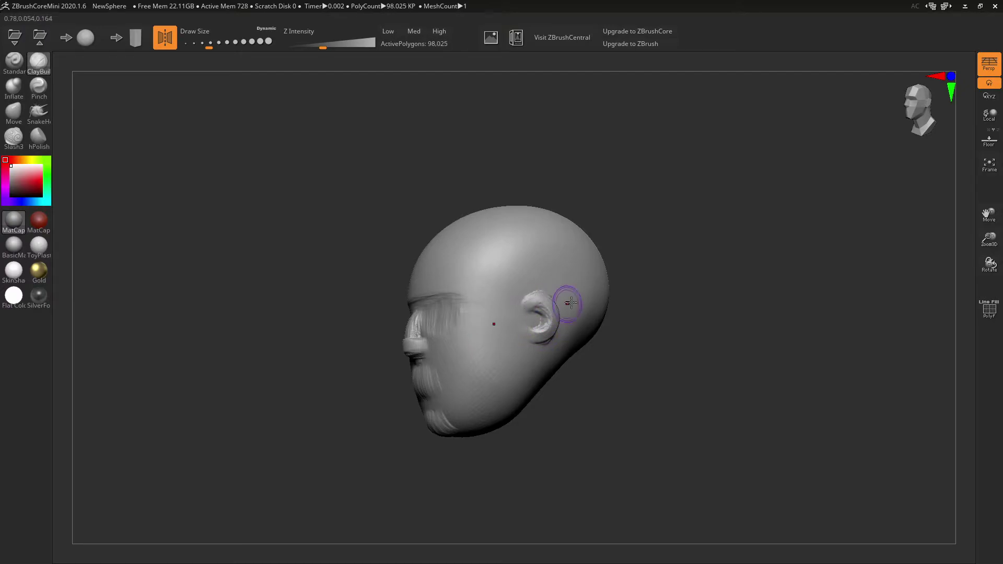
{"action": "mouse_move", "coordinate": [495, 325]}
{"action": "right_mouse_down"}
{"action": "mouse_move", "coordinate": [638, 303]}
{"action": "mouse_move", "coordinate": [564, 299]}
{"action": "right_mouse_up"}
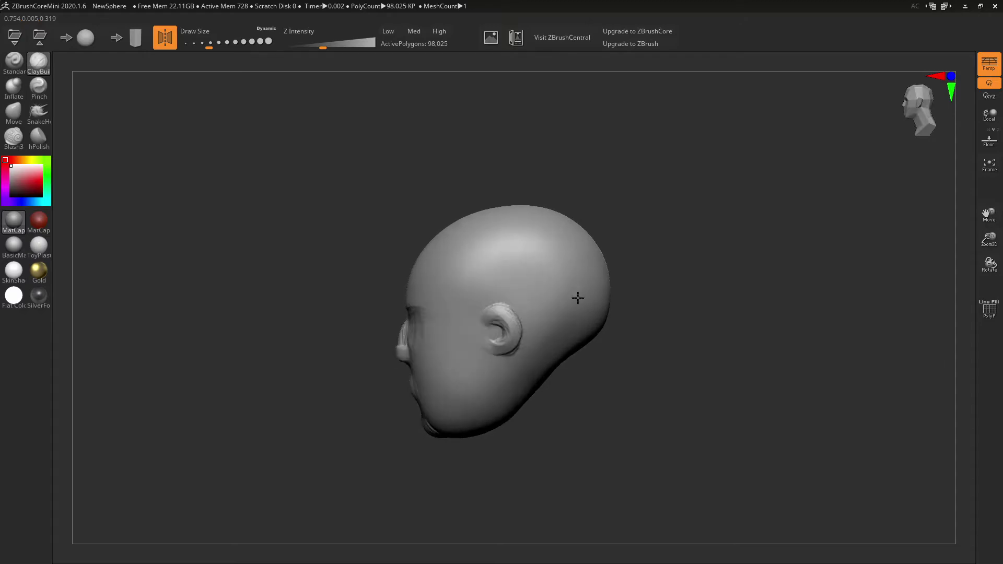
{"action": "left_click", "coordinate": [24, 108]}
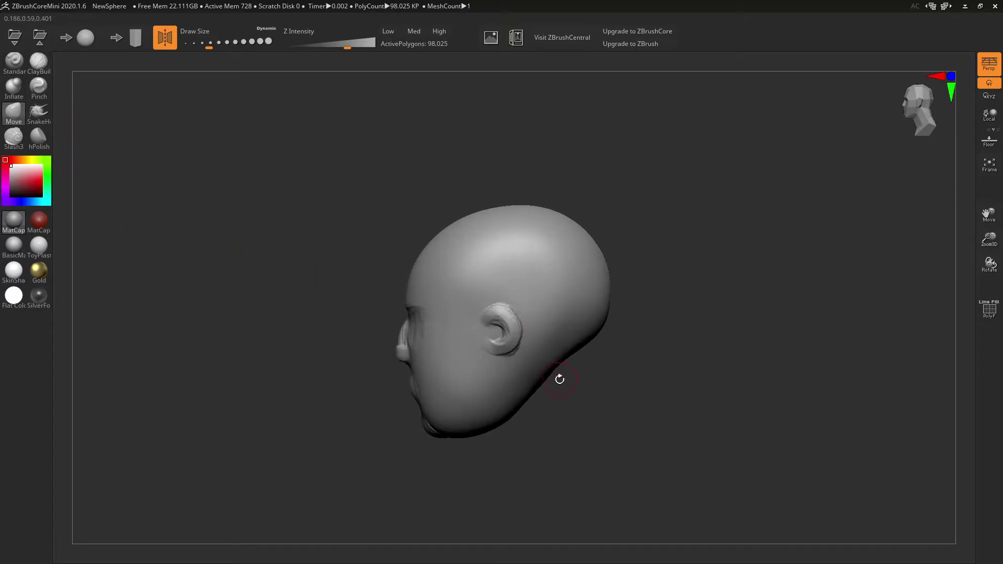
{"action": "key", "text": "]"}
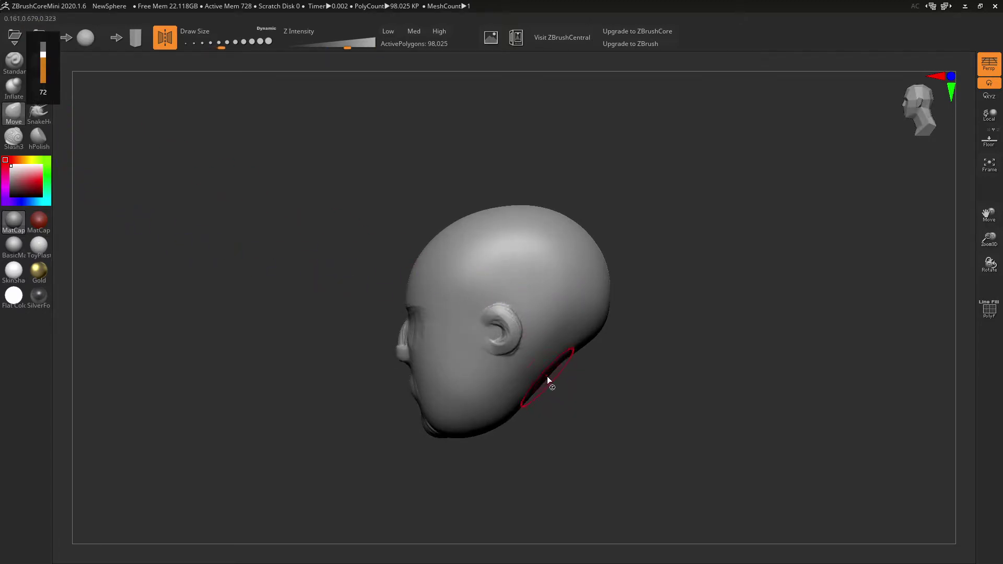
{"action": "key", "text": "]"}
{"action": "left_click_drag", "start_coordinate": [494, 324], "coordinate": [514, 330]}
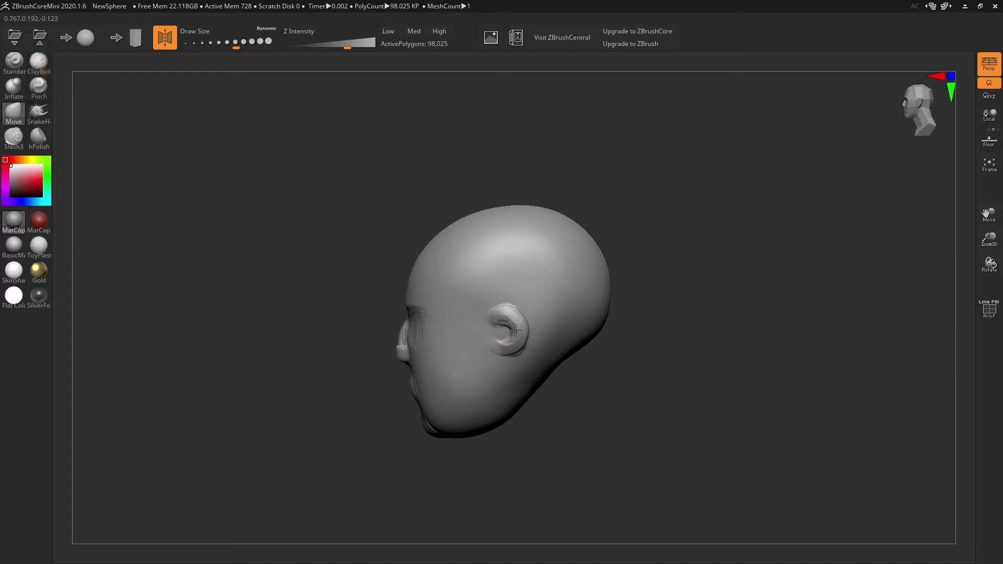
Pull the nose forward in profile with the Move brush so it projects from the face
{"action": "mouse_move", "coordinate": [516, 330]}
{"action": "right_mouse_down"}
{"action": "mouse_move", "coordinate": [596, 335]}
{"action": "mouse_move", "coordinate": [504, 313]}
{"action": "right_mouse_up"}
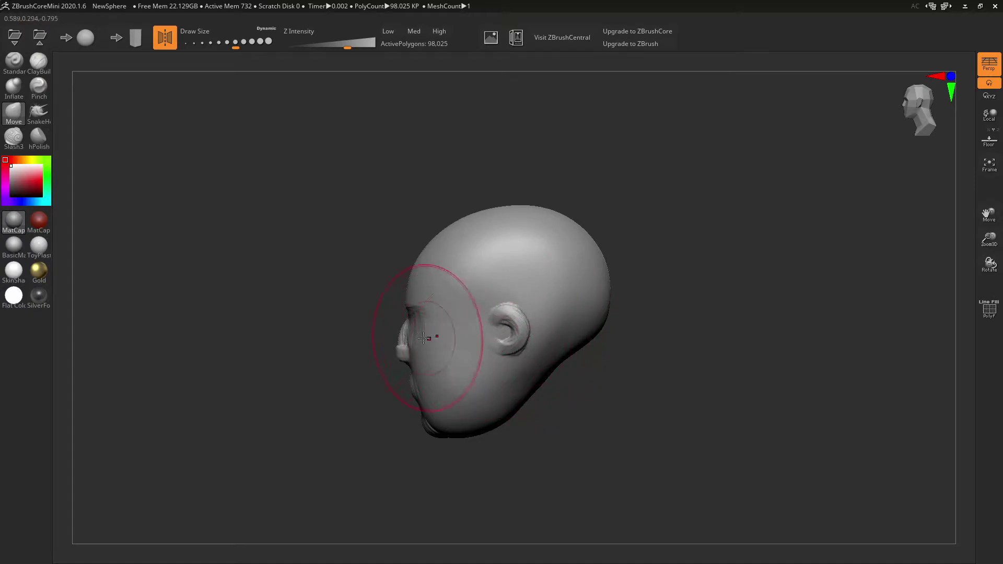
{"action": "mouse_move", "coordinate": [416, 327]}
{"action": "left_mouse_down"}
{"action": "mouse_move", "coordinate": [425, 325]}
{"action": "mouse_move", "coordinate": [390, 352]}
{"action": "mouse_move", "coordinate": [391, 342]}
{"action": "left_mouse_up"}
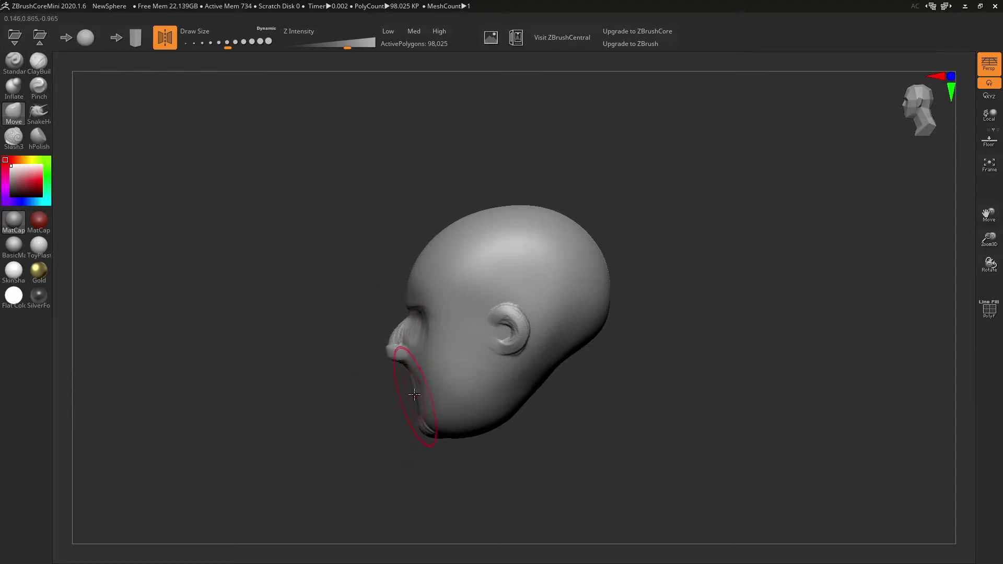
{"action": "right_click_drag", "start_coordinate": [419, 366], "coordinate": [504, 324]}
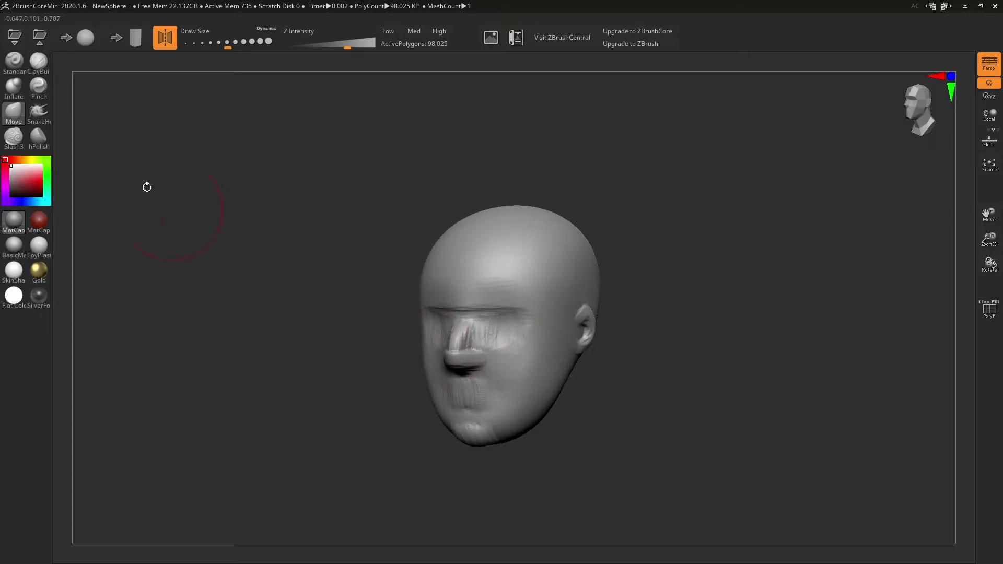
Build up the nostril wings on both sides of the nose with a smaller ClayBuildup brush, redoing the first stroke
{"action": "left_click", "coordinate": [44, 65]}
{"action": "mouse_move", "coordinate": [556, 273]}
{"action": "right_mouse_down"}
{"action": "mouse_move", "coordinate": [609, 298]}
{"action": "mouse_move", "coordinate": [601, 312]}
{"action": "mouse_move", "coordinate": [650, 329]}
{"action": "right_mouse_up"}
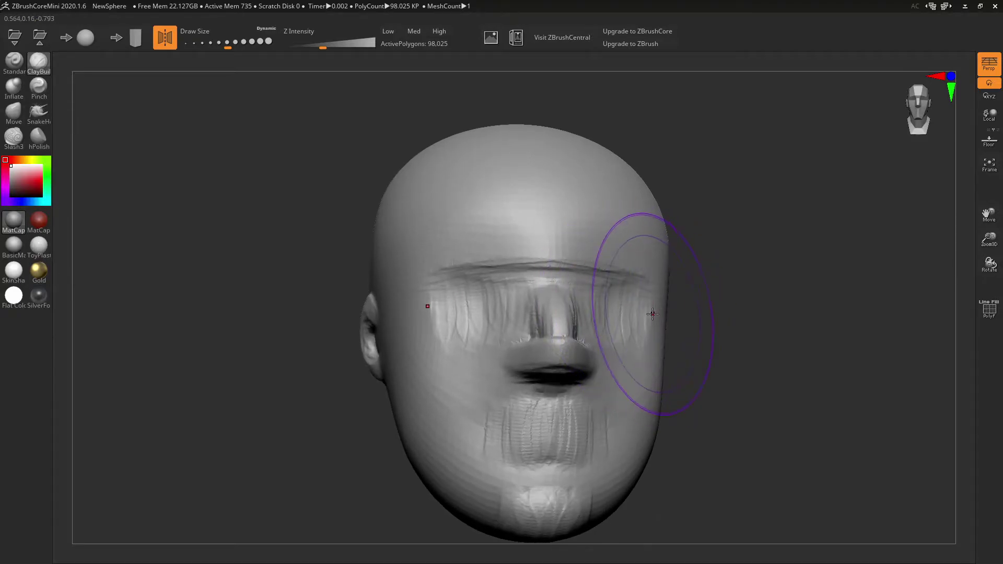
{"action": "key", "text": "bracketleft"}
{"action": "key", "text": "bracketleft"}
{"action": "key", "text": "bracketleft"}
{"action": "key", "text": "bracketleft"}
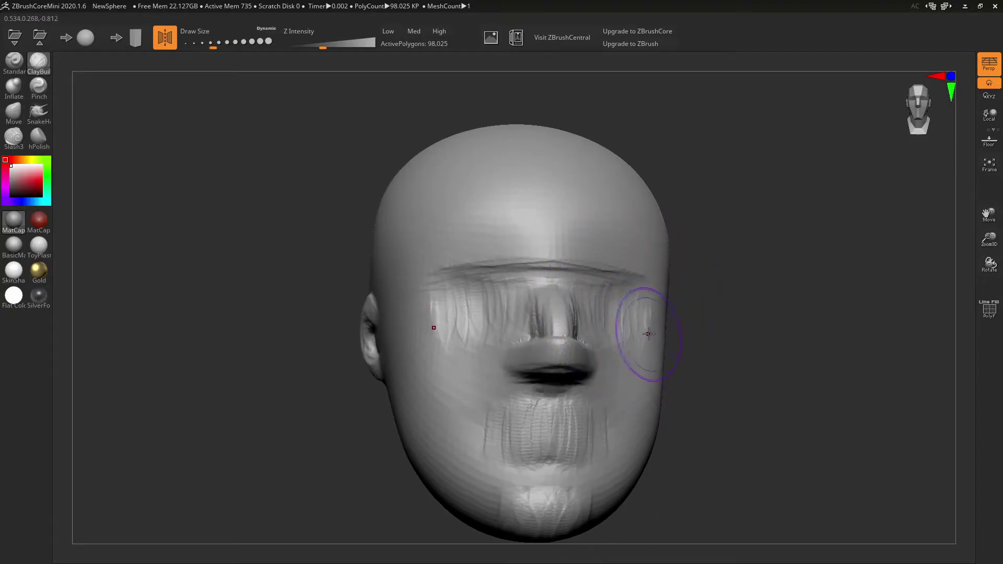
{"action": "mouse_move", "coordinate": [643, 332]}
{"action": "right_mouse_down"}
{"action": "mouse_move", "coordinate": [619, 328]}
{"action": "mouse_move", "coordinate": [639, 343]}
{"action": "right_mouse_up"}
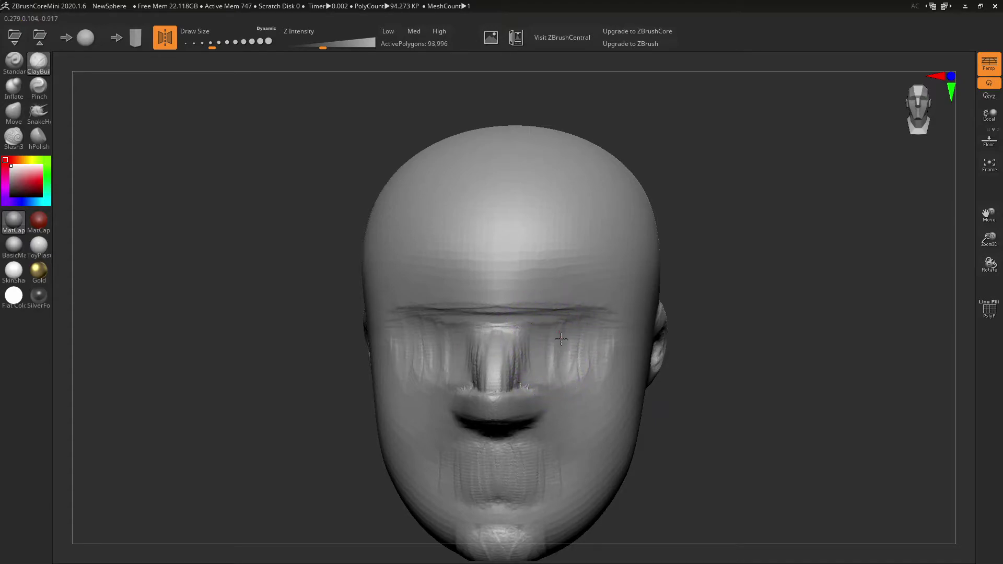
{"action": "mouse_move", "coordinate": [593, 373]}
{"action": "right_mouse_down"}
{"action": "mouse_move", "coordinate": [593, 329]}
{"action": "mouse_move", "coordinate": [579, 367]}
{"action": "right_mouse_up"}
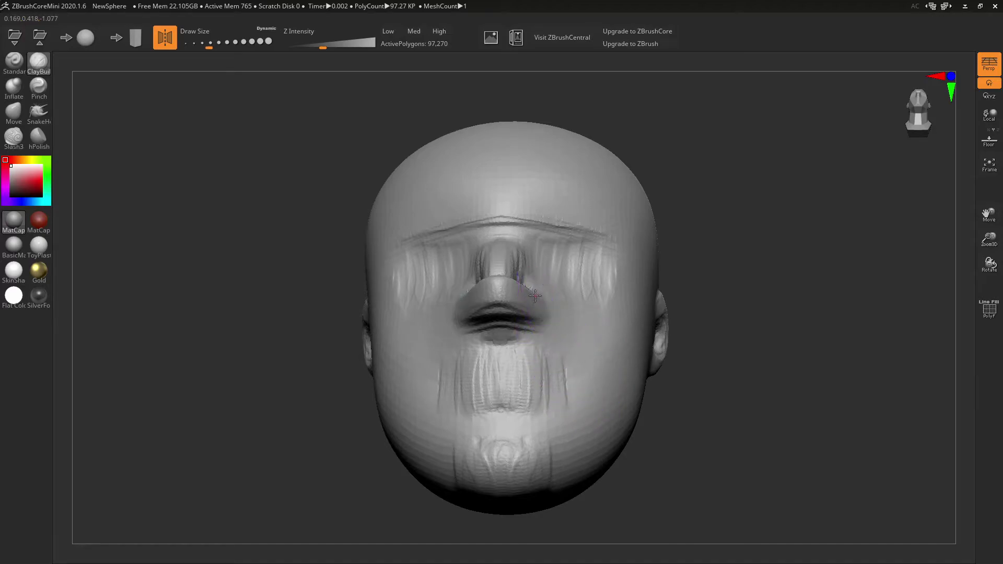
{"action": "left_click_drag", "start_coordinate": [535, 296], "coordinate": [538, 302]}
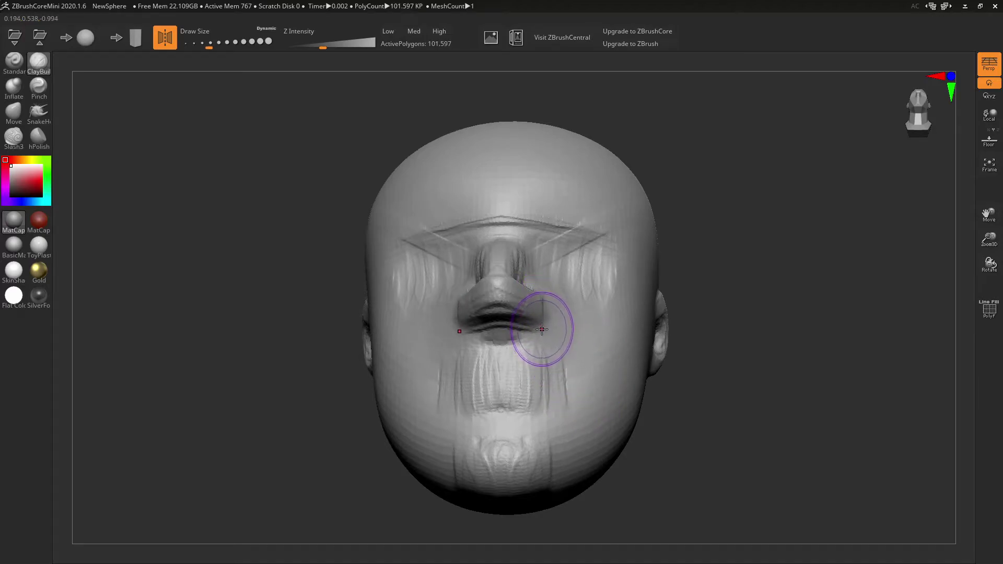
{"action": "key", "text": "ctrl+z"}
{"action": "left_click_drag", "start_coordinate": [533, 296], "coordinate": [547, 309]}
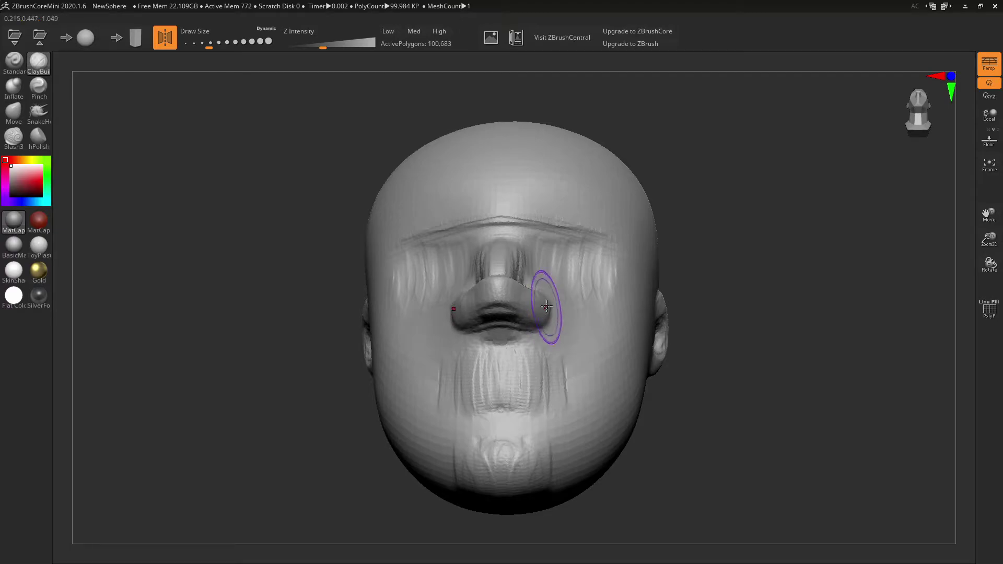
Fill out the bridge, sides and tip of the nose with ClayBuildup strokes, working from above and below
{"action": "mouse_move", "coordinate": [538, 303]}
{"action": "right_mouse_down"}
{"action": "mouse_move", "coordinate": [582, 402]}
{"action": "mouse_move", "coordinate": [565, 388]}
{"action": "right_mouse_up"}
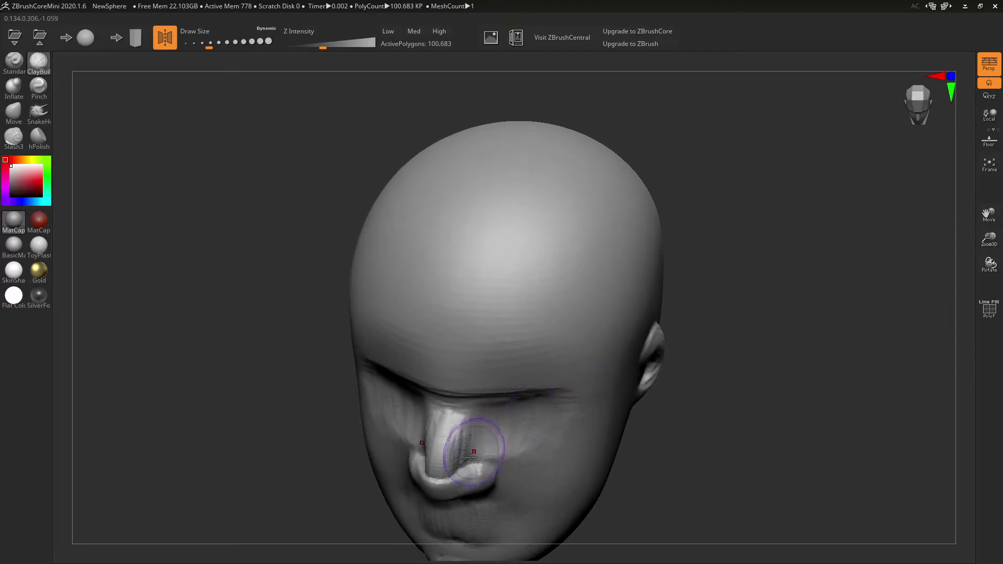
{"action": "left_click_drag", "start_coordinate": [465, 430], "coordinate": [438, 481]}
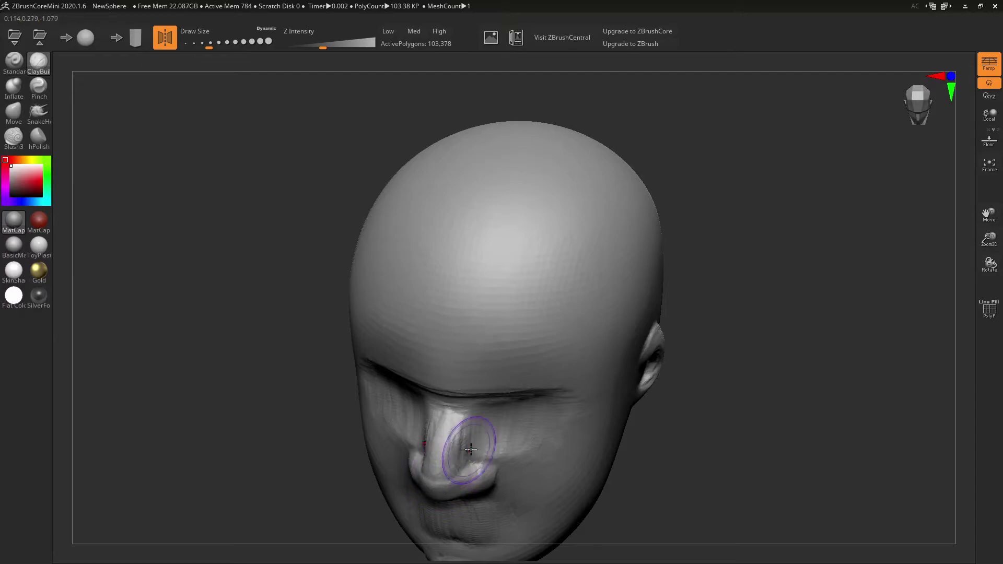
{"action": "right_click_drag", "start_coordinate": [464, 450], "coordinate": [491, 411]}
{"action": "mouse_move", "coordinate": [467, 437]}
{"action": "left_mouse_down"}
{"action": "mouse_move", "coordinate": [465, 454]}
{"action": "mouse_move", "coordinate": [537, 402]}
{"action": "left_mouse_up"}
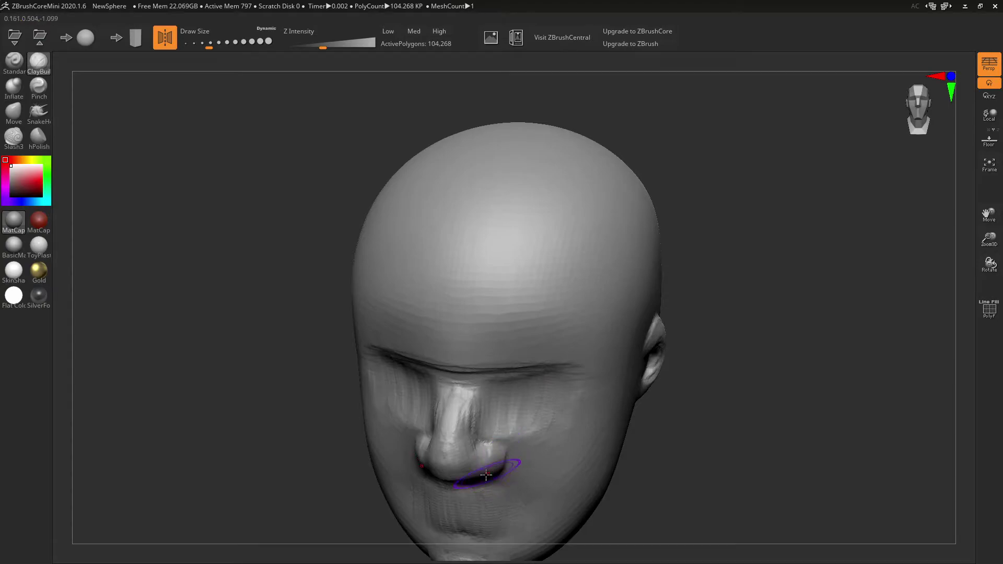
{"action": "mouse_move", "coordinate": [632, 378]}
{"action": "right_mouse_down"}
{"action": "mouse_move", "coordinate": [647, 320]}
{"action": "mouse_move", "coordinate": [639, 329]}
{"action": "mouse_move", "coordinate": [616, 266]}
{"action": "right_mouse_up"}
{"action": "mouse_move", "coordinate": [545, 334]}
{"action": "left_mouse_down"}
{"action": "mouse_move", "coordinate": [535, 316]}
{"action": "mouse_move", "coordinate": [534, 347]}
{"action": "mouse_move", "coordinate": [544, 343]}
{"action": "left_mouse_up"}
{"action": "mouse_move", "coordinate": [631, 315]}
{"action": "right_mouse_down"}
{"action": "mouse_move", "coordinate": [595, 320]}
{"action": "mouse_move", "coordinate": [606, 325]}
{"action": "right_mouse_up"}
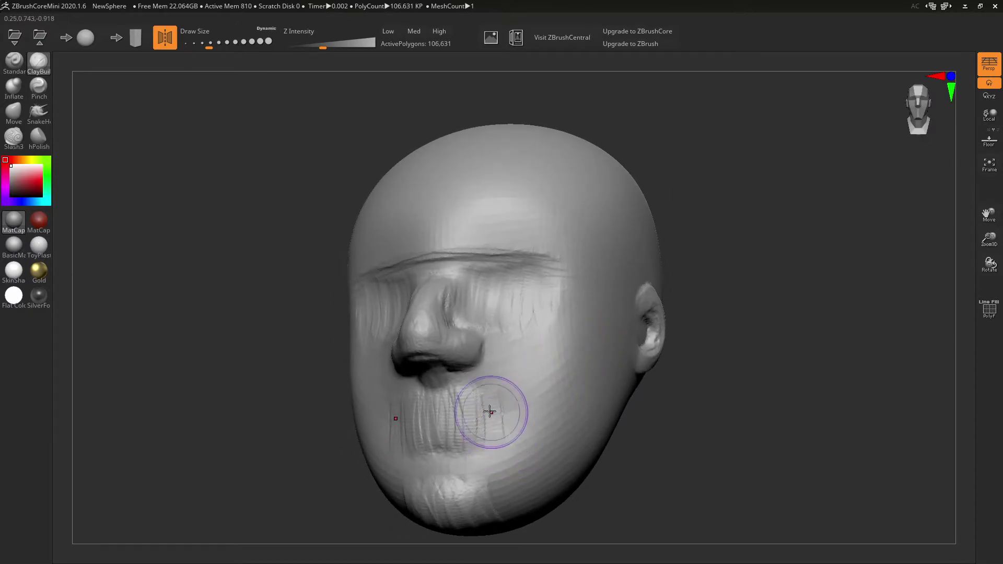
Thicken and widen the mouth mound, and add a fold running from the nostril wing down the cheek
{"action": "mouse_move", "coordinate": [492, 411]}
{"action": "left_mouse_down"}
{"action": "mouse_move", "coordinate": [472, 448]}
{"action": "mouse_move", "coordinate": [389, 431]}
{"action": "left_mouse_up"}
{"action": "mouse_move", "coordinate": [538, 349]}
{"action": "right_mouse_down"}
{"action": "mouse_move", "coordinate": [582, 360]}
{"action": "mouse_move", "coordinate": [555, 380]}
{"action": "right_mouse_up"}
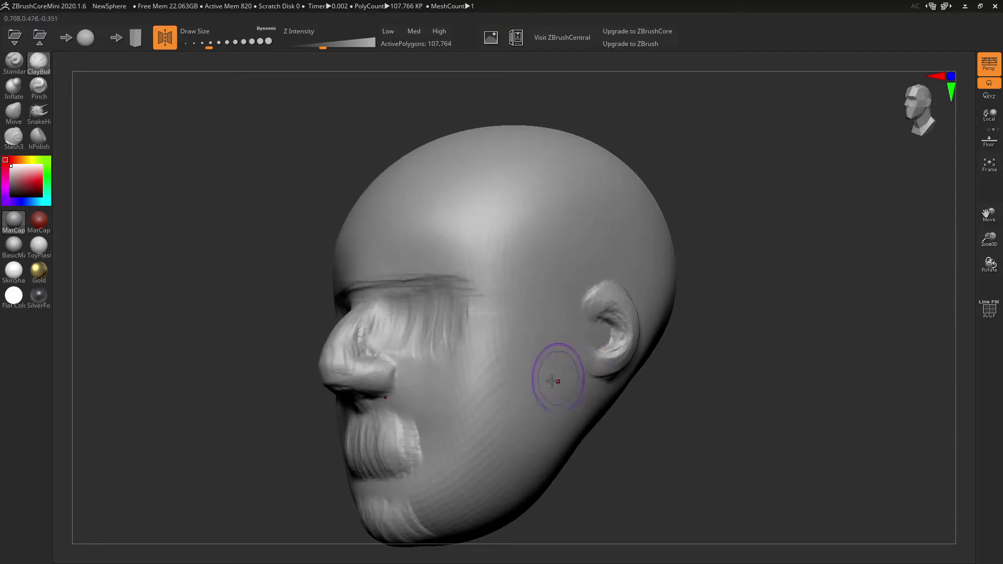
{"action": "mouse_move", "coordinate": [379, 344]}
{"action": "left_mouse_down"}
{"action": "mouse_move", "coordinate": [359, 343]}
{"action": "mouse_move", "coordinate": [413, 361]}
{"action": "mouse_move", "coordinate": [453, 426]}
{"action": "left_mouse_up"}
Carve a diagonal hollow below the cheekbone, from in front of the ear toward the mouth, with the ClayBuildup brush
{"action": "right_click_drag", "start_coordinate": [603, 364], "coordinate": [616, 374]}
{"action": "left_click_drag", "start_coordinate": [600, 338], "coordinate": [556, 415]}
{"action": "mouse_move", "coordinate": [595, 361]}
{"action": "left_mouse_down"}
{"action": "mouse_move", "coordinate": [549, 415]}
{"action": "mouse_move", "coordinate": [532, 460]}
{"action": "left_mouse_up"}
{"action": "left_click_drag", "start_coordinate": [575, 415], "coordinate": [607, 360]}
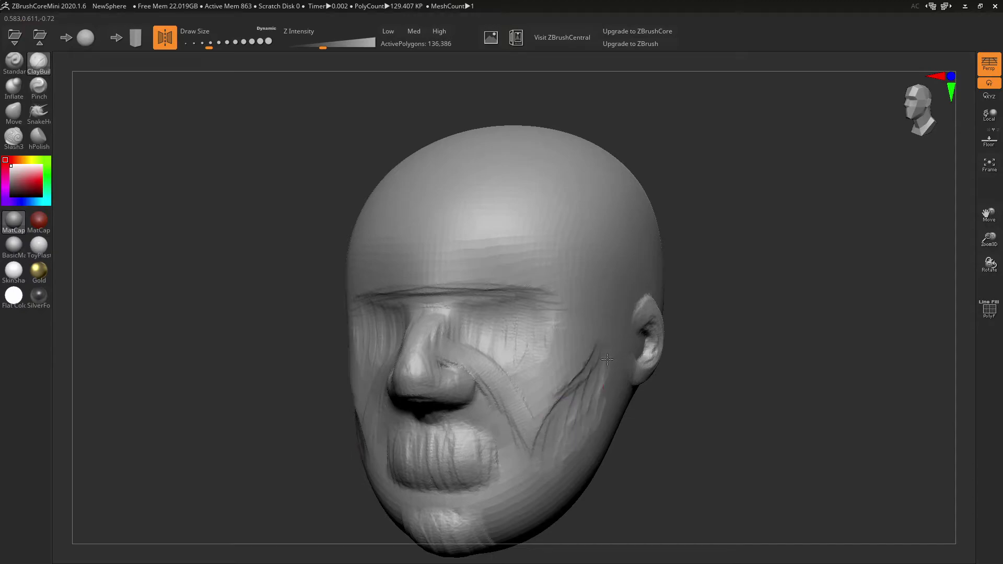
{"action": "left_click_drag", "start_coordinate": [598, 399], "coordinate": [523, 482]}
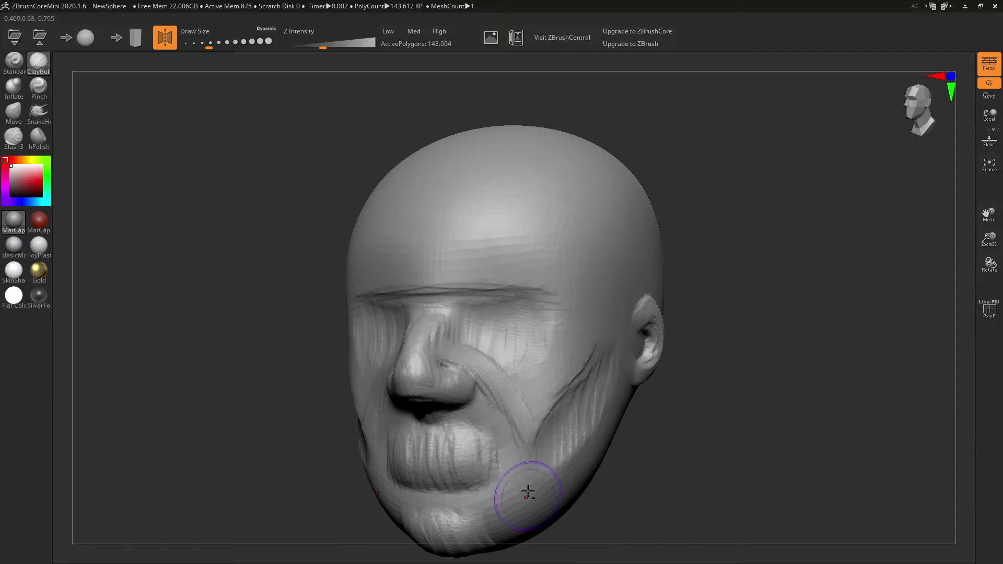
Build a curved jaw ridge from below the ear toward the chin, and define the area behind it
{"action": "mouse_move", "coordinate": [653, 386]}
{"action": "right_mouse_down"}
{"action": "mouse_move", "coordinate": [614, 382]}
{"action": "mouse_move", "coordinate": [578, 403]}
{"action": "right_mouse_up"}
{"action": "left_click_drag", "start_coordinate": [523, 360], "coordinate": [504, 455]}
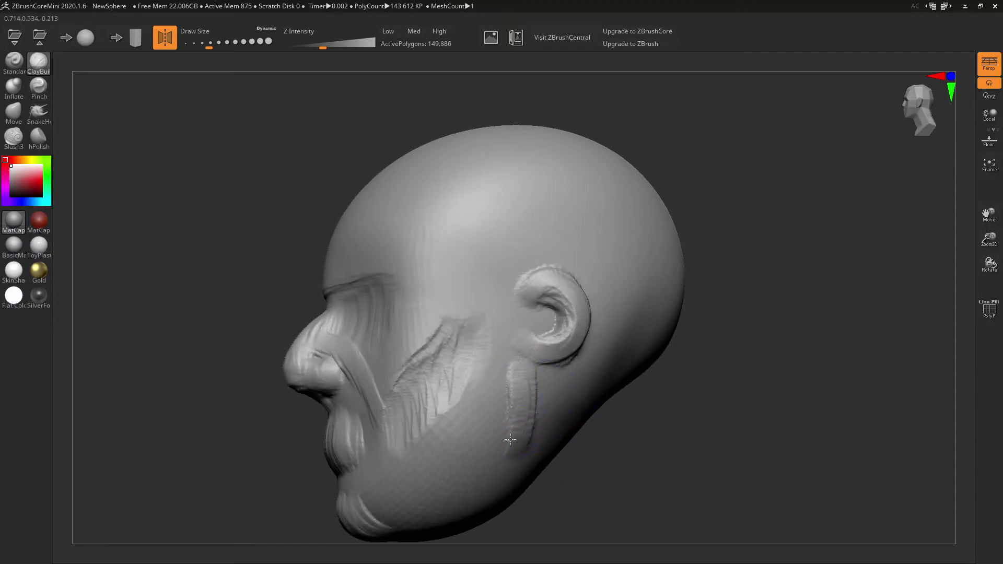
{"action": "left_click_drag", "start_coordinate": [522, 412], "coordinate": [480, 473]}
{"action": "left_click_drag", "start_coordinate": [507, 432], "coordinate": [461, 499]}
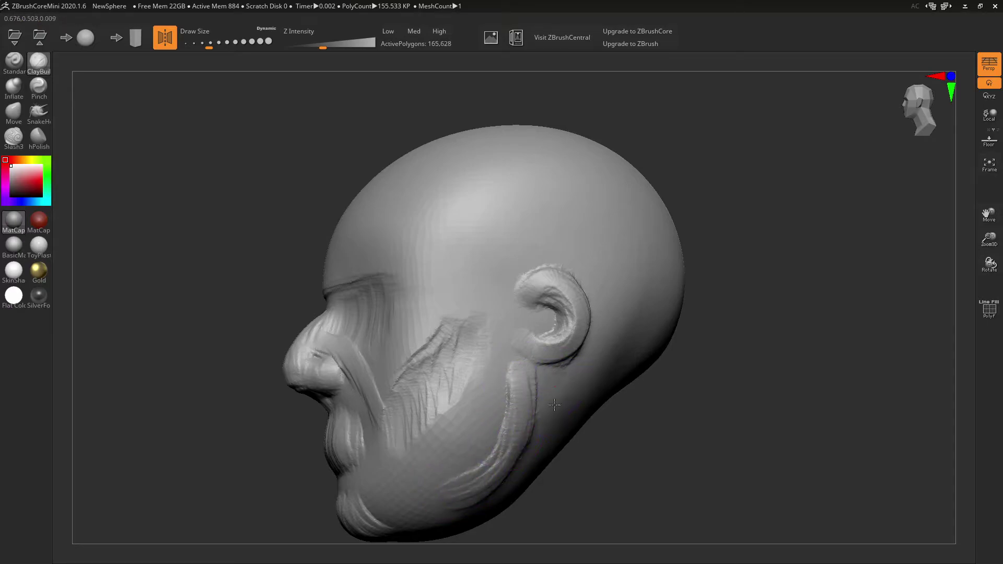
{"action": "left_click_drag", "start_coordinate": [555, 378], "coordinate": [510, 477]}
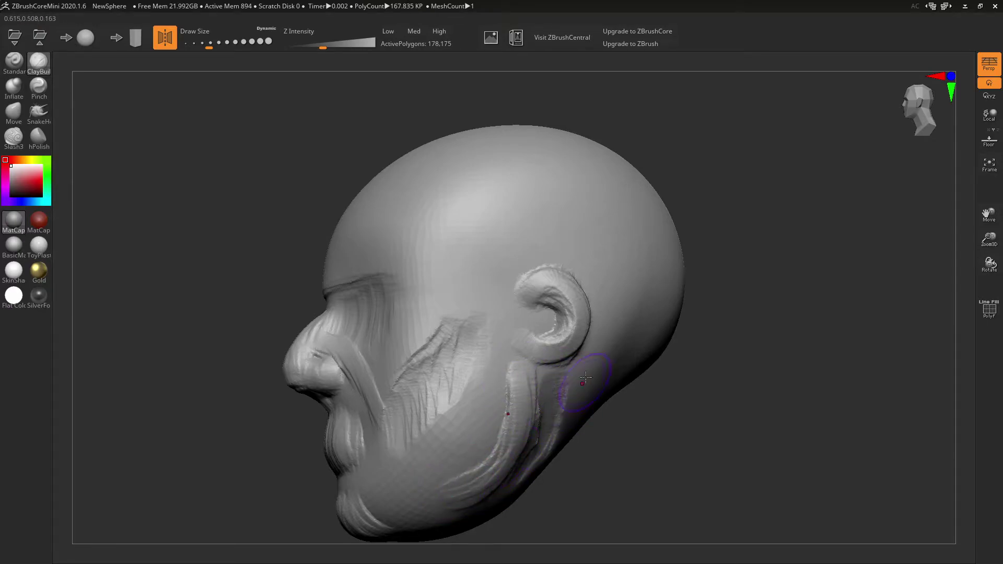
Shape the neck area behind and under the jaw, up to the base of the skull, with ClayBuildup strokes
{"action": "right_click_drag", "start_coordinate": [586, 377], "coordinate": [574, 331]}
{"action": "mouse_move", "coordinate": [573, 332]}
{"action": "left_mouse_down"}
{"action": "mouse_move", "coordinate": [518, 360]}
{"action": "mouse_move", "coordinate": [515, 328]}
{"action": "mouse_move", "coordinate": [551, 400]}
{"action": "mouse_move", "coordinate": [541, 374]}
{"action": "mouse_move", "coordinate": [534, 425]}
{"action": "left_mouse_up"}
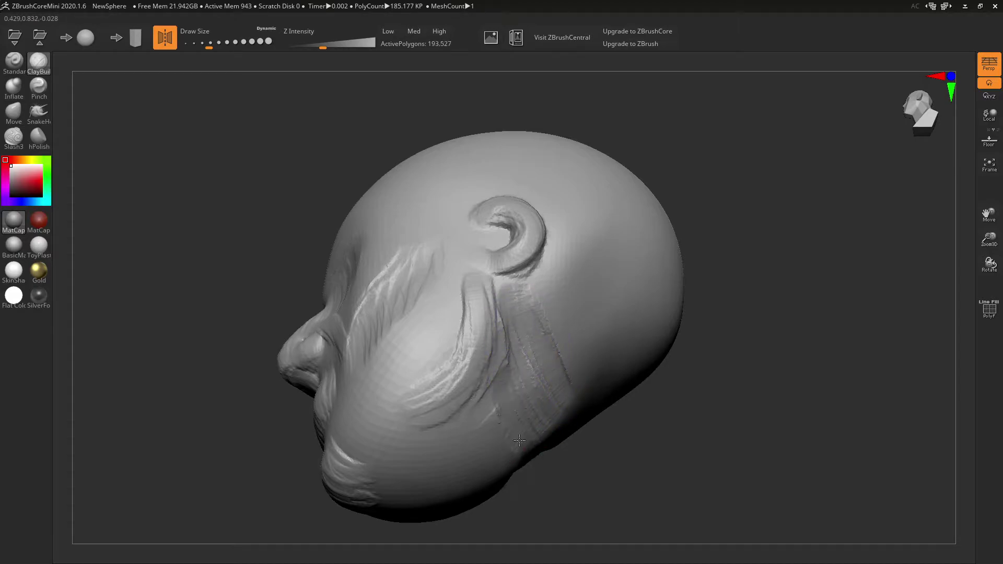
{"action": "right_click_drag", "start_coordinate": [494, 436], "coordinate": [519, 264]}
{"action": "mouse_move", "coordinate": [519, 265]}
{"action": "left_mouse_down"}
{"action": "mouse_move", "coordinate": [528, 284]}
{"action": "mouse_move", "coordinate": [507, 273]}
{"action": "mouse_move", "coordinate": [483, 313]}
{"action": "mouse_move", "coordinate": [459, 255]}
{"action": "mouse_move", "coordinate": [421, 355]}
{"action": "mouse_move", "coordinate": [459, 314]}
{"action": "mouse_move", "coordinate": [450, 327]}
{"action": "mouse_move", "coordinate": [470, 366]}
{"action": "mouse_move", "coordinate": [456, 296]}
{"action": "mouse_move", "coordinate": [486, 340]}
{"action": "mouse_move", "coordinate": [470, 313]}
{"action": "mouse_move", "coordinate": [501, 324]}
{"action": "mouse_move", "coordinate": [475, 281]}
{"action": "mouse_move", "coordinate": [439, 386]}
{"action": "mouse_move", "coordinate": [418, 345]}
{"action": "mouse_move", "coordinate": [522, 264]}
{"action": "left_mouse_up"}
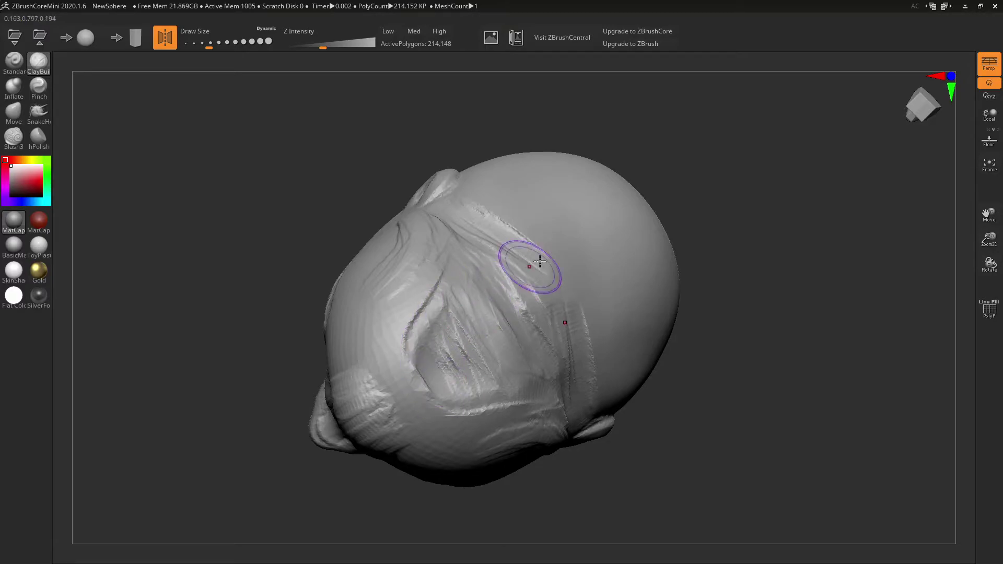
{"action": "right_click_drag", "start_coordinate": [522, 264], "coordinate": [549, 331]}
{"action": "mouse_move", "coordinate": [480, 471]}
{"action": "left_mouse_down"}
{"action": "mouse_move", "coordinate": [523, 501]}
{"action": "mouse_move", "coordinate": [544, 451]}
{"action": "mouse_move", "coordinate": [523, 470]}
{"action": "mouse_move", "coordinate": [486, 449]}
{"action": "left_mouse_up"}
{"action": "left_click_drag", "start_coordinate": [585, 470], "coordinate": [439, 460]}
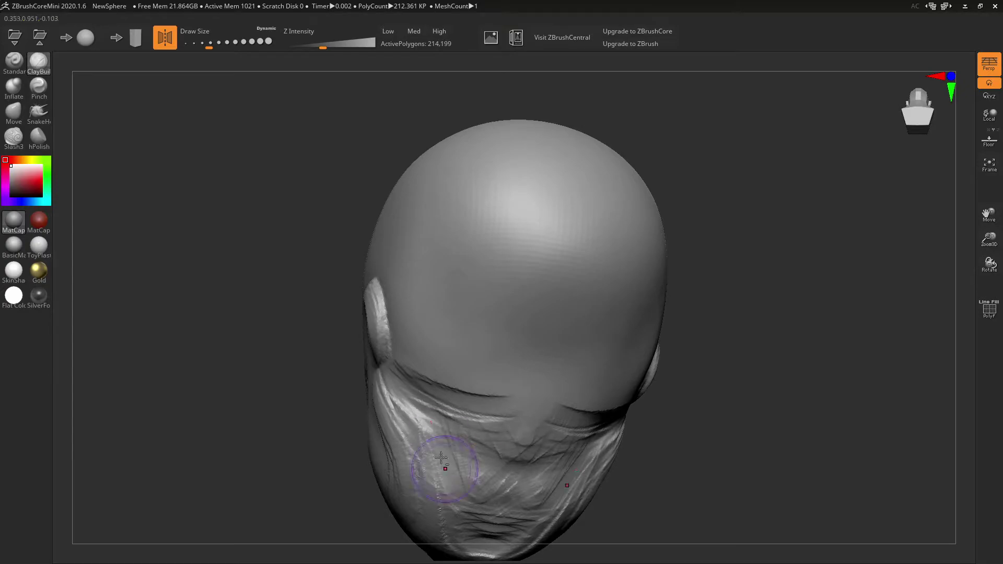
Reinforce the rear of the jaw between the cheek hollow and the ear with ClayBuildup strokes
{"action": "mouse_move", "coordinate": [470, 366]}
{"action": "right_mouse_down"}
{"action": "mouse_move", "coordinate": [557, 323]}
{"action": "mouse_move", "coordinate": [527, 334]}
{"action": "mouse_move", "coordinate": [553, 355]}
{"action": "right_mouse_up"}
{"action": "mouse_move", "coordinate": [575, 355]}
{"action": "left_mouse_down"}
{"action": "mouse_move", "coordinate": [587, 425]}
{"action": "mouse_move", "coordinate": [526, 443]}
{"action": "left_mouse_up"}
{"action": "left_click_drag", "start_coordinate": [590, 335], "coordinate": [553, 429]}
{"action": "left_click_drag", "start_coordinate": [596, 356], "coordinate": [522, 449]}
{"action": "left_click_drag", "start_coordinate": [600, 313], "coordinate": [569, 402]}
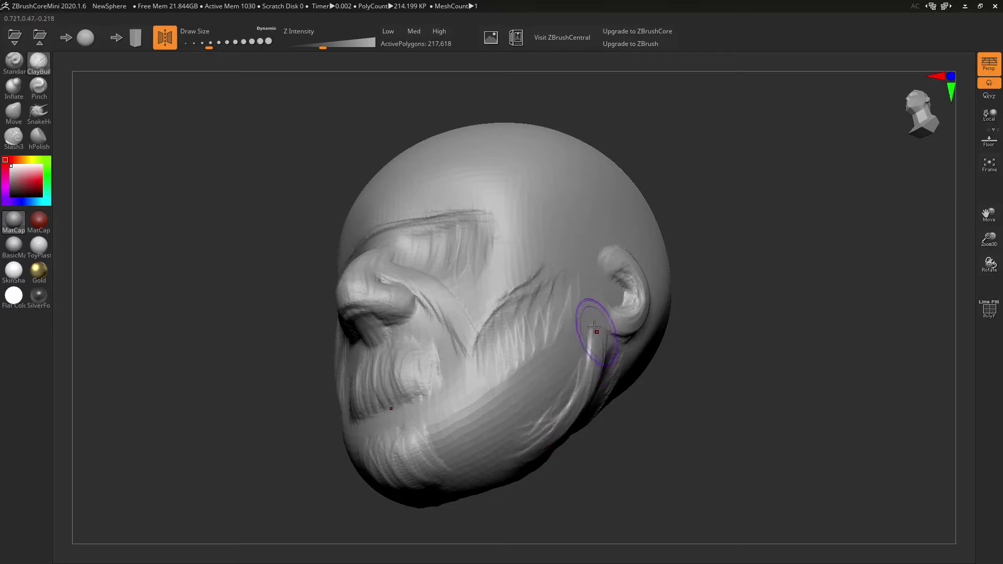
Smooth the brush marks on the cheek, nose, mouth, chin and eye area
{"action": "left_click_drag", "start_coordinate": [606, 361], "coordinate": [546, 271]}
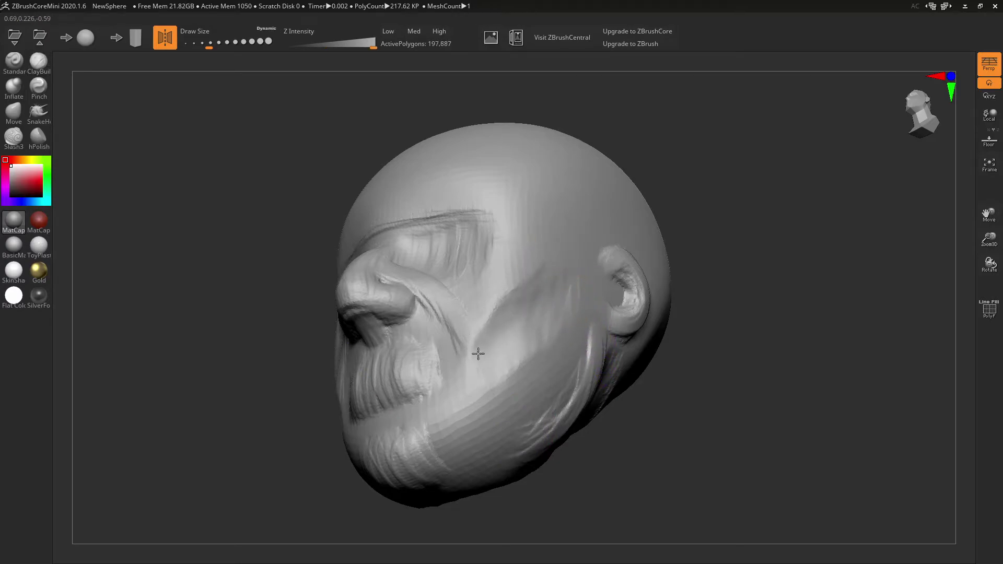
{"action": "left_click_drag", "start_coordinate": [478, 354], "coordinate": [458, 331], "text": "shift"}
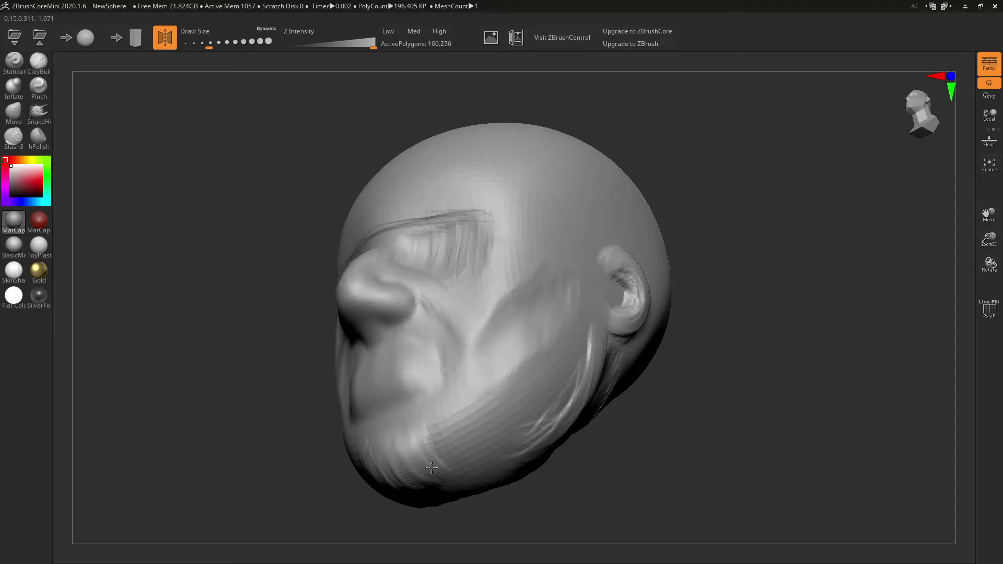
{"action": "left_click_drag", "start_coordinate": [491, 465], "coordinate": [471, 267], "text": "shift"}
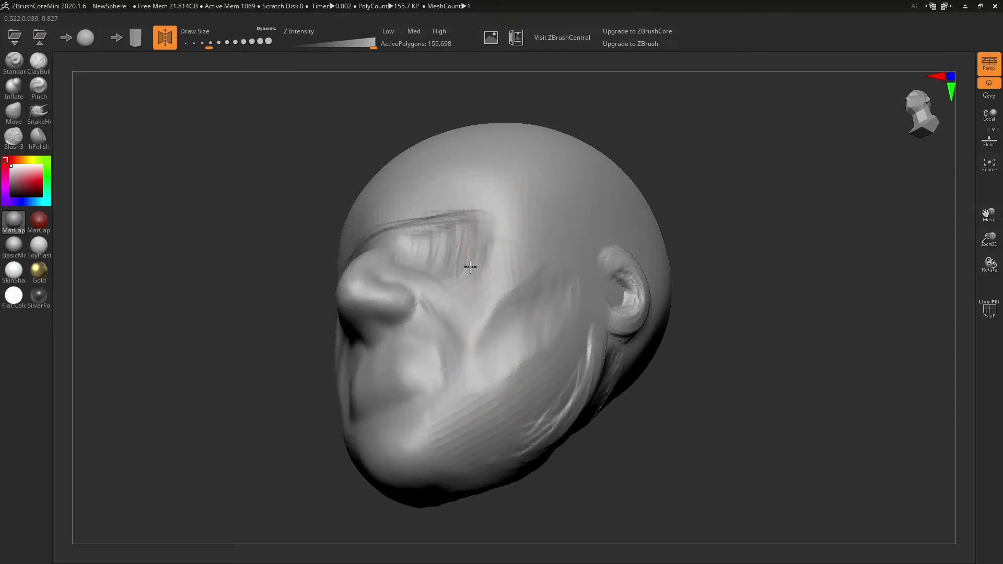
{"action": "mouse_move", "coordinate": [420, 228]}
{"action": "left_mouse_down", "text": "shift"}
{"action": "mouse_move", "coordinate": [457, 208]}
{"action": "mouse_move", "coordinate": [521, 258]}
{"action": "left_mouse_up", "text": "shift"}
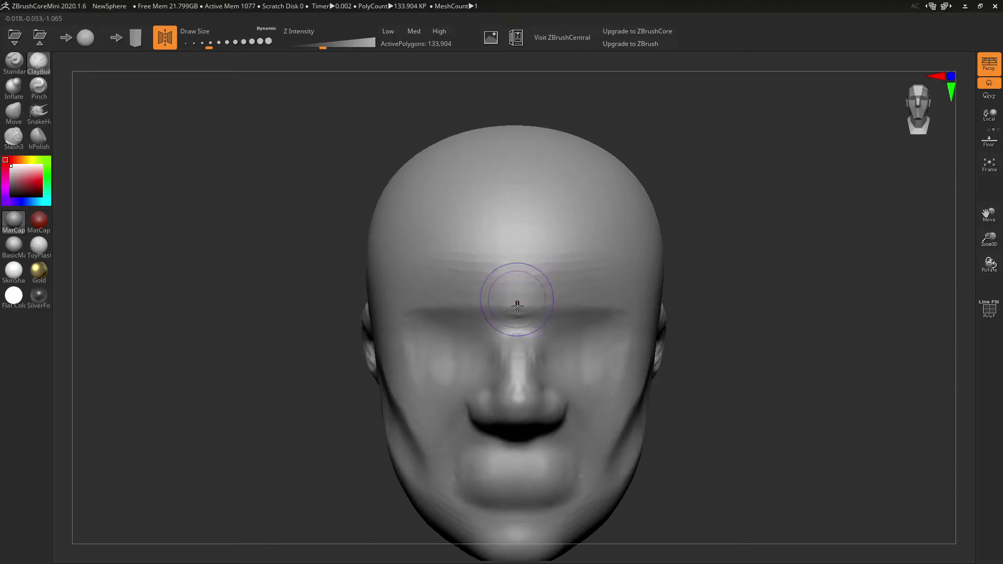
Build up the centre of the brow and both brow ridges with ClayBuildup strokes, and smooth them into the forehead
{"action": "mouse_move", "coordinate": [518, 309]}
{"action": "left_mouse_down"}
{"action": "mouse_move", "coordinate": [524, 275]}
{"action": "mouse_move", "coordinate": [587, 237]}
{"action": "left_mouse_up"}
{"action": "mouse_move", "coordinate": [528, 282]}
{"action": "left_mouse_down", "text": "shift"}
{"action": "mouse_move", "coordinate": [554, 245]}
{"action": "mouse_move", "coordinate": [502, 254]}
{"action": "mouse_move", "coordinate": [520, 221]}
{"action": "mouse_move", "coordinate": [486, 257]}
{"action": "left_mouse_up", "text": "shift"}
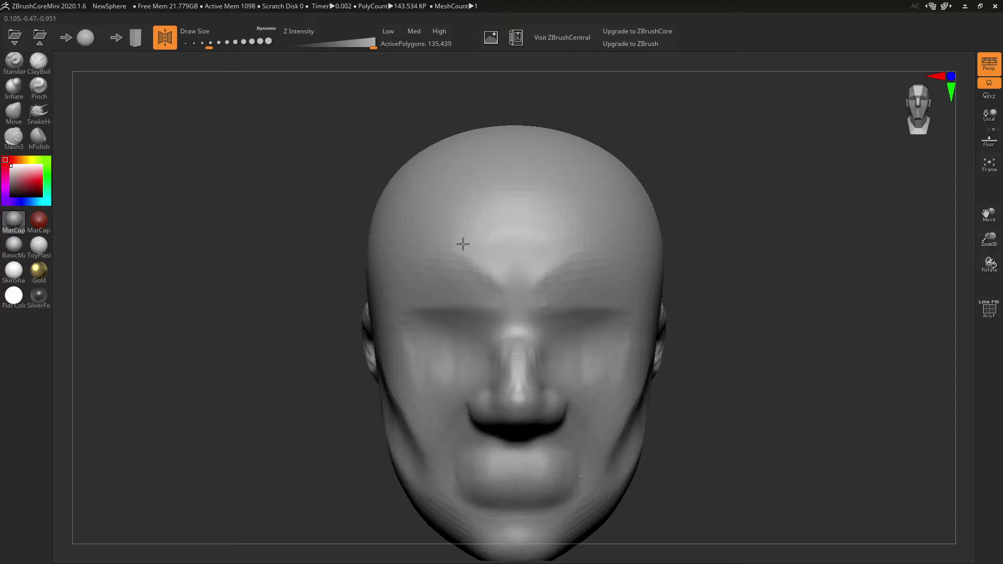
{"action": "left_click_drag", "start_coordinate": [674, 230], "coordinate": [598, 240]}
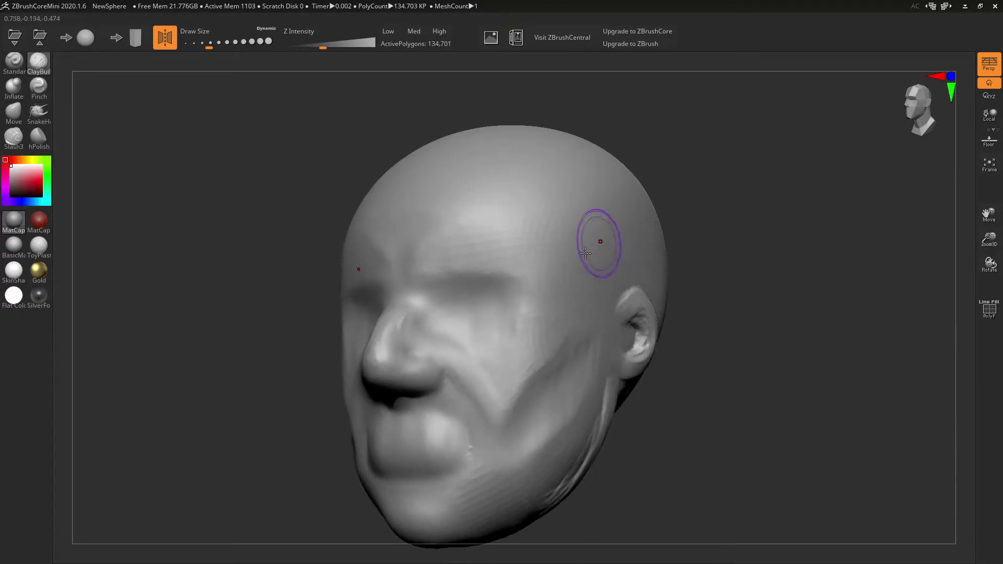
{"action": "left_click_drag", "start_coordinate": [457, 260], "coordinate": [535, 275]}
{"action": "mouse_move", "coordinate": [466, 253]}
{"action": "left_mouse_down"}
{"action": "mouse_move", "coordinate": [544, 272]}
{"action": "mouse_move", "coordinate": [541, 290]}
{"action": "left_mouse_up"}
{"action": "left_click_drag", "start_coordinate": [543, 245], "coordinate": [525, 285]}
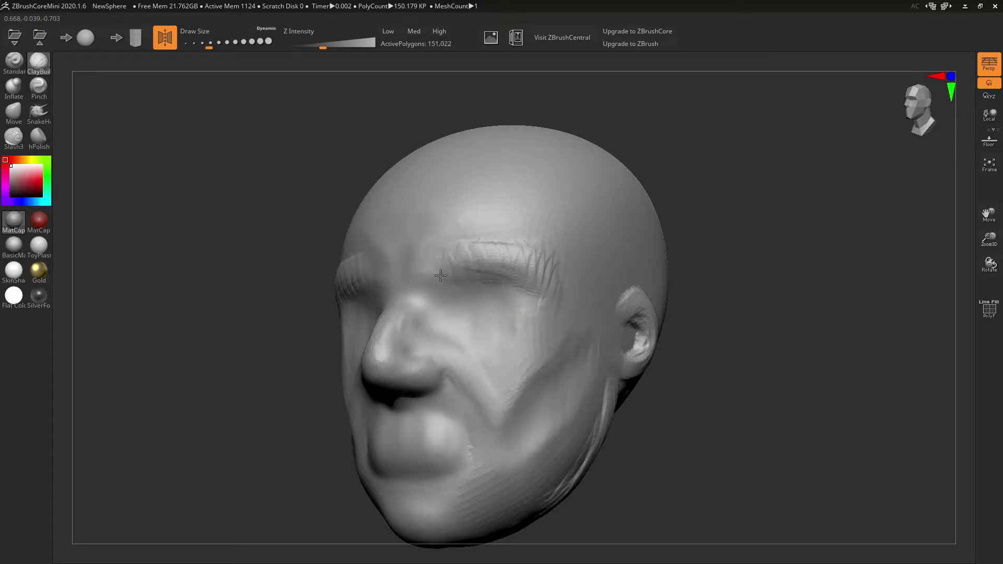
{"action": "left_click_drag", "start_coordinate": [440, 275], "coordinate": [430, 270]}
{"action": "mouse_move", "coordinate": [515, 248]}
{"action": "left_mouse_down"}
{"action": "mouse_move", "coordinate": [515, 187]}
{"action": "mouse_move", "coordinate": [521, 198]}
{"action": "left_mouse_up"}
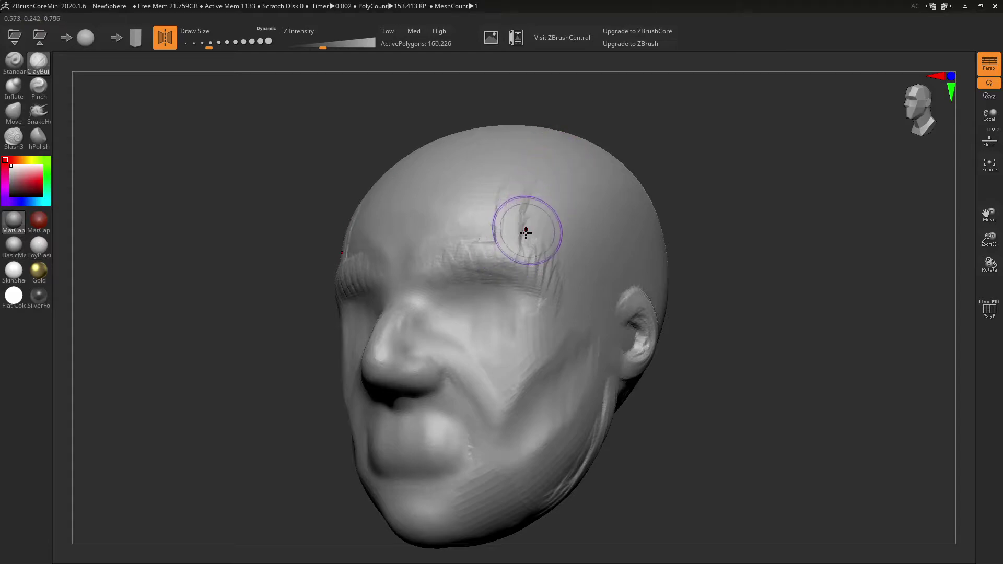
{"action": "left_click_drag", "start_coordinate": [526, 231], "coordinate": [552, 157], "text": "shift"}
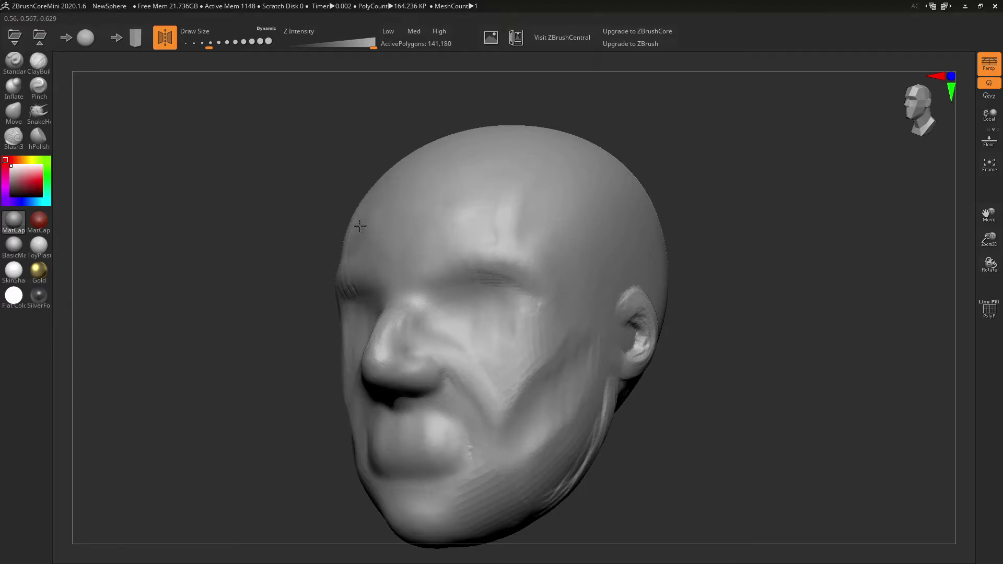
Add diagonal ClayBuildup strokes on the middle of the forehead above the nose, and smooth the forehead surface
{"action": "mouse_move", "coordinate": [502, 124]}
{"action": "left_mouse_down"}
{"action": "mouse_move", "coordinate": [591, 196]}
{"action": "mouse_move", "coordinate": [517, 246]}
{"action": "mouse_move", "coordinate": [502, 287]}
{"action": "left_mouse_up"}
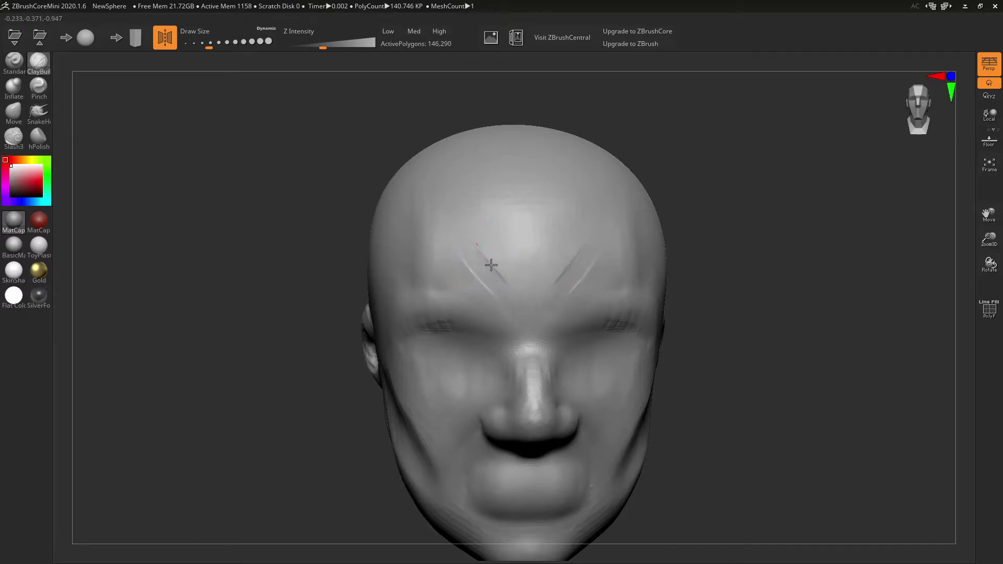
{"action": "left_click_drag", "start_coordinate": [515, 198], "coordinate": [465, 249]}
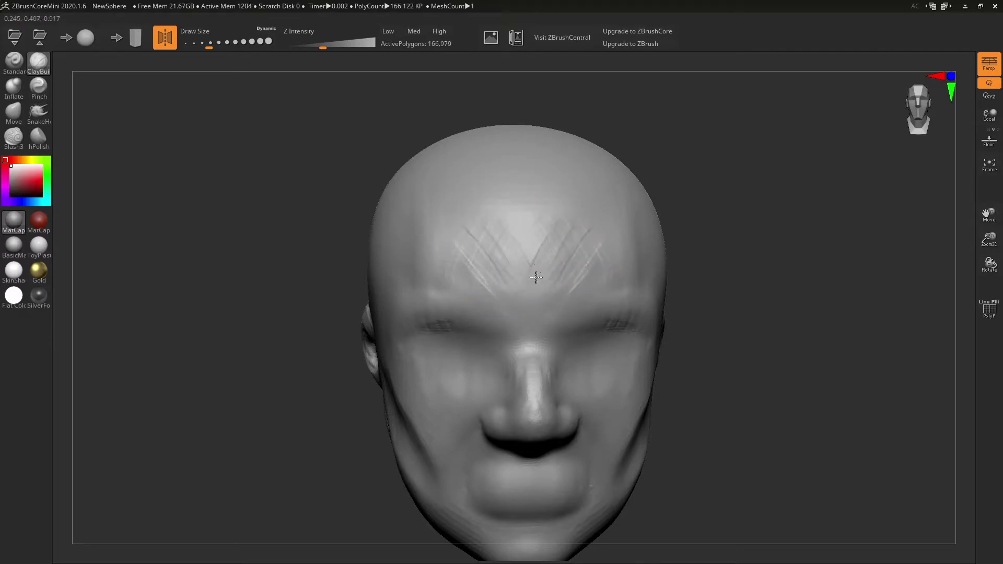
{"action": "left_click_drag", "start_coordinate": [519, 204], "coordinate": [584, 231], "text": "shift"}
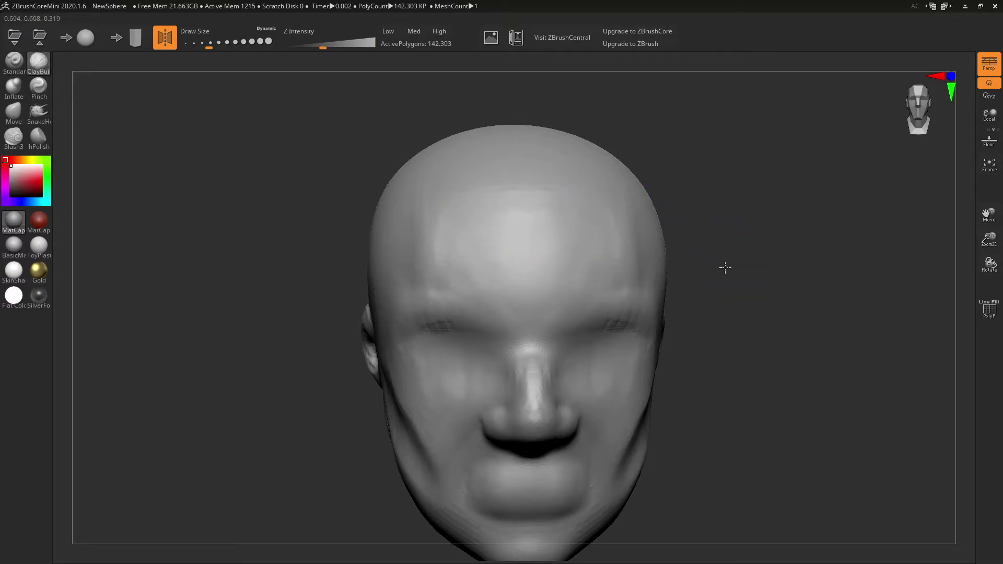
{"action": "left_click_drag", "start_coordinate": [723, 266], "coordinate": [713, 258]}
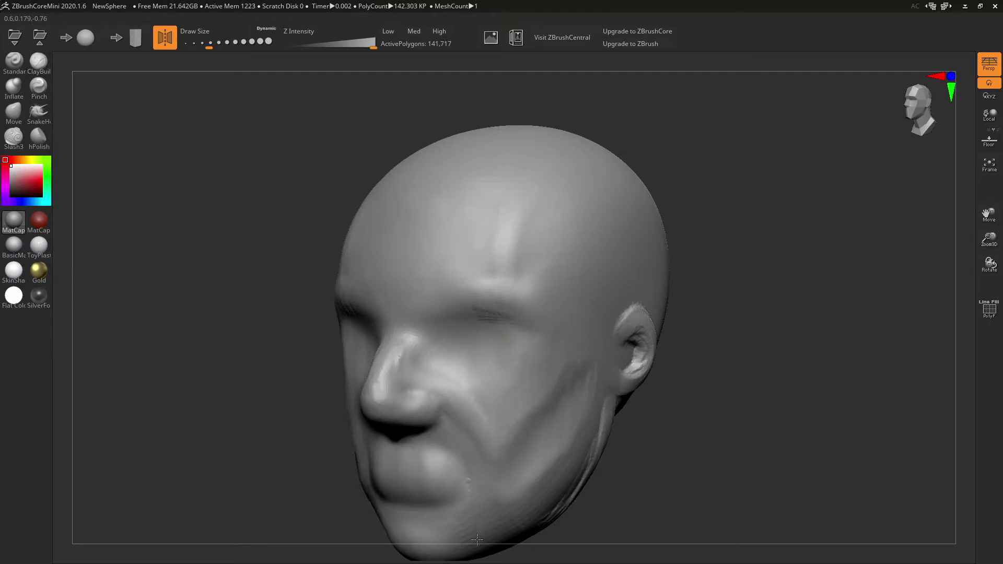
{"action": "left_click_drag", "start_coordinate": [631, 390], "coordinate": [647, 382]}
{"action": "left_click_drag", "start_coordinate": [699, 348], "coordinate": [701, 273]}
{"action": "left_click_drag", "start_coordinate": [421, 209], "coordinate": [414, 214], "text": "shift"}
Smooth the lower jaw, the underside of the chin and the neck crease behind the ear
{"action": "left_click_drag", "start_coordinate": [712, 314], "coordinate": [693, 280]}
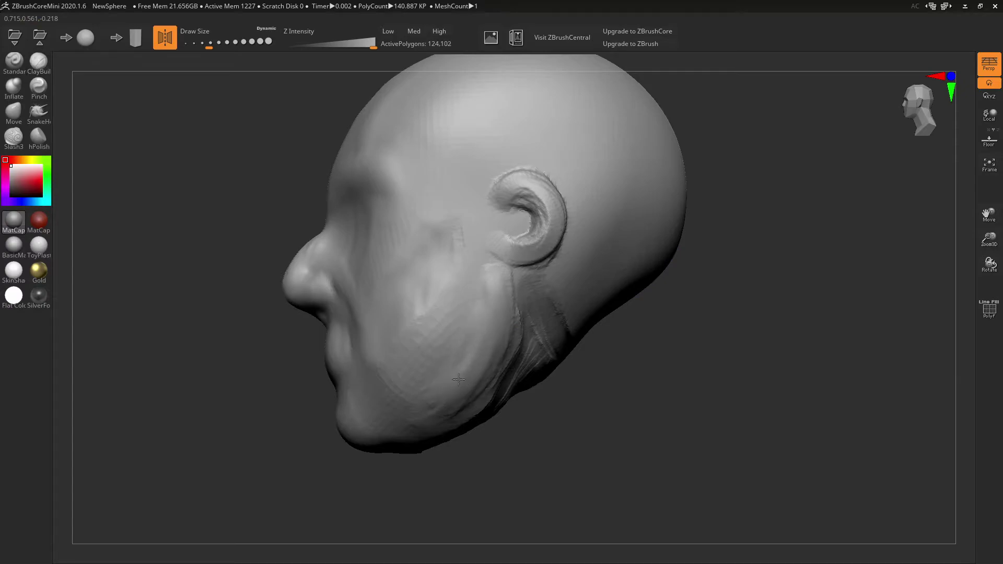
{"action": "left_click_drag", "start_coordinate": [475, 405], "coordinate": [490, 282]}
{"action": "left_click_drag", "start_coordinate": [453, 323], "coordinate": [421, 314], "text": "shift"}
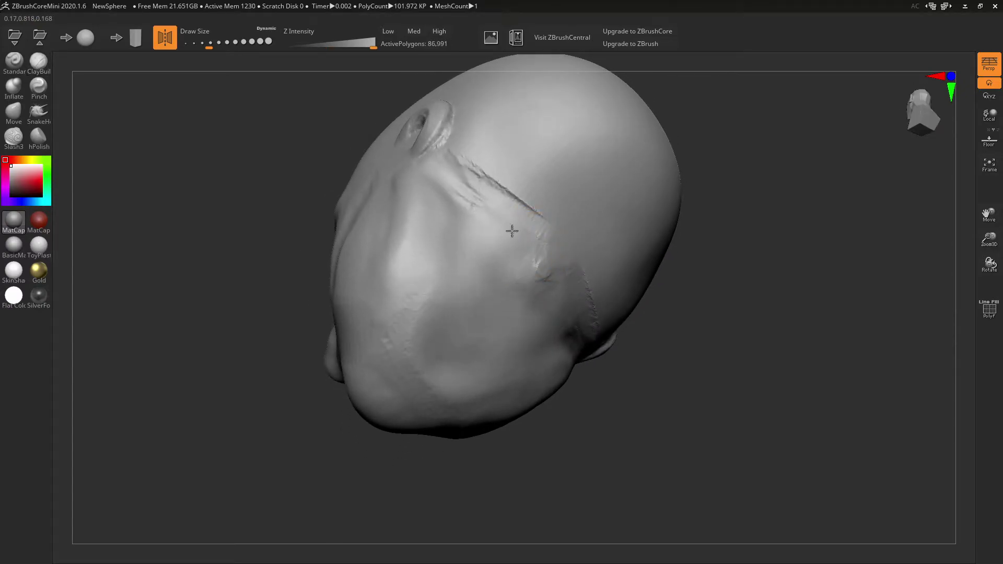
{"action": "left_click_drag", "start_coordinate": [512, 231], "coordinate": [477, 156], "text": "shift"}
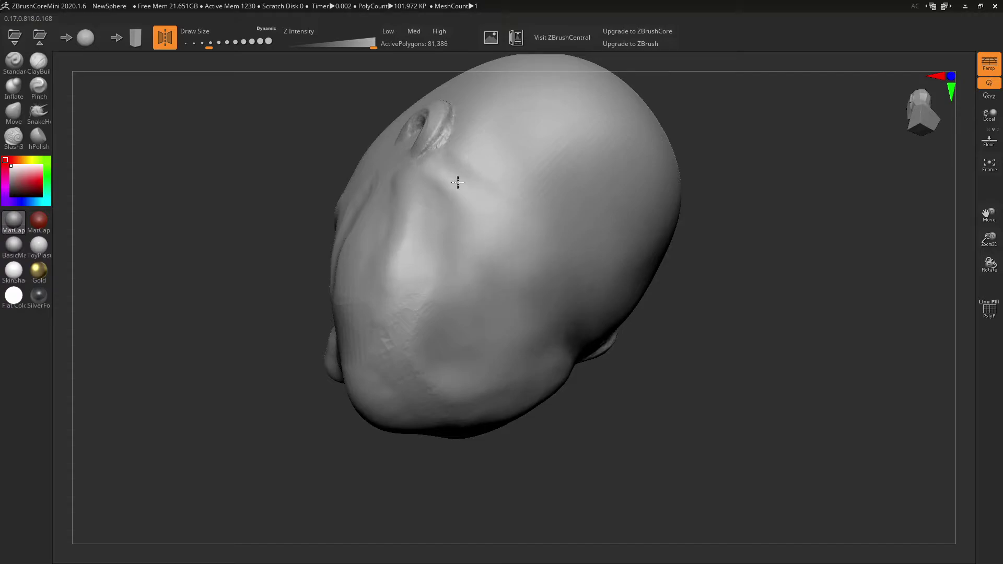
Build up the rear edge of the jaw from below the ear downward with ClayBuildup strokes, and smooth its lower end
{"action": "right_click_drag", "start_coordinate": [525, 234], "coordinate": [532, 287]}
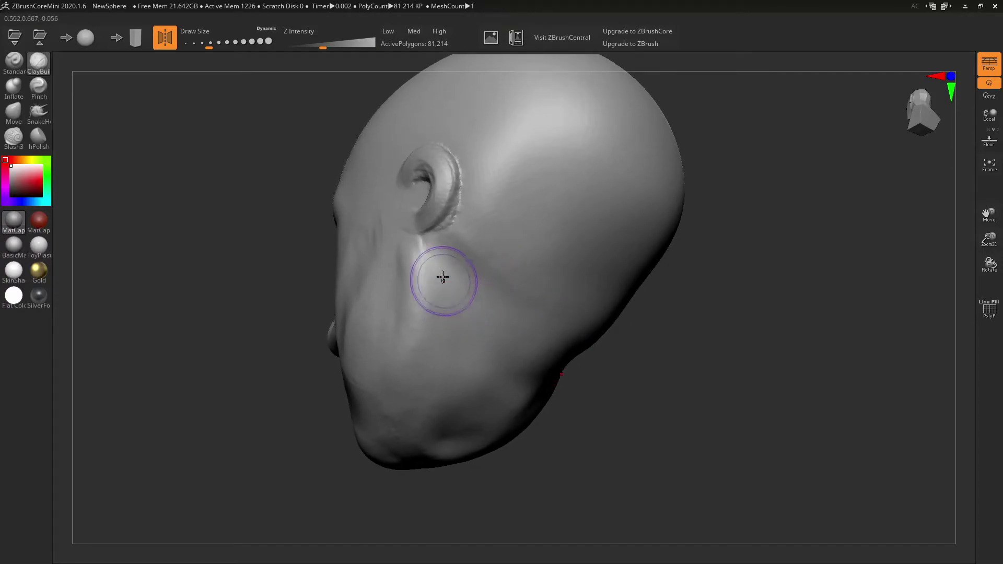
{"action": "mouse_move", "coordinate": [444, 274]}
{"action": "left_mouse_down"}
{"action": "mouse_move", "coordinate": [444, 252]}
{"action": "mouse_move", "coordinate": [437, 364]}
{"action": "left_mouse_up"}
{"action": "mouse_move", "coordinate": [423, 251]}
{"action": "left_mouse_down"}
{"action": "mouse_move", "coordinate": [421, 362]}
{"action": "mouse_move", "coordinate": [440, 366]}
{"action": "left_mouse_up"}
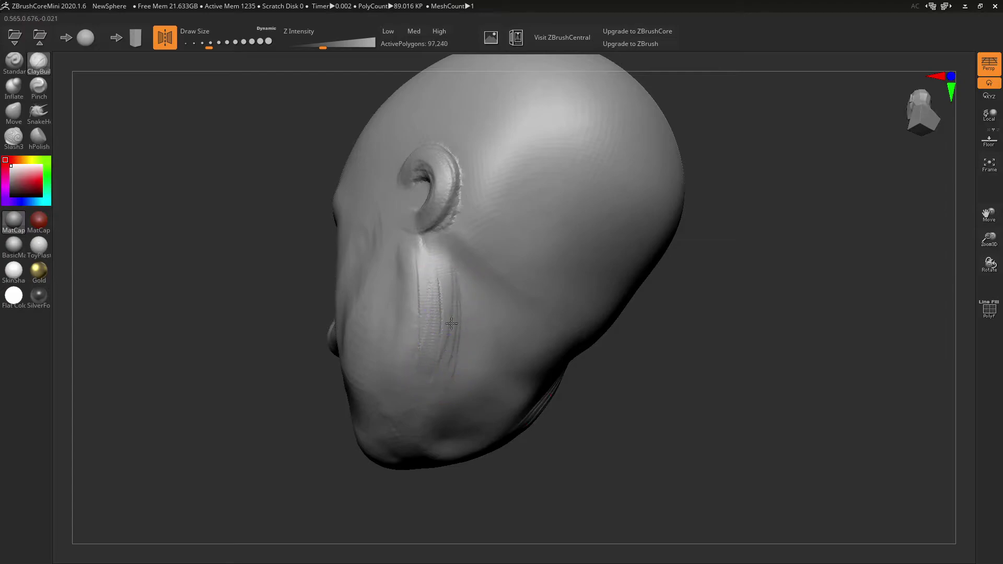
{"action": "left_click_drag", "start_coordinate": [447, 266], "coordinate": [418, 404]}
{"action": "mouse_move", "coordinate": [434, 308]}
{"action": "left_mouse_down"}
{"action": "mouse_move", "coordinate": [403, 396]}
{"action": "mouse_move", "coordinate": [441, 348]}
{"action": "left_mouse_up"}
{"action": "left_click_drag", "start_coordinate": [432, 407], "coordinate": [406, 412], "text": "shift"}
Fill out the sides of the chin and the lower jaw with ClayBuildup strokes, and smooth them together
{"action": "mouse_move", "coordinate": [470, 360]}
{"action": "right_mouse_down"}
{"action": "mouse_move", "coordinate": [601, 282]}
{"action": "mouse_move", "coordinate": [594, 341]}
{"action": "mouse_move", "coordinate": [593, 318]}
{"action": "right_mouse_up"}
{"action": "mouse_move", "coordinate": [593, 318]}
{"action": "left_mouse_down"}
{"action": "mouse_move", "coordinate": [616, 269]}
{"action": "mouse_move", "coordinate": [564, 344]}
{"action": "mouse_move", "coordinate": [500, 359]}
{"action": "mouse_move", "coordinate": [508, 390]}
{"action": "left_mouse_up"}
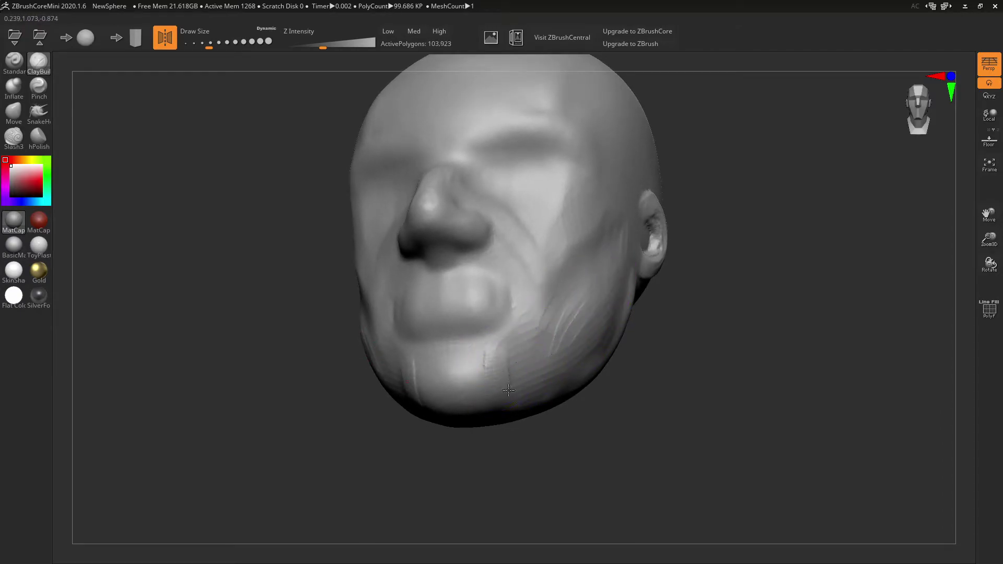
{"action": "right_click_drag", "start_coordinate": [577, 309], "coordinate": [544, 371]}
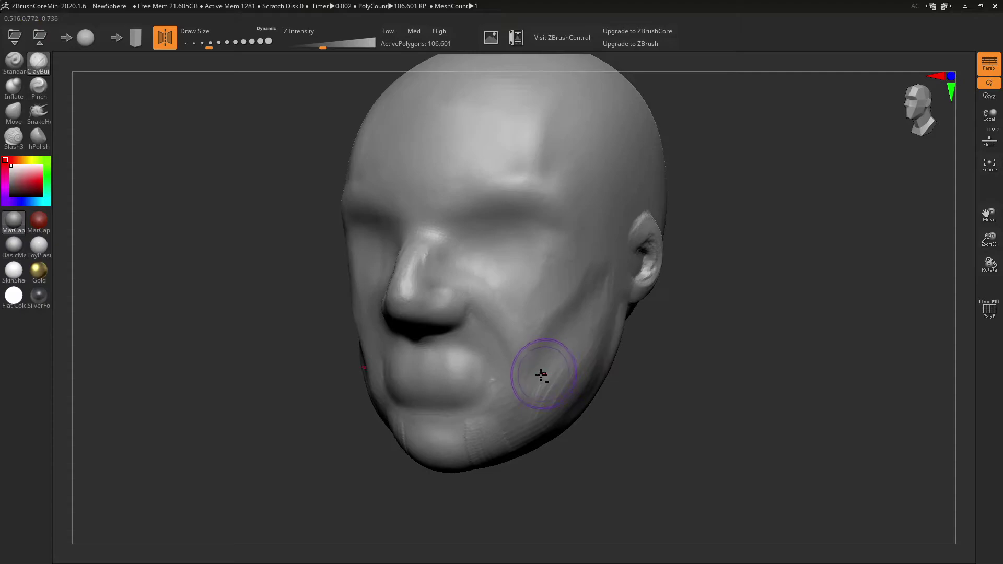
{"action": "mouse_move", "coordinate": [544, 372]}
{"action": "left_mouse_down"}
{"action": "mouse_move", "coordinate": [503, 409]}
{"action": "mouse_move", "coordinate": [522, 340]}
{"action": "mouse_move", "coordinate": [503, 365]}
{"action": "mouse_move", "coordinate": [497, 407]}
{"action": "mouse_move", "coordinate": [561, 390]}
{"action": "left_mouse_up"}
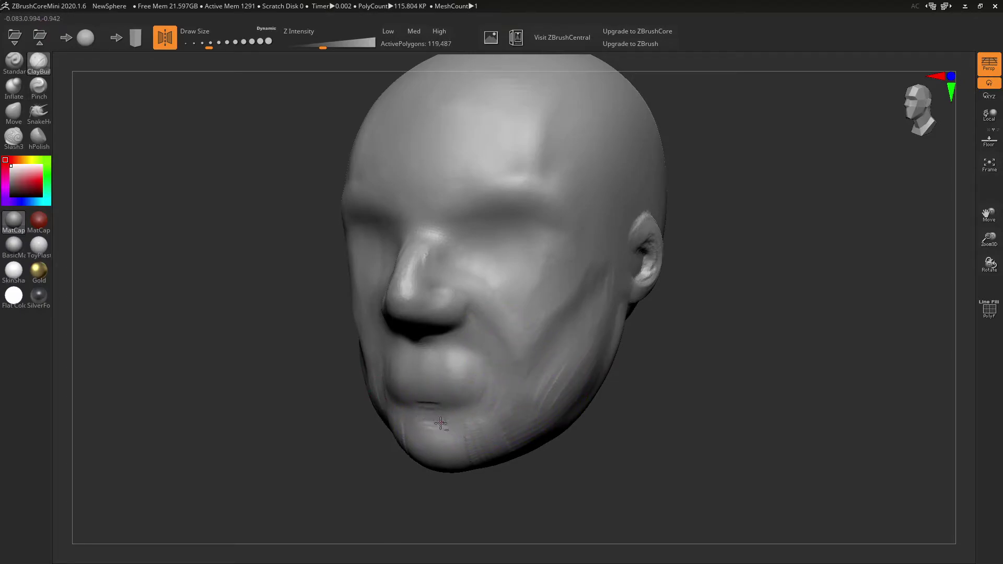
{"action": "left_click_drag", "start_coordinate": [441, 423], "coordinate": [432, 422]}
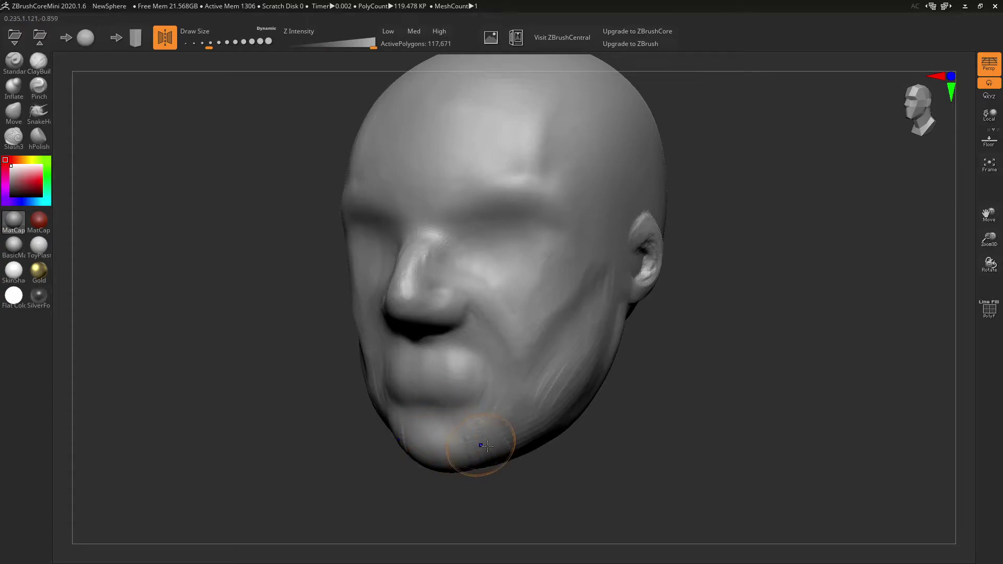
{"action": "left_click_drag", "start_coordinate": [486, 445], "coordinate": [489, 405], "text": "shift"}
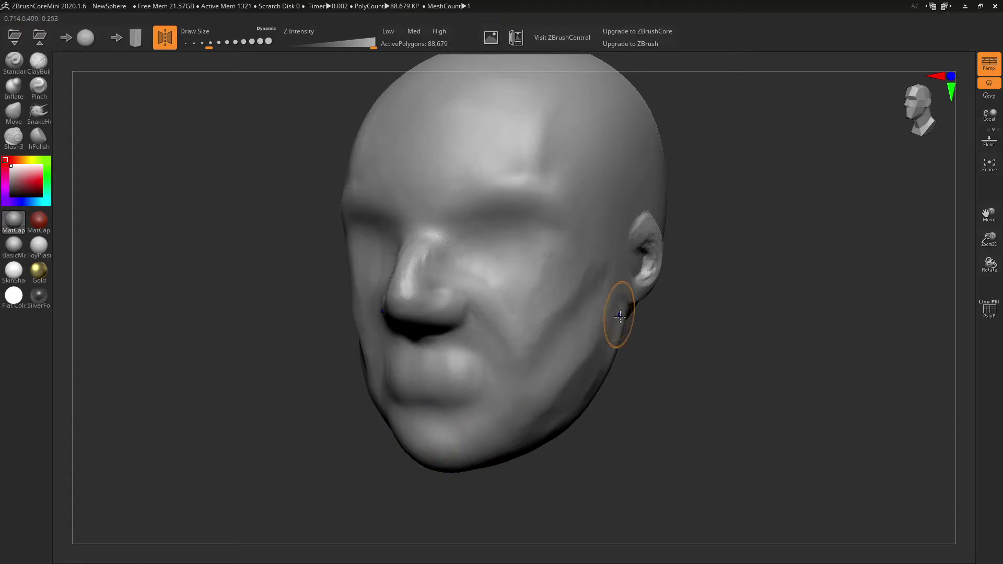
Add diagonal ClayBuildup strokes along the side of the jaw, from the mouth side up toward the ear
{"action": "left_click_drag", "start_coordinate": [618, 318], "coordinate": [600, 319]}
{"action": "mouse_move", "coordinate": [444, 403]}
{"action": "left_mouse_down"}
{"action": "mouse_move", "coordinate": [505, 313]}
{"action": "mouse_move", "coordinate": [497, 320]}
{"action": "mouse_move", "coordinate": [523, 305]}
{"action": "left_mouse_up"}
{"action": "mouse_move", "coordinate": [460, 418]}
{"action": "left_mouse_down"}
{"action": "mouse_move", "coordinate": [529, 297]}
{"action": "mouse_move", "coordinate": [522, 291]}
{"action": "mouse_move", "coordinate": [526, 331]}
{"action": "mouse_move", "coordinate": [504, 334]}
{"action": "left_mouse_up"}
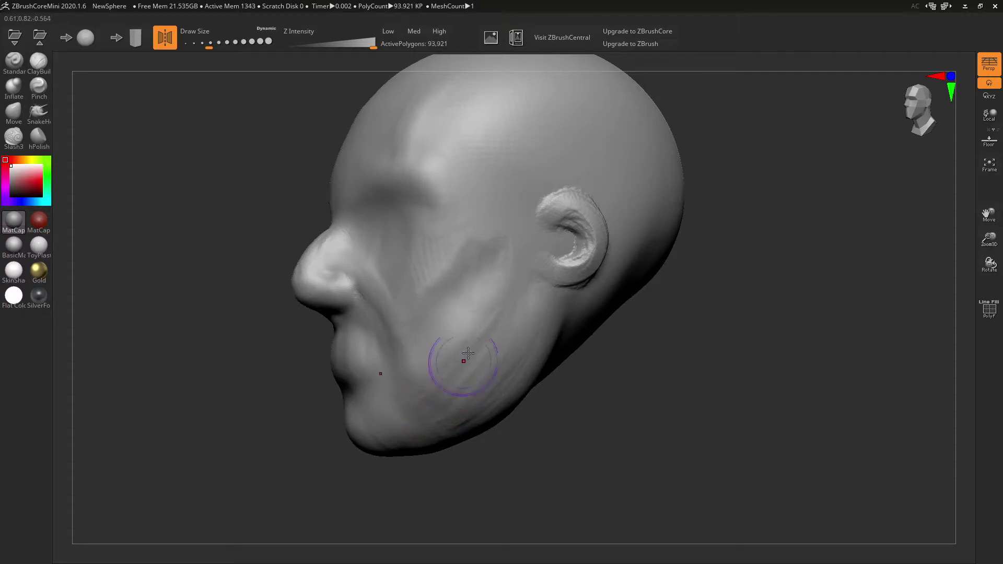
{"action": "mouse_move", "coordinate": [434, 376]}
{"action": "left_mouse_down"}
{"action": "mouse_move", "coordinate": [523, 295]}
{"action": "mouse_move", "coordinate": [455, 342]}
{"action": "left_mouse_up"}
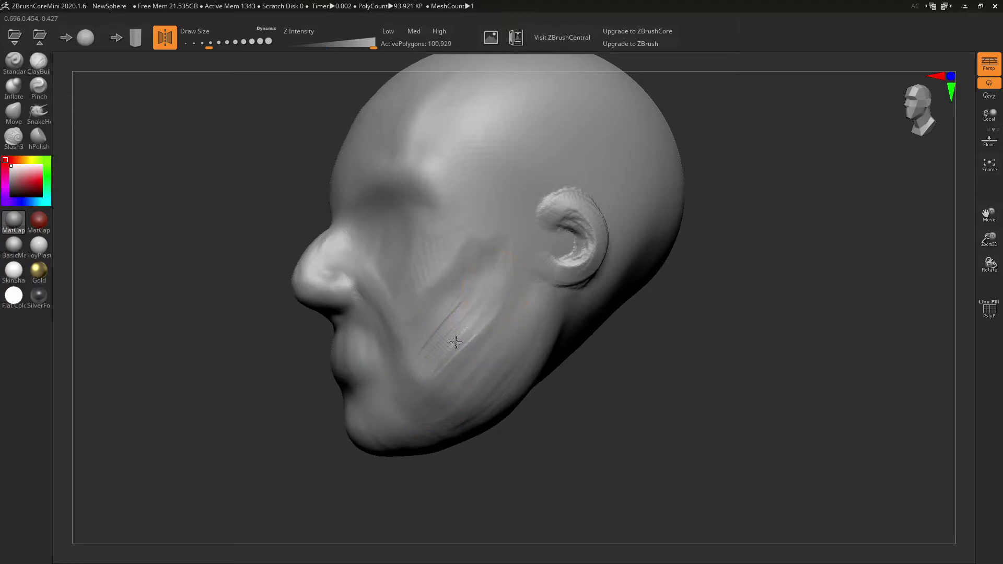
Carve the mouth line and the outlines of the upper and lower lips using the Slash3 brush at a smaller size
{"action": "right_click_drag", "start_coordinate": [440, 246], "coordinate": [609, 266], "text": "shift"}
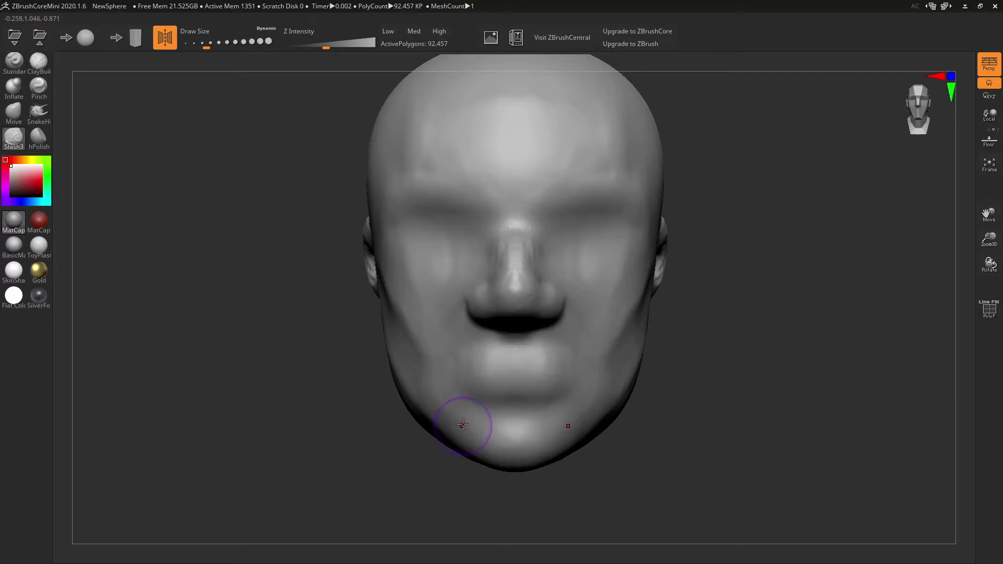
{"action": "key", "text": "["}
{"action": "left_click_drag", "start_coordinate": [547, 375], "coordinate": [467, 378]}
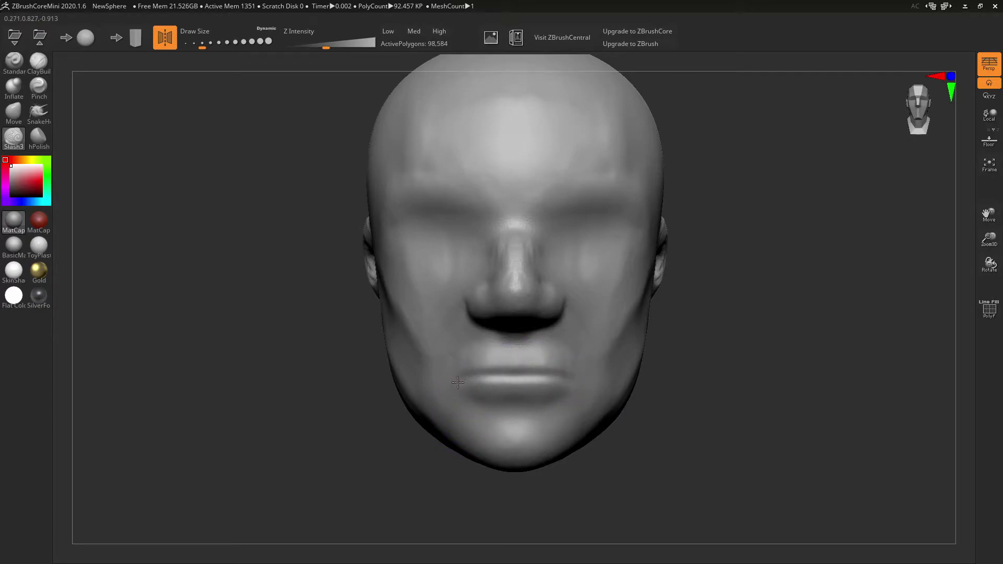
{"action": "left_click_drag", "start_coordinate": [567, 380], "coordinate": [470, 370]}
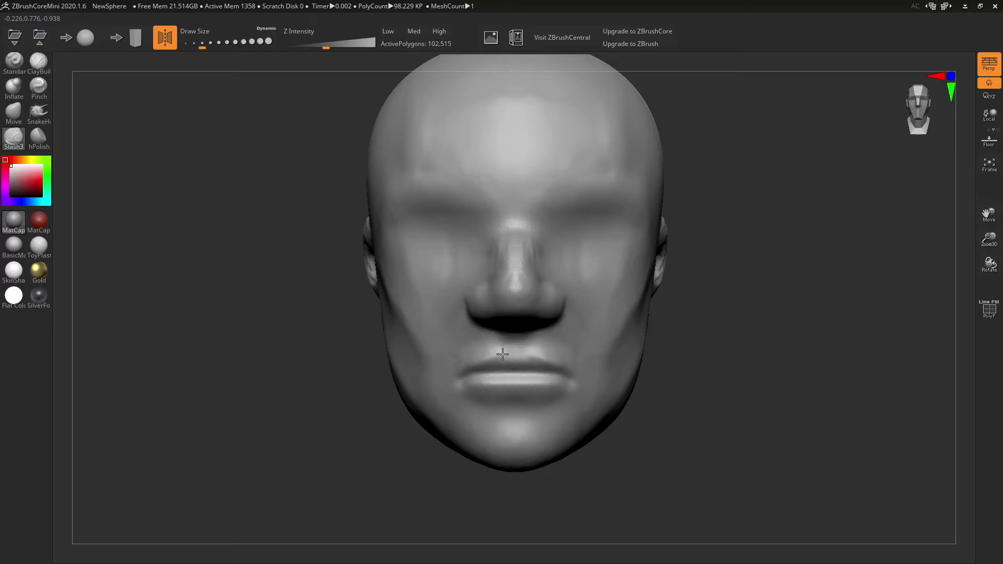
{"action": "left_click_drag", "start_coordinate": [512, 358], "coordinate": [562, 392]}
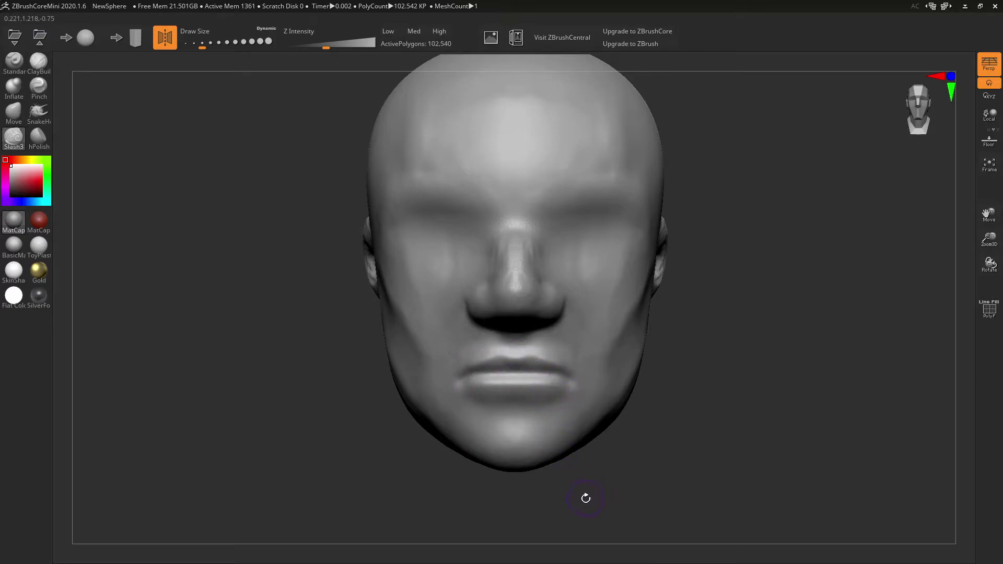
{"action": "left_click_drag", "start_coordinate": [478, 389], "coordinate": [465, 381]}
{"action": "mouse_move", "coordinate": [475, 377]}
{"action": "left_mouse_down"}
{"action": "mouse_move", "coordinate": [556, 385]}
{"action": "mouse_move", "coordinate": [484, 396]}
{"action": "mouse_move", "coordinate": [523, 391]}
{"action": "left_mouse_up"}
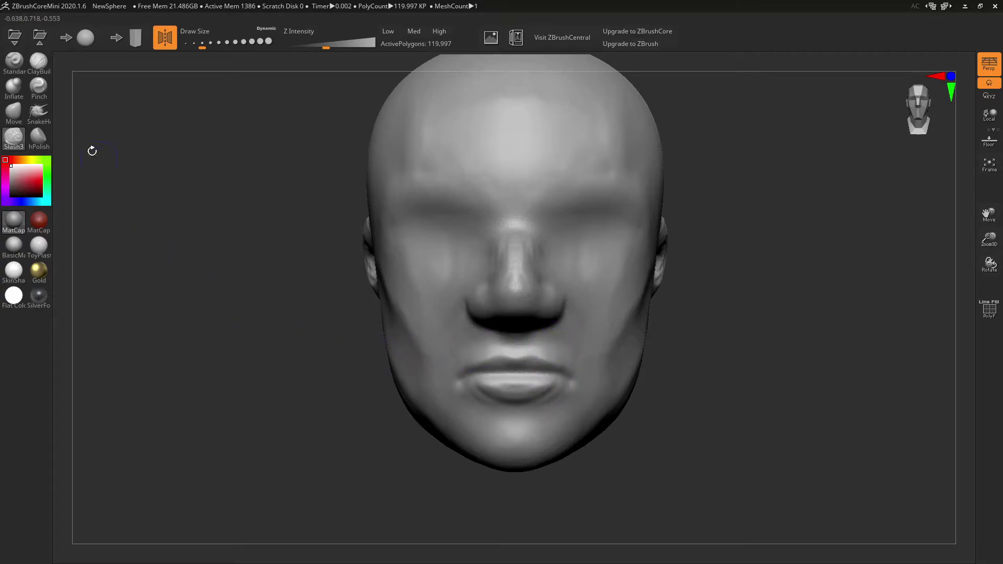
Build up the areas below the mouth corners beside the lower lip with ClayBuildup strokes, and smooth them
{"action": "mouse_move", "coordinate": [139, 144]}
{"action": "left_mouse_down"}
{"action": "mouse_move", "coordinate": [544, 418]}
{"action": "mouse_move", "coordinate": [556, 411]}
{"action": "mouse_move", "coordinate": [538, 410]}
{"action": "mouse_move", "coordinate": [549, 394]}
{"action": "mouse_move", "coordinate": [555, 409]}
{"action": "mouse_move", "coordinate": [587, 416]}
{"action": "mouse_move", "coordinate": [519, 413]}
{"action": "mouse_move", "coordinate": [516, 400]}
{"action": "left_mouse_up"}
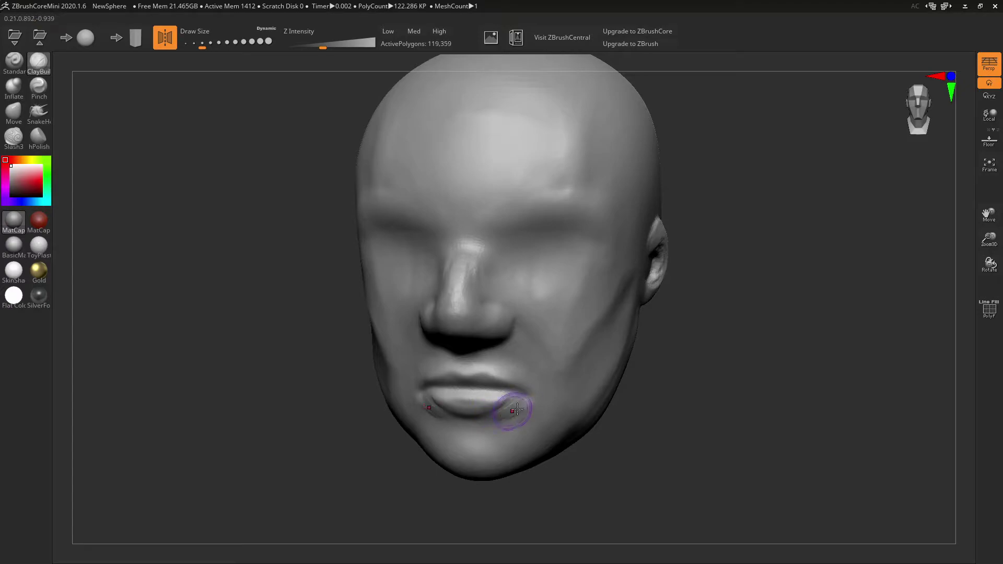
{"action": "left_click_drag", "start_coordinate": [531, 425], "coordinate": [490, 401]}
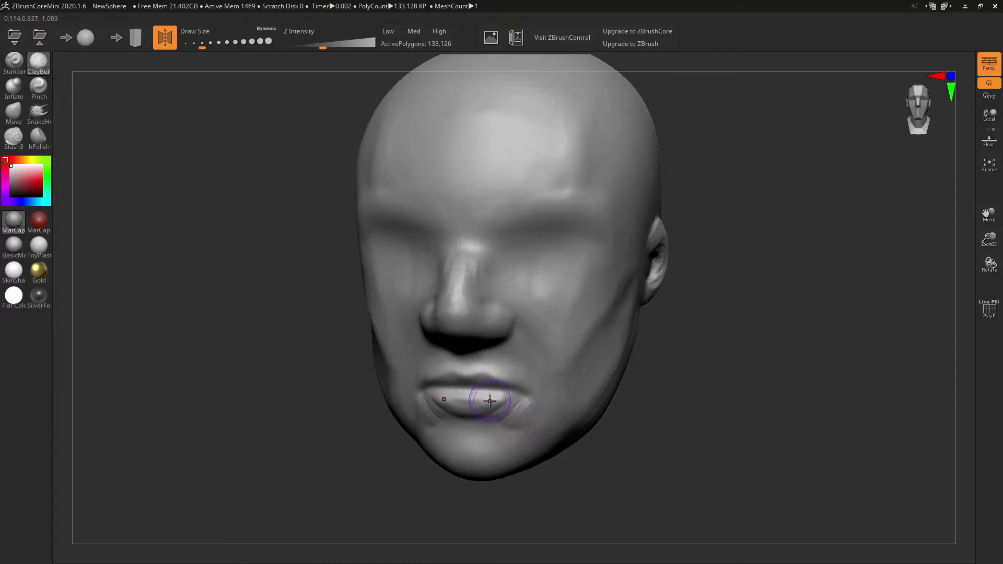
{"action": "right_click_drag", "start_coordinate": [478, 368], "coordinate": [541, 347]}
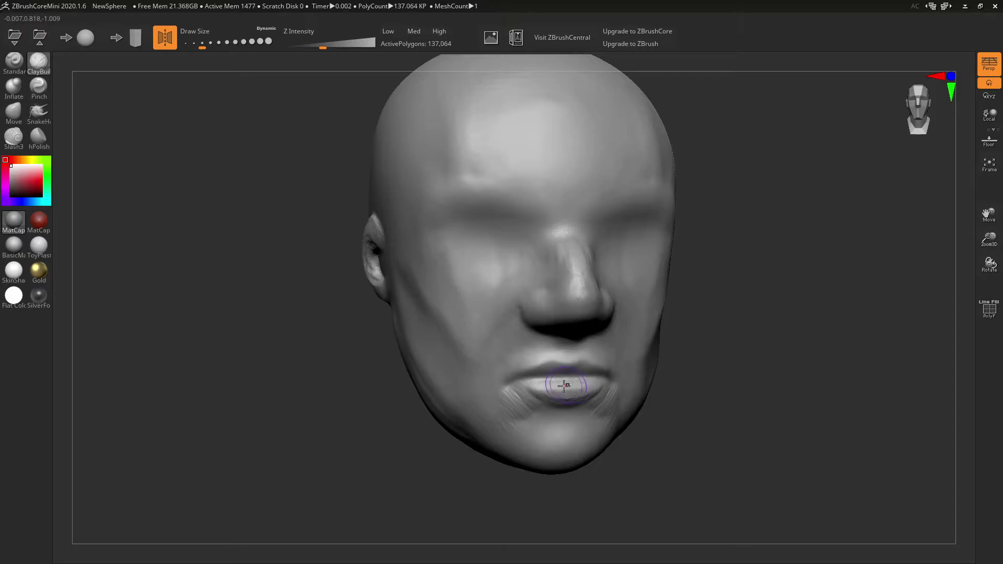
{"action": "mouse_move", "coordinate": [564, 408]}
{"action": "left_mouse_down", "text": "shift"}
{"action": "mouse_move", "coordinate": [616, 393]}
{"action": "mouse_move", "coordinate": [601, 414]}
{"action": "left_mouse_up", "text": "shift"}
Add volume to the front of the chin below the lower lip with ClayBuildup, and smooth the strokes
{"action": "right_click_drag", "start_coordinate": [654, 371], "coordinate": [640, 337]}
{"action": "mouse_move", "coordinate": [499, 367]}
{"action": "left_mouse_down"}
{"action": "mouse_move", "coordinate": [519, 372]}
{"action": "mouse_move", "coordinate": [493, 368]}
{"action": "mouse_move", "coordinate": [523, 385]}
{"action": "left_mouse_up"}
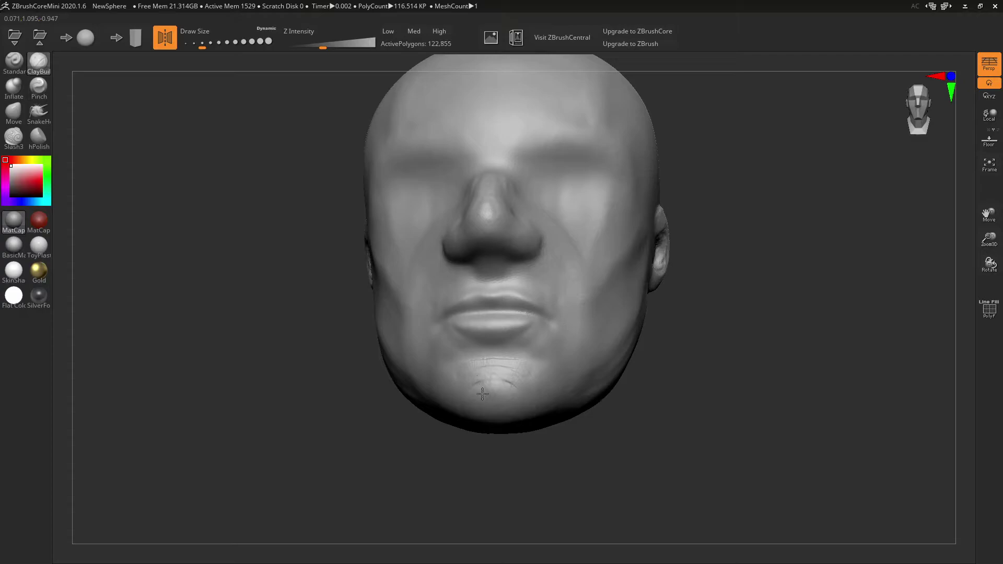
{"action": "left_click_drag", "start_coordinate": [493, 369], "coordinate": [523, 404], "text": "shift"}
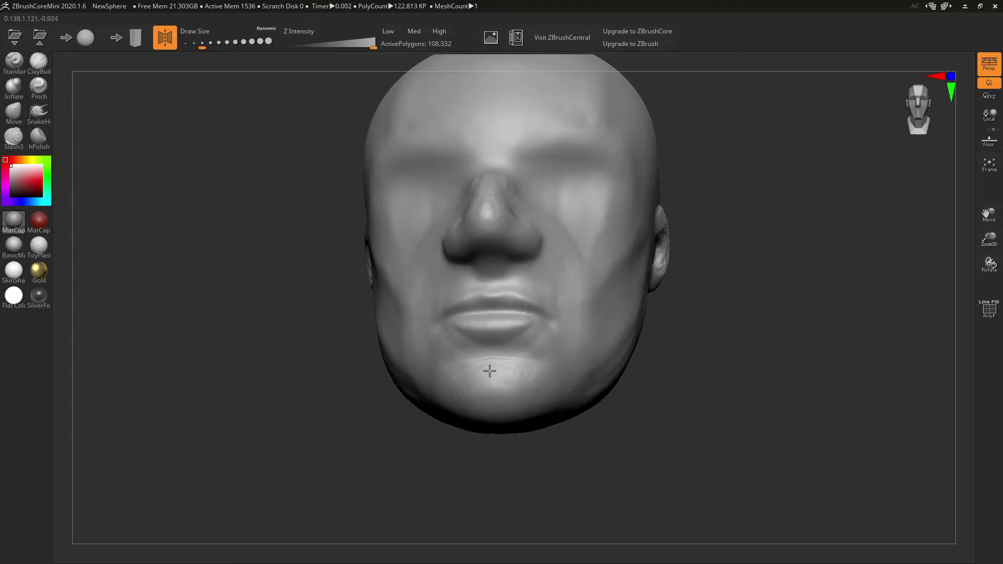
{"action": "left_click_drag", "start_coordinate": [489, 371], "coordinate": [515, 379], "text": "shift"}
Thicken the side of the jaw between the ear and the chin with a larger ClayBuildup brush, and smooth it
{"action": "mouse_move", "coordinate": [580, 393]}
{"action": "right_mouse_down"}
{"action": "mouse_move", "coordinate": [711, 388]}
{"action": "mouse_move", "coordinate": [666, 411]}
{"action": "mouse_move", "coordinate": [706, 398]}
{"action": "mouse_move", "coordinate": [661, 402]}
{"action": "right_mouse_up"}
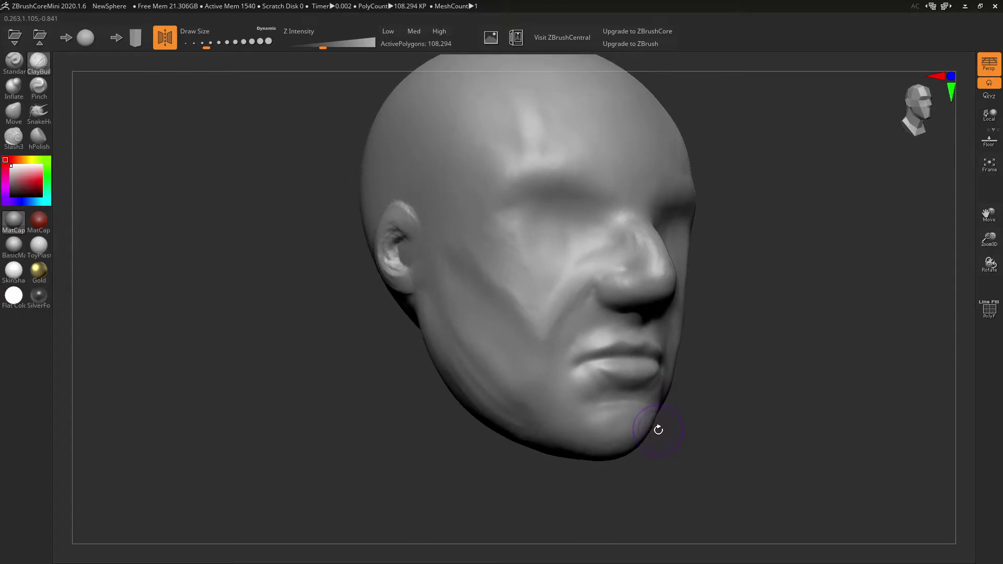
{"action": "mouse_move", "coordinate": [524, 399]}
{"action": "left_mouse_down"}
{"action": "mouse_move", "coordinate": [460, 327]}
{"action": "mouse_move", "coordinate": [460, 307]}
{"action": "mouse_move", "coordinate": [506, 381]}
{"action": "mouse_move", "coordinate": [468, 324]}
{"action": "mouse_move", "coordinate": [507, 360]}
{"action": "mouse_move", "coordinate": [475, 291]}
{"action": "mouse_move", "coordinate": [461, 312]}
{"action": "left_mouse_up"}
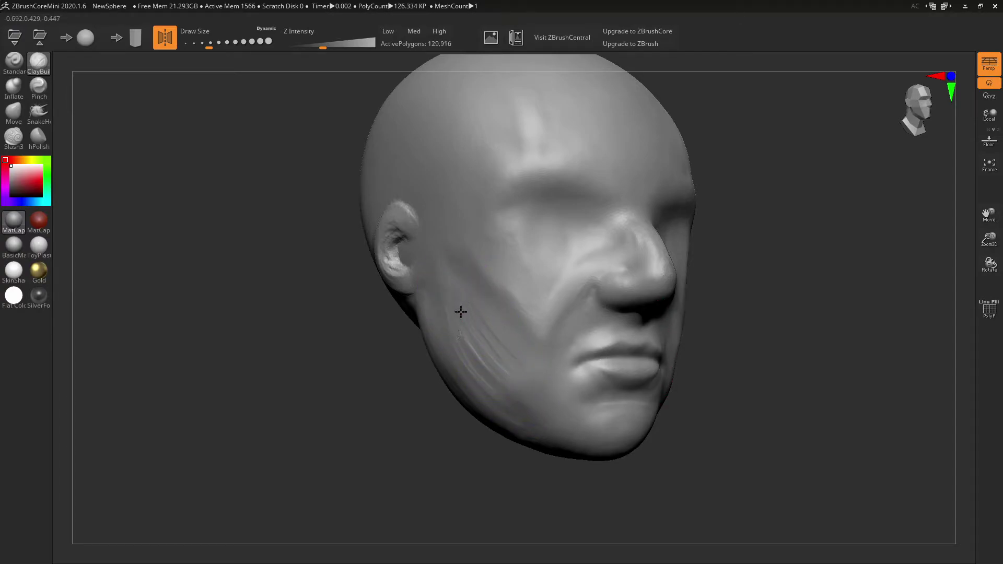
{"action": "left_click_drag", "start_coordinate": [530, 385], "coordinate": [451, 277], "text": "shift"}
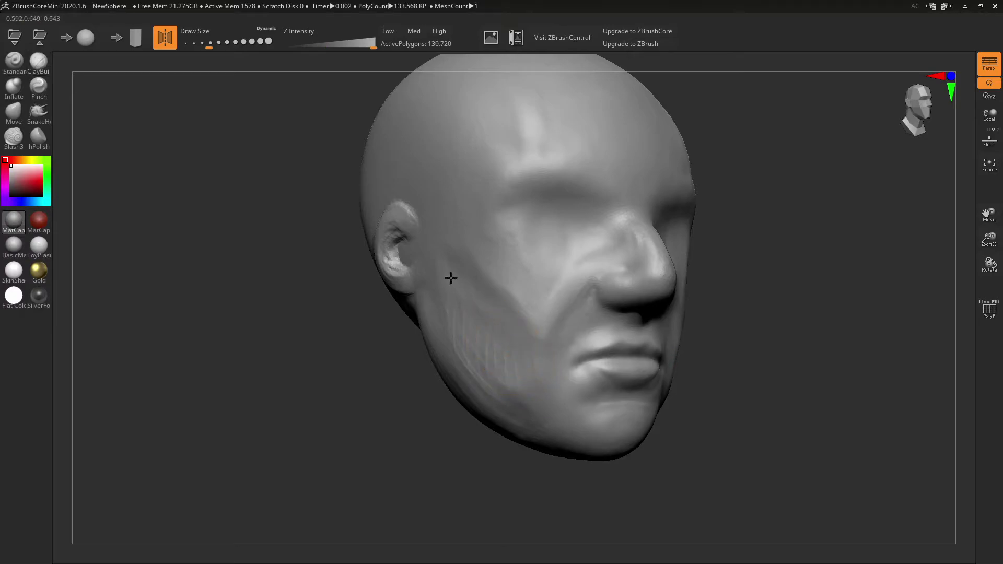
Build up the cheekbones below the eyes and the angled brow ridges above them with ClayBuildup strokes
{"action": "mouse_move", "coordinate": [723, 305]}
{"action": "left_mouse_down"}
{"action": "mouse_move", "coordinate": [723, 321]}
{"action": "mouse_move", "coordinate": [558, 331]}
{"action": "mouse_move", "coordinate": [458, 272]}
{"action": "mouse_move", "coordinate": [495, 276]}
{"action": "mouse_move", "coordinate": [510, 311]}
{"action": "mouse_move", "coordinate": [522, 291]}
{"action": "mouse_move", "coordinate": [448, 261]}
{"action": "left_mouse_up"}
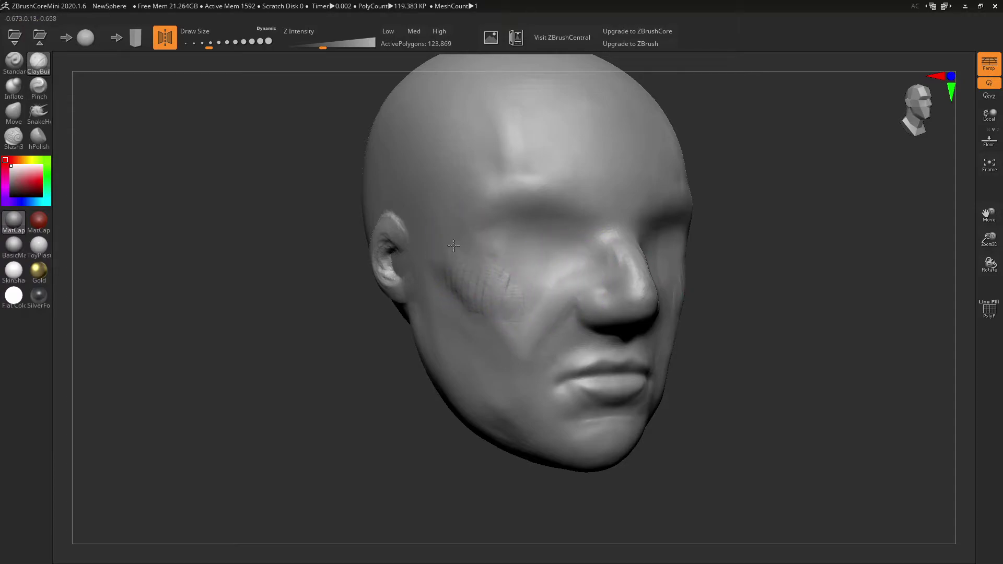
{"action": "mouse_move", "coordinate": [502, 299]}
{"action": "left_mouse_down"}
{"action": "mouse_move", "coordinate": [528, 310]}
{"action": "mouse_move", "coordinate": [633, 258]}
{"action": "mouse_move", "coordinate": [500, 330]}
{"action": "left_mouse_up"}
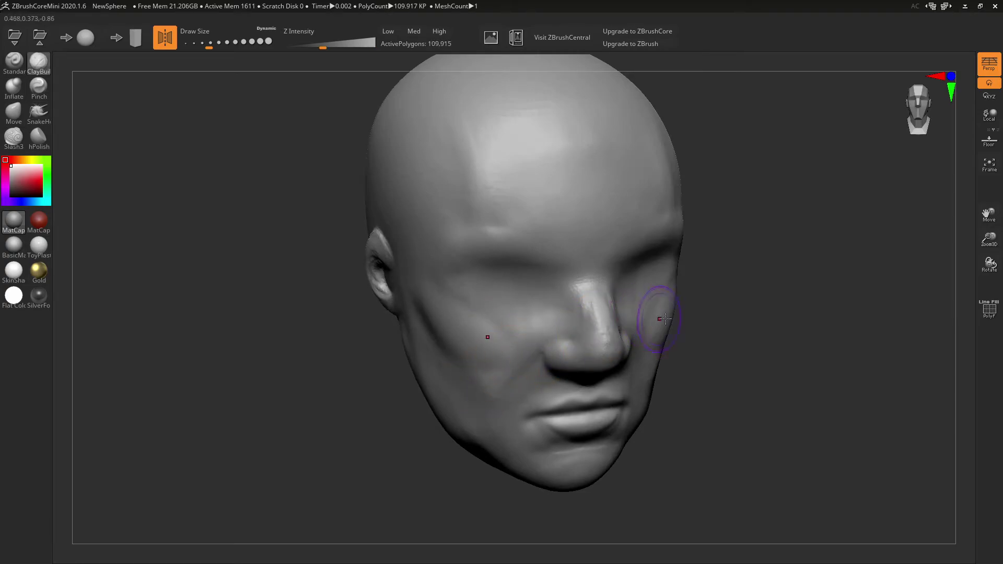
{"action": "mouse_move", "coordinate": [650, 325]}
{"action": "left_mouse_down"}
{"action": "mouse_move", "coordinate": [667, 280]}
{"action": "mouse_move", "coordinate": [418, 200]}
{"action": "mouse_move", "coordinate": [376, 209]}
{"action": "mouse_move", "coordinate": [563, 190]}
{"action": "mouse_move", "coordinate": [551, 183]}
{"action": "mouse_move", "coordinate": [507, 274]}
{"action": "left_mouse_up"}
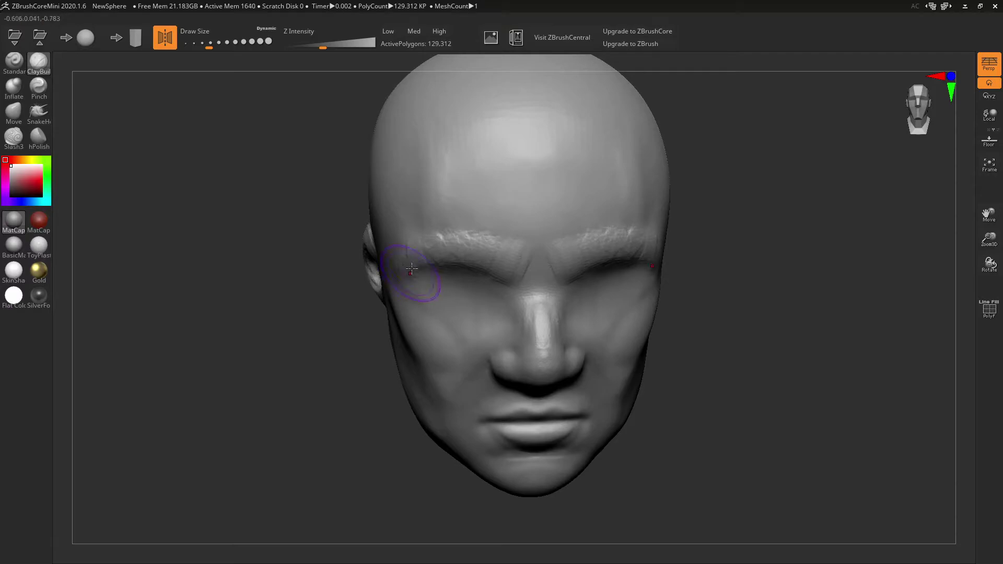
Build up the brow ridges and the forehead above their outer ends with the ClayBuildup brush, and smooth the strokes into the surface
{"action": "mouse_move", "coordinate": [411, 269]}
{"action": "right_mouse_down"}
{"action": "mouse_move", "coordinate": [513, 143]}
{"action": "mouse_move", "coordinate": [504, 167]}
{"action": "right_mouse_up"}
{"action": "left_click_drag", "start_coordinate": [504, 168], "coordinate": [437, 213]}
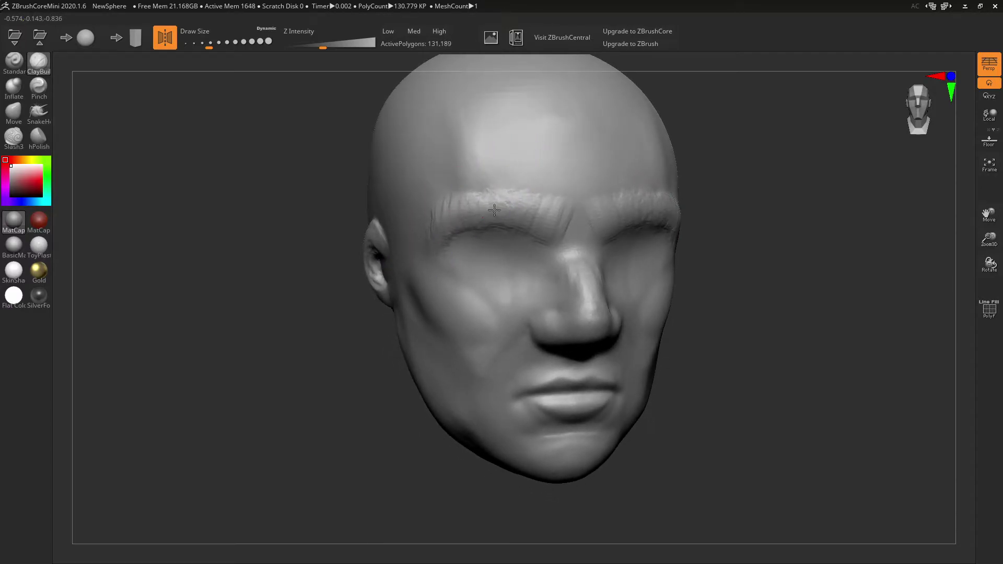
{"action": "left_click_drag", "start_coordinate": [459, 204], "coordinate": [449, 131]}
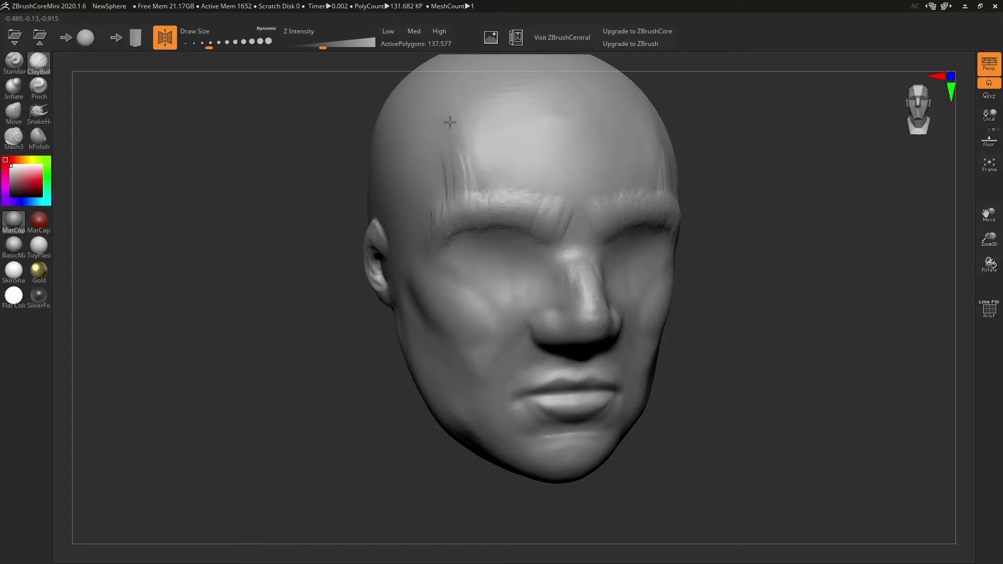
{"action": "right_click_drag", "start_coordinate": [460, 59], "coordinate": [514, 206]}
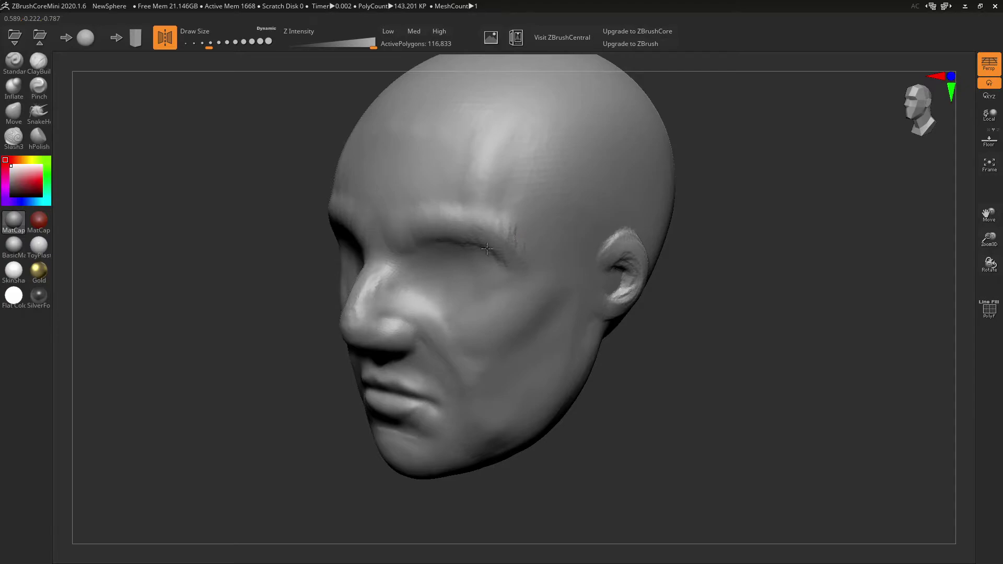
{"action": "right_click_drag", "start_coordinate": [538, 265], "coordinate": [495, 268]}
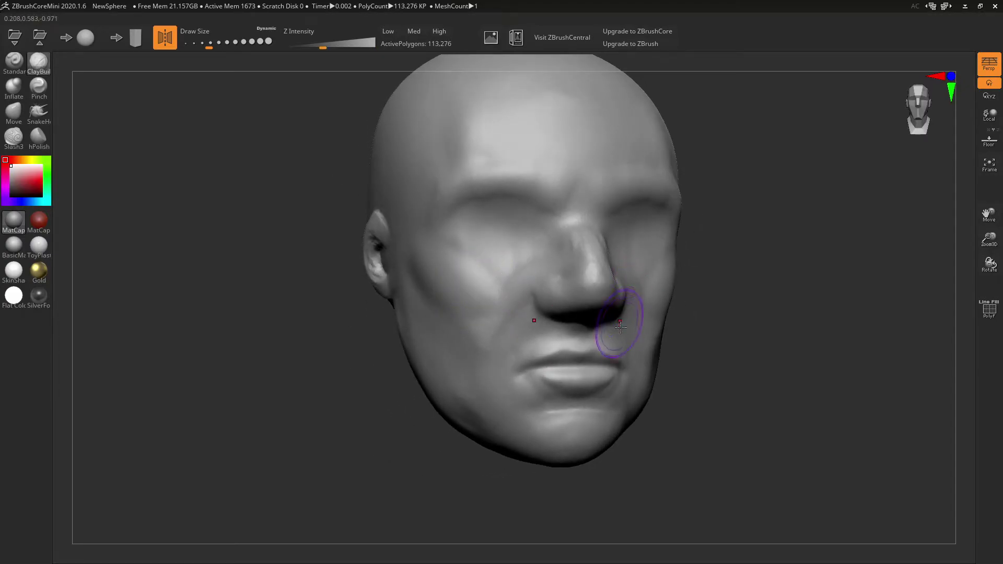
Sculpt a fuller, rounded nose tip and define the nose bridge with a smaller ClayBuildup brush
{"action": "mouse_move", "coordinate": [577, 291]}
{"action": "left_mouse_down"}
{"action": "mouse_move", "coordinate": [588, 286]}
{"action": "mouse_move", "coordinate": [583, 275]}
{"action": "mouse_move", "coordinate": [594, 287]}
{"action": "left_mouse_up"}
{"action": "mouse_move", "coordinate": [593, 286]}
{"action": "right_mouse_down"}
{"action": "mouse_move", "coordinate": [639, 173]}
{"action": "mouse_move", "coordinate": [616, 258]}
{"action": "right_mouse_up"}
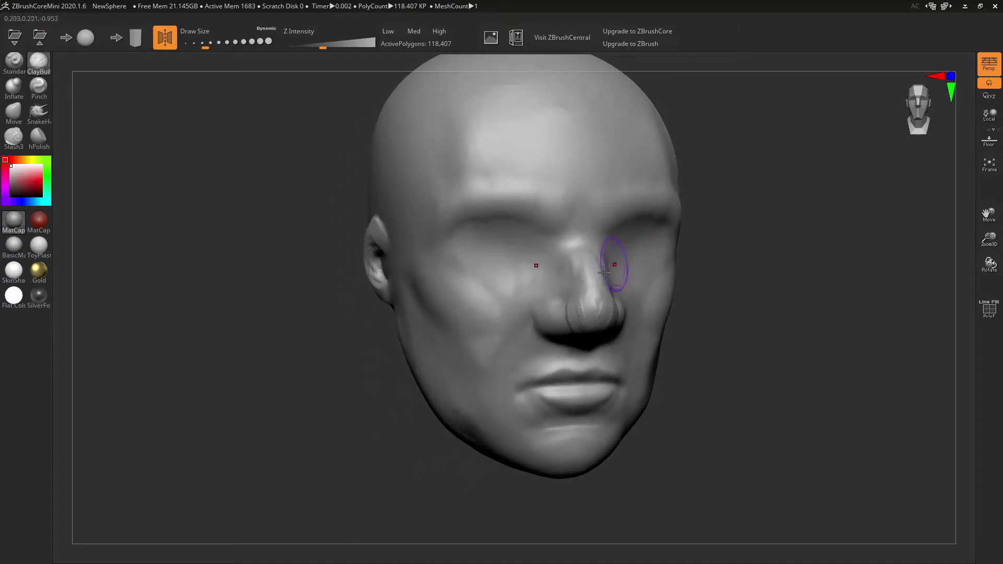
{"action": "left_click_drag", "start_coordinate": [581, 292], "coordinate": [591, 331]}
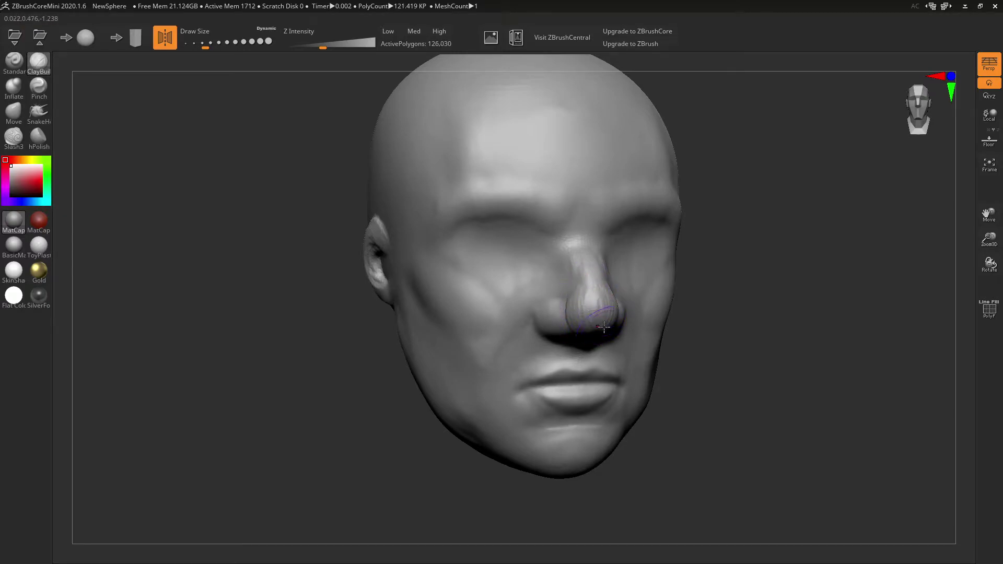
{"action": "mouse_move", "coordinate": [674, 298]}
{"action": "right_mouse_down"}
{"action": "mouse_move", "coordinate": [599, 314]}
{"action": "mouse_move", "coordinate": [577, 298]}
{"action": "mouse_move", "coordinate": [607, 323]}
{"action": "right_mouse_up"}
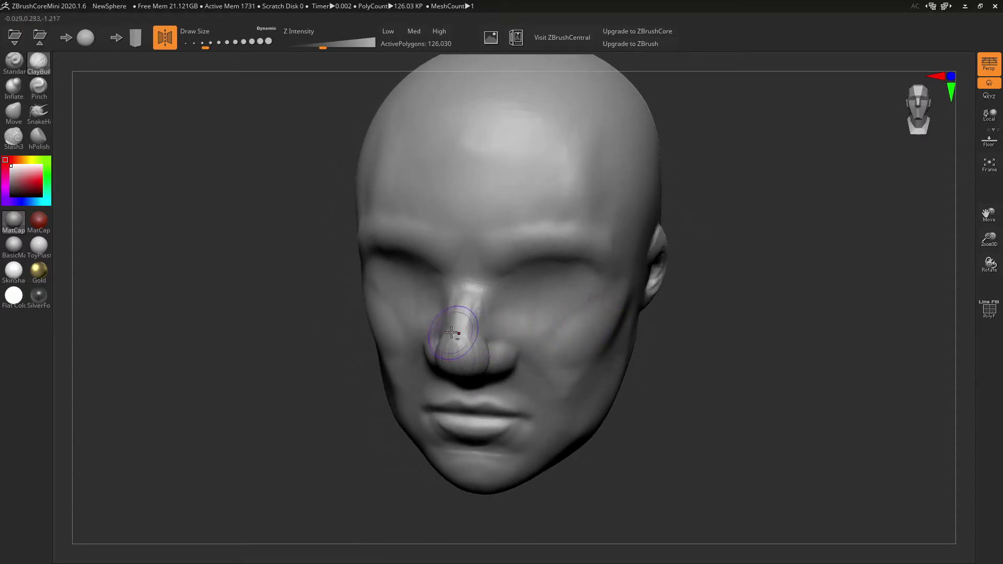
{"action": "mouse_move", "coordinate": [453, 332]}
{"action": "left_mouse_down"}
{"action": "mouse_move", "coordinate": [459, 327]}
{"action": "mouse_move", "coordinate": [459, 351]}
{"action": "mouse_move", "coordinate": [473, 300]}
{"action": "left_mouse_up"}
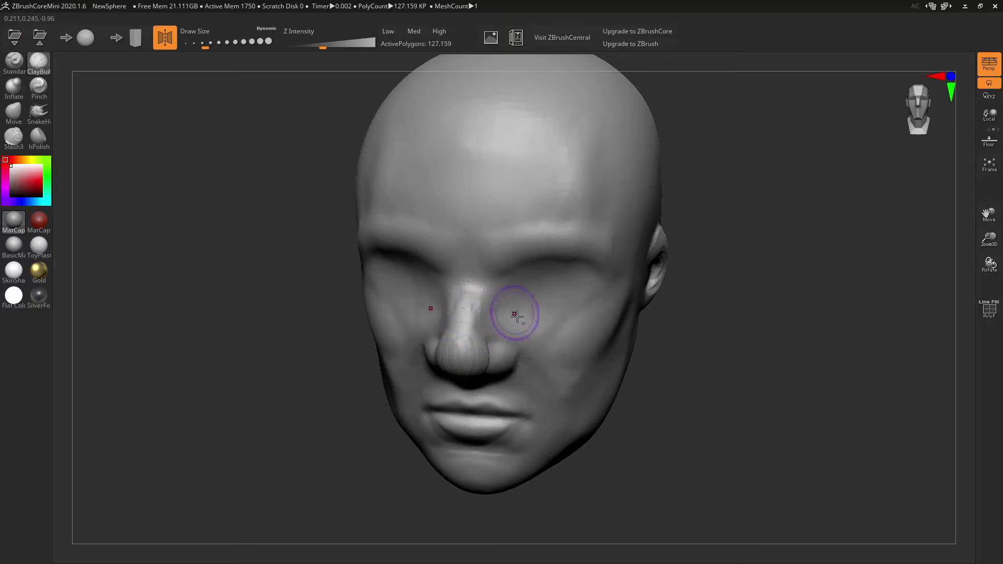
{"action": "mouse_move", "coordinate": [517, 315]}
{"action": "right_mouse_down"}
{"action": "mouse_move", "coordinate": [526, 278]}
{"action": "mouse_move", "coordinate": [513, 261]}
{"action": "right_mouse_up"}
{"action": "left_click_drag", "start_coordinate": [495, 210], "coordinate": [506, 218]}
{"action": "mouse_move", "coordinate": [527, 170]}
{"action": "right_mouse_down"}
{"action": "mouse_move", "coordinate": [491, 157]}
{"action": "mouse_move", "coordinate": [460, 161]}
{"action": "right_mouse_up"}
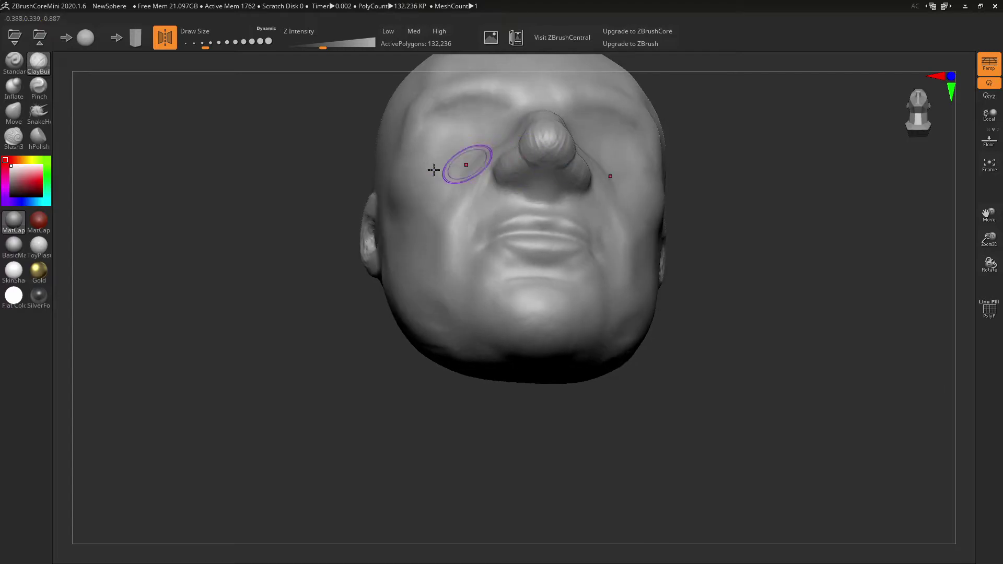
Adjust the shape of the nose bridge beside the inner eye socket with the Move brush
{"action": "left_click", "coordinate": [14, 114]}
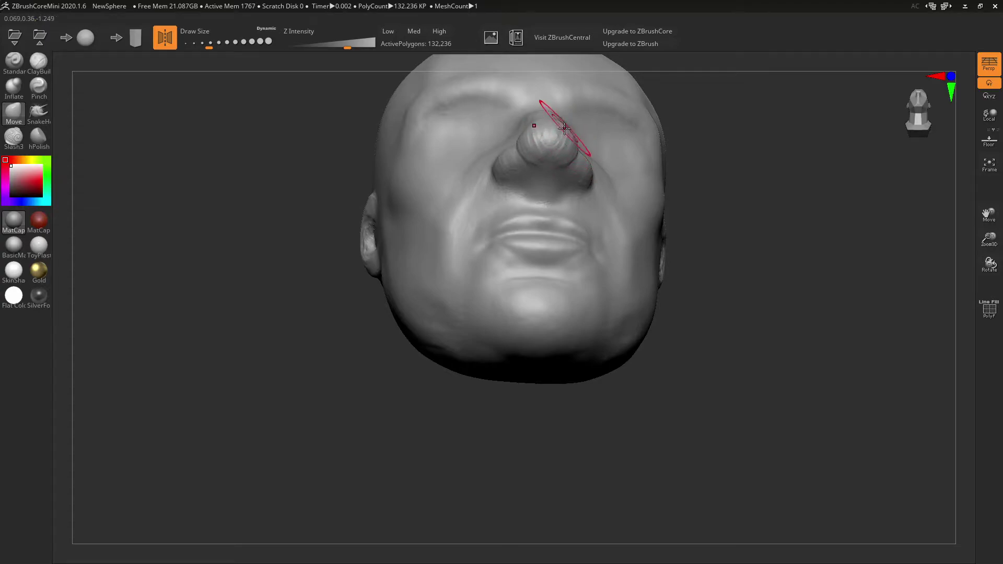
{"action": "mouse_move", "coordinate": [561, 133]}
{"action": "right_mouse_down"}
{"action": "mouse_move", "coordinate": [426, 166]}
{"action": "mouse_move", "coordinate": [463, 157]}
{"action": "mouse_move", "coordinate": [442, 206]}
{"action": "mouse_move", "coordinate": [472, 204]}
{"action": "right_mouse_up"}
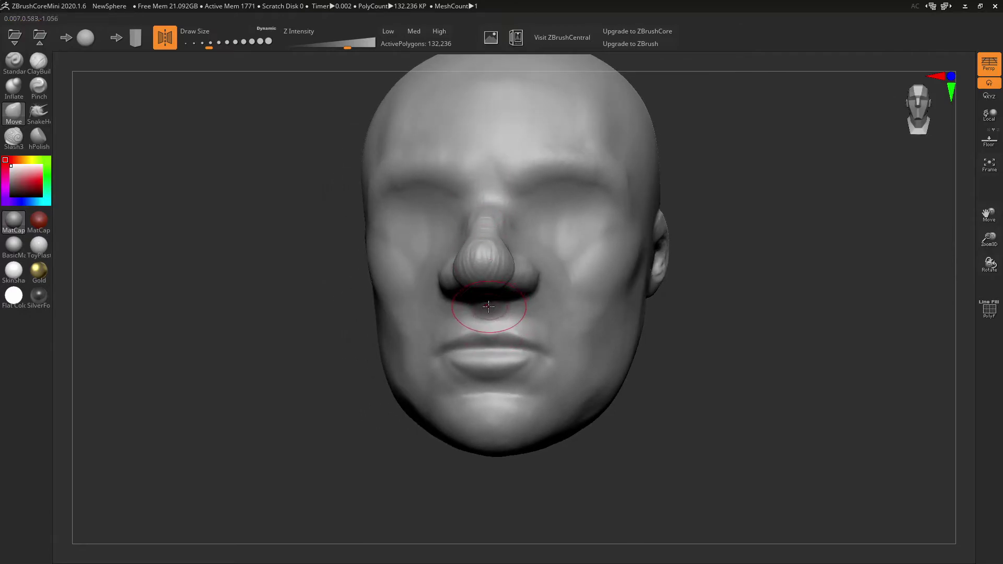
{"action": "right_click_drag", "start_coordinate": [516, 283], "coordinate": [555, 279]}
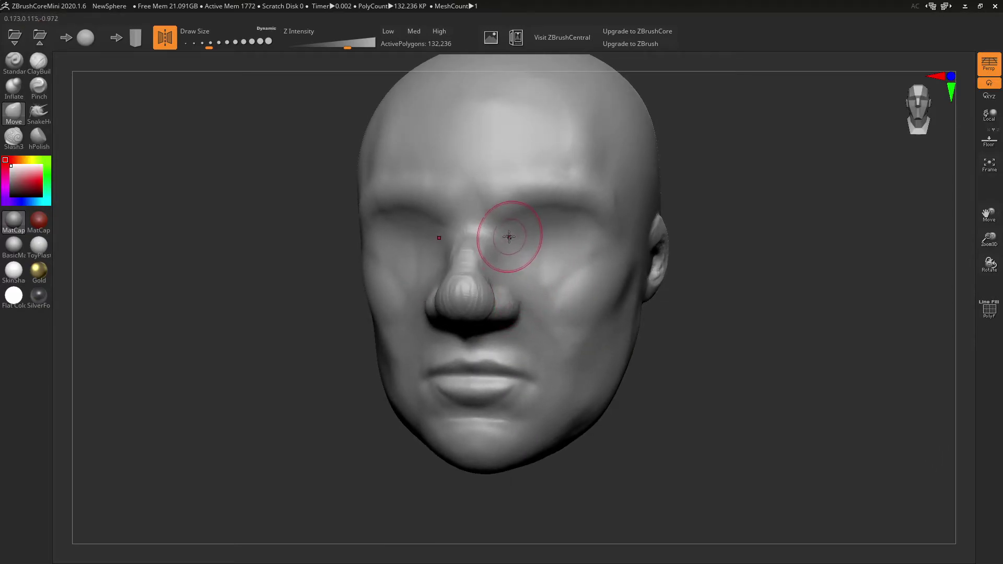
{"action": "mouse_move", "coordinate": [510, 237]}
{"action": "left_mouse_down"}
{"action": "mouse_move", "coordinate": [491, 229]}
{"action": "mouse_move", "coordinate": [505, 239]}
{"action": "left_mouse_up"}
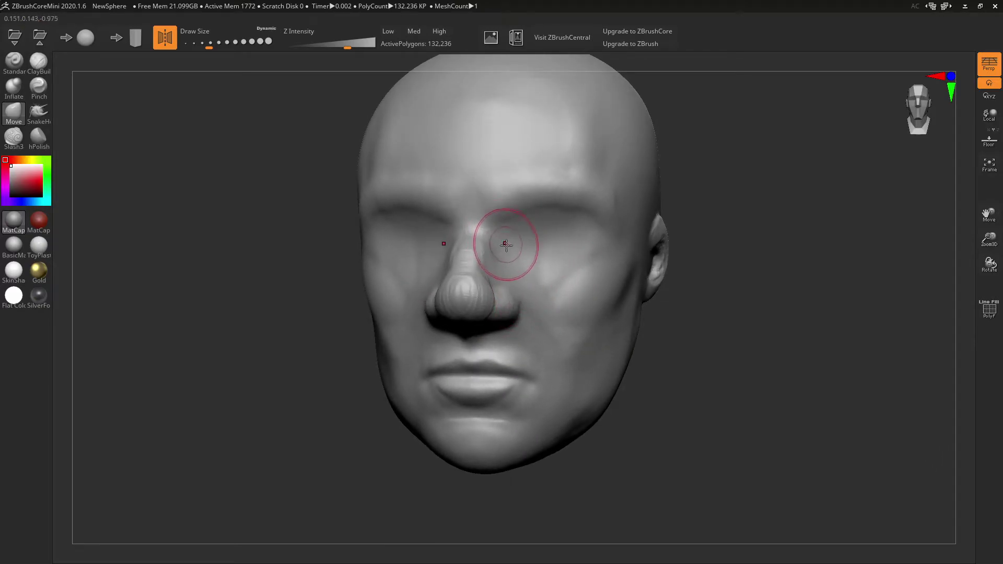
Pull the outer rims of the ears outward from the head with the Move brush
{"action": "mouse_move", "coordinate": [538, 234]}
{"action": "right_mouse_down"}
{"action": "mouse_move", "coordinate": [580, 259]}
{"action": "mouse_move", "coordinate": [661, 227]}
{"action": "right_mouse_up"}
{"action": "left_click_drag", "start_coordinate": [668, 225], "coordinate": [684, 231]}
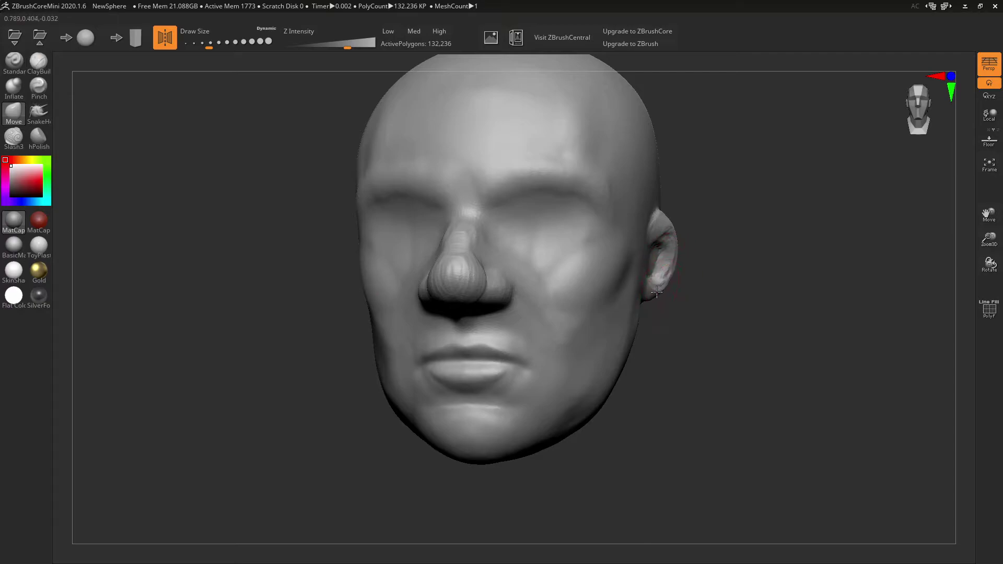
{"action": "mouse_move", "coordinate": [685, 281]}
{"action": "right_mouse_down"}
{"action": "mouse_move", "coordinate": [634, 321]}
{"action": "mouse_move", "coordinate": [602, 285]}
{"action": "mouse_move", "coordinate": [618, 271]}
{"action": "right_mouse_up"}
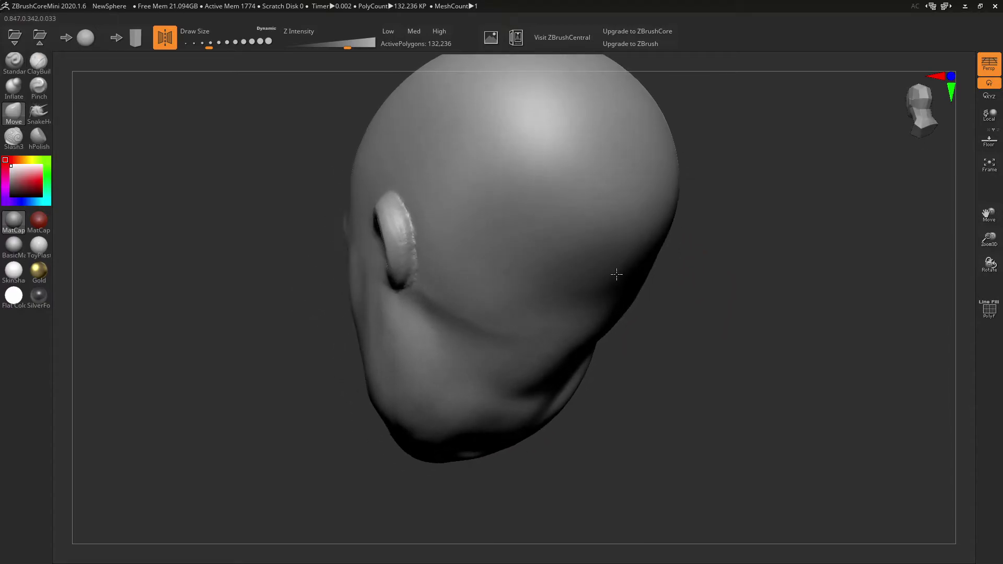
Smooth the back, outer edge and inner hollow of the ear, with ClayBuildup as the active brush
{"action": "left_click", "coordinate": [42, 58]}
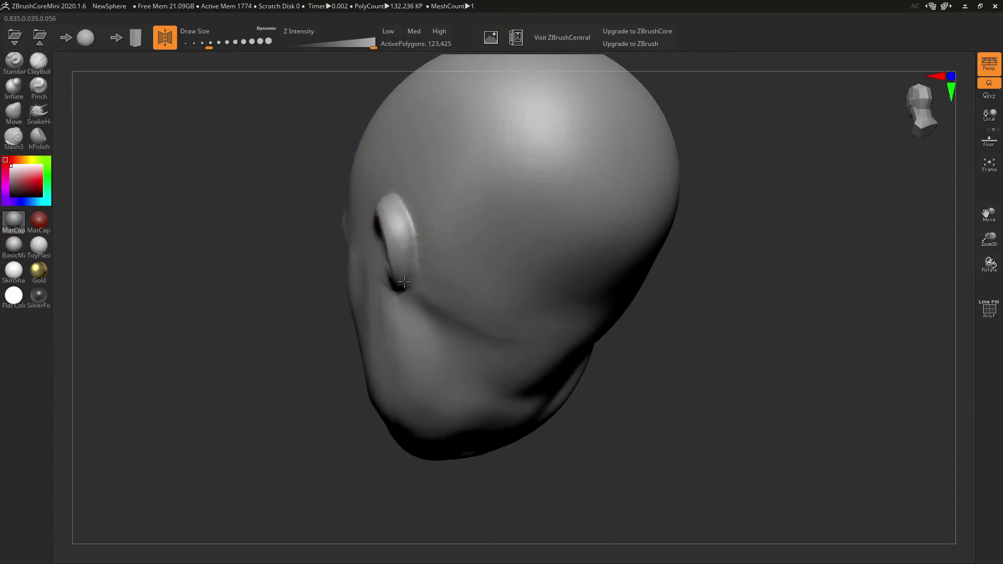
{"action": "left_click_drag", "start_coordinate": [405, 282], "coordinate": [410, 225], "text": "shift"}
{"action": "right_click_drag", "start_coordinate": [444, 207], "coordinate": [559, 230]}
{"action": "left_click_drag", "start_coordinate": [563, 224], "coordinate": [575, 274], "text": "shift"}
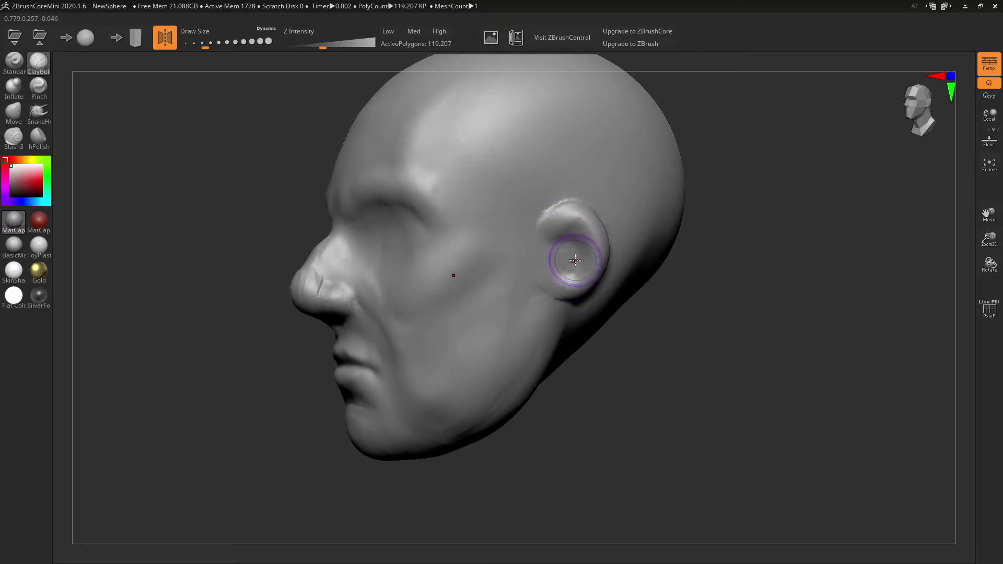
Sculpt the ear's helix rim and inner hollow with a smaller ClayBuildup brush, then define and smooth the rear edge
{"action": "key", "text": "bracketleft"}
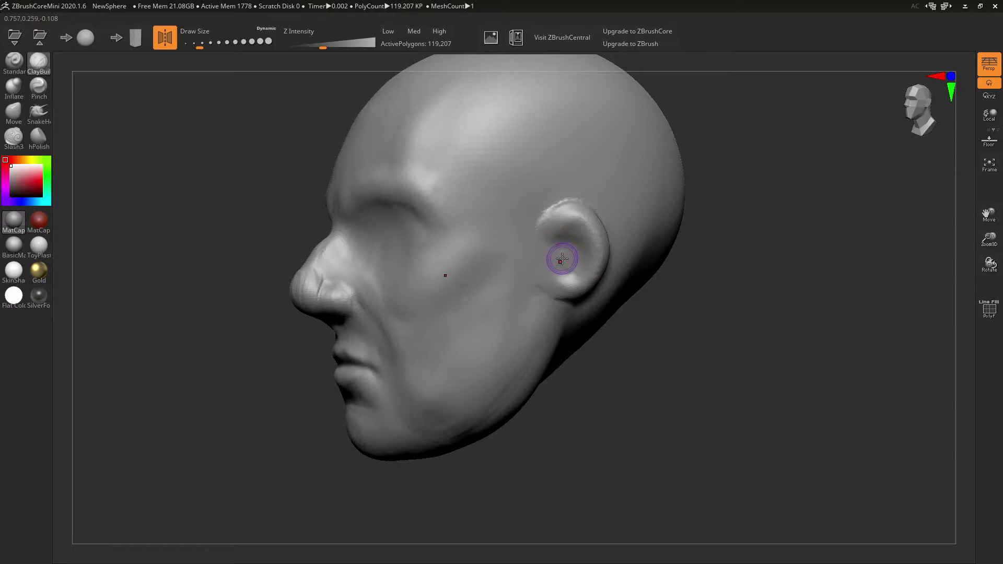
{"action": "mouse_move", "coordinate": [561, 256]}
{"action": "left_mouse_down"}
{"action": "mouse_move", "coordinate": [560, 224]}
{"action": "mouse_move", "coordinate": [575, 209]}
{"action": "mouse_move", "coordinate": [588, 214]}
{"action": "mouse_move", "coordinate": [571, 199]}
{"action": "mouse_move", "coordinate": [616, 230]}
{"action": "left_mouse_up"}
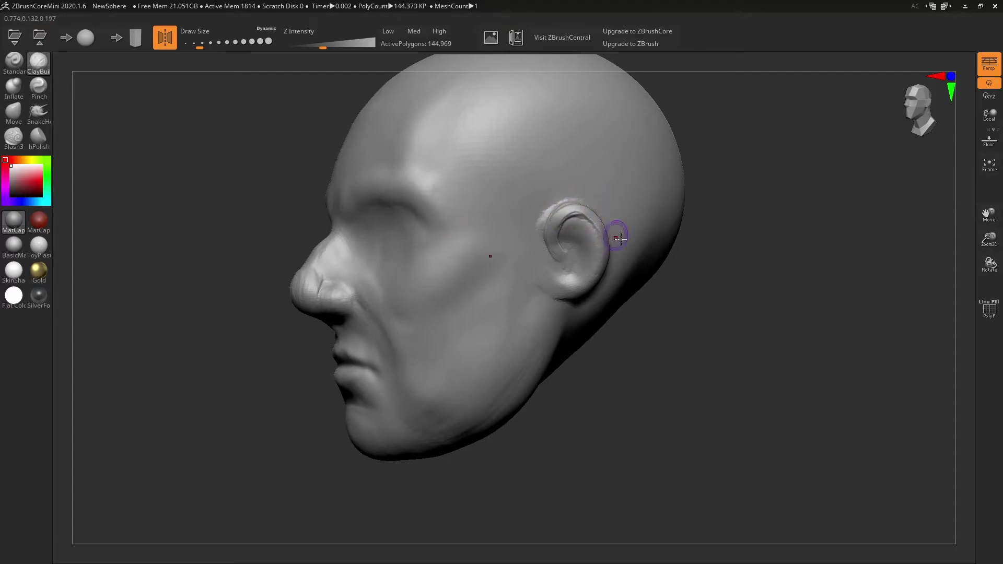
{"action": "right_click_drag", "start_coordinate": [616, 231], "coordinate": [455, 254]}
{"action": "mouse_move", "coordinate": [456, 255]}
{"action": "left_mouse_down"}
{"action": "mouse_move", "coordinate": [433, 260]}
{"action": "mouse_move", "coordinate": [417, 230]}
{"action": "left_mouse_up"}
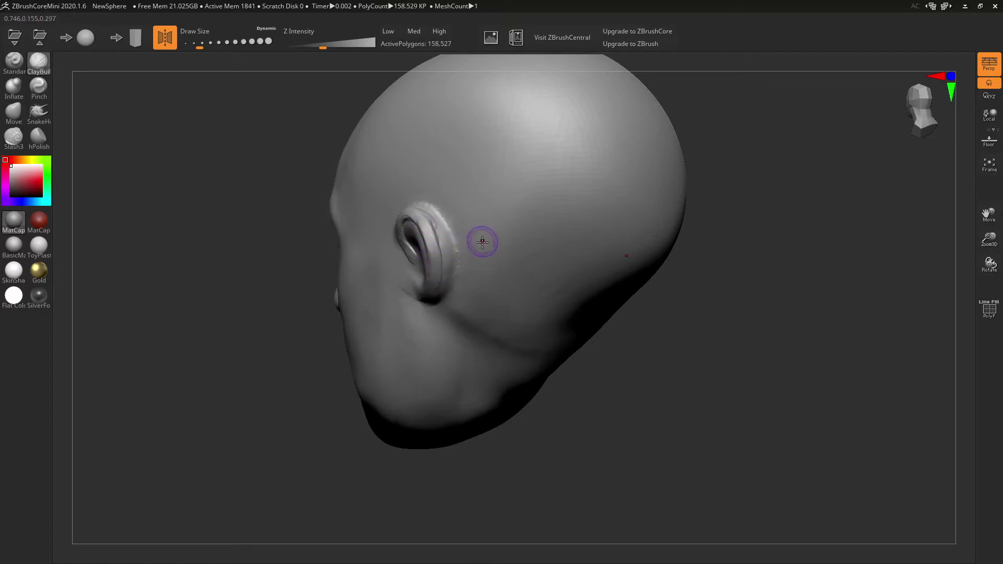
{"action": "right_click_drag", "start_coordinate": [481, 239], "coordinate": [492, 240]}
{"action": "left_click_drag", "start_coordinate": [492, 240], "coordinate": [490, 243], "text": "shift"}
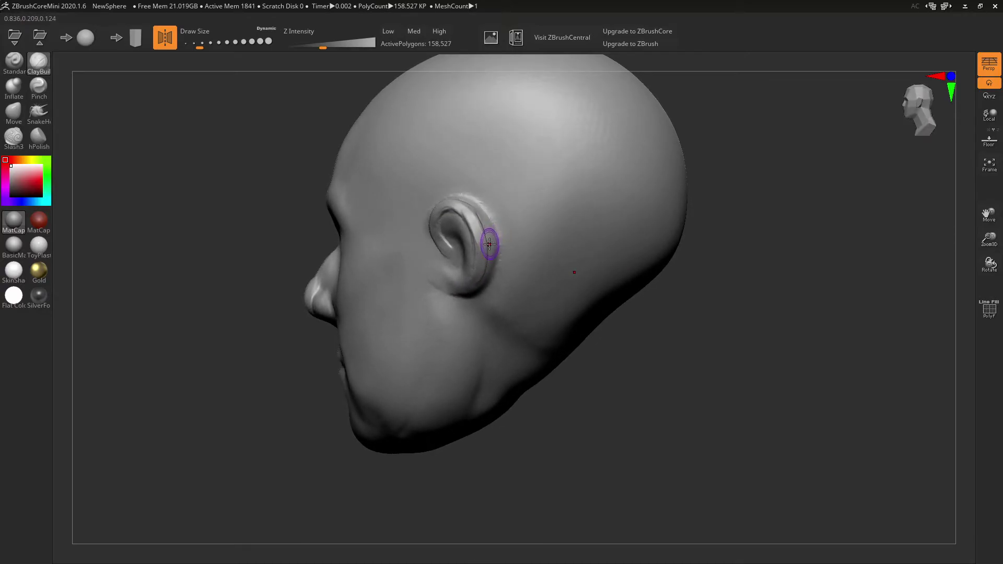
Define the rear and lower rim of the ear down to the lobe with ClayBuildup strokes
{"action": "right_click_drag", "start_coordinate": [493, 242], "coordinate": [507, 205]}
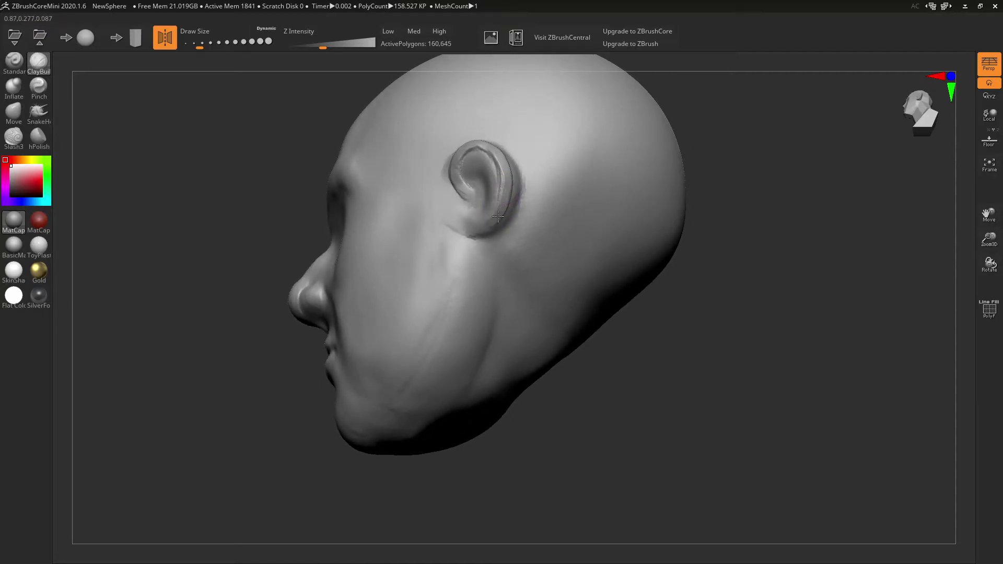
{"action": "left_click_drag", "start_coordinate": [500, 209], "coordinate": [507, 169]}
{"action": "mouse_move", "coordinate": [466, 230]}
{"action": "left_mouse_down"}
{"action": "mouse_move", "coordinate": [477, 236]}
{"action": "mouse_move", "coordinate": [504, 206]}
{"action": "mouse_move", "coordinate": [493, 219]}
{"action": "left_mouse_up"}
{"action": "mouse_move", "coordinate": [501, 191]}
{"action": "right_mouse_down"}
{"action": "mouse_move", "coordinate": [523, 236]}
{"action": "mouse_move", "coordinate": [513, 217]}
{"action": "right_mouse_up"}
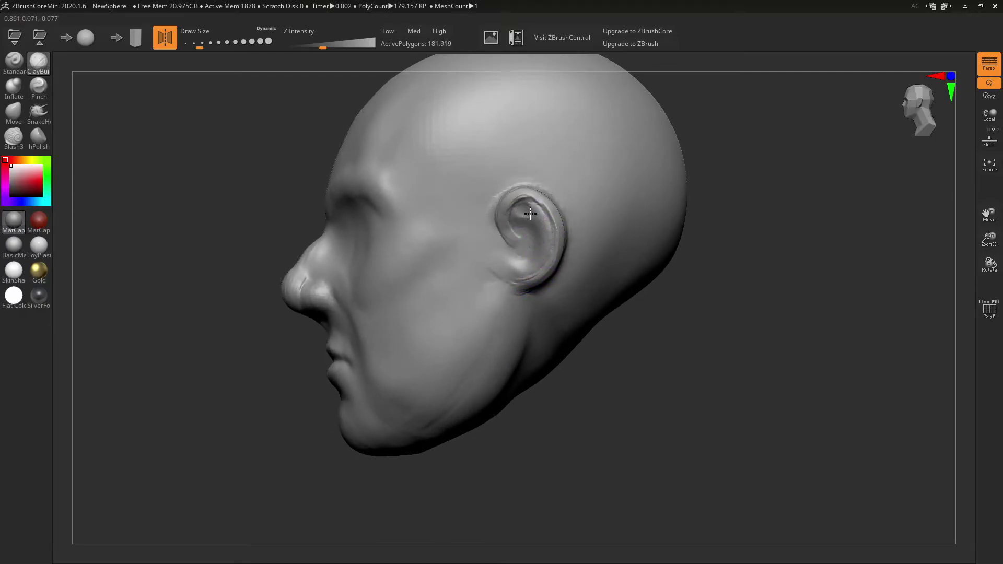
Build the ear's inner fold and the tragus in front of the canal, and shape the underside of the lobe
{"action": "mouse_move", "coordinate": [530, 213]}
{"action": "left_mouse_down"}
{"action": "mouse_move", "coordinate": [514, 217]}
{"action": "mouse_move", "coordinate": [536, 228]}
{"action": "left_mouse_up"}
{"action": "mouse_move", "coordinate": [515, 253]}
{"action": "left_mouse_down"}
{"action": "mouse_move", "coordinate": [527, 251]}
{"action": "mouse_move", "coordinate": [504, 256]}
{"action": "left_mouse_up"}
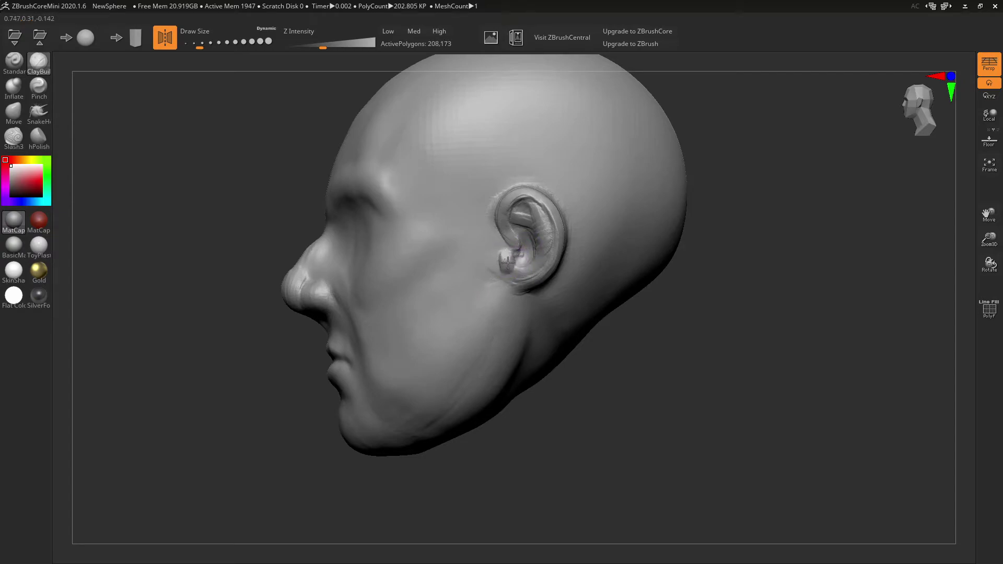
{"action": "left_click_drag", "start_coordinate": [531, 294], "coordinate": [538, 252]}
{"action": "right_click_drag", "start_coordinate": [538, 251], "coordinate": [528, 208]}
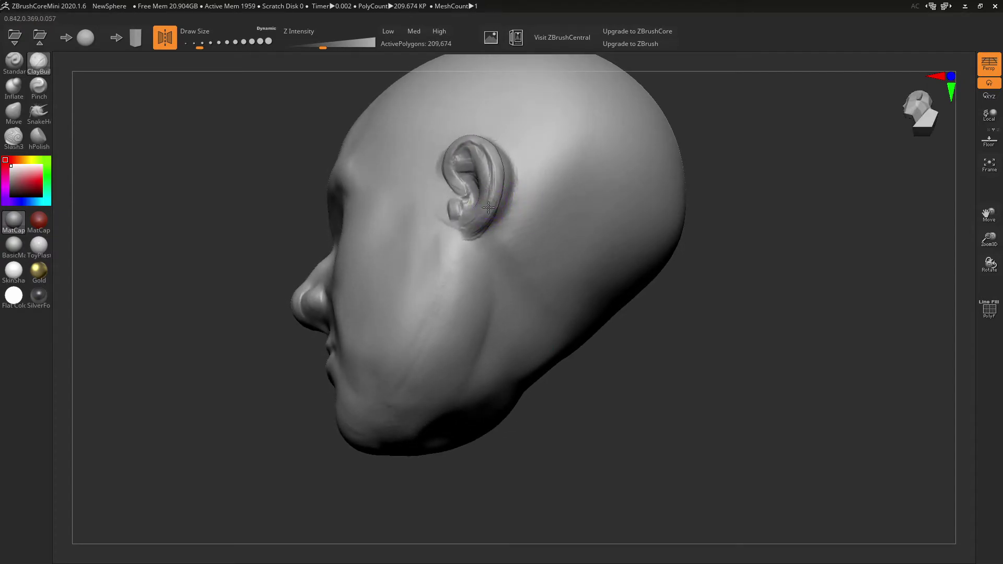
{"action": "left_click_drag", "start_coordinate": [464, 238], "coordinate": [472, 223]}
Refine the ear's rim, inner folds and lobe with ClayBuildup, and smooth them together with the tragus
{"action": "mouse_move", "coordinate": [491, 201]}
{"action": "right_mouse_down"}
{"action": "mouse_move", "coordinate": [538, 188]}
{"action": "mouse_move", "coordinate": [528, 193]}
{"action": "right_mouse_up"}
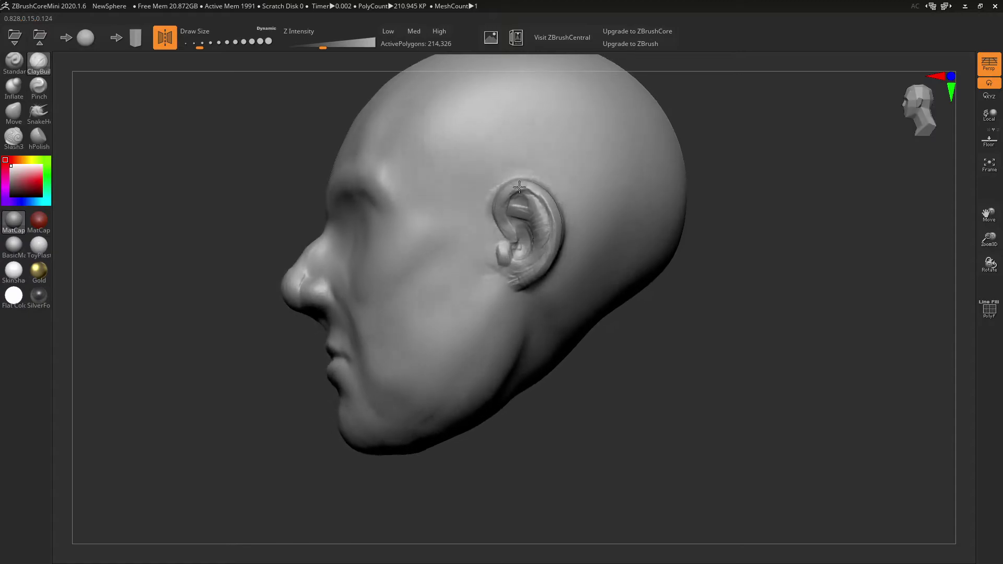
{"action": "mouse_move", "coordinate": [527, 194]}
{"action": "left_mouse_down"}
{"action": "mouse_move", "coordinate": [546, 211]}
{"action": "mouse_move", "coordinate": [529, 254]}
{"action": "left_mouse_up"}
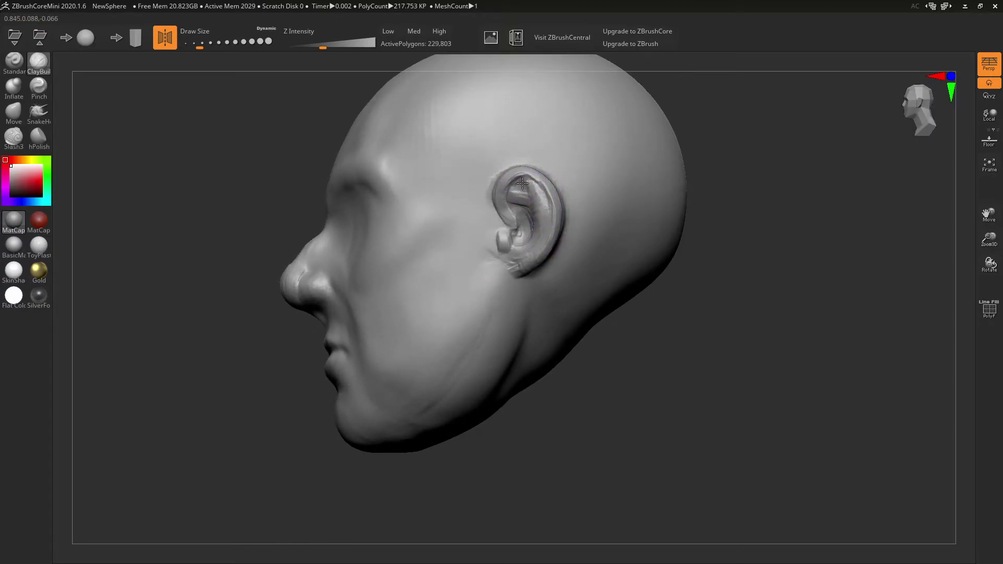
{"action": "left_click_drag", "start_coordinate": [522, 184], "coordinate": [560, 219]}
{"action": "mouse_move", "coordinate": [498, 250]}
{"action": "left_mouse_down"}
{"action": "mouse_move", "coordinate": [497, 235]}
{"action": "mouse_move", "coordinate": [497, 253]}
{"action": "mouse_move", "coordinate": [499, 244]}
{"action": "mouse_move", "coordinate": [532, 256]}
{"action": "left_mouse_up"}
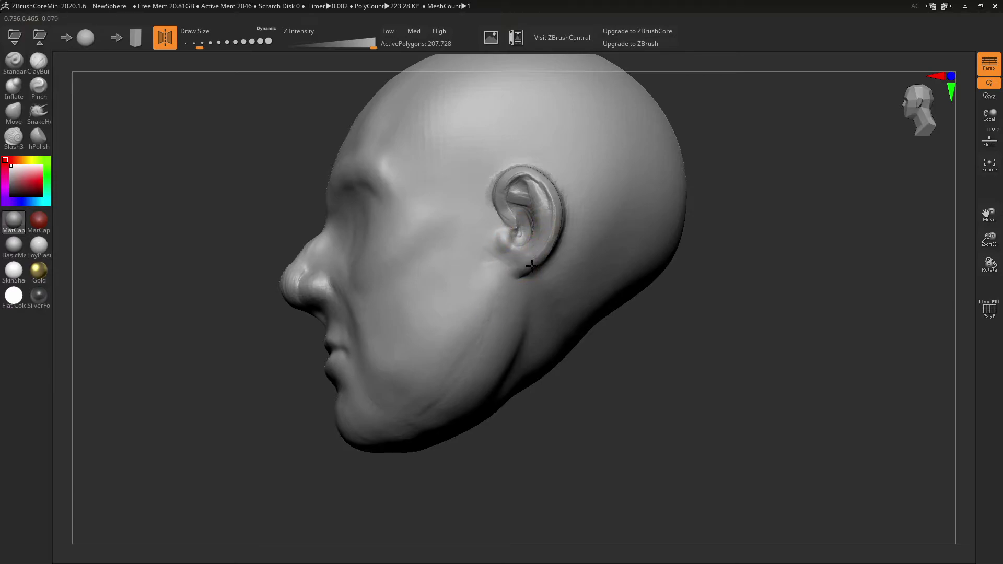
{"action": "left_click_drag", "start_coordinate": [530, 179], "coordinate": [511, 223], "text": "shift"}
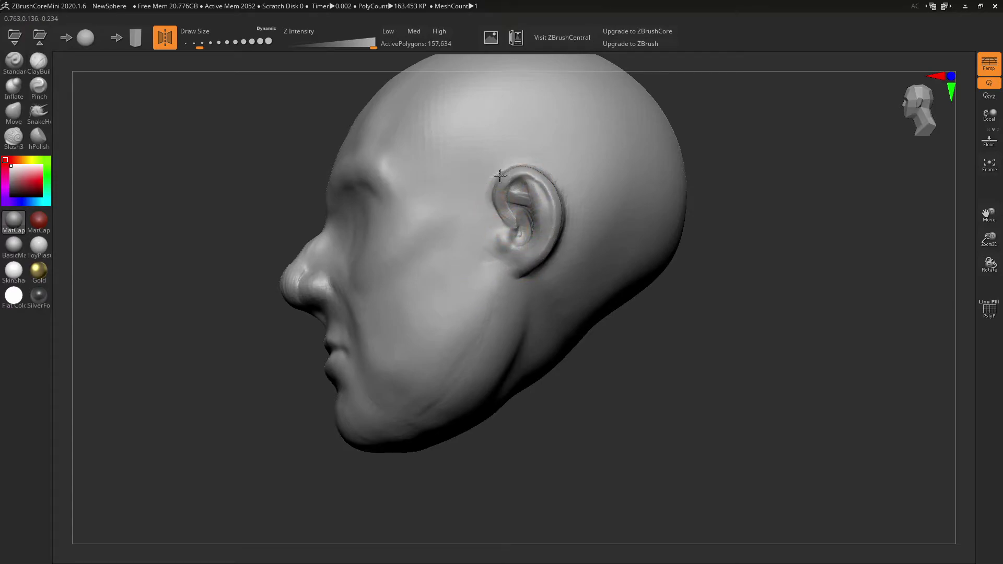
{"action": "left_click_drag", "start_coordinate": [500, 175], "coordinate": [519, 219], "text": "shift"}
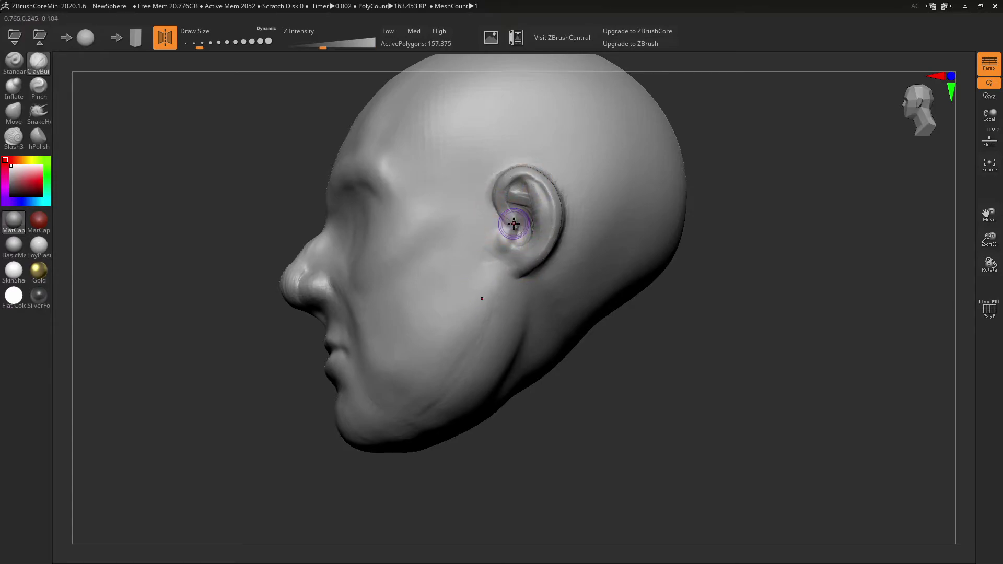
Adjust the ear's outer contour and lobe from the side and back with the Move brush
{"action": "left_click", "coordinate": [10, 116]}
{"action": "mouse_move", "coordinate": [580, 198]}
{"action": "right_mouse_down"}
{"action": "mouse_move", "coordinate": [622, 196]}
{"action": "mouse_move", "coordinate": [609, 201]}
{"action": "right_mouse_up"}
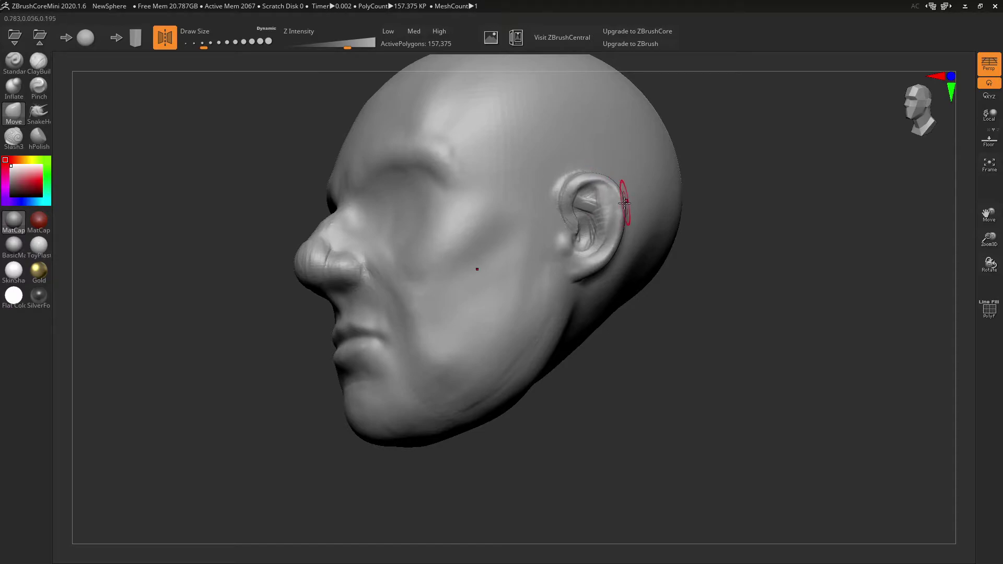
{"action": "mouse_move", "coordinate": [617, 244]}
{"action": "right_mouse_down"}
{"action": "mouse_move", "coordinate": [560, 315]}
{"action": "mouse_move", "coordinate": [571, 358]}
{"action": "mouse_move", "coordinate": [558, 330]}
{"action": "mouse_move", "coordinate": [433, 325]}
{"action": "right_mouse_up"}
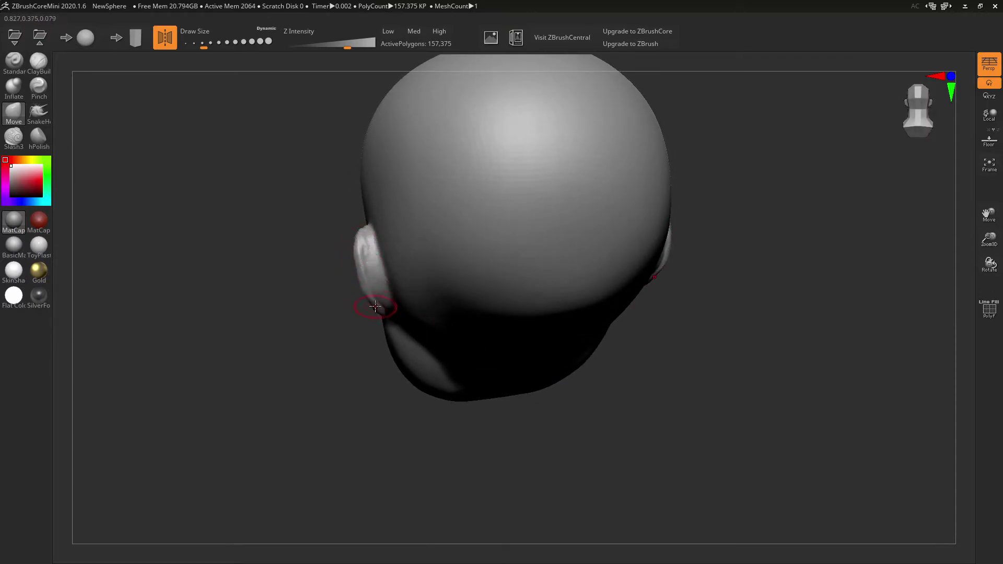
{"action": "right_click_drag", "start_coordinate": [471, 308], "coordinate": [686, 218]}
Build up the upper and rear rim of the ear with ClayBuildup strokes from above and behind
{"action": "left_click", "coordinate": [41, 65]}
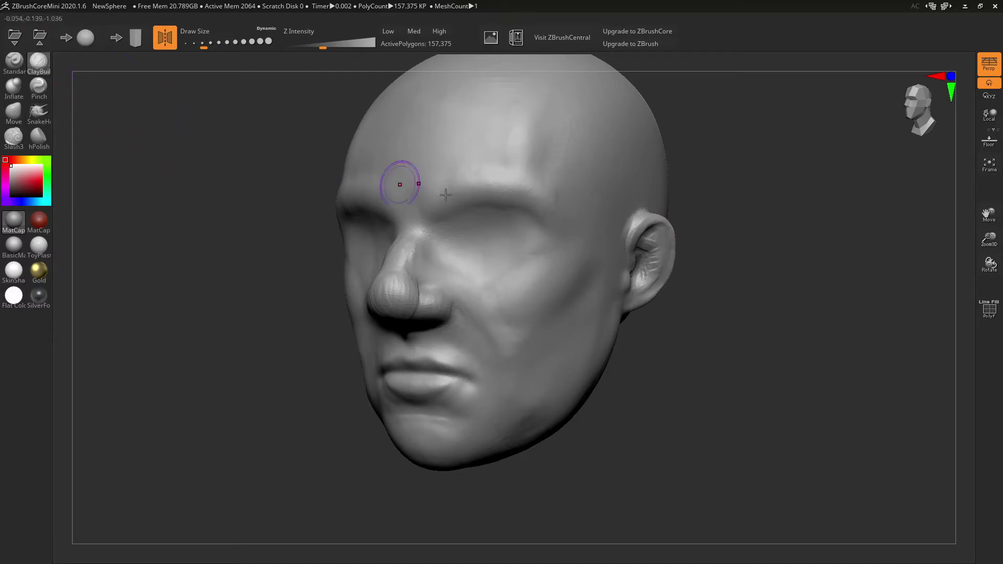
{"action": "right_click_drag", "start_coordinate": [400, 180], "coordinate": [660, 272]}
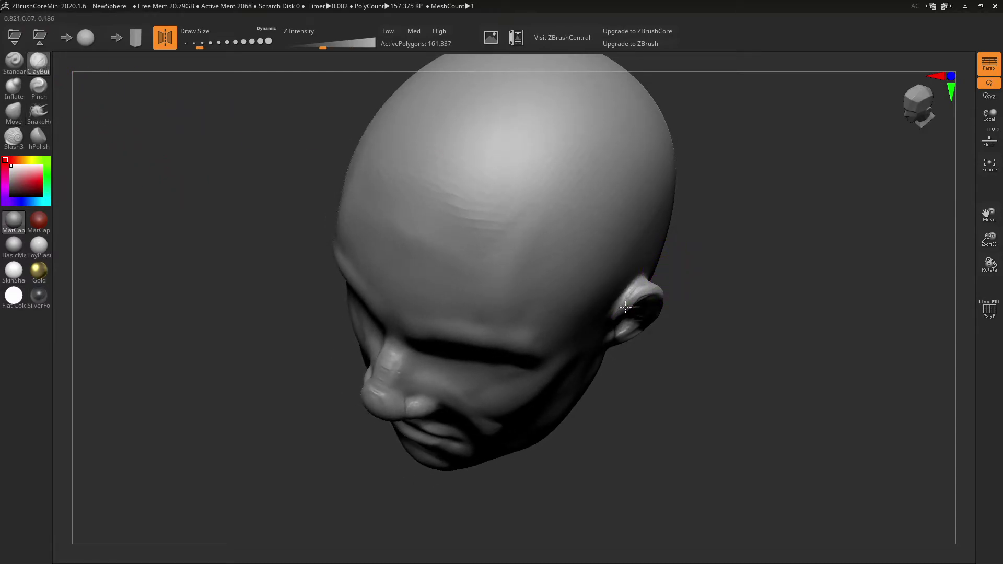
{"action": "left_click_drag", "start_coordinate": [625, 307], "coordinate": [639, 293]}
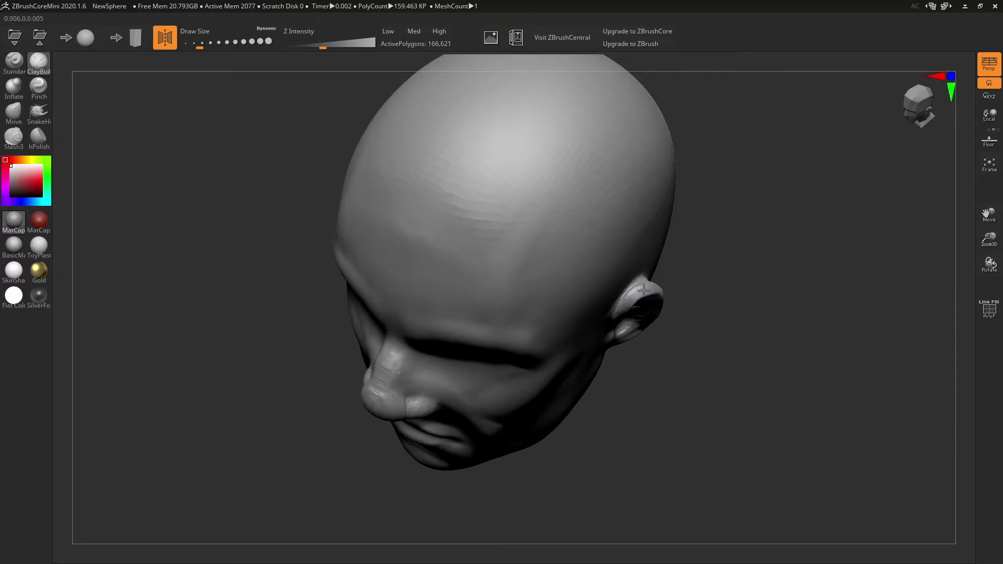
{"action": "right_click_drag", "start_coordinate": [633, 304], "coordinate": [472, 263]}
{"action": "mouse_move", "coordinate": [472, 263]}
{"action": "left_mouse_down"}
{"action": "mouse_move", "coordinate": [440, 230]}
{"action": "mouse_move", "coordinate": [468, 283]}
{"action": "left_mouse_up"}
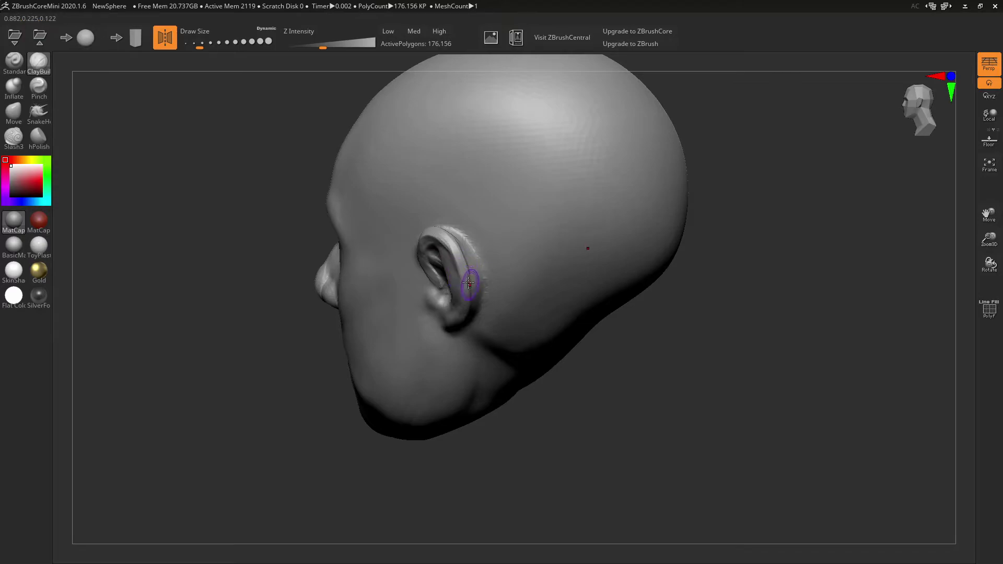
{"action": "mouse_move", "coordinate": [470, 269]}
{"action": "right_mouse_down"}
{"action": "mouse_move", "coordinate": [475, 173]}
{"action": "mouse_move", "coordinate": [439, 206]}
{"action": "right_mouse_up"}
{"action": "mouse_move", "coordinate": [439, 205]}
{"action": "left_mouse_down"}
{"action": "mouse_move", "coordinate": [422, 234]}
{"action": "mouse_move", "coordinate": [424, 170]}
{"action": "mouse_move", "coordinate": [418, 240]}
{"action": "mouse_move", "coordinate": [415, 217]}
{"action": "mouse_move", "coordinate": [435, 195]}
{"action": "left_mouse_up"}
{"action": "right_click_drag", "start_coordinate": [436, 195], "coordinate": [486, 184]}
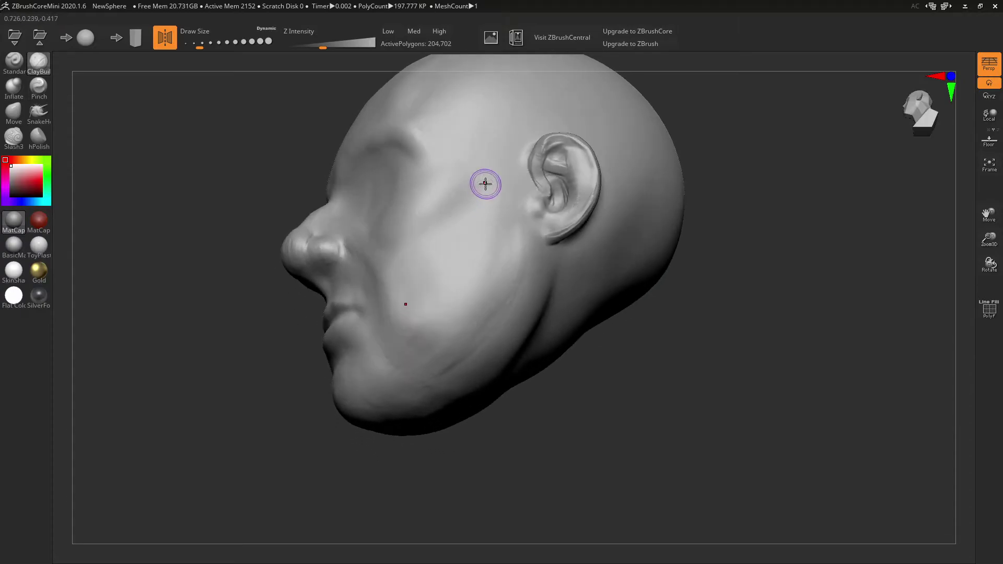
Refine the front of the ear's rim and the hollow and folds inside the ear with ClayBuildup
{"action": "left_click_drag", "start_coordinate": [541, 143], "coordinate": [551, 185]}
{"action": "right_click_drag", "start_coordinate": [571, 163], "coordinate": [555, 181]}
{"action": "mouse_move", "coordinate": [508, 225]}
{"action": "left_mouse_down", "text": "alt"}
{"action": "mouse_move", "coordinate": [500, 238]}
{"action": "mouse_move", "coordinate": [491, 232]}
{"action": "mouse_move", "coordinate": [504, 251]}
{"action": "left_mouse_up", "text": "alt"}
{"action": "key", "text": "b"}
{"action": "key", "text": "c"}
{"action": "key", "text": "b"}
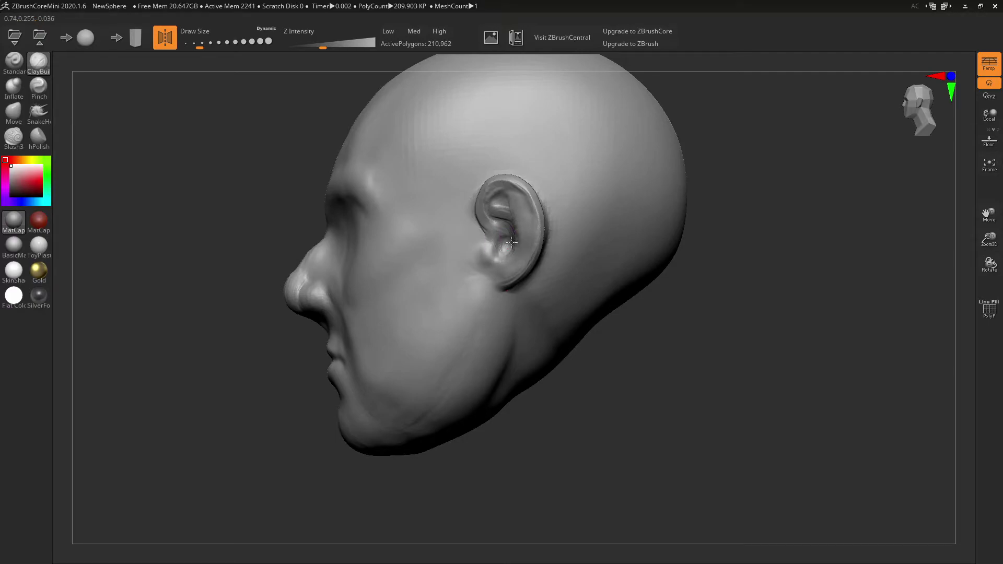
{"action": "left_click_drag", "start_coordinate": [508, 238], "coordinate": [525, 195]}
{"action": "mouse_move", "coordinate": [522, 199]}
{"action": "right_mouse_down"}
{"action": "mouse_move", "coordinate": [575, 196]}
{"action": "mouse_move", "coordinate": [614, 112]}
{"action": "mouse_move", "coordinate": [634, 199]}
{"action": "mouse_move", "coordinate": [573, 203]}
{"action": "right_mouse_up"}
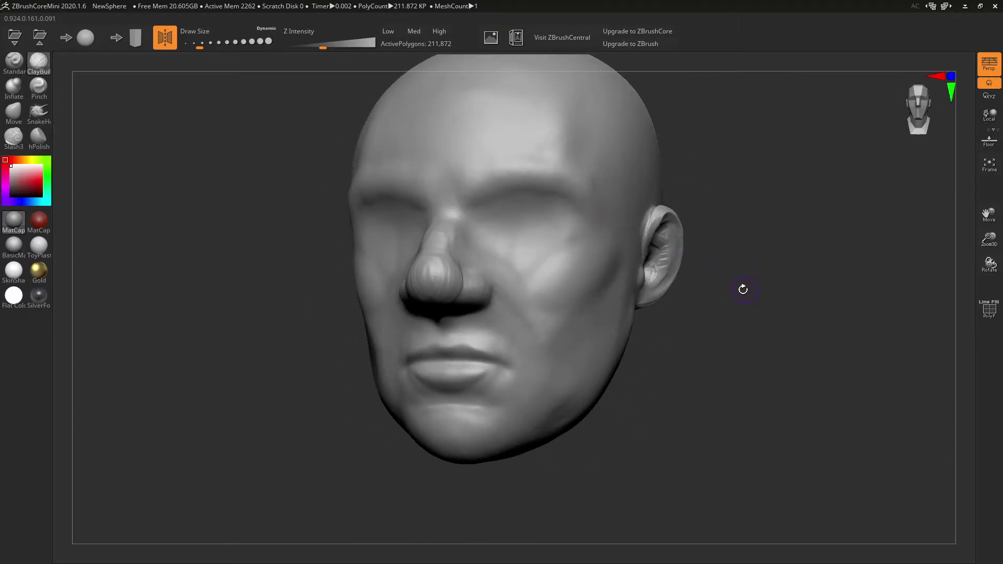
Carve both nostrils into the underside of the nose with ClayBuildup and refine the area beneath it
{"action": "right_click_drag", "start_coordinate": [736, 324], "coordinate": [762, 337]}
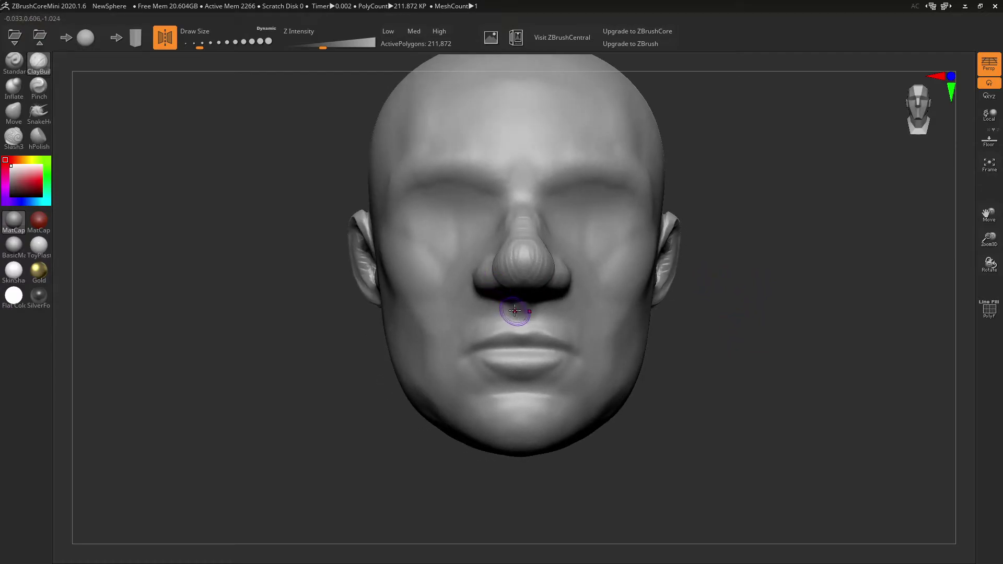
{"action": "right_click_drag", "start_coordinate": [510, 304], "coordinate": [513, 311]}
{"action": "mouse_move", "coordinate": [529, 362]}
{"action": "left_mouse_down"}
{"action": "mouse_move", "coordinate": [529, 344]}
{"action": "mouse_move", "coordinate": [524, 357]}
{"action": "mouse_move", "coordinate": [518, 345]}
{"action": "left_mouse_up"}
{"action": "right_click_drag", "start_coordinate": [522, 347], "coordinate": [522, 164]}
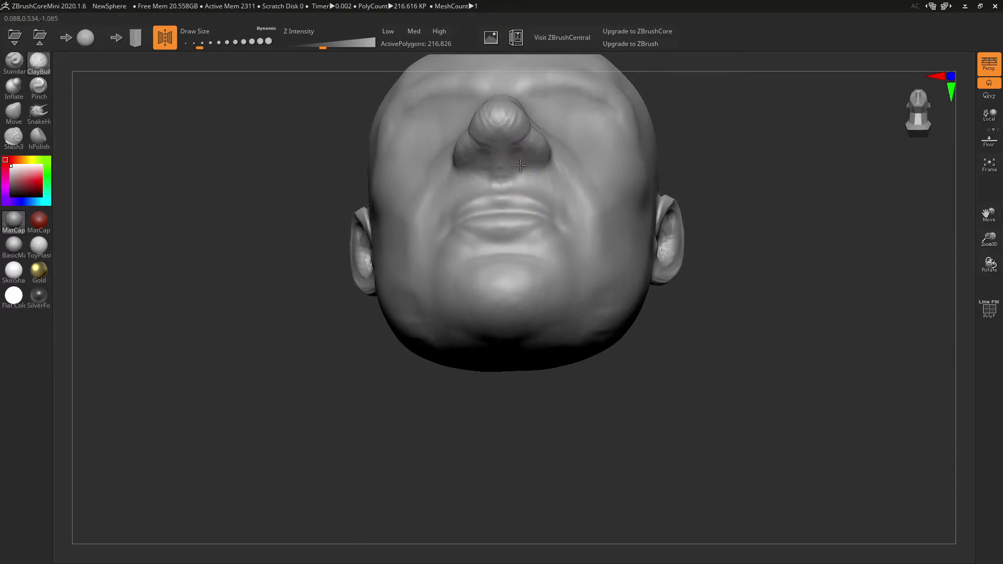
{"action": "left_click_drag", "start_coordinate": [520, 166], "coordinate": [522, 152]}
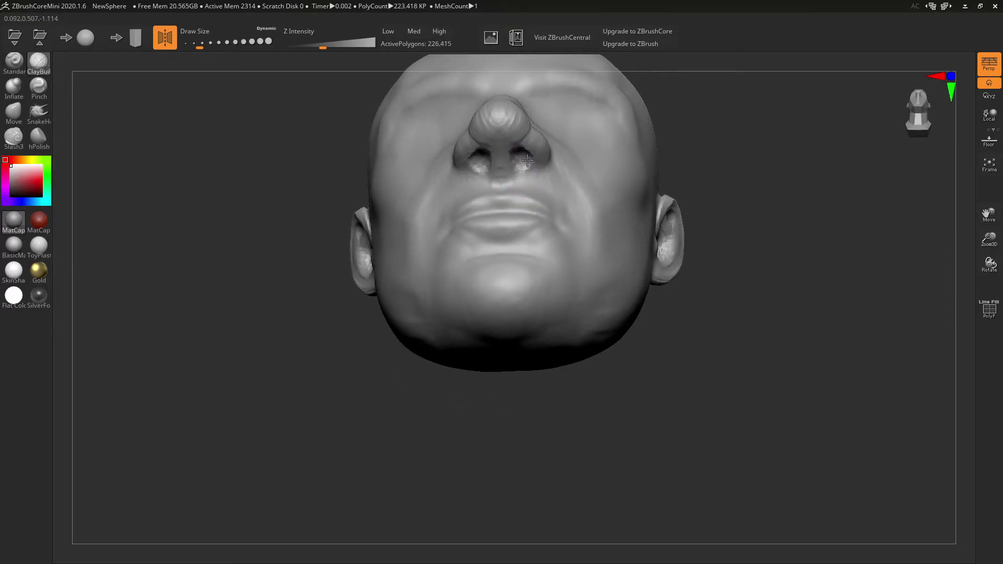
{"action": "mouse_move", "coordinate": [523, 164]}
{"action": "left_mouse_down"}
{"action": "mouse_move", "coordinate": [540, 150]}
{"action": "mouse_move", "coordinate": [510, 162]}
{"action": "left_mouse_up"}
{"action": "right_click_drag", "start_coordinate": [510, 161], "coordinate": [519, 206], "text": "shift"}
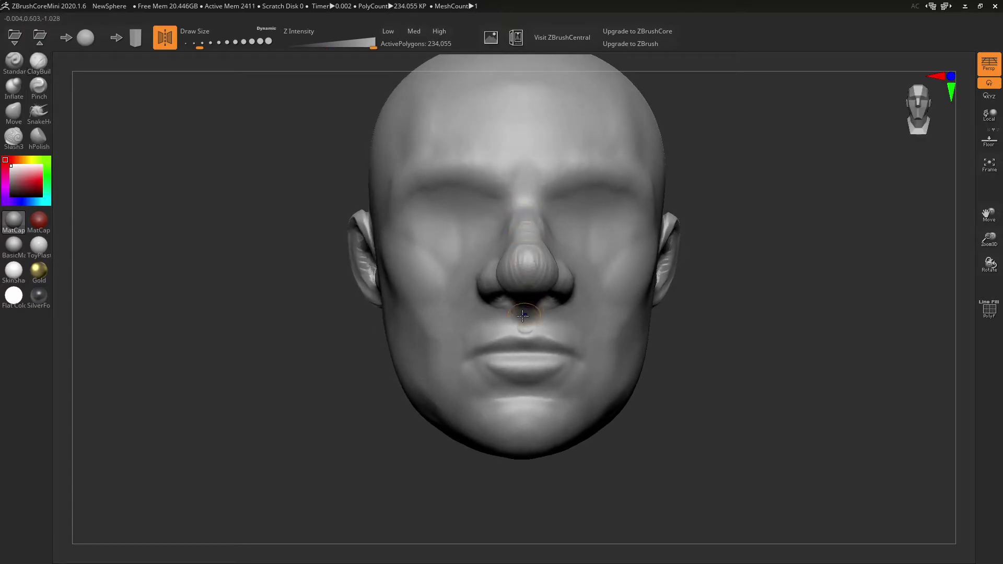
Cut the philtrum between nose and upper lip with Slash3, and build up small clay forms at the mouth corners with ClayBuildup
{"action": "left_click", "coordinate": [13, 137]}
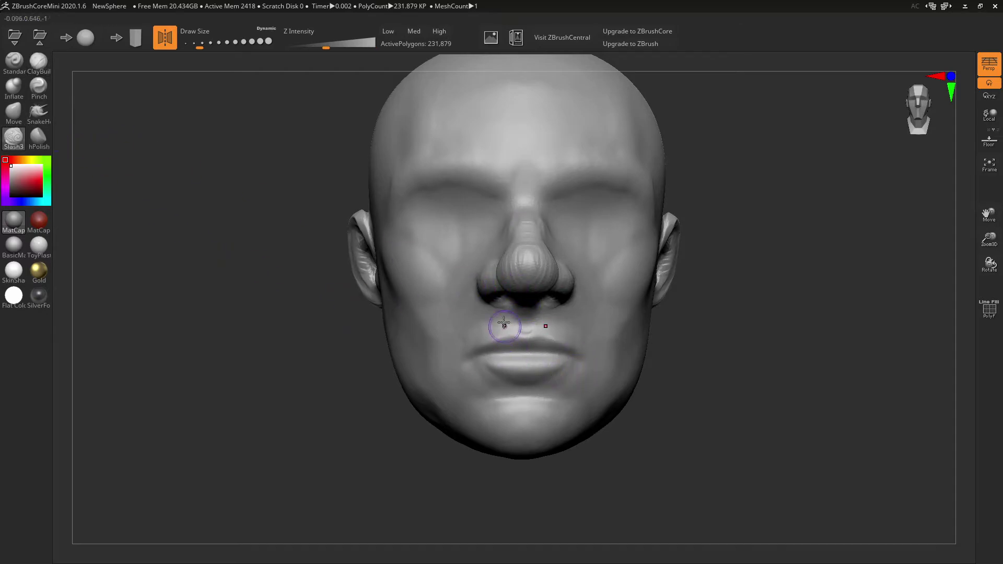
{"action": "left_click_drag", "start_coordinate": [515, 329], "coordinate": [522, 293]}
{"action": "left_click", "coordinate": [39, 61]}
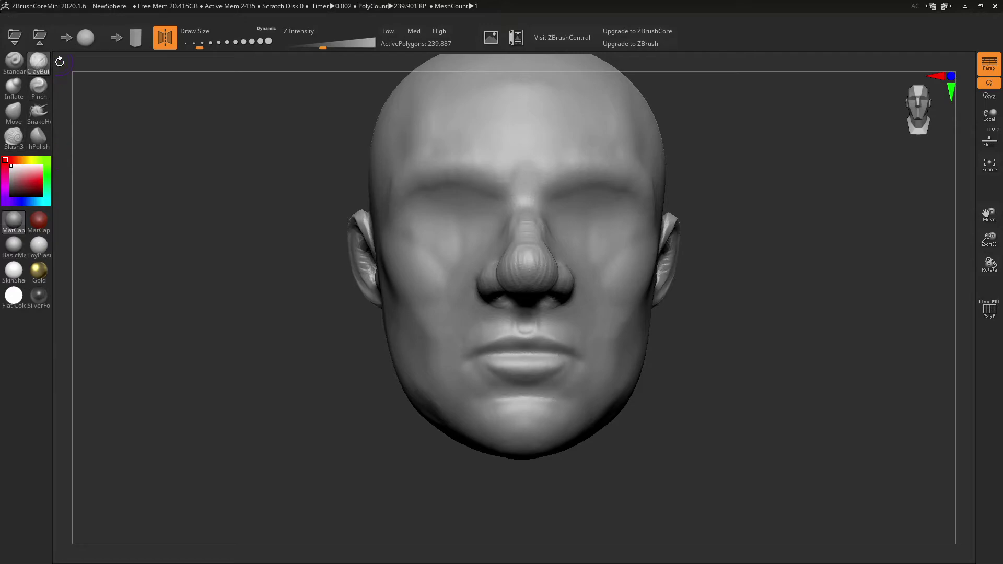
{"action": "left_click_drag", "start_coordinate": [466, 362], "coordinate": [472, 382]}
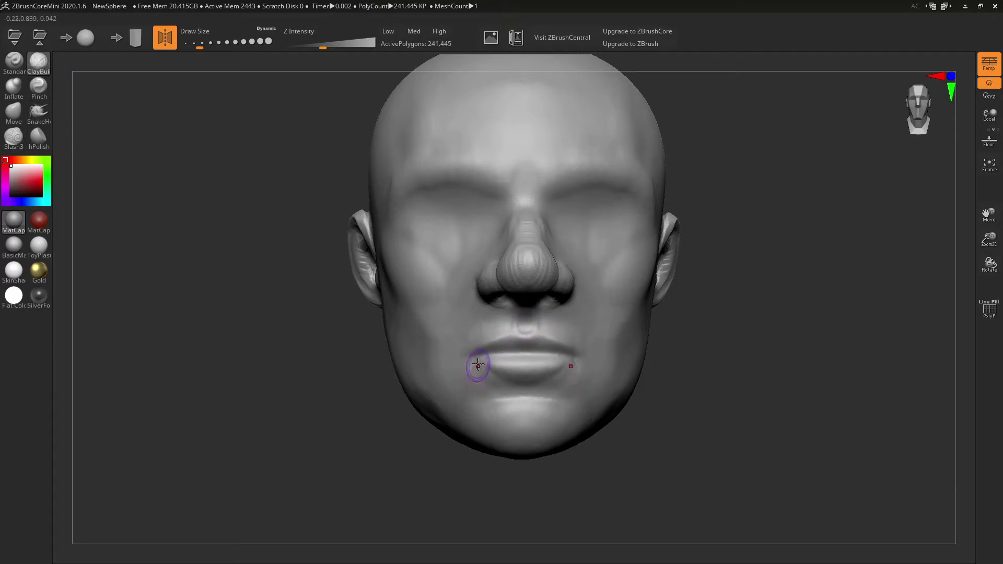
{"action": "key", "text": "ctrl+z"}
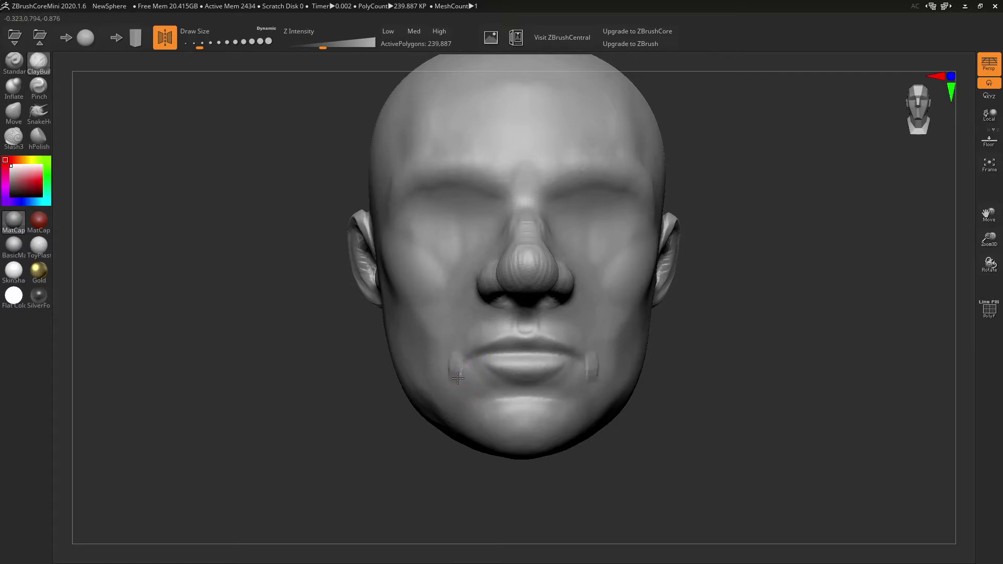
{"action": "mouse_move", "coordinate": [458, 377]}
{"action": "left_mouse_down"}
{"action": "mouse_move", "coordinate": [458, 355]}
{"action": "mouse_move", "coordinate": [466, 384]}
{"action": "mouse_move", "coordinate": [472, 358]}
{"action": "mouse_move", "coordinate": [489, 352]}
{"action": "mouse_move", "coordinate": [573, 357]}
{"action": "mouse_move", "coordinate": [478, 358]}
{"action": "mouse_move", "coordinate": [460, 378]}
{"action": "left_mouse_up"}
Cut the line between the lips out to the mouth corners with Slash3
{"action": "left_click", "coordinate": [14, 137]}
{"action": "left_click", "coordinate": [38, 90]}
{"action": "left_click", "coordinate": [14, 137]}
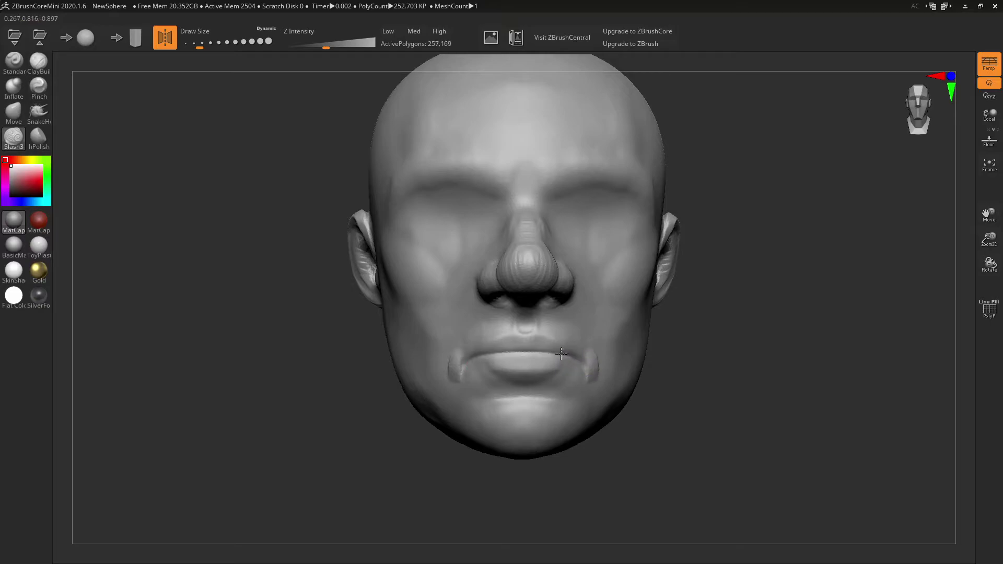
{"action": "mouse_move", "coordinate": [531, 351]}
{"action": "left_mouse_down"}
{"action": "mouse_move", "coordinate": [477, 341]}
{"action": "mouse_move", "coordinate": [465, 355]}
{"action": "left_mouse_up"}
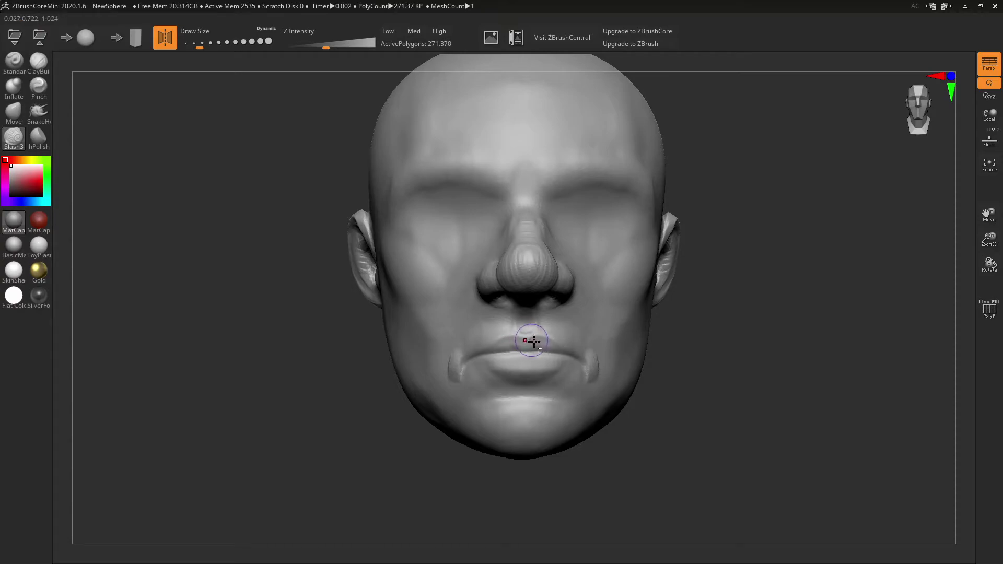
Define the mouth corners and the edge of the upper lip with Slash3, and smooth the clay beside the mouth
{"action": "left_click_drag", "start_coordinate": [635, 374], "coordinate": [578, 387]}
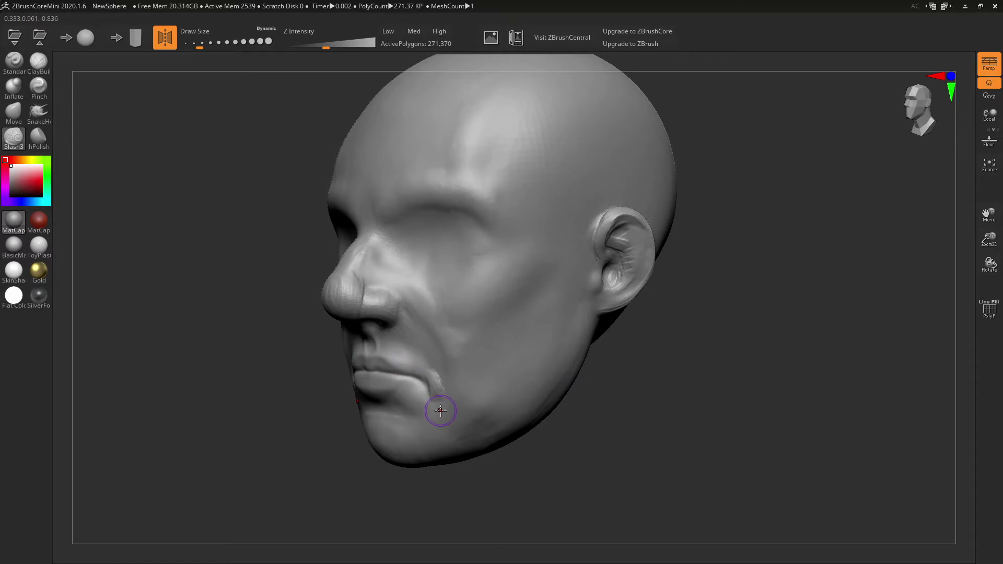
{"action": "left_click_drag", "start_coordinate": [440, 410], "coordinate": [425, 384]}
{"action": "left_click_drag", "start_coordinate": [306, 356], "coordinate": [327, 358], "text": "shift"}
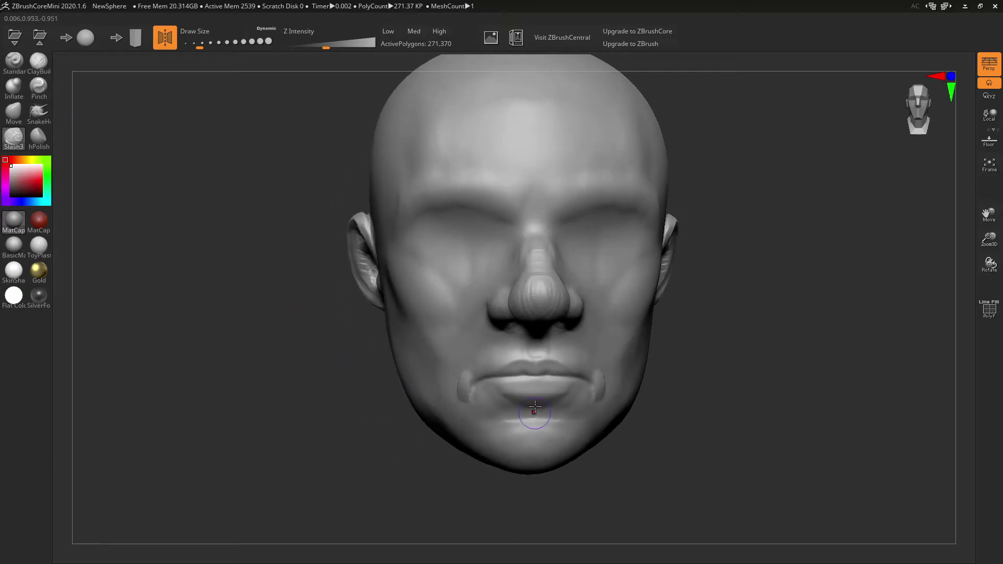
{"action": "left_click_drag", "start_coordinate": [530, 360], "coordinate": [582, 370]}
{"action": "mouse_move", "coordinate": [679, 406]}
{"action": "left_mouse_down"}
{"action": "mouse_move", "coordinate": [636, 410]}
{"action": "mouse_move", "coordinate": [653, 410]}
{"action": "left_mouse_up"}
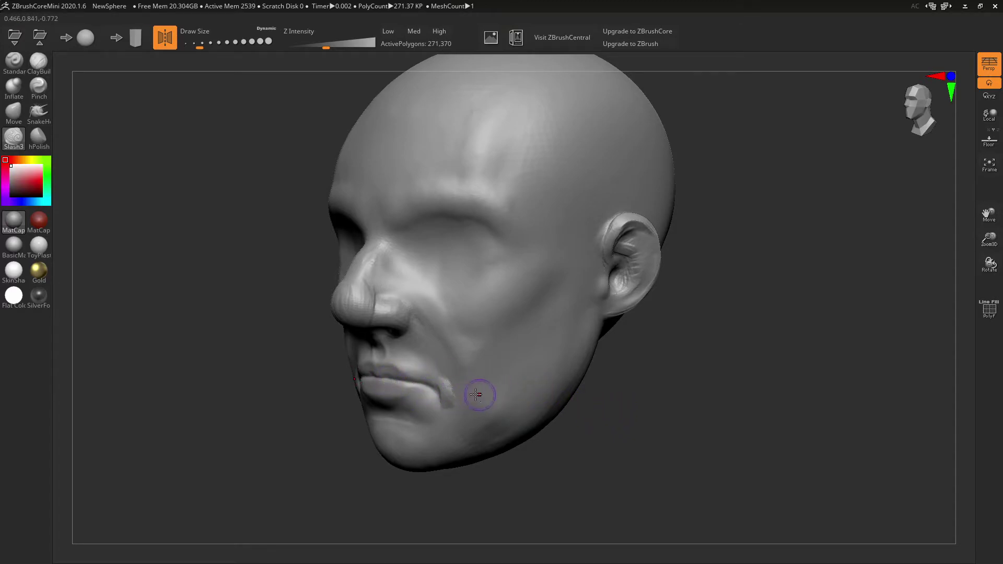
{"action": "key", "text": "shift"}
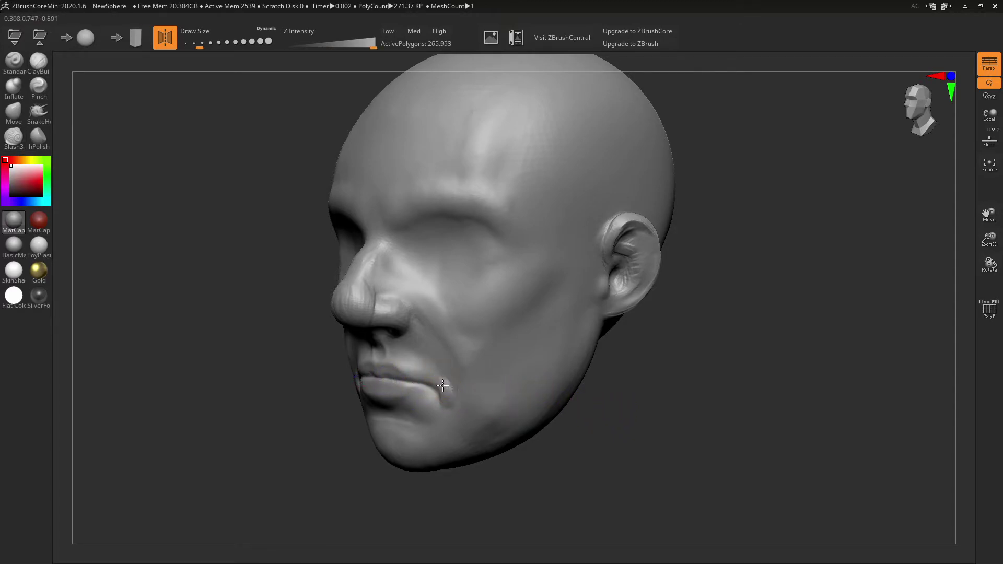
{"action": "right_click_drag", "start_coordinate": [538, 356], "coordinate": [679, 341], "text": "shift"}
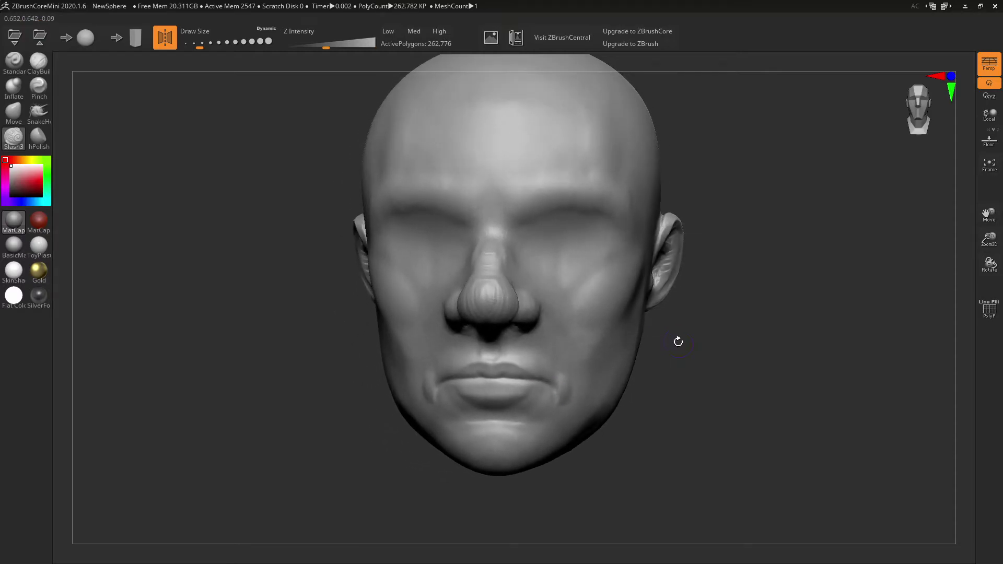
Build up the middle of the upper lip with ClayBuildup and deepen the line between the lips with Slash3
{"action": "left_click", "coordinate": [49, 60]}
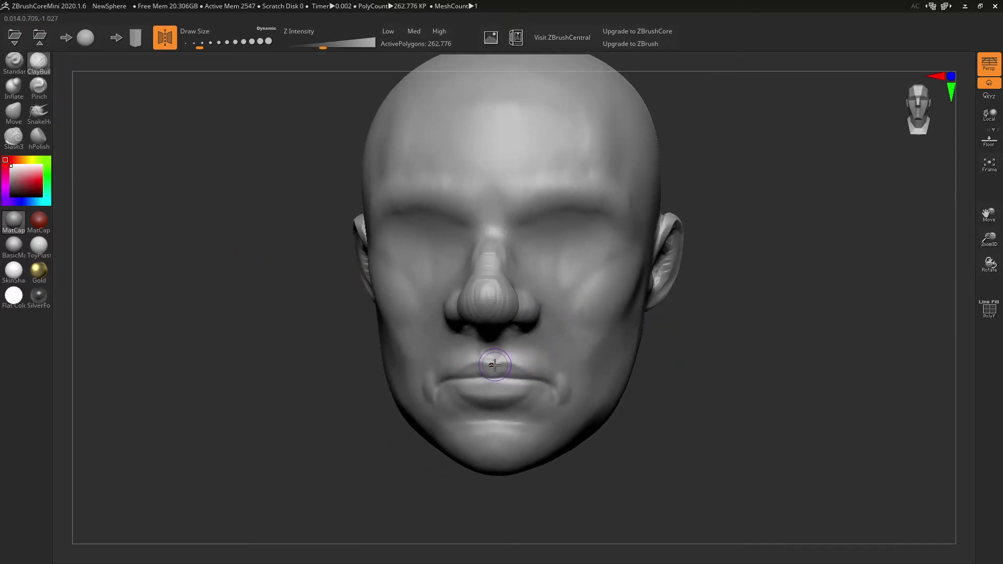
{"action": "mouse_move", "coordinate": [493, 363]}
{"action": "left_mouse_down"}
{"action": "mouse_move", "coordinate": [506, 371]}
{"action": "mouse_move", "coordinate": [492, 367]}
{"action": "left_mouse_up"}
{"action": "mouse_move", "coordinate": [560, 348]}
{"action": "right_mouse_down"}
{"action": "mouse_move", "coordinate": [418, 357]}
{"action": "mouse_move", "coordinate": [522, 365]}
{"action": "right_mouse_up"}
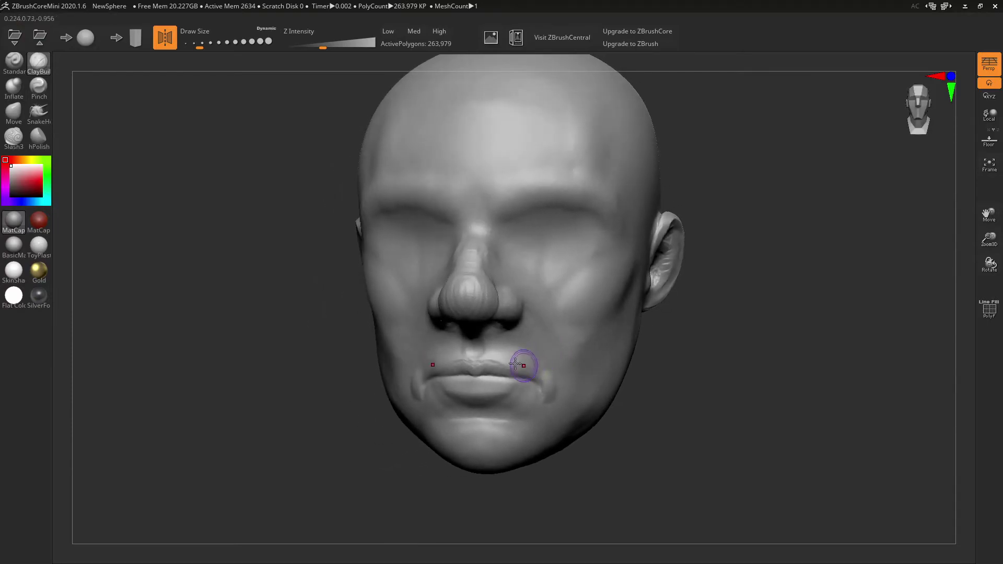
{"action": "left_click", "coordinate": [18, 134]}
{"action": "mouse_move", "coordinate": [436, 377]}
{"action": "left_mouse_down"}
{"action": "mouse_move", "coordinate": [485, 376]}
{"action": "mouse_move", "coordinate": [472, 376]}
{"action": "left_mouse_up"}
{"action": "mouse_move", "coordinate": [528, 341]}
{"action": "right_mouse_down"}
{"action": "mouse_move", "coordinate": [462, 337]}
{"action": "mouse_move", "coordinate": [498, 340]}
{"action": "right_mouse_up"}
Adjust the shape of the lips, mouth corners and jaw with an enlarged Move brush from several angles
{"action": "left_click", "coordinate": [13, 111]}
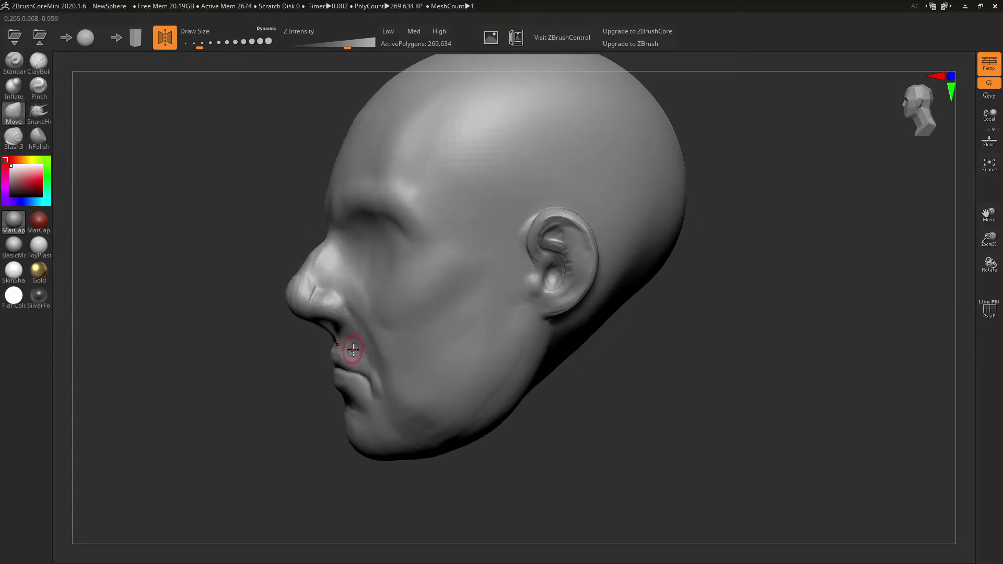
{"action": "key", "text": "bracketright"}
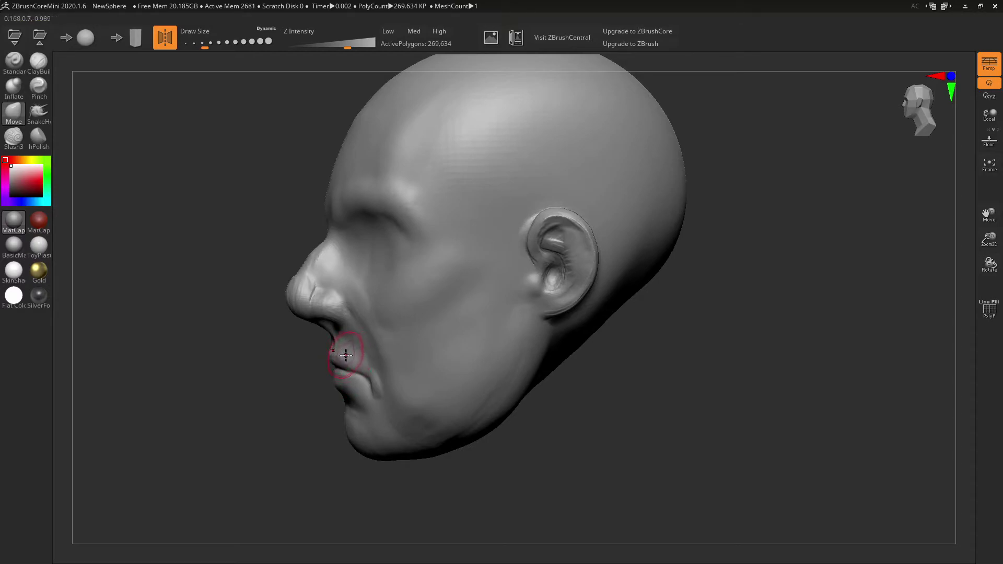
{"action": "right_click_drag", "start_coordinate": [351, 358], "coordinate": [398, 336]}
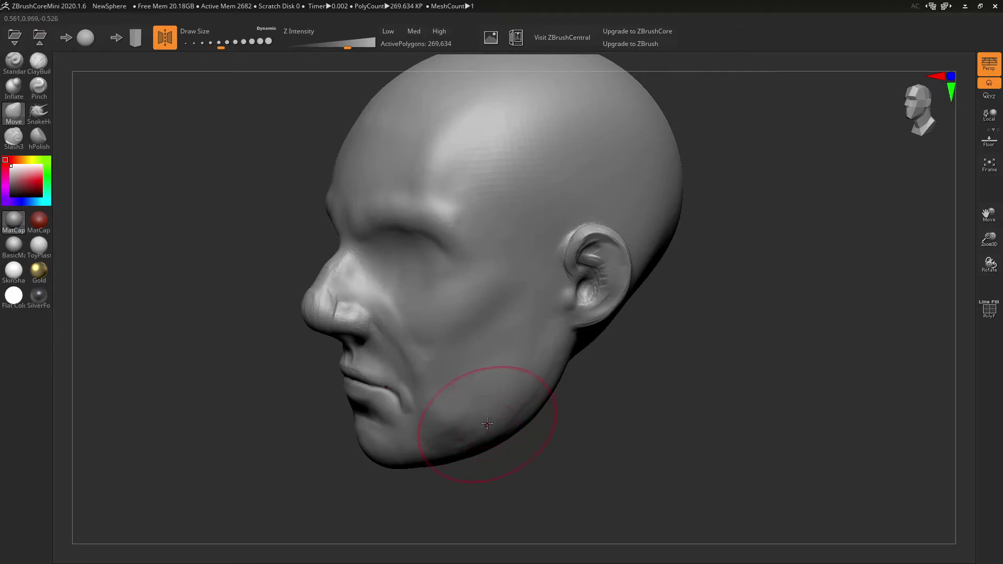
{"action": "right_click_drag", "start_coordinate": [487, 423], "coordinate": [581, 393]}
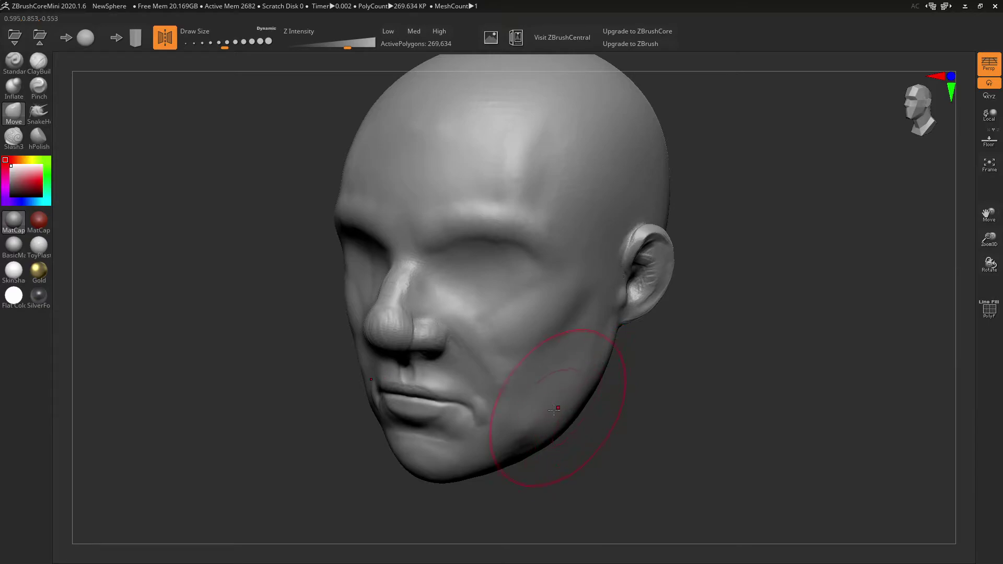
{"action": "mouse_move", "coordinate": [459, 410]}
{"action": "right_mouse_down"}
{"action": "mouse_move", "coordinate": [549, 348]}
{"action": "mouse_move", "coordinate": [555, 253]}
{"action": "mouse_move", "coordinate": [518, 369]}
{"action": "mouse_move", "coordinate": [460, 383]}
{"action": "mouse_move", "coordinate": [460, 397]}
{"action": "right_mouse_up"}
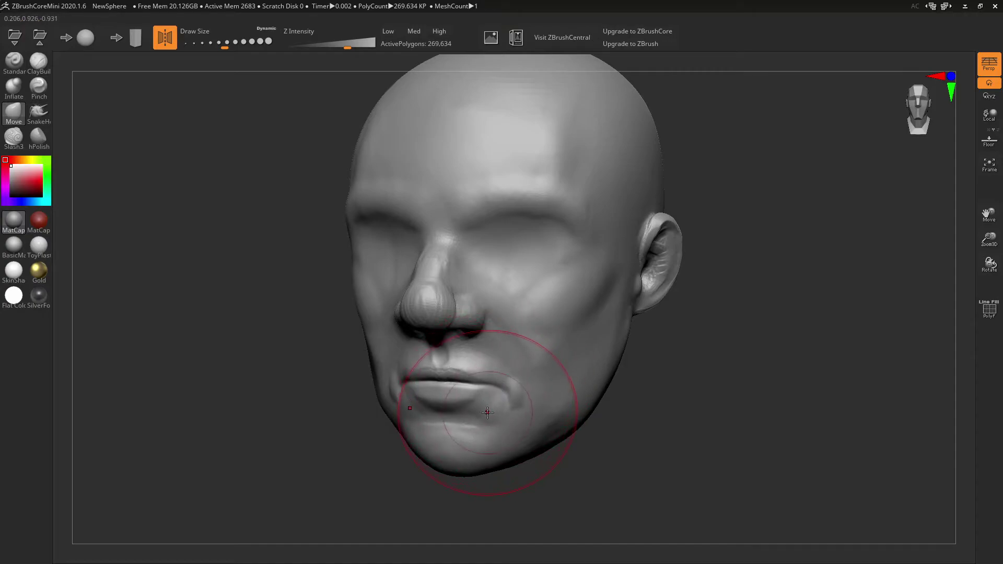
{"action": "right_click_drag", "start_coordinate": [503, 391], "coordinate": [402, 390]}
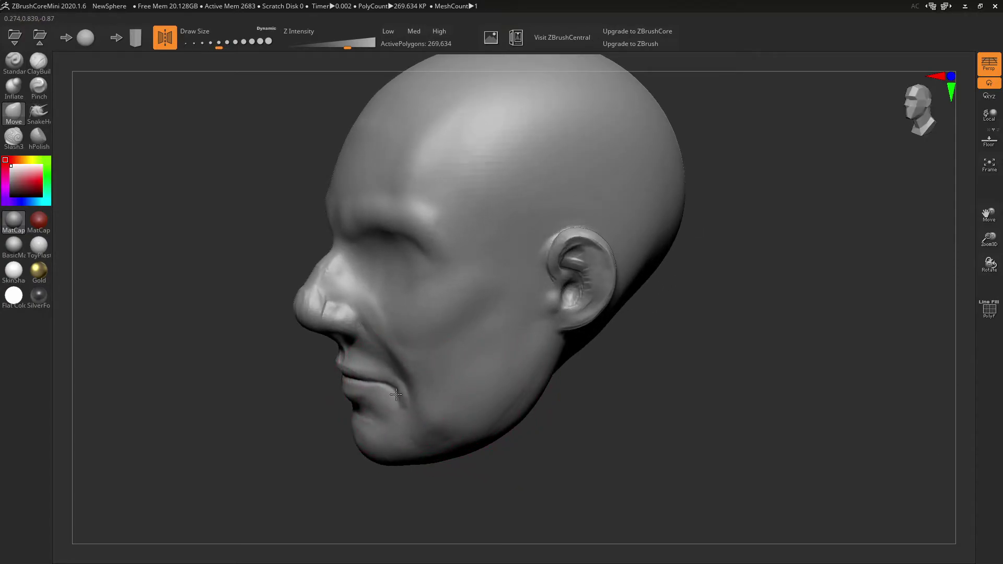
{"action": "mouse_move", "coordinate": [403, 385]}
{"action": "right_mouse_down"}
{"action": "mouse_move", "coordinate": [464, 401]}
{"action": "mouse_move", "coordinate": [537, 400]}
{"action": "right_mouse_up"}
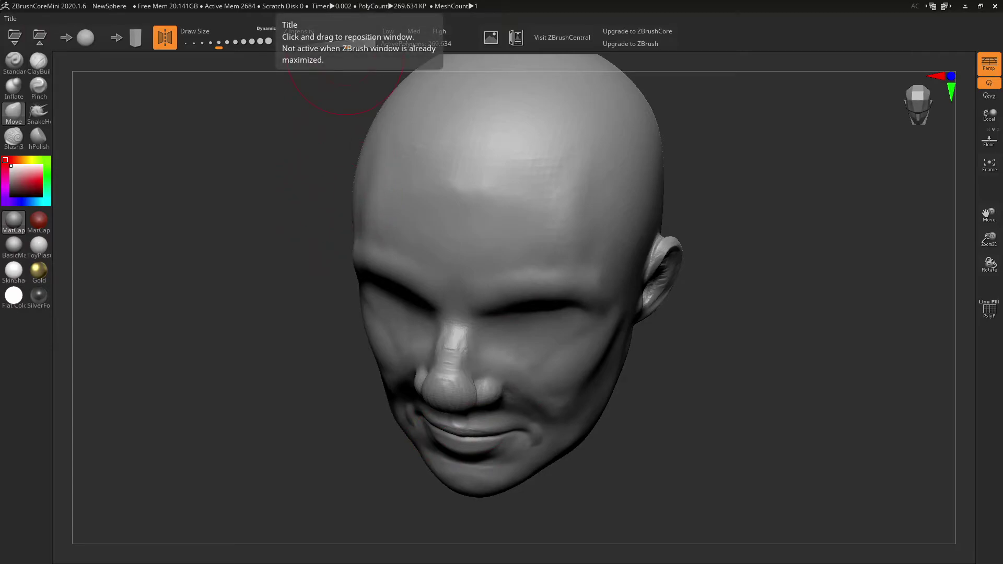
Switch to Photos and examine the FacialAnatomy.png and FaceMuscleAnatomy.png references before returning to the sculpt
{"action": "key", "text": "alt+Tab"}
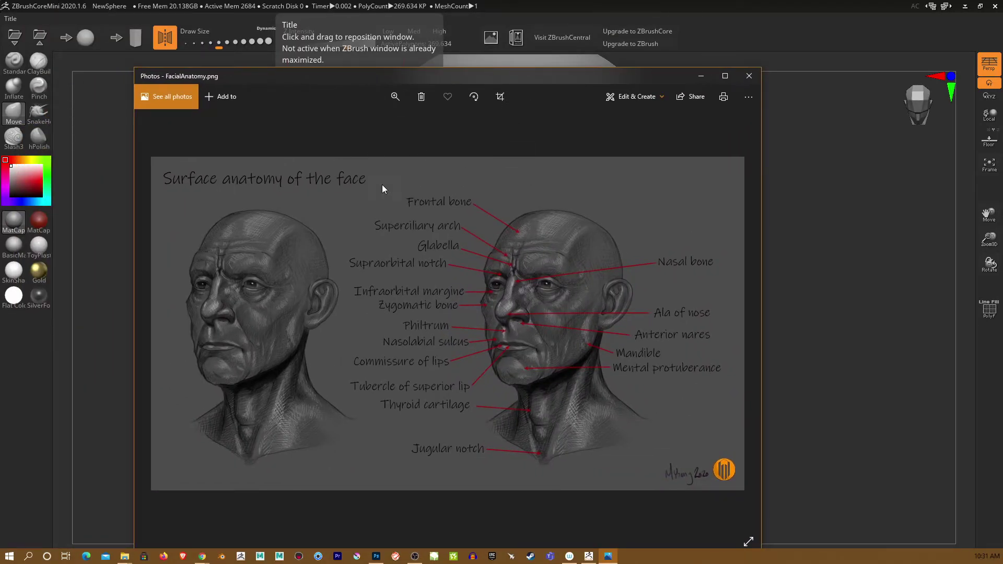
{"action": "left_click", "coordinate": [162, 323]}
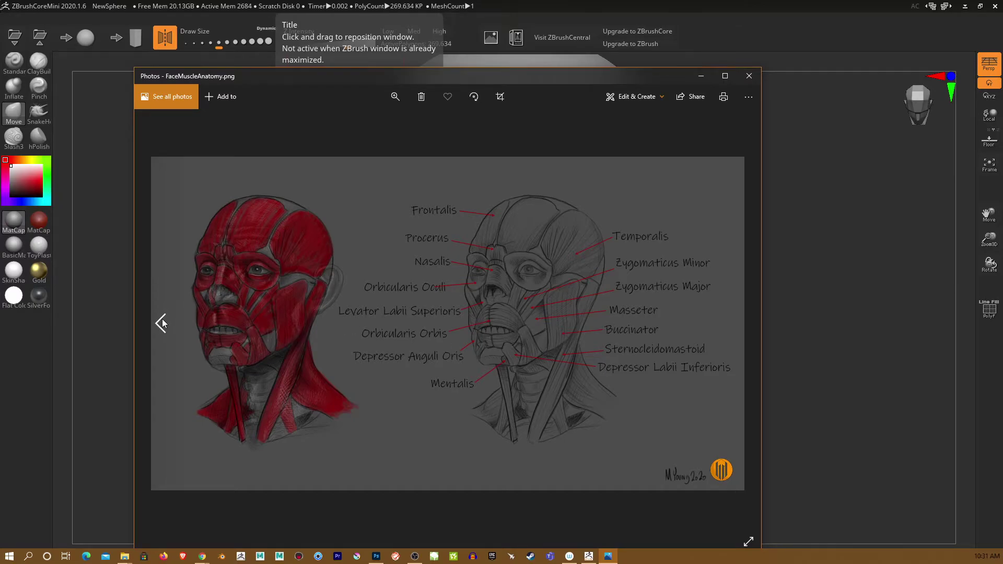
{"action": "left_click", "coordinate": [162, 323]}
{"action": "left_click", "coordinate": [724, 330]}
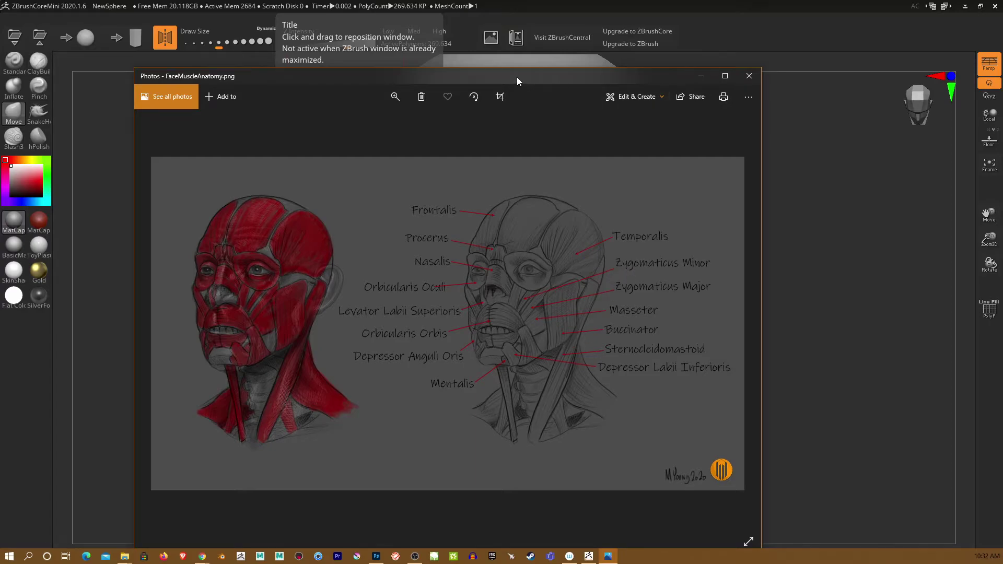
{"action": "left_click_drag", "start_coordinate": [516, 77], "coordinate": [565, 0]}
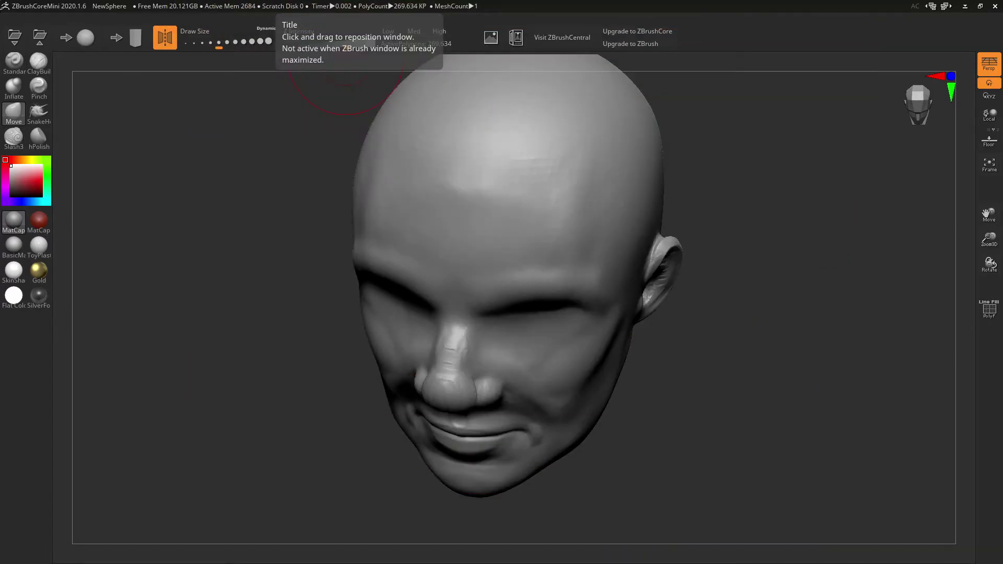
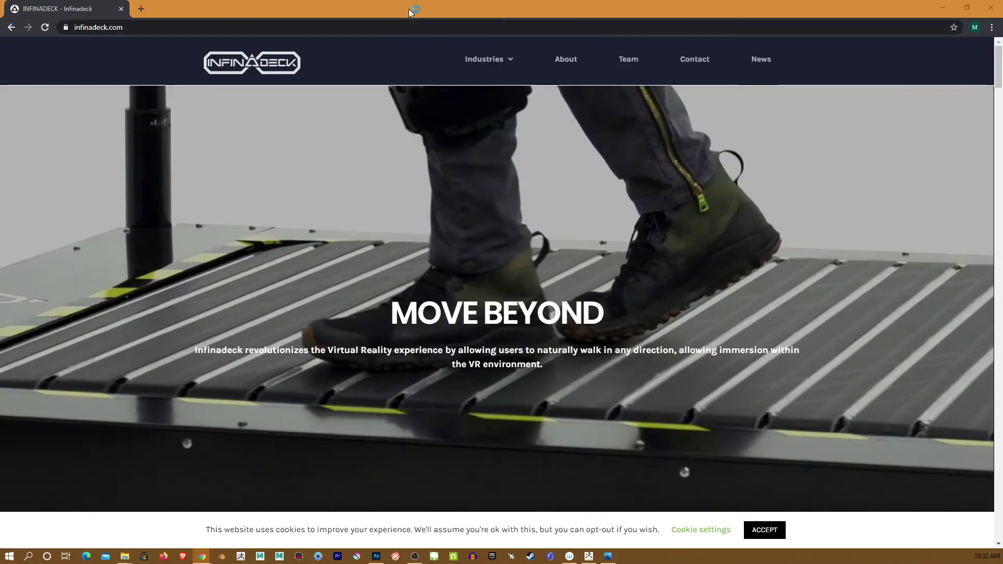
Switch to Chrome and examine the skull reference in the Google image results, then return to ZBrushCoreMini and view the head in profile
{"action": "left_click_drag", "start_coordinate": [412, 11], "coordinate": [299, 5]}
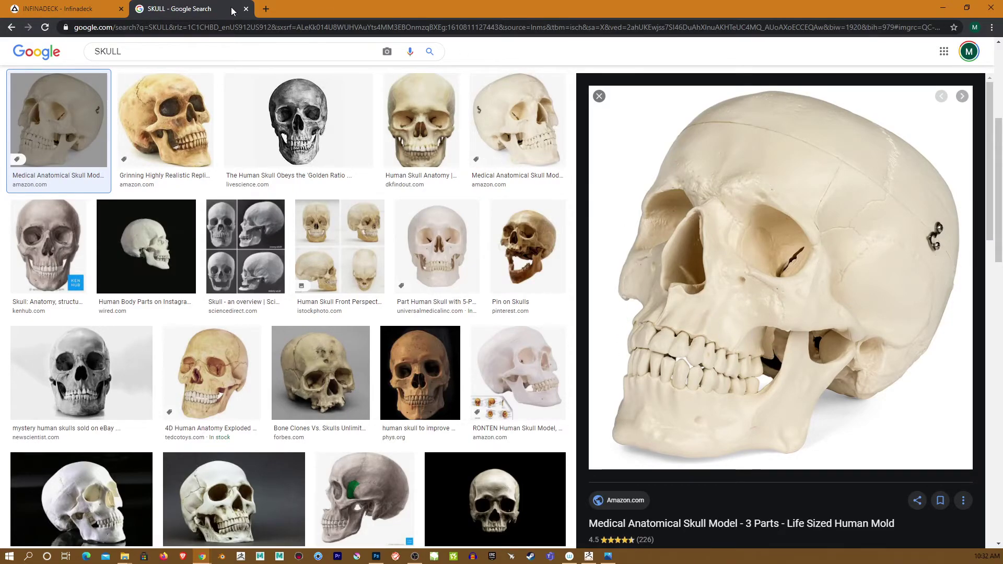
{"action": "left_click", "coordinate": [943, 7]}
{"action": "mouse_move", "coordinate": [681, 430]}
{"action": "left_mouse_down"}
{"action": "mouse_move", "coordinate": [647, 422]}
{"action": "mouse_move", "coordinate": [682, 421]}
{"action": "left_mouse_up"}
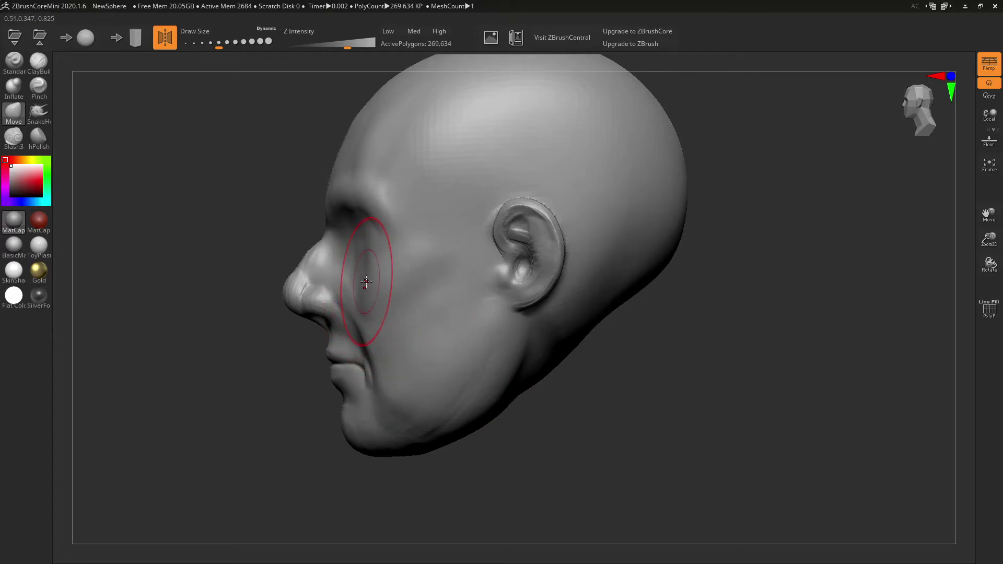
Shape the cheek and the fold beside the mouth in profile with a smaller Move brush
{"action": "key", "text": "bracketleft"}
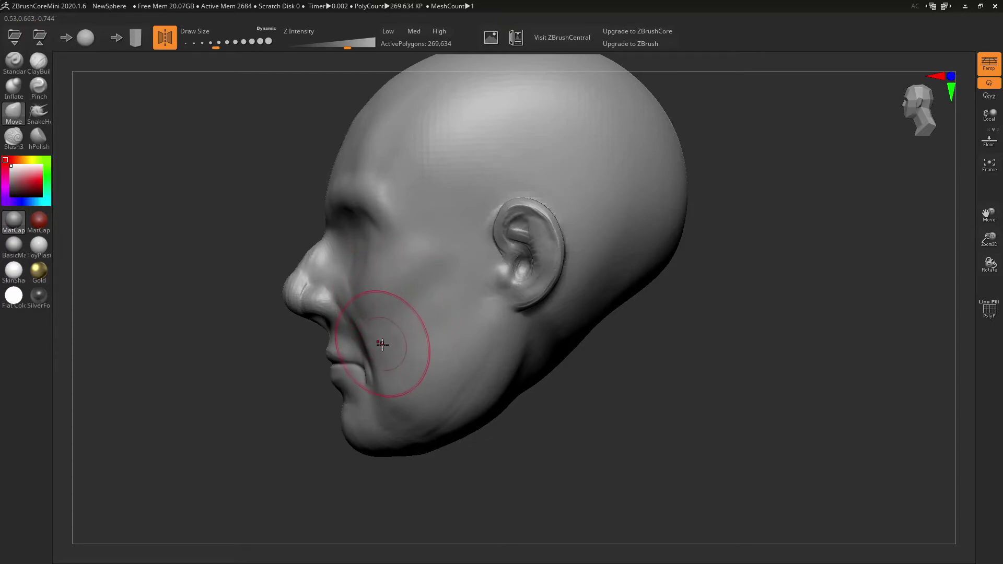
{"action": "left_click_drag", "start_coordinate": [382, 343], "coordinate": [392, 370]}
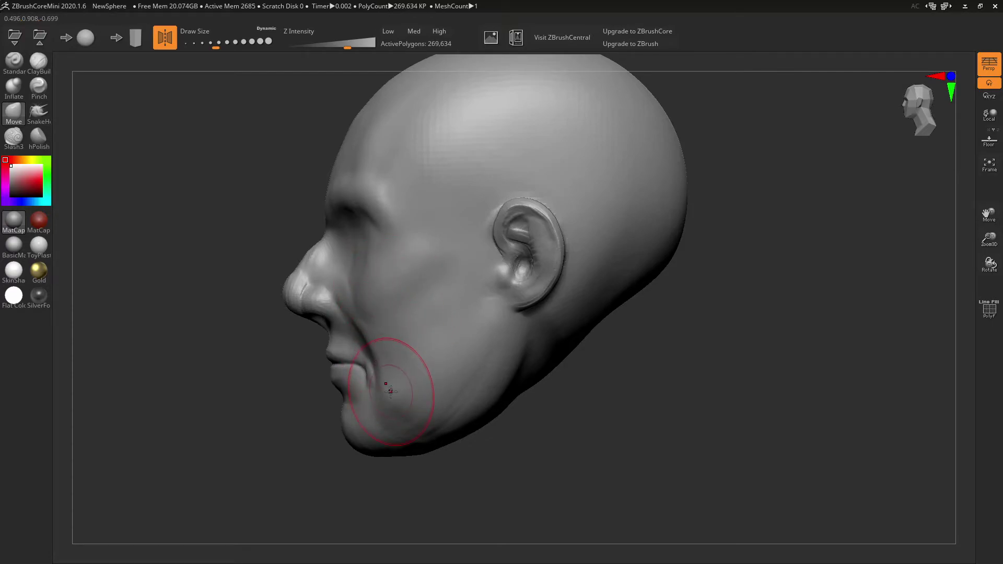
{"action": "left_click_drag", "start_coordinate": [399, 465], "coordinate": [516, 483]}
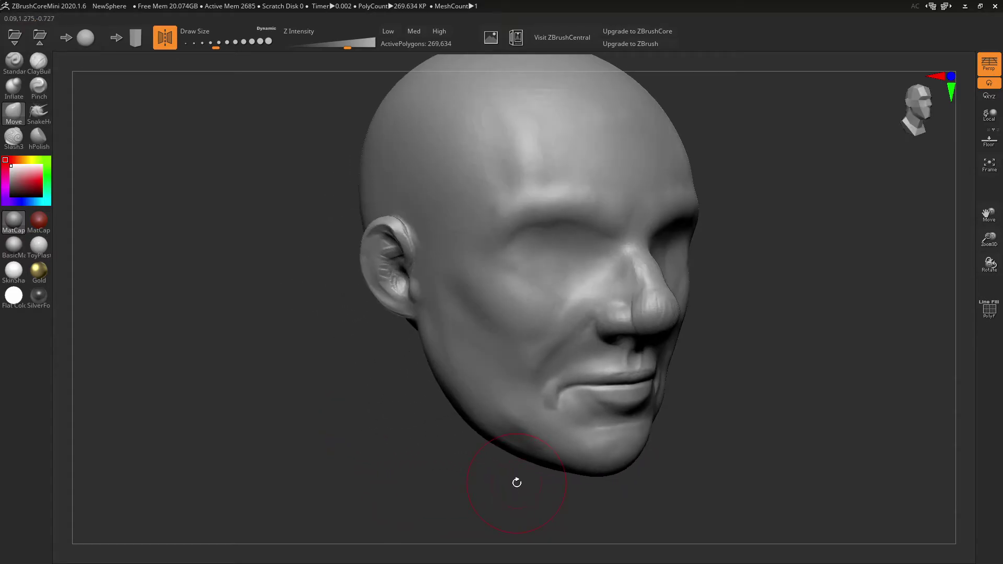
Build up the lower lip and the clay around the mouth corners with a smaller ClayBuildup brush
{"action": "left_click", "coordinate": [47, 69]}
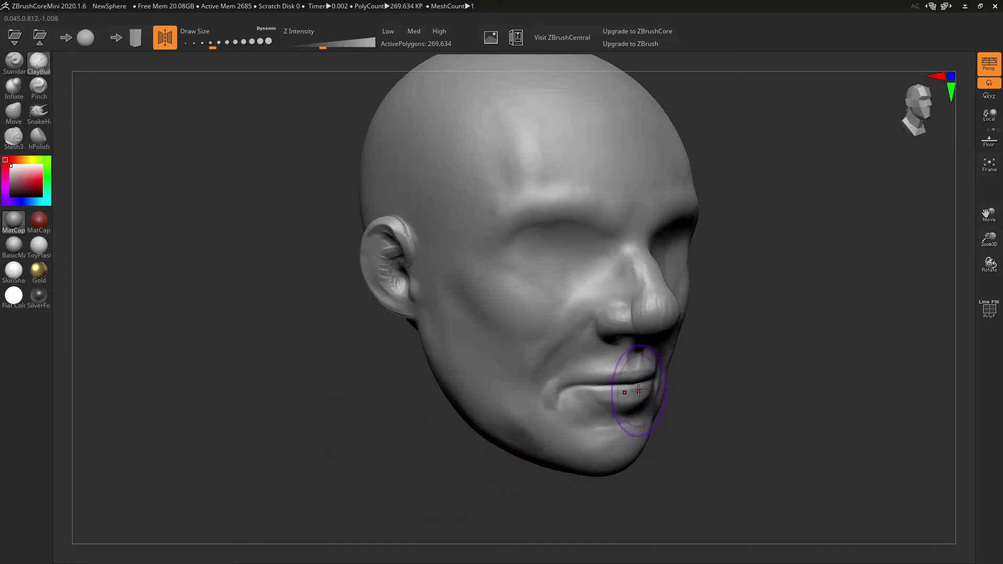
{"action": "key", "text": "bracketleft"}
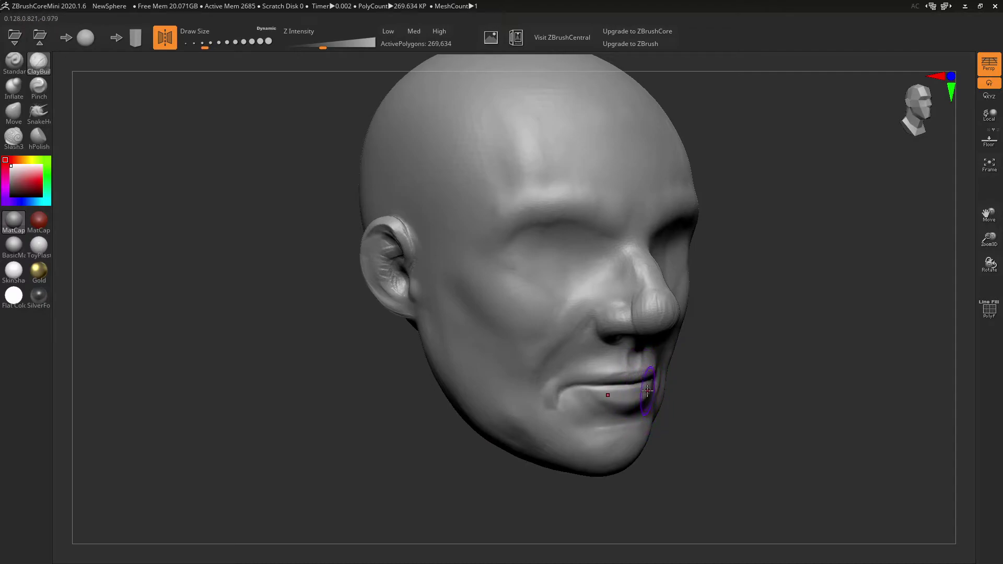
{"action": "left_click_drag", "start_coordinate": [648, 389], "coordinate": [591, 406]}
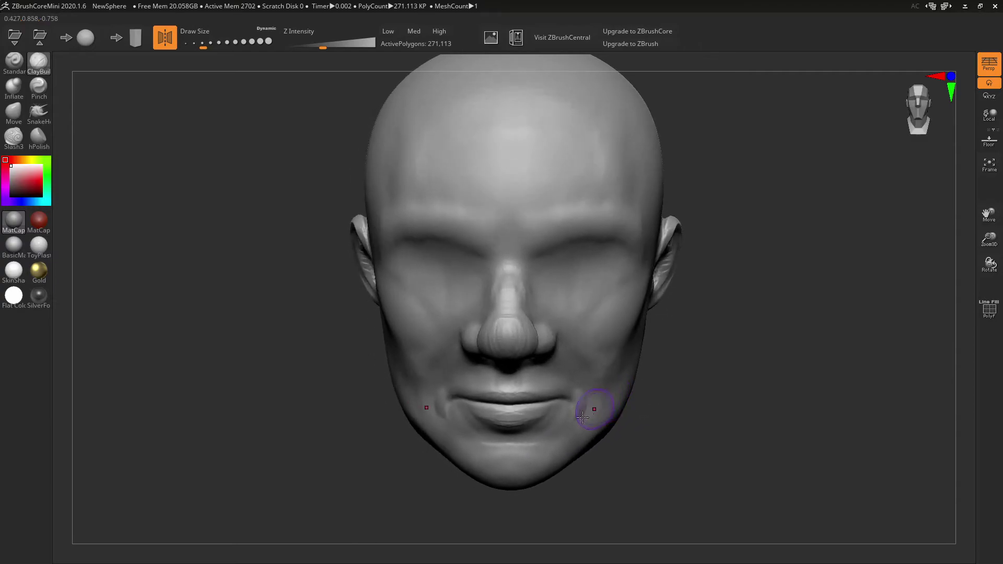
{"action": "mouse_move", "coordinate": [485, 419]}
{"action": "left_mouse_down"}
{"action": "mouse_move", "coordinate": [464, 415]}
{"action": "mouse_move", "coordinate": [494, 421]}
{"action": "mouse_move", "coordinate": [522, 410]}
{"action": "mouse_move", "coordinate": [470, 421]}
{"action": "mouse_move", "coordinate": [524, 407]}
{"action": "left_mouse_up"}
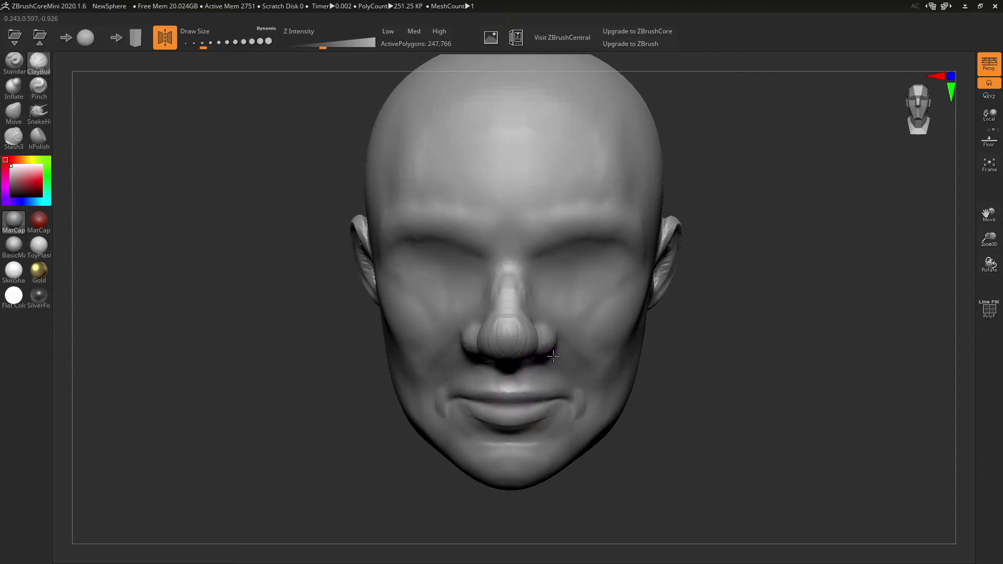
Sculpt the clay below the mouth corners and fill out the upper lip under the philtrum with ClayBuildup
{"action": "mouse_move", "coordinate": [695, 360]}
{"action": "left_mouse_down"}
{"action": "mouse_move", "coordinate": [601, 366]}
{"action": "mouse_move", "coordinate": [653, 397]}
{"action": "left_mouse_up"}
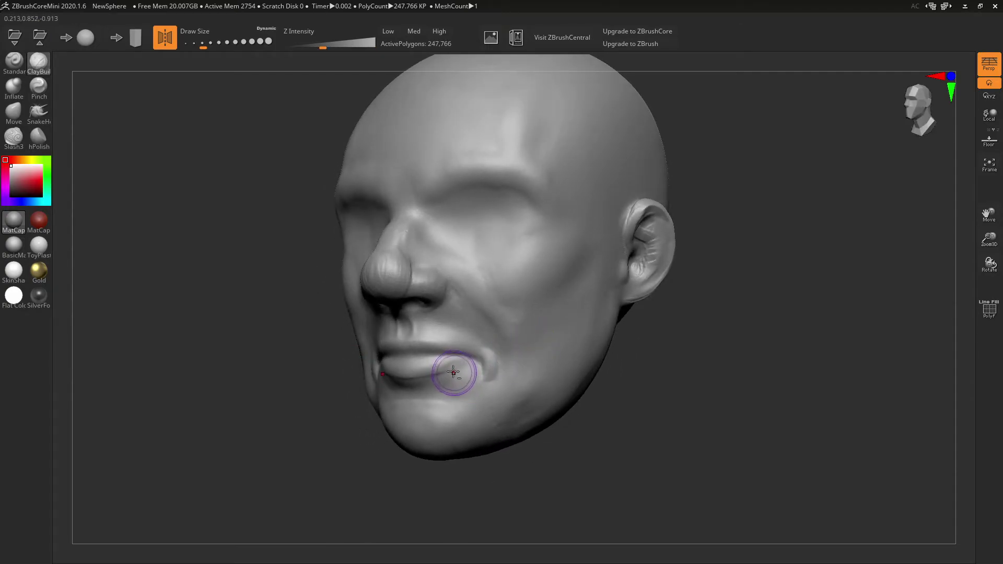
{"action": "mouse_move", "coordinate": [453, 372]}
{"action": "left_mouse_down"}
{"action": "mouse_move", "coordinate": [389, 387]}
{"action": "mouse_move", "coordinate": [465, 392]}
{"action": "mouse_move", "coordinate": [511, 370]}
{"action": "mouse_move", "coordinate": [488, 367]}
{"action": "left_mouse_up"}
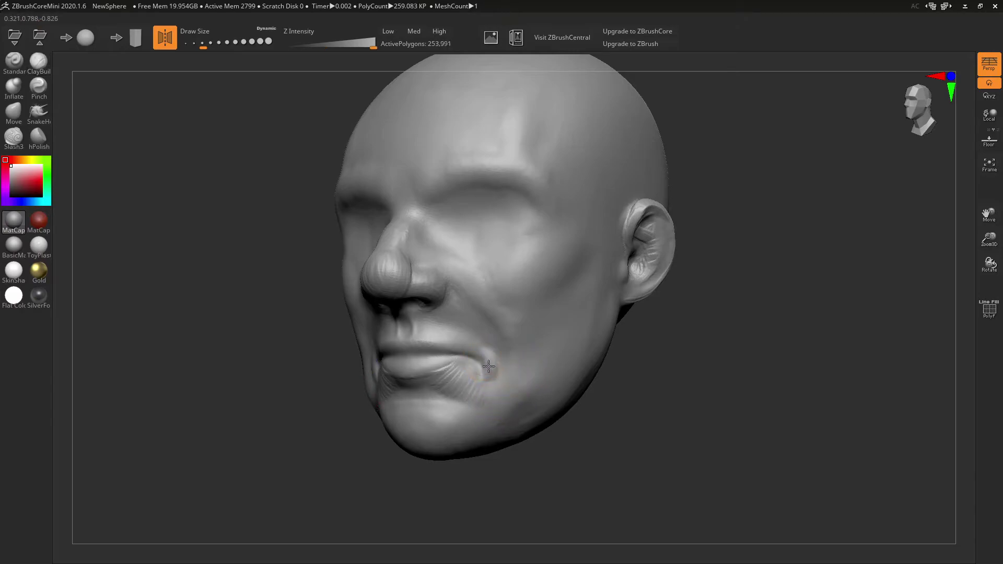
{"action": "right_click_drag", "start_coordinate": [471, 343], "coordinate": [492, 298]}
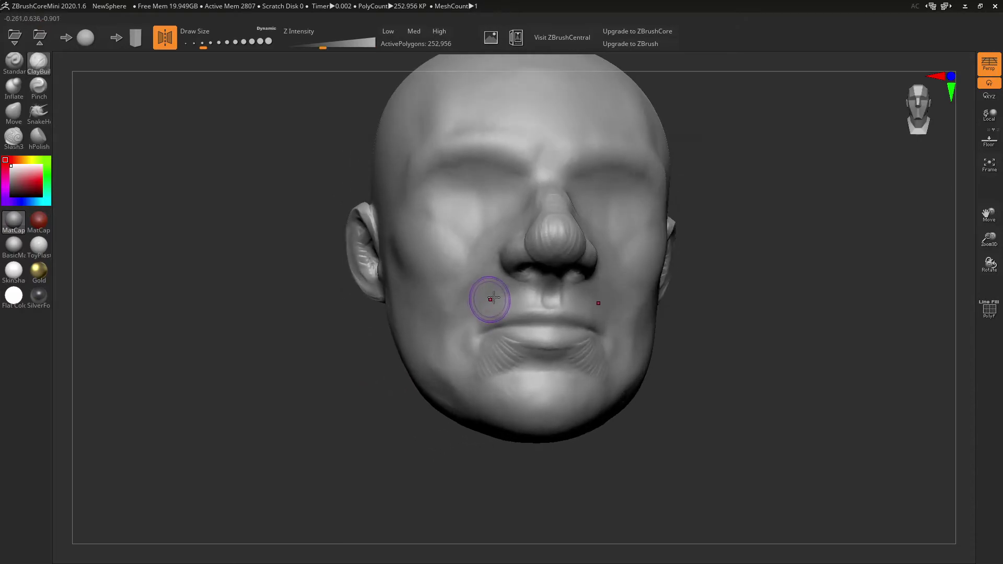
{"action": "mouse_move", "coordinate": [544, 307]}
{"action": "left_mouse_down"}
{"action": "mouse_move", "coordinate": [520, 336]}
{"action": "mouse_move", "coordinate": [544, 305]}
{"action": "mouse_move", "coordinate": [526, 327]}
{"action": "mouse_move", "coordinate": [549, 316]}
{"action": "mouse_move", "coordinate": [510, 314]}
{"action": "mouse_move", "coordinate": [568, 303]}
{"action": "mouse_move", "coordinate": [531, 319]}
{"action": "left_mouse_up"}
{"action": "mouse_move", "coordinate": [715, 361]}
{"action": "left_mouse_down"}
{"action": "mouse_move", "coordinate": [703, 365]}
{"action": "mouse_move", "coordinate": [729, 370]}
{"action": "mouse_move", "coordinate": [710, 366]}
{"action": "left_mouse_up"}
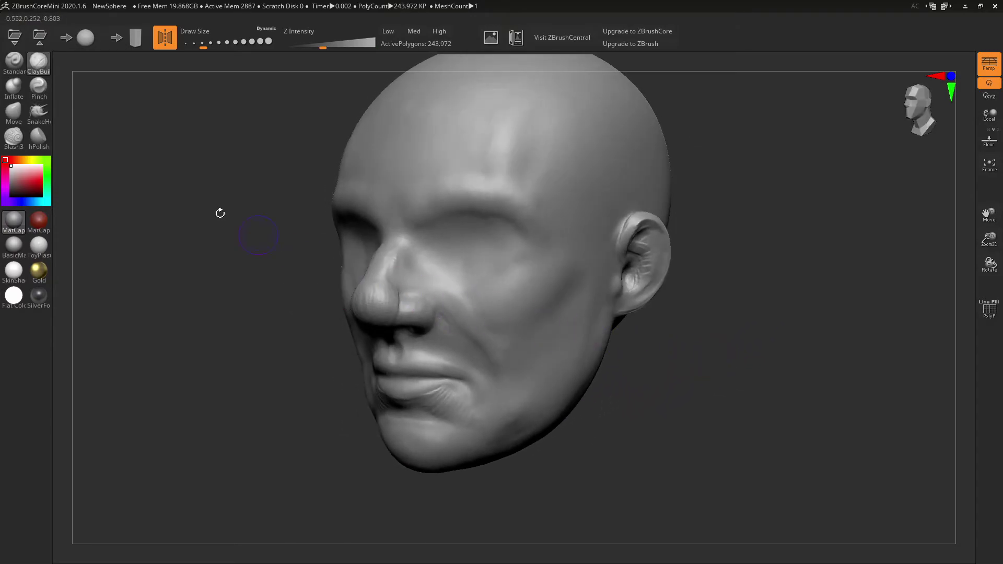
Sharpen the line between the lips and carve the mouth corners with Slash3
{"action": "left_click", "coordinate": [14, 137]}
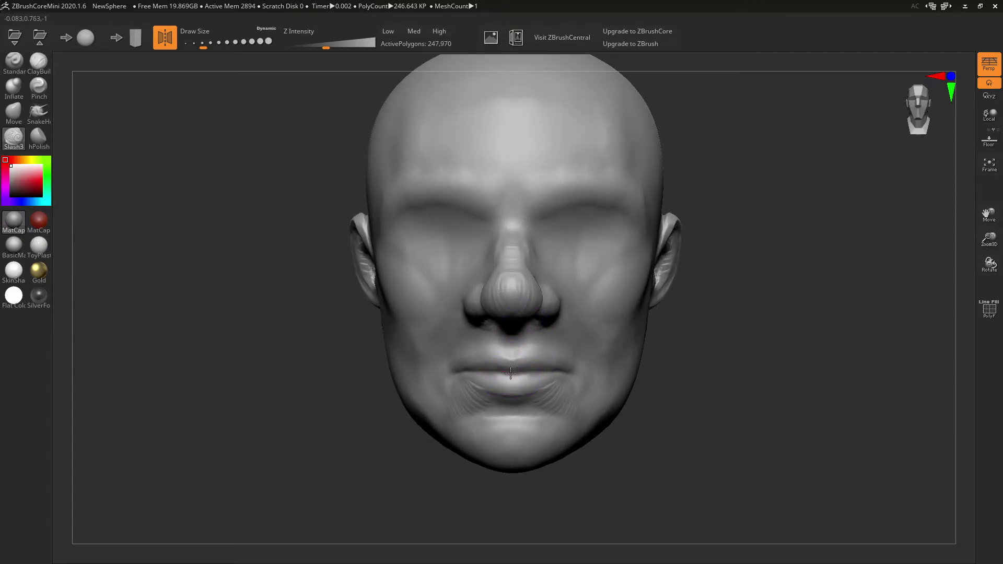
{"action": "mouse_move", "coordinate": [514, 368]}
{"action": "left_mouse_down"}
{"action": "mouse_move", "coordinate": [569, 375]}
{"action": "mouse_move", "coordinate": [580, 396]}
{"action": "mouse_move", "coordinate": [560, 381]}
{"action": "left_mouse_up"}
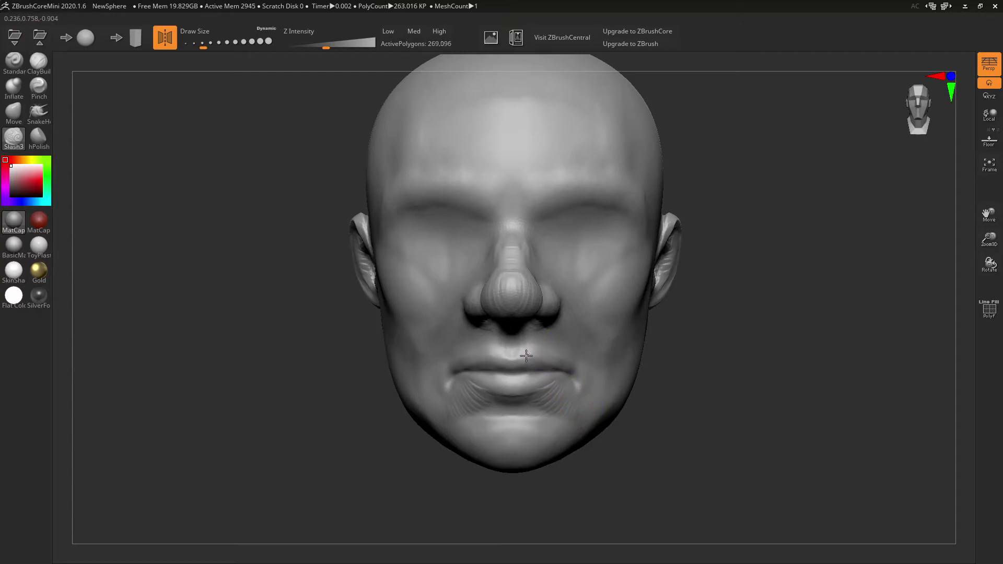
{"action": "right_click_drag", "start_coordinate": [517, 360], "coordinate": [444, 366]}
{"action": "mouse_move", "coordinate": [444, 367]}
{"action": "left_mouse_down"}
{"action": "mouse_move", "coordinate": [436, 372]}
{"action": "mouse_move", "coordinate": [487, 382]}
{"action": "left_mouse_up"}
{"action": "right_click_drag", "start_coordinate": [487, 382], "coordinate": [493, 284]}
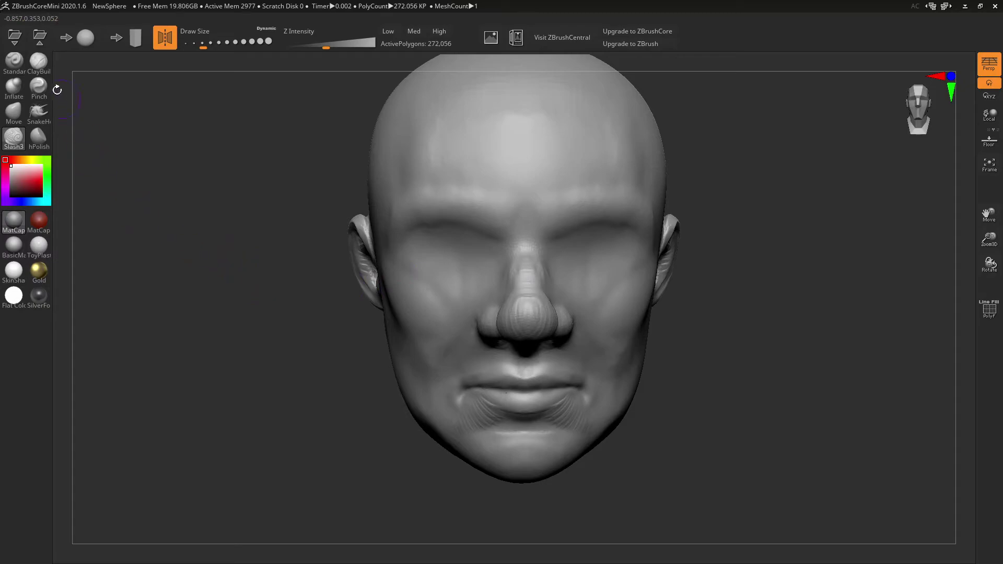
Build up the upper lip and the area between the mouth corners and the nose with ClayBuildup, smoothing the cheek beside it
{"action": "left_click", "coordinate": [39, 61]}
{"action": "mouse_move", "coordinate": [548, 380]}
{"action": "left_mouse_down"}
{"action": "mouse_move", "coordinate": [551, 367]}
{"action": "mouse_move", "coordinate": [585, 380]}
{"action": "left_mouse_up"}
{"action": "right_click_drag", "start_coordinate": [589, 352], "coordinate": [548, 356]}
{"action": "left_click_drag", "start_coordinate": [386, 363], "coordinate": [369, 353]}
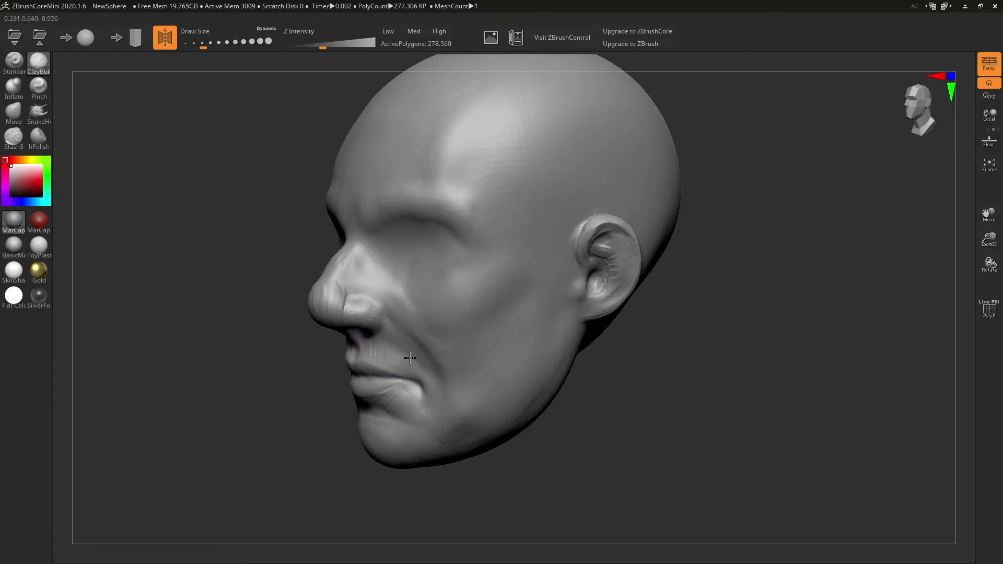
{"action": "mouse_move", "coordinate": [423, 377]}
{"action": "left_mouse_down"}
{"action": "mouse_move", "coordinate": [399, 359]}
{"action": "mouse_move", "coordinate": [366, 359]}
{"action": "mouse_move", "coordinate": [404, 345]}
{"action": "left_mouse_up"}
{"action": "mouse_move", "coordinate": [418, 370]}
{"action": "right_mouse_down"}
{"action": "mouse_move", "coordinate": [501, 360]}
{"action": "mouse_move", "coordinate": [511, 276]}
{"action": "right_mouse_up"}
{"action": "mouse_move", "coordinate": [510, 276]}
{"action": "left_mouse_down"}
{"action": "mouse_move", "coordinate": [486, 281]}
{"action": "mouse_move", "coordinate": [488, 242]}
{"action": "mouse_move", "coordinate": [514, 296]}
{"action": "mouse_move", "coordinate": [500, 281]}
{"action": "left_mouse_up"}
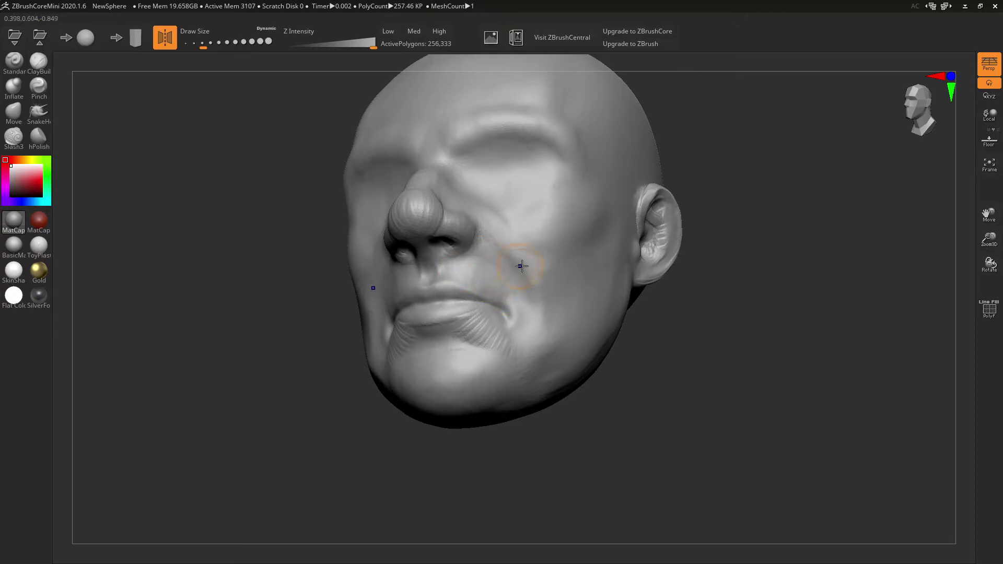
Carve the creases around the nostril wings and the folds running down past the mouth with Slash3, smoothing their edges
{"action": "left_click", "coordinate": [14, 137]}
{"action": "mouse_move", "coordinate": [394, 175]}
{"action": "right_mouse_down"}
{"action": "mouse_move", "coordinate": [512, 246]}
{"action": "mouse_move", "coordinate": [491, 255]}
{"action": "right_mouse_up"}
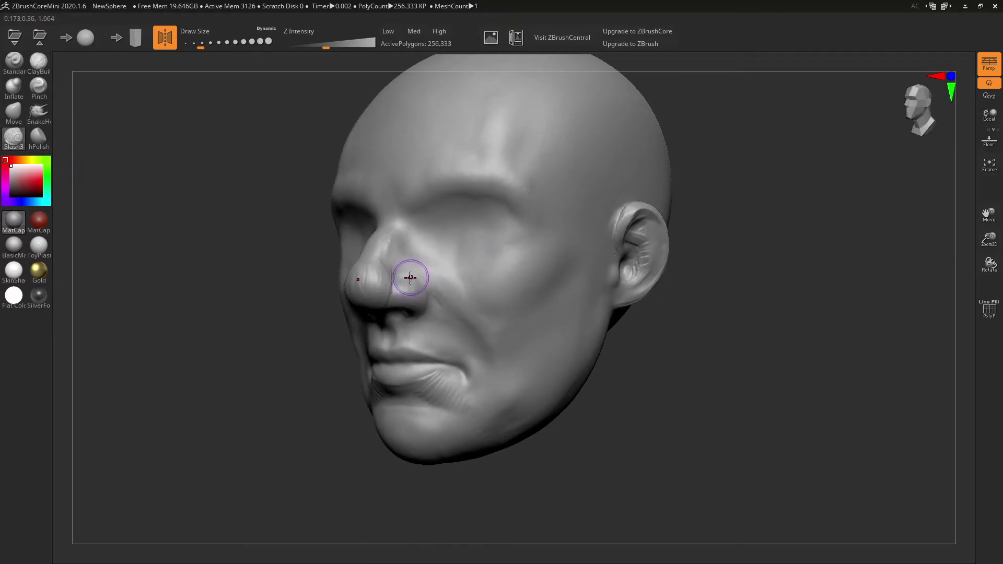
{"action": "mouse_move", "coordinate": [411, 278]}
{"action": "left_mouse_down"}
{"action": "mouse_move", "coordinate": [399, 285]}
{"action": "mouse_move", "coordinate": [403, 273]}
{"action": "mouse_move", "coordinate": [430, 284]}
{"action": "mouse_move", "coordinate": [468, 334]}
{"action": "mouse_move", "coordinate": [479, 397]}
{"action": "mouse_move", "coordinate": [481, 349]}
{"action": "mouse_move", "coordinate": [484, 403]}
{"action": "mouse_move", "coordinate": [486, 385]}
{"action": "mouse_move", "coordinate": [442, 296]}
{"action": "mouse_move", "coordinate": [394, 282]}
{"action": "left_mouse_up"}
{"action": "right_click_drag", "start_coordinate": [459, 277], "coordinate": [471, 254]}
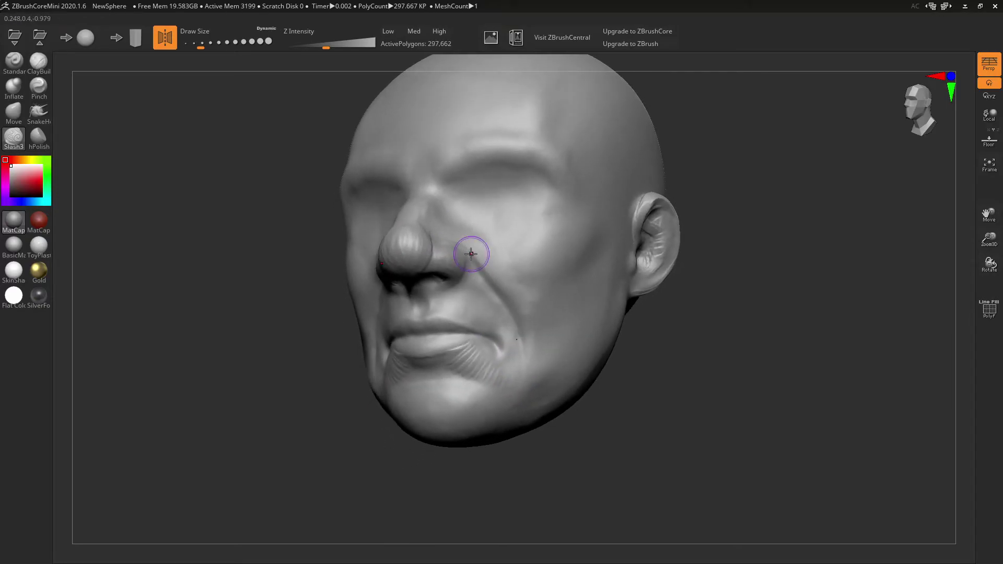
{"action": "key", "text": "shift"}
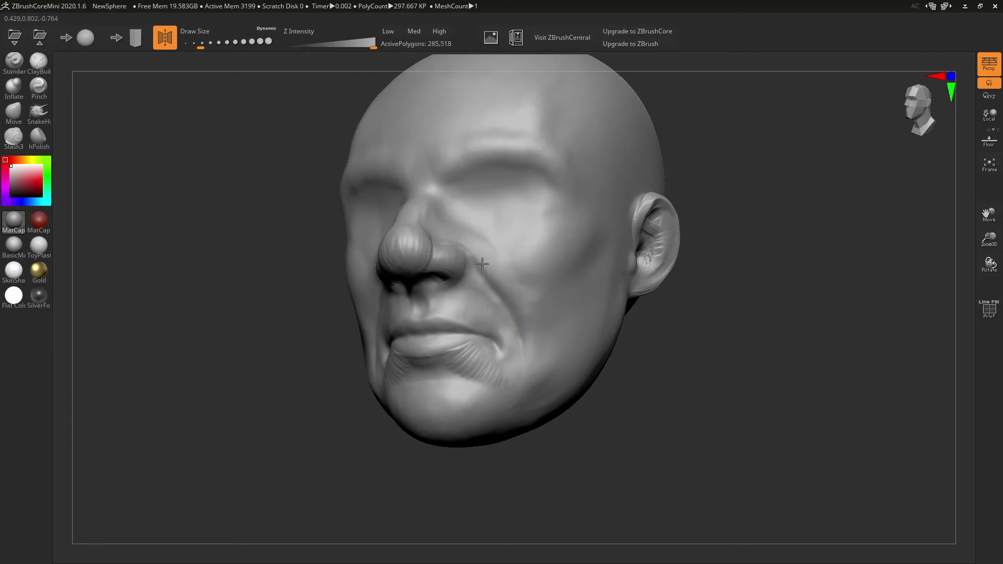
{"action": "left_click_drag", "start_coordinate": [460, 240], "coordinate": [503, 305], "text": "shift"}
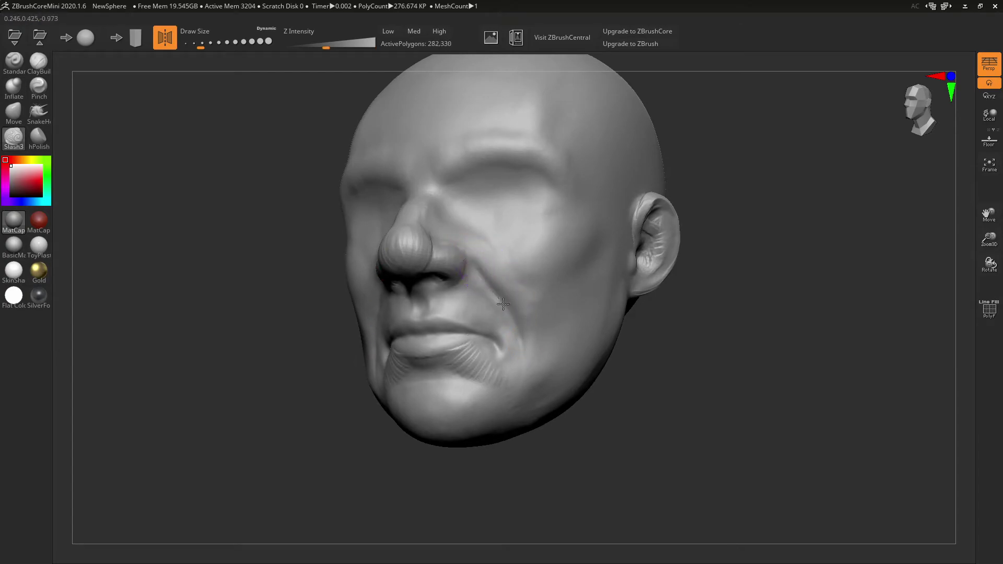
{"action": "left_click_drag", "start_coordinate": [524, 348], "coordinate": [523, 371]}
{"action": "mouse_move", "coordinate": [500, 282]}
{"action": "right_mouse_down"}
{"action": "mouse_move", "coordinate": [538, 296]}
{"action": "mouse_move", "coordinate": [533, 271]}
{"action": "right_mouse_up"}
{"action": "left_click_drag", "start_coordinate": [499, 310], "coordinate": [497, 282]}
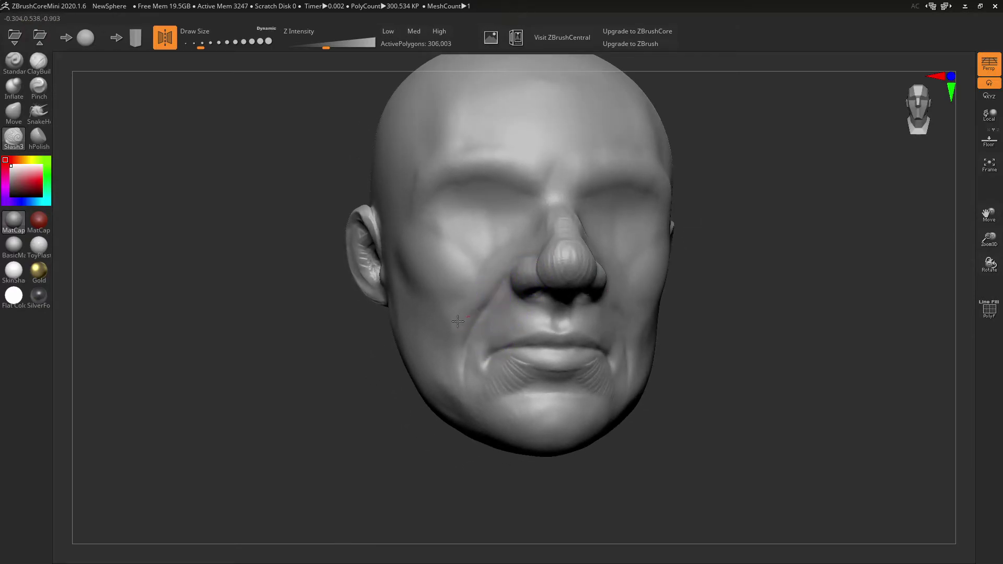
Turn off symmetry and rework one side of the mouth, smoothing the fold and lower corner and recarving the lip line with Slash3
{"action": "left_click", "coordinate": [164, 38]}
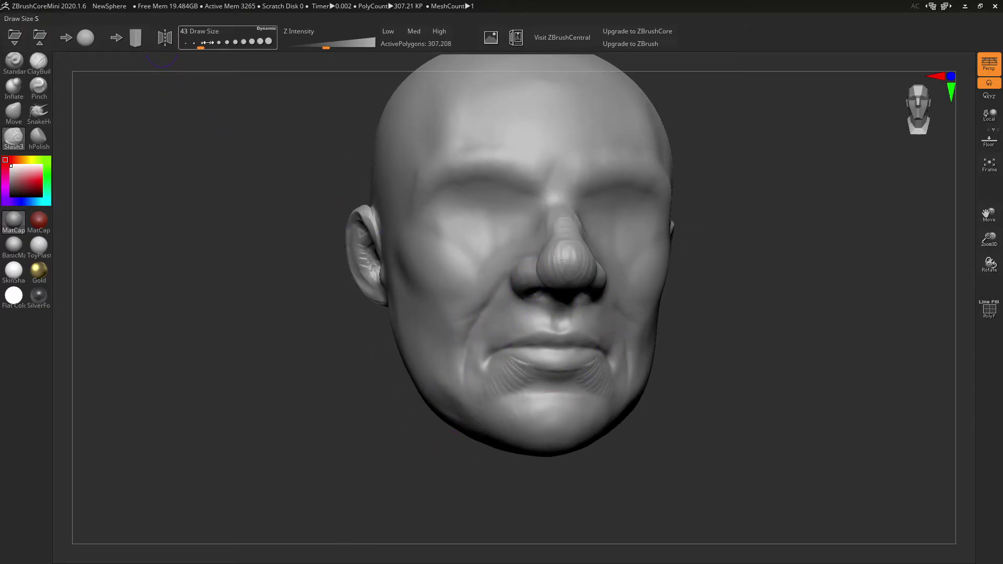
{"action": "right_click_drag", "start_coordinate": [635, 238], "coordinate": [639, 313]}
{"action": "key", "text": "shift"}
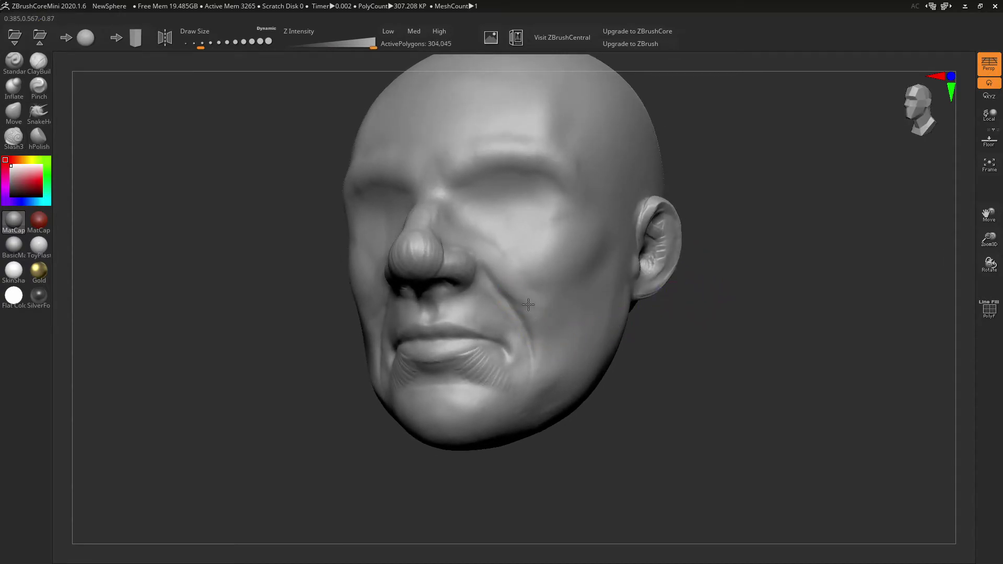
{"action": "left_click_drag", "start_coordinate": [529, 306], "coordinate": [536, 323], "text": "shift"}
{"action": "left_click_drag", "start_coordinate": [547, 366], "coordinate": [528, 334]}
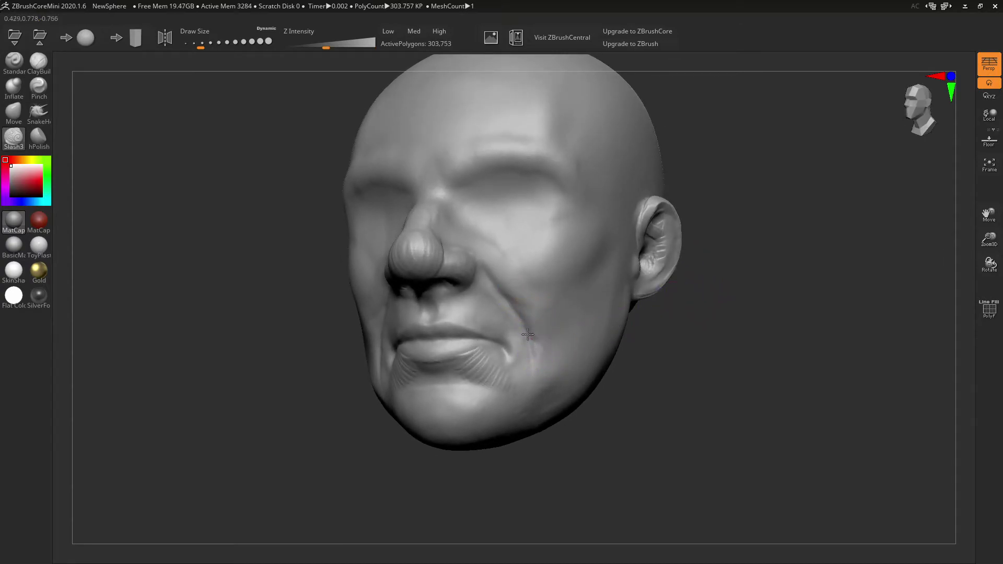
{"action": "right_click_drag", "start_coordinate": [537, 374], "coordinate": [573, 352], "text": "shift"}
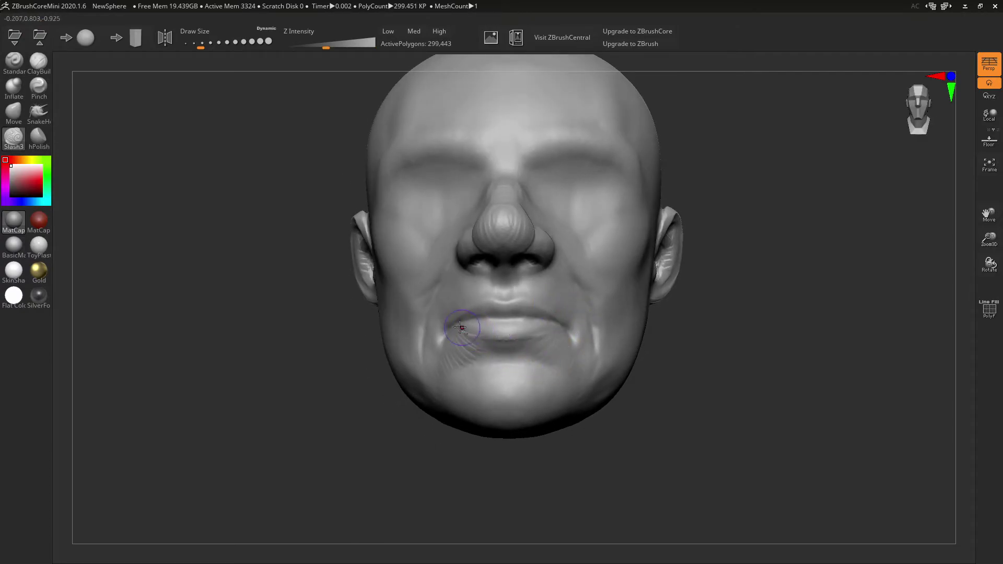
{"action": "left_click_drag", "start_coordinate": [485, 335], "coordinate": [567, 316]}
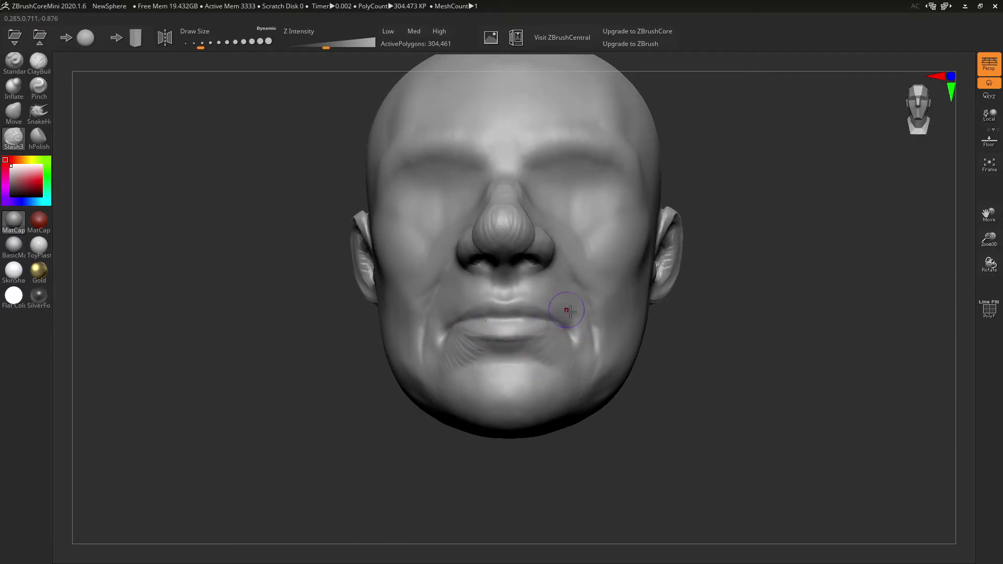
Undo the last Slash3 stroke near the chin and turn symmetry back on
{"action": "right_click_drag", "start_coordinate": [566, 315], "coordinate": [570, 368]}
{"action": "mouse_move", "coordinate": [571, 368]}
{"action": "left_mouse_down"}
{"action": "mouse_move", "coordinate": [537, 392]}
{"action": "mouse_move", "coordinate": [564, 376]}
{"action": "mouse_move", "coordinate": [555, 376]}
{"action": "mouse_move", "coordinate": [569, 381]}
{"action": "mouse_move", "coordinate": [549, 424]}
{"action": "mouse_move", "coordinate": [565, 418]}
{"action": "left_mouse_up"}
{"action": "key", "text": "ctrl+z"}
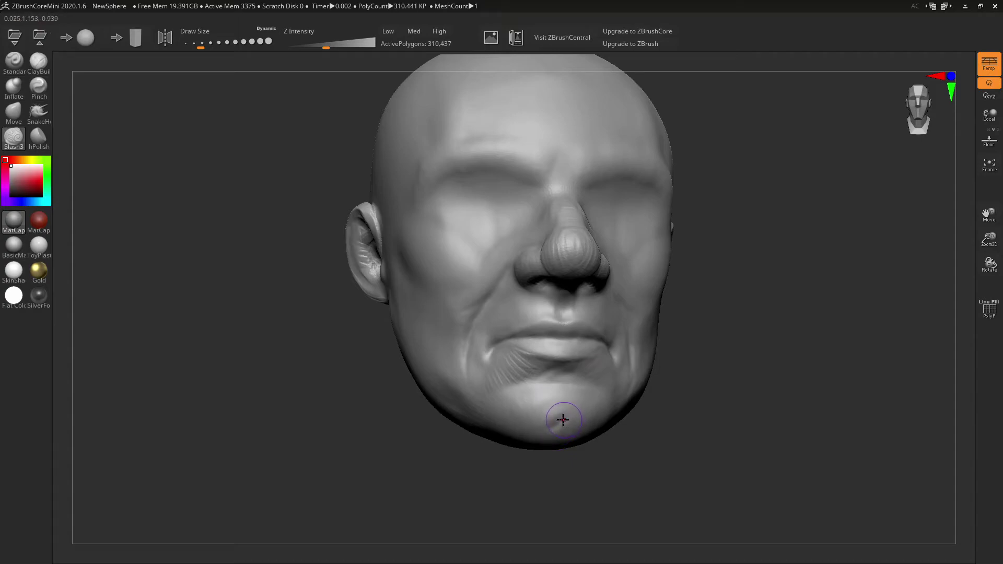
{"action": "left_click", "coordinate": [165, 37]}
Rough in the skull base behind the ears and jaw with ClayBuildup strokes and smooth them
{"action": "mouse_move", "coordinate": [435, 152]}
{"action": "right_mouse_down"}
{"action": "mouse_move", "coordinate": [594, 309]}
{"action": "mouse_move", "coordinate": [577, 262]}
{"action": "mouse_move", "coordinate": [557, 282]}
{"action": "right_mouse_up"}
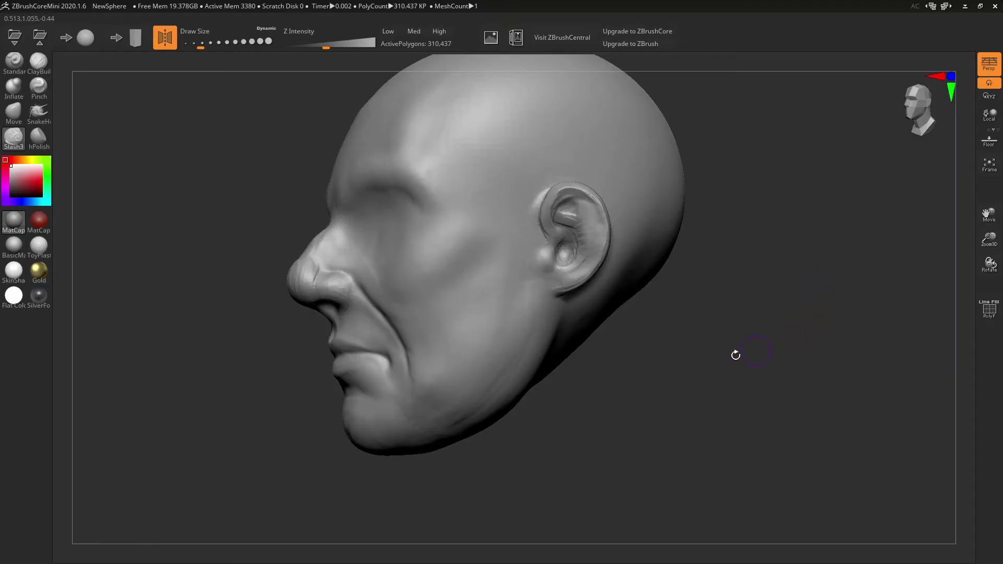
{"action": "left_click_drag", "start_coordinate": [730, 385], "coordinate": [636, 233]}
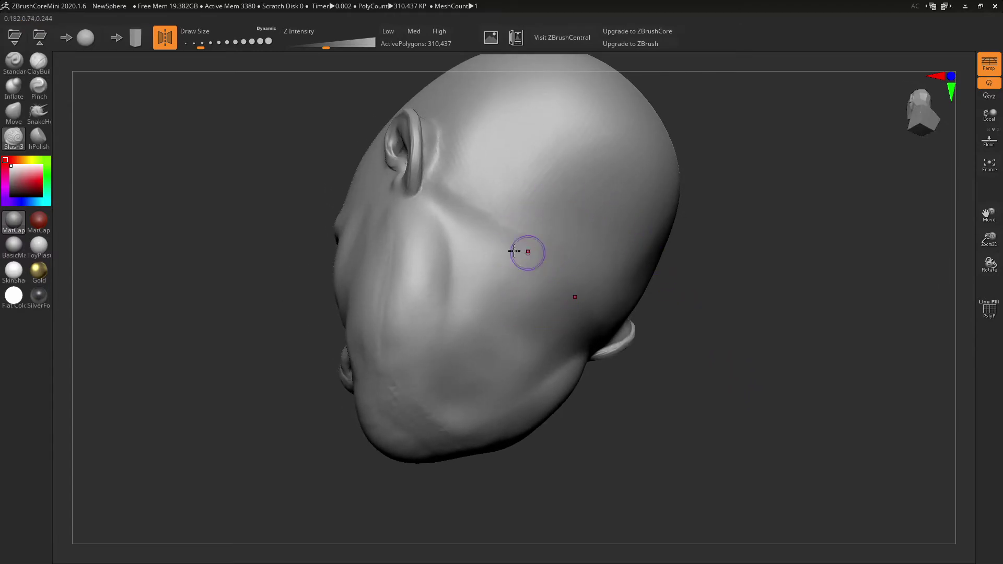
{"action": "left_click_drag", "start_coordinate": [747, 269], "coordinate": [768, 340]}
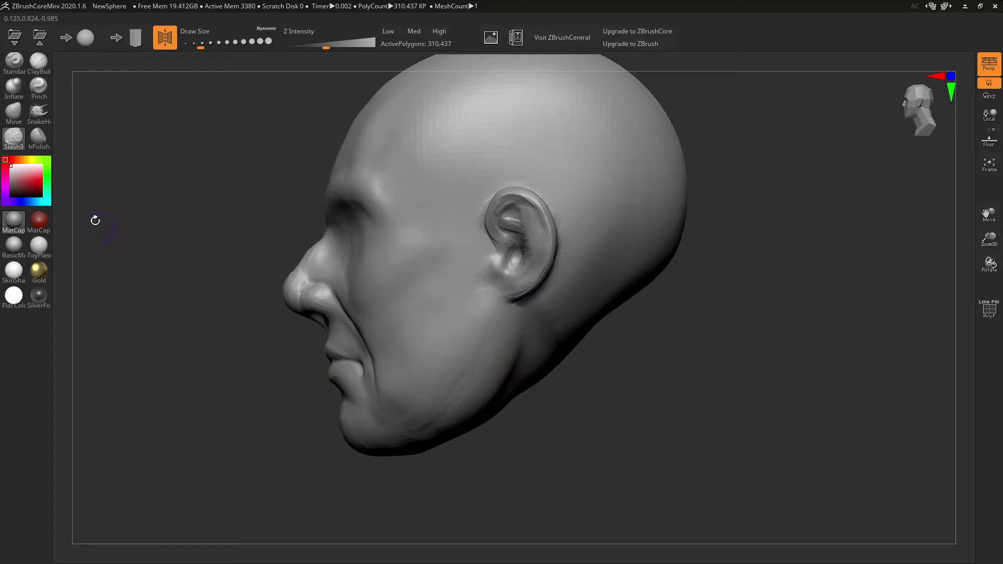
{"action": "left_click", "coordinate": [38, 61]}
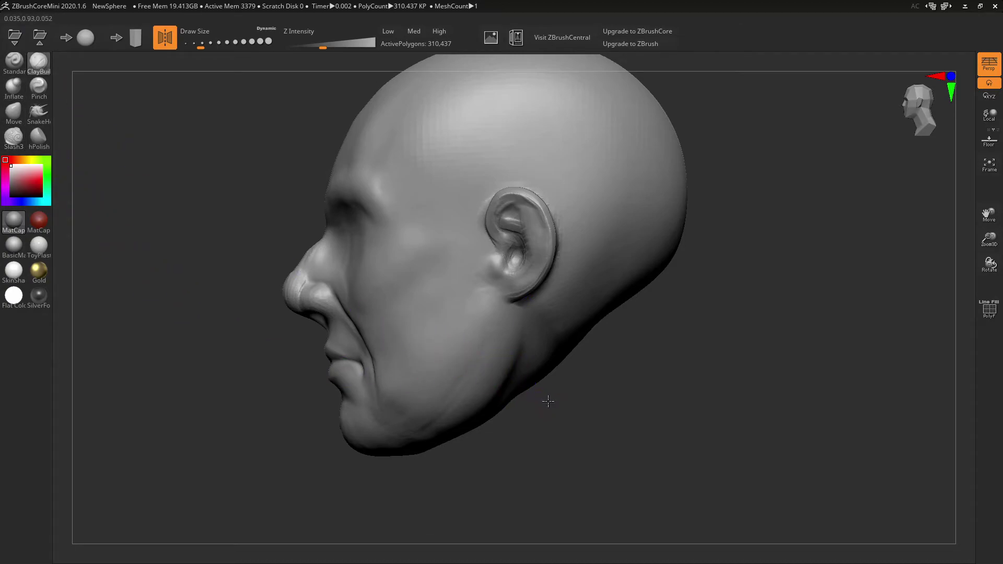
{"action": "mouse_move", "coordinate": [543, 401]}
{"action": "left_mouse_down"}
{"action": "mouse_move", "coordinate": [530, 351]}
{"action": "mouse_move", "coordinate": [548, 364]}
{"action": "left_mouse_up"}
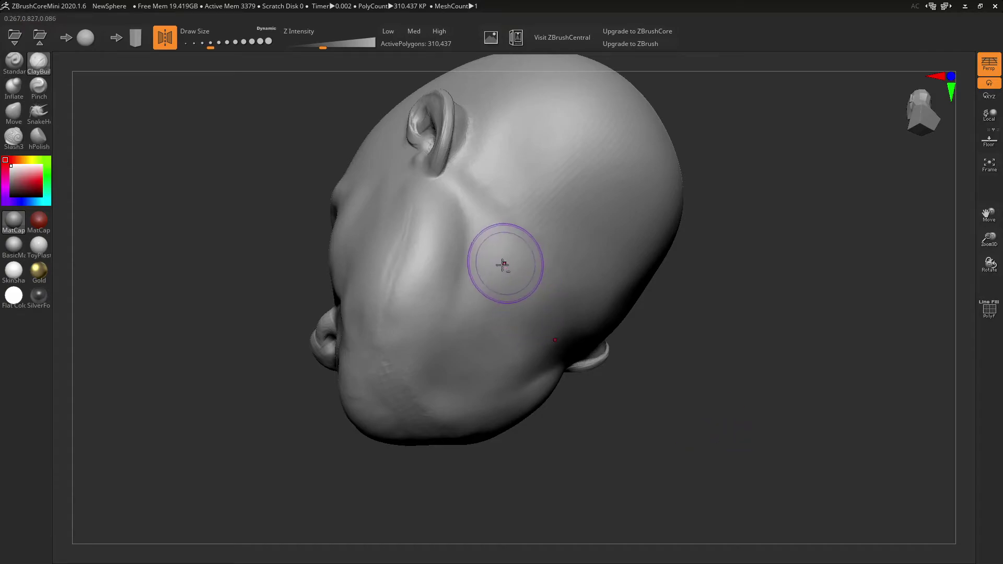
{"action": "mouse_move", "coordinate": [502, 265]}
{"action": "left_mouse_down"}
{"action": "mouse_move", "coordinate": [578, 334]}
{"action": "mouse_move", "coordinate": [493, 245]}
{"action": "mouse_move", "coordinate": [534, 298]}
{"action": "mouse_move", "coordinate": [462, 336]}
{"action": "mouse_move", "coordinate": [486, 294]}
{"action": "mouse_move", "coordinate": [498, 339]}
{"action": "mouse_move", "coordinate": [471, 368]}
{"action": "left_mouse_up"}
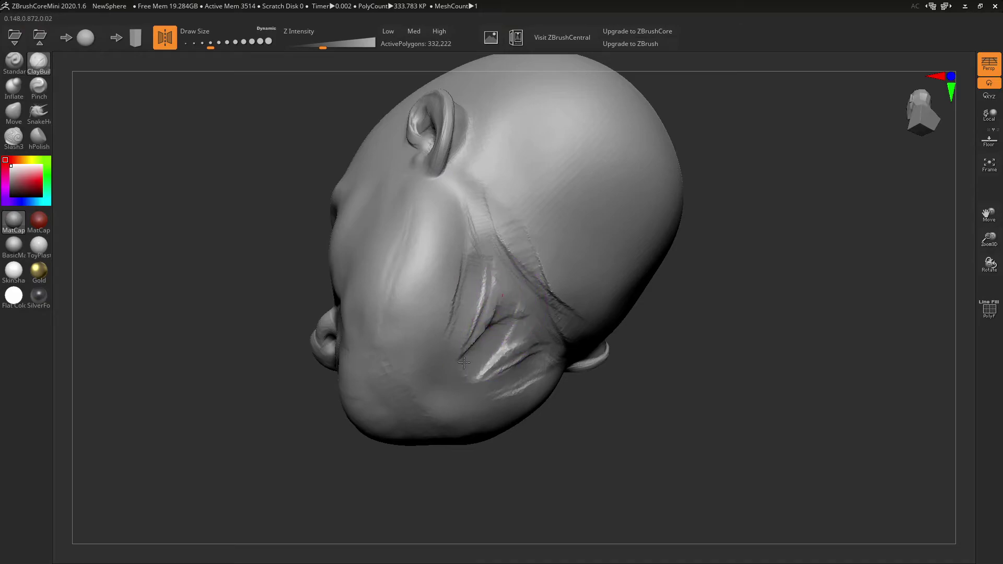
{"action": "mouse_move", "coordinate": [508, 312]}
{"action": "left_mouse_down"}
{"action": "mouse_move", "coordinate": [445, 391]}
{"action": "mouse_move", "coordinate": [465, 361]}
{"action": "left_mouse_up"}
{"action": "mouse_move", "coordinate": [475, 285]}
{"action": "left_mouse_down"}
{"action": "mouse_move", "coordinate": [463, 342]}
{"action": "mouse_move", "coordinate": [481, 267]}
{"action": "mouse_move", "coordinate": [486, 291]}
{"action": "left_mouse_up"}
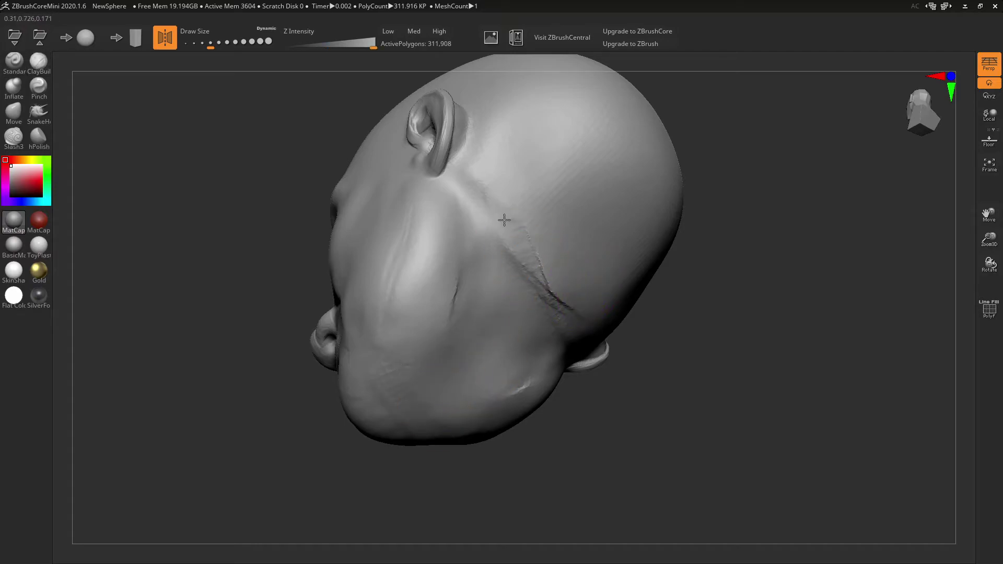
{"action": "left_click_drag", "start_coordinate": [697, 212], "coordinate": [684, 262]}
Build up a thick round clay base for the neck beneath the back of the skull with ClayBuildup
{"action": "mouse_move", "coordinate": [529, 302]}
{"action": "left_mouse_down"}
{"action": "mouse_move", "coordinate": [667, 212]}
{"action": "mouse_move", "coordinate": [622, 213]}
{"action": "mouse_move", "coordinate": [520, 275]}
{"action": "mouse_move", "coordinate": [454, 258]}
{"action": "mouse_move", "coordinate": [442, 224]}
{"action": "mouse_move", "coordinate": [470, 188]}
{"action": "mouse_move", "coordinate": [575, 187]}
{"action": "mouse_move", "coordinate": [598, 209]}
{"action": "mouse_move", "coordinate": [600, 277]}
{"action": "mouse_move", "coordinate": [511, 326]}
{"action": "mouse_move", "coordinate": [473, 314]}
{"action": "mouse_move", "coordinate": [446, 245]}
{"action": "mouse_move", "coordinate": [460, 204]}
{"action": "mouse_move", "coordinate": [515, 176]}
{"action": "mouse_move", "coordinate": [593, 241]}
{"action": "mouse_move", "coordinate": [569, 293]}
{"action": "mouse_move", "coordinate": [544, 199]}
{"action": "mouse_move", "coordinate": [528, 293]}
{"action": "mouse_move", "coordinate": [479, 270]}
{"action": "mouse_move", "coordinate": [464, 240]}
{"action": "mouse_move", "coordinate": [462, 253]}
{"action": "mouse_move", "coordinate": [522, 303]}
{"action": "mouse_move", "coordinate": [545, 183]}
{"action": "left_mouse_up"}
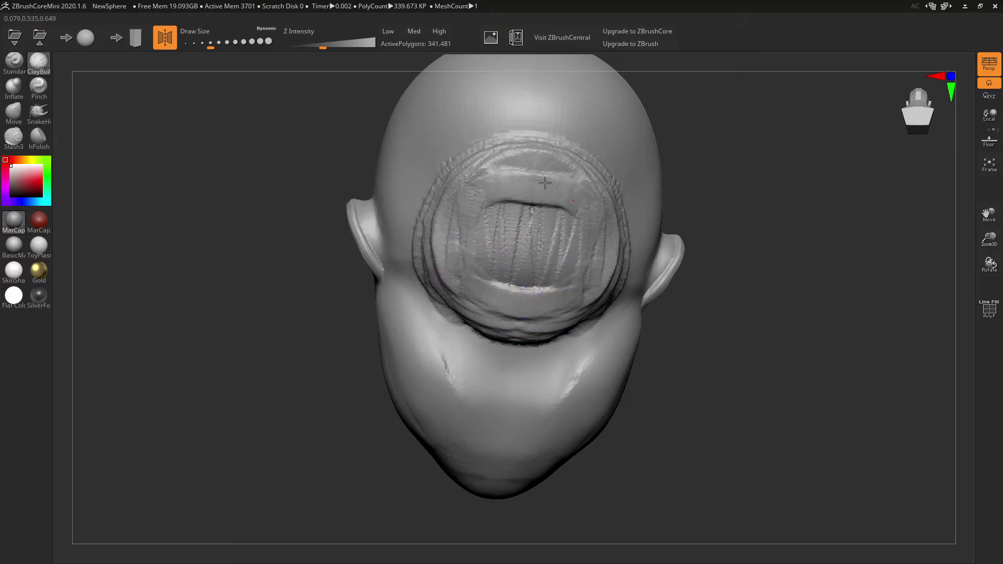
{"action": "left_click_drag", "start_coordinate": [553, 276], "coordinate": [526, 186]}
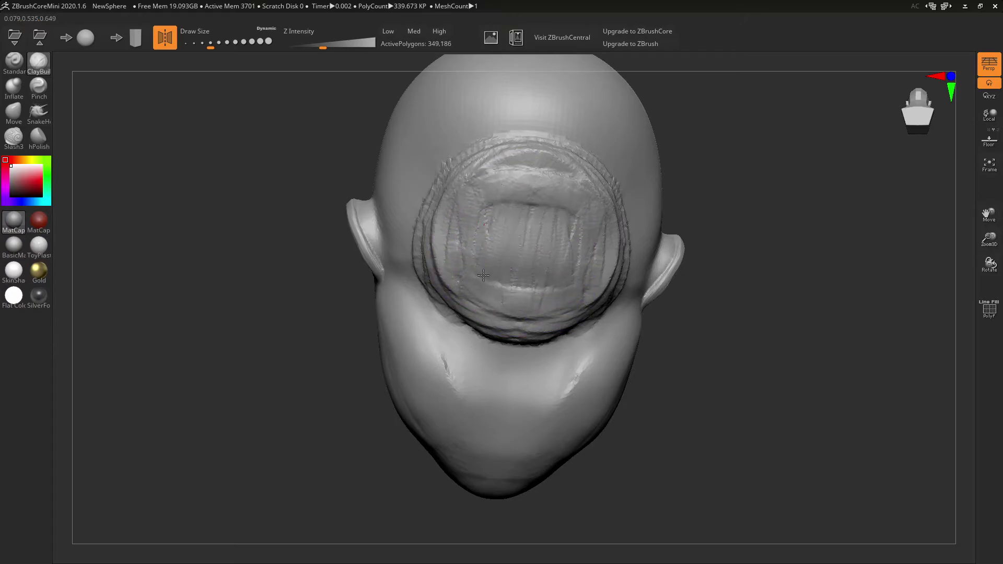
{"action": "left_click_drag", "start_coordinate": [484, 276], "coordinate": [498, 287]}
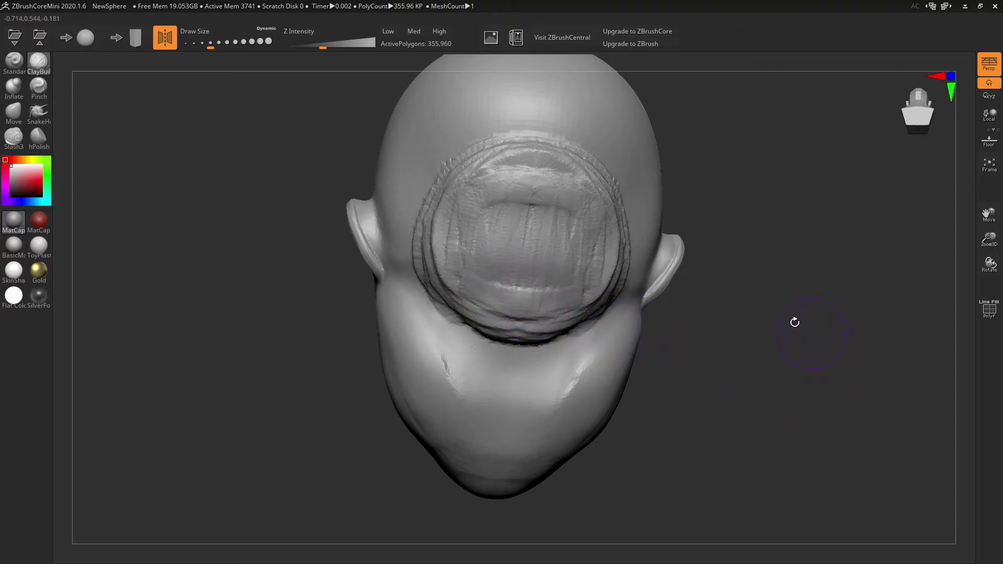
{"action": "left_click_drag", "start_coordinate": [795, 323], "coordinate": [783, 363]}
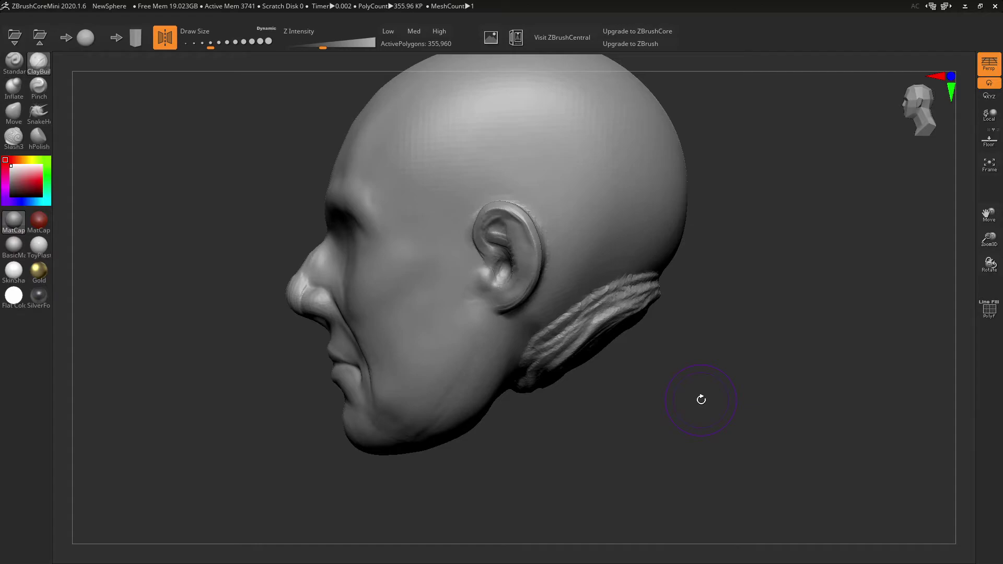
Extend the neck stump outward from its clay base with a large ClayBuildup brush
{"action": "left_click", "coordinate": [13, 114]}
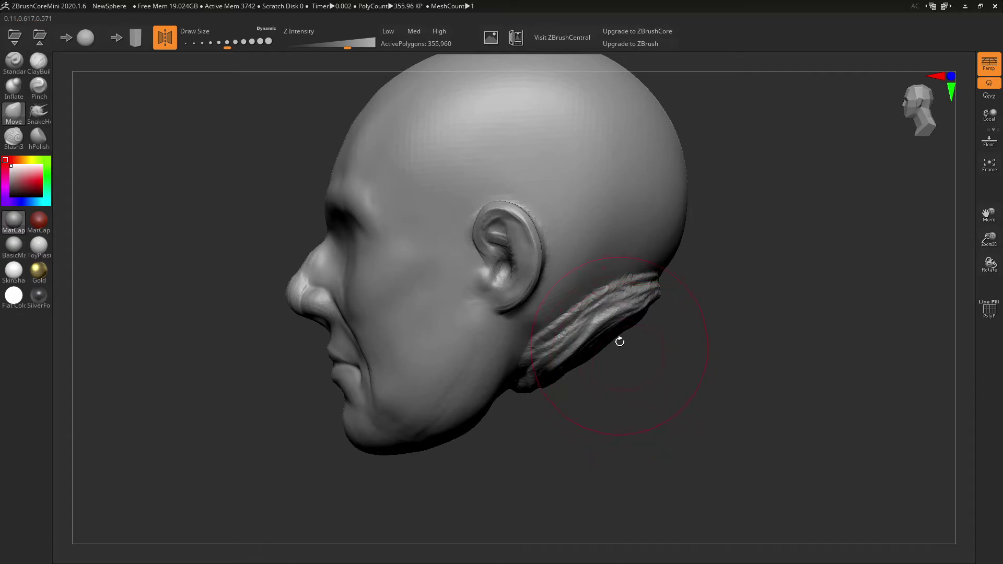
{"action": "left_click_drag", "start_coordinate": [632, 315], "coordinate": [654, 353]}
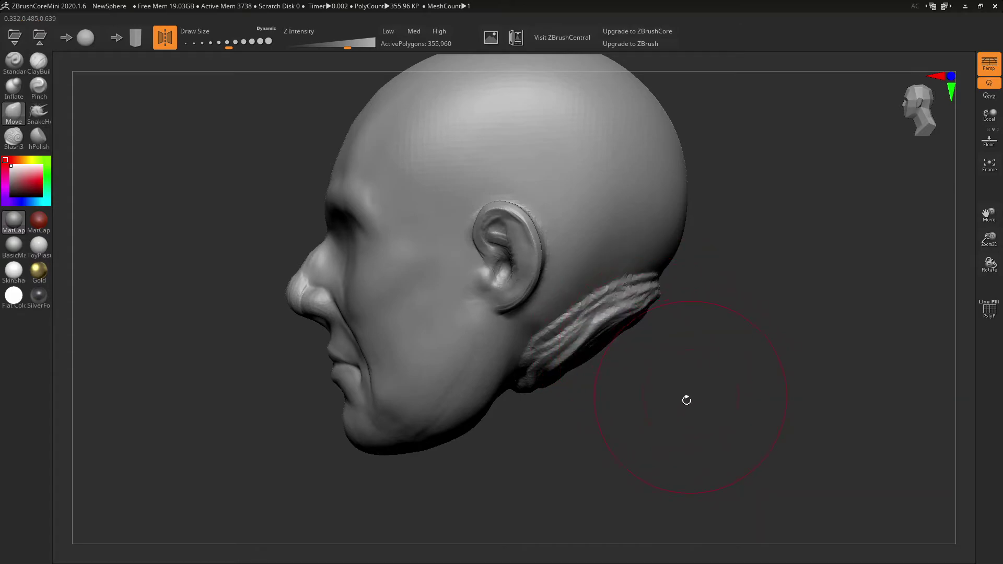
{"action": "left_click_drag", "start_coordinate": [685, 398], "coordinate": [649, 370]}
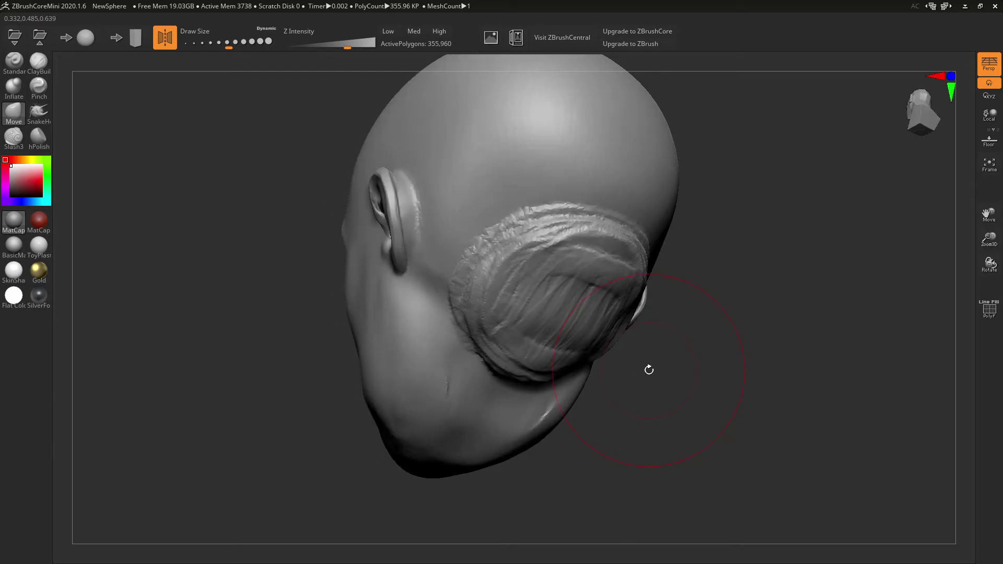
{"action": "left_click", "coordinate": [38, 61]}
{"action": "key", "text": "["}
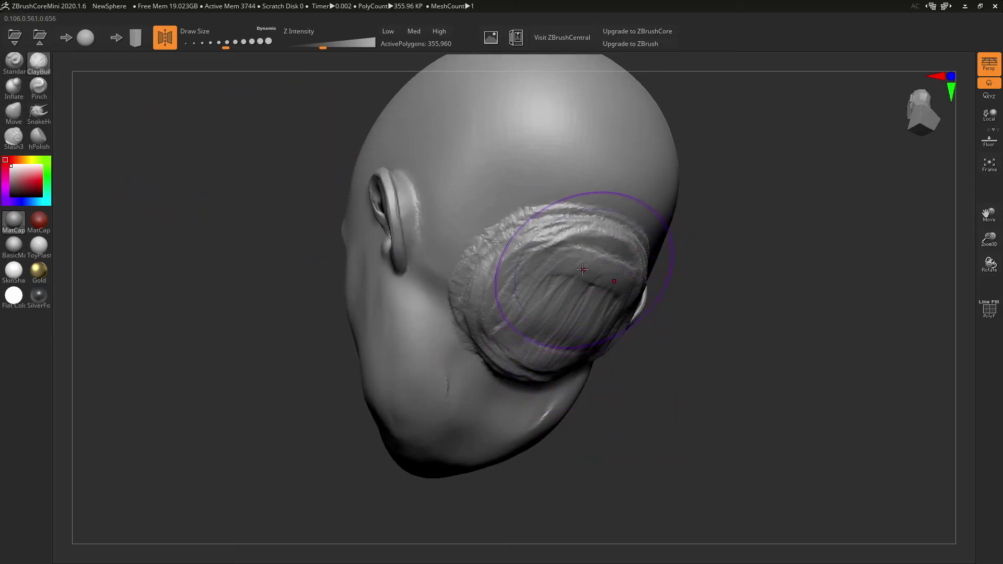
{"action": "mouse_move", "coordinate": [572, 266]}
{"action": "left_mouse_down"}
{"action": "mouse_move", "coordinate": [616, 285]}
{"action": "mouse_move", "coordinate": [585, 277]}
{"action": "mouse_move", "coordinate": [619, 261]}
{"action": "mouse_move", "coordinate": [589, 317]}
{"action": "mouse_move", "coordinate": [575, 292]}
{"action": "mouse_move", "coordinate": [534, 326]}
{"action": "mouse_move", "coordinate": [543, 335]}
{"action": "mouse_move", "coordinate": [554, 271]}
{"action": "mouse_move", "coordinate": [575, 314]}
{"action": "mouse_move", "coordinate": [597, 291]}
{"action": "mouse_move", "coordinate": [522, 261]}
{"action": "left_mouse_up"}
Pull the stump downward into a full-length neck in side view with the Move brush, widening it front to back
{"action": "mouse_move", "coordinate": [732, 240]}
{"action": "left_mouse_down"}
{"action": "mouse_move", "coordinate": [448, 216]}
{"action": "mouse_move", "coordinate": [470, 183]}
{"action": "mouse_move", "coordinate": [449, 251]}
{"action": "mouse_move", "coordinate": [460, 188]}
{"action": "mouse_move", "coordinate": [504, 263]}
{"action": "mouse_move", "coordinate": [470, 230]}
{"action": "mouse_move", "coordinate": [488, 281]}
{"action": "mouse_move", "coordinate": [482, 159]}
{"action": "mouse_move", "coordinate": [720, 322]}
{"action": "mouse_move", "coordinate": [718, 371]}
{"action": "left_mouse_up"}
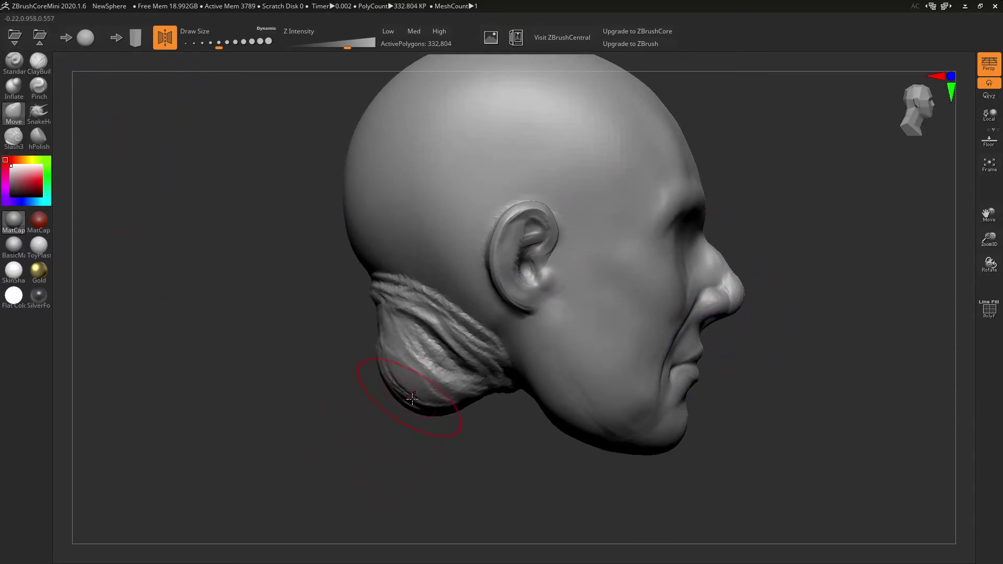
{"action": "mouse_move", "coordinate": [463, 452]}
{"action": "left_mouse_down"}
{"action": "mouse_move", "coordinate": [425, 409]}
{"action": "mouse_move", "coordinate": [482, 475]}
{"action": "mouse_move", "coordinate": [557, 484]}
{"action": "mouse_move", "coordinate": [543, 502]}
{"action": "left_mouse_up"}
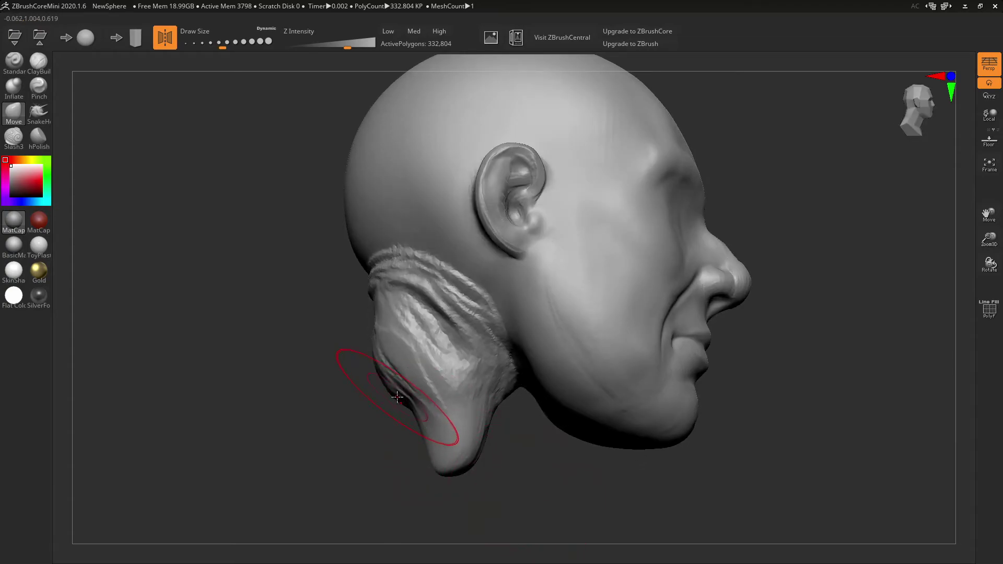
{"action": "mouse_move", "coordinate": [405, 401]}
{"action": "left_mouse_down"}
{"action": "mouse_move", "coordinate": [455, 454]}
{"action": "mouse_move", "coordinate": [523, 478]}
{"action": "mouse_move", "coordinate": [461, 496]}
{"action": "left_mouse_up"}
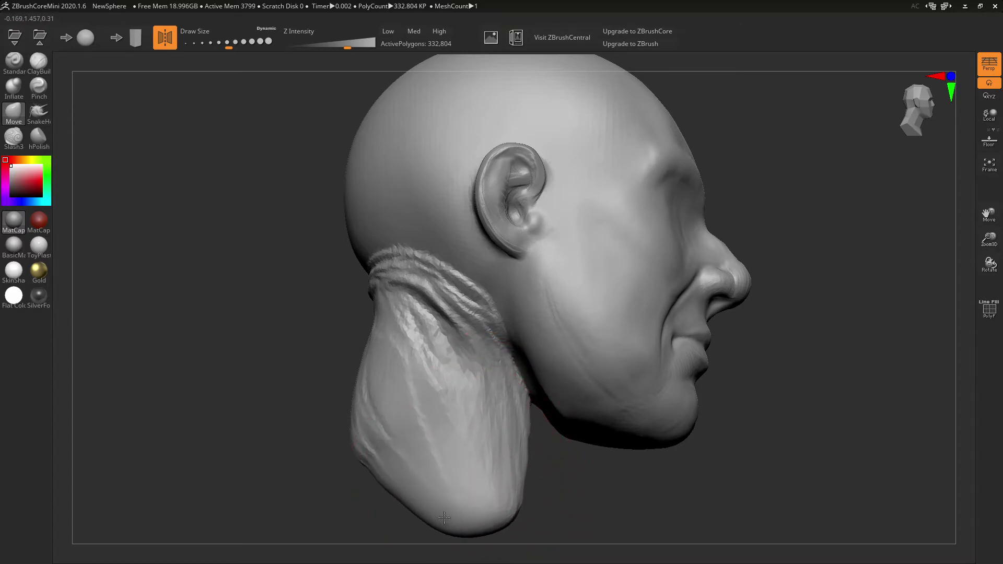
{"action": "left_click_drag", "start_coordinate": [415, 449], "coordinate": [403, 473]}
{"action": "mouse_move", "coordinate": [378, 416]}
{"action": "left_mouse_down"}
{"action": "mouse_move", "coordinate": [369, 439]}
{"action": "mouse_move", "coordinate": [337, 437]}
{"action": "mouse_move", "coordinate": [325, 460]}
{"action": "mouse_move", "coordinate": [413, 444]}
{"action": "mouse_move", "coordinate": [456, 471]}
{"action": "left_mouse_up"}
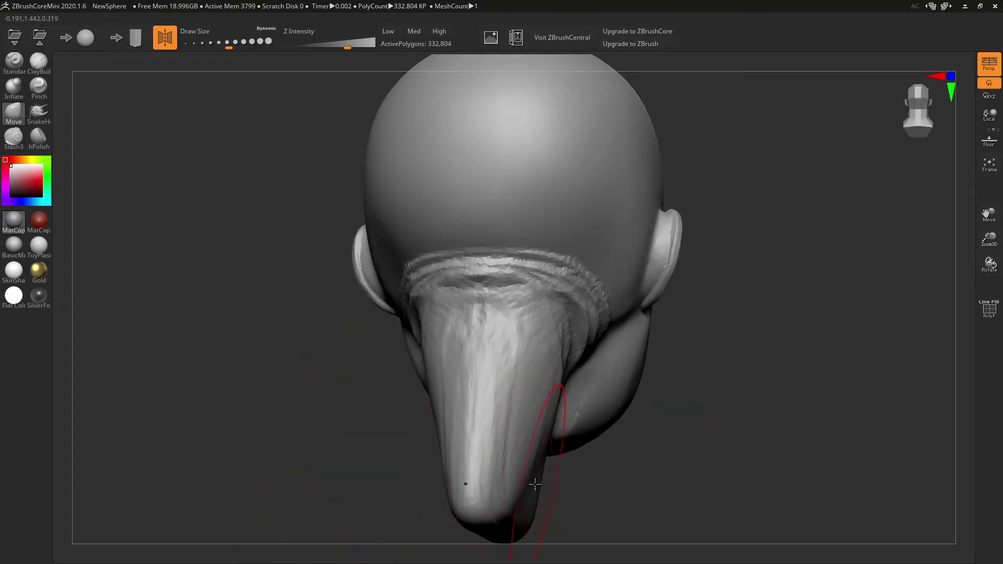
Pull the lower end of the neck outward on both sides with the Move brush to form wide shoulders
{"action": "mouse_move", "coordinate": [535, 484]}
{"action": "left_mouse_down"}
{"action": "mouse_move", "coordinate": [555, 477]}
{"action": "mouse_move", "coordinate": [627, 494]}
{"action": "left_mouse_up"}
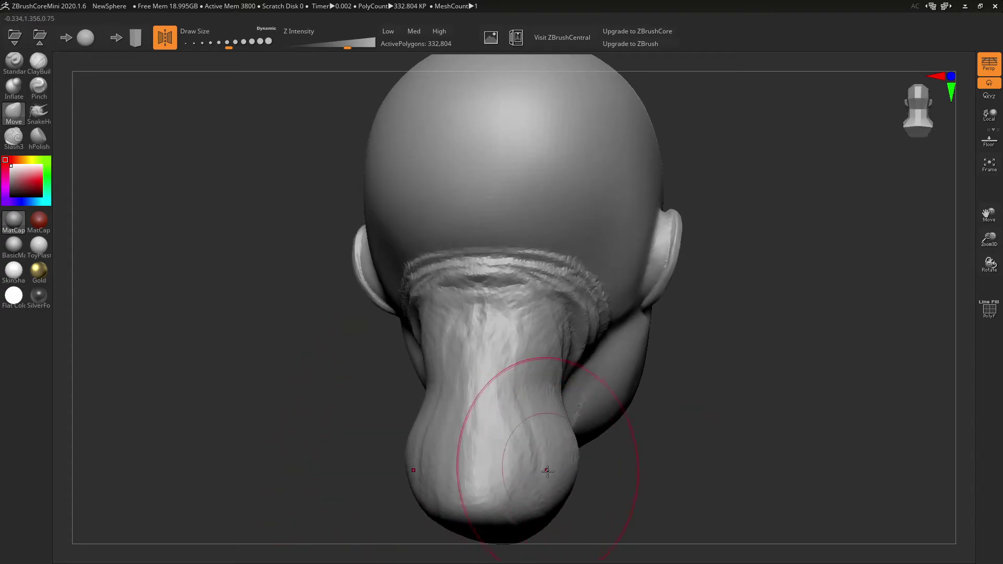
{"action": "left_click_drag", "start_coordinate": [673, 469], "coordinate": [679, 383]}
{"action": "left_click_drag", "start_coordinate": [568, 266], "coordinate": [693, 262]}
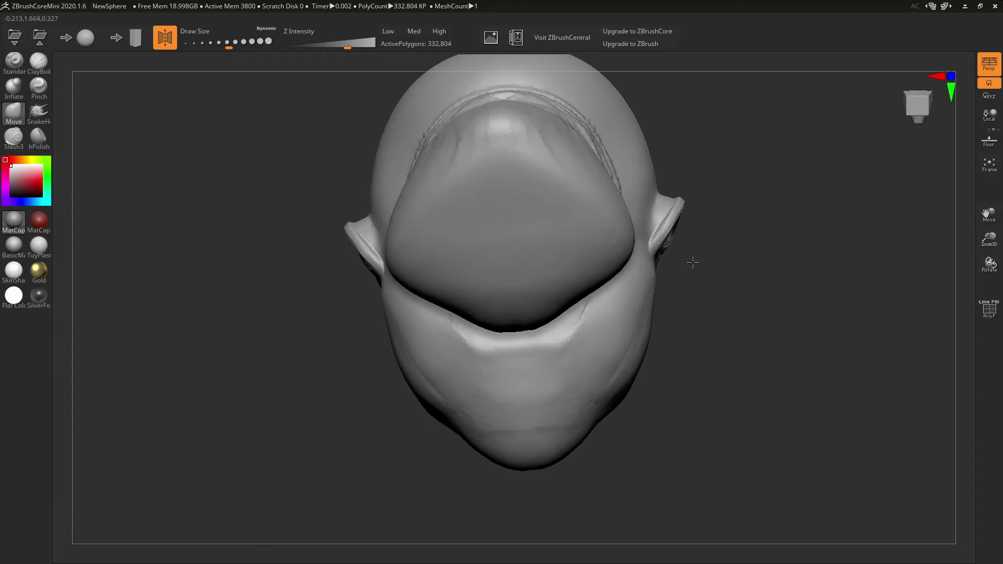
{"action": "left_click_drag", "start_coordinate": [601, 190], "coordinate": [717, 112]}
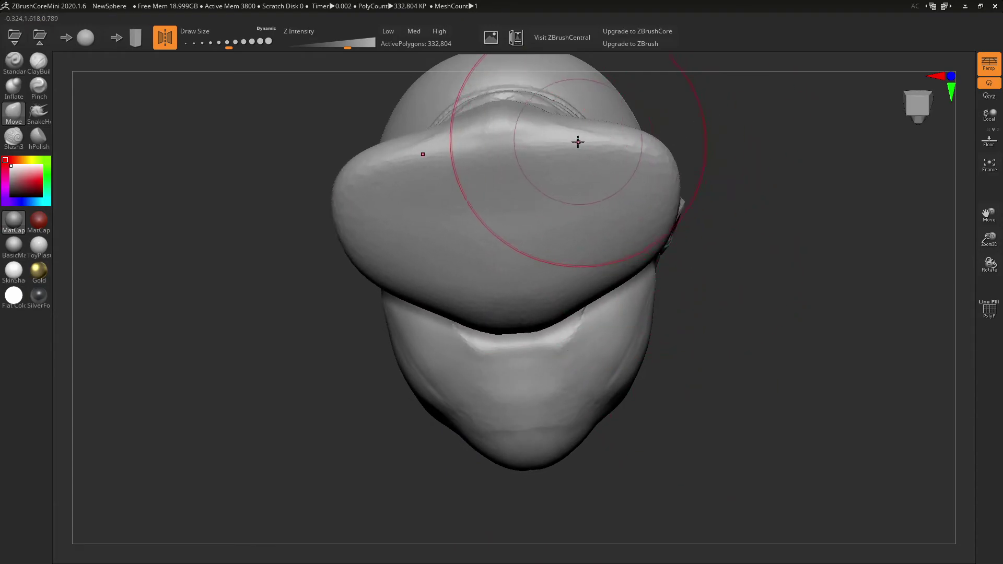
{"action": "left_click_drag", "start_coordinate": [578, 141], "coordinate": [580, 112]}
{"action": "mouse_move", "coordinate": [657, 131]}
{"action": "left_mouse_down"}
{"action": "mouse_move", "coordinate": [753, 118]}
{"action": "mouse_move", "coordinate": [763, 128]}
{"action": "left_mouse_up"}
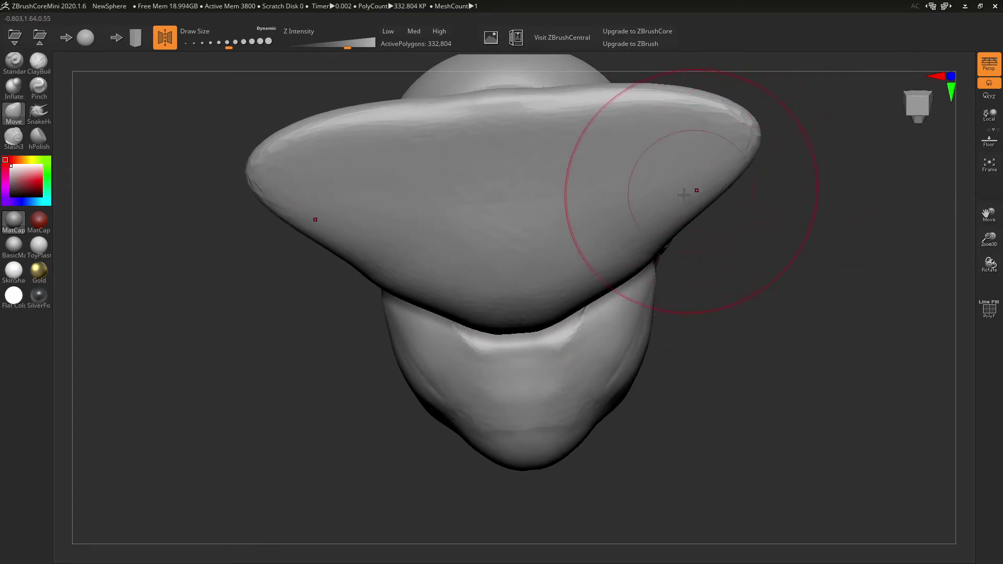
{"action": "left_click_drag", "start_coordinate": [684, 195], "coordinate": [804, 186]}
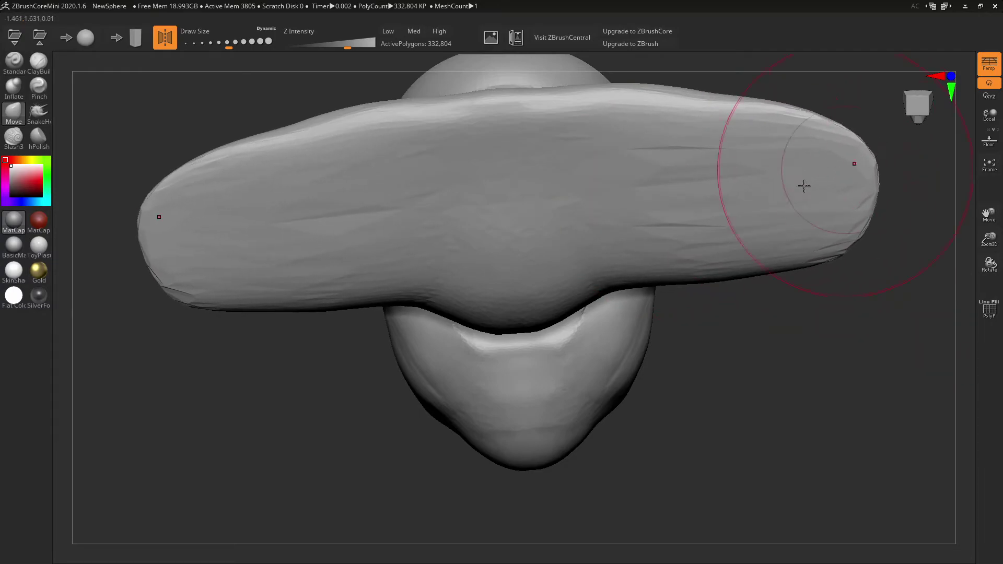
{"action": "mouse_move", "coordinate": [600, 240]}
{"action": "left_mouse_down"}
{"action": "mouse_move", "coordinate": [659, 285]}
{"action": "mouse_move", "coordinate": [730, 282]}
{"action": "left_mouse_up"}
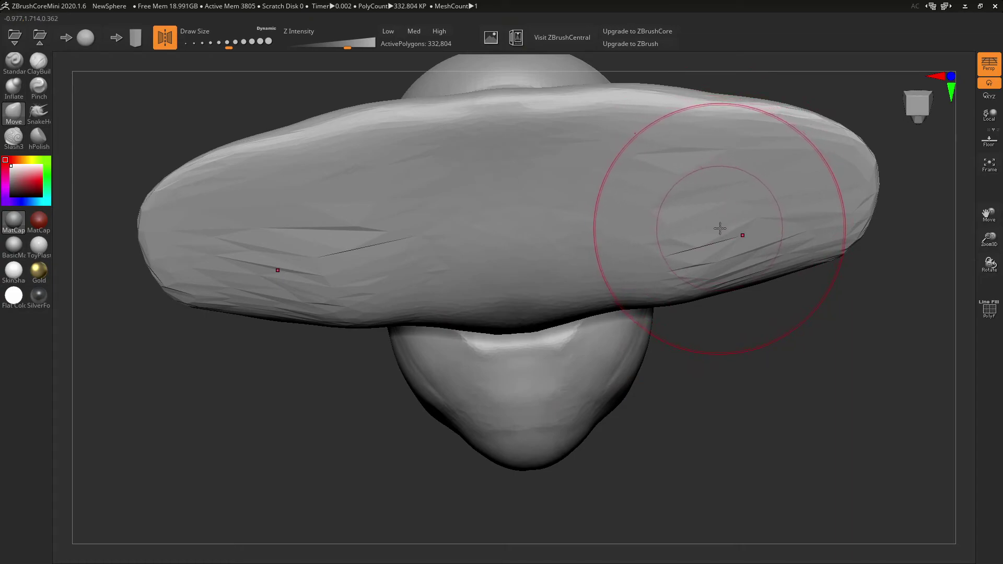
Rework the stretched underside of the shoulders with ClayBuildup strokes and show the polyframe to check the mesh density
{"action": "key", "text": "bracketleft"}
{"action": "key", "text": "bracketleft"}
{"action": "key", "text": "bracketleft"}
{"action": "key", "text": "bracketleft"}
{"action": "mouse_move", "coordinate": [844, 170]}
{"action": "left_mouse_down"}
{"action": "mouse_move", "coordinate": [835, 179]}
{"action": "mouse_move", "coordinate": [847, 153]}
{"action": "mouse_move", "coordinate": [834, 246]}
{"action": "mouse_move", "coordinate": [826, 157]}
{"action": "mouse_move", "coordinate": [794, 251]}
{"action": "mouse_move", "coordinate": [773, 130]}
{"action": "mouse_move", "coordinate": [741, 136]}
{"action": "mouse_move", "coordinate": [679, 246]}
{"action": "mouse_move", "coordinate": [633, 146]}
{"action": "mouse_move", "coordinate": [580, 261]}
{"action": "mouse_move", "coordinate": [539, 247]}
{"action": "mouse_move", "coordinate": [518, 220]}
{"action": "mouse_move", "coordinate": [493, 224]}
{"action": "left_mouse_up"}
{"action": "left_click", "coordinate": [38, 63]}
{"action": "key", "text": "shift+f"}
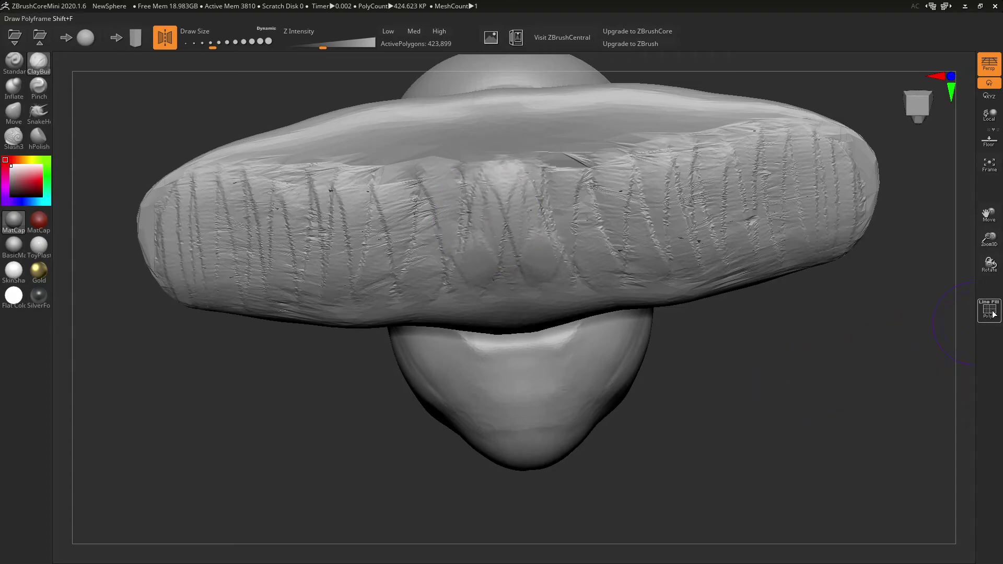
{"action": "mouse_move", "coordinate": [708, 130]}
{"action": "left_mouse_down"}
{"action": "mouse_move", "coordinate": [523, 134]}
{"action": "mouse_move", "coordinate": [732, 115]}
{"action": "mouse_move", "coordinate": [455, 120]}
{"action": "mouse_move", "coordinate": [292, 149]}
{"action": "mouse_move", "coordinate": [219, 193]}
{"action": "mouse_move", "coordinate": [167, 188]}
{"action": "mouse_move", "coordinate": [166, 265]}
{"action": "mouse_move", "coordinate": [232, 222]}
{"action": "left_mouse_up"}
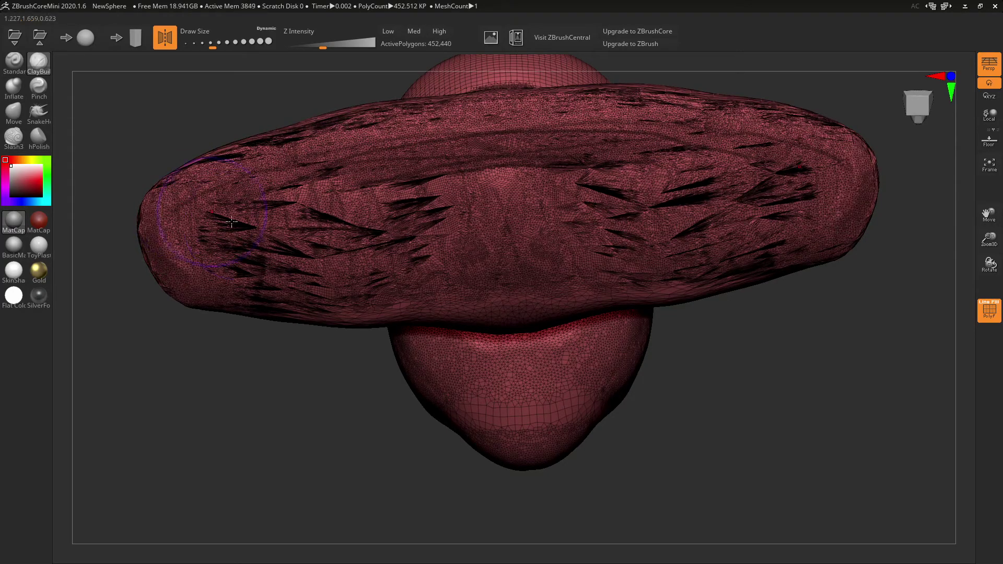
{"action": "mouse_move", "coordinate": [678, 307]}
{"action": "left_mouse_down"}
{"action": "mouse_move", "coordinate": [638, 291]}
{"action": "mouse_move", "coordinate": [397, 298]}
{"action": "mouse_move", "coordinate": [719, 261]}
{"action": "mouse_move", "coordinate": [386, 264]}
{"action": "mouse_move", "coordinate": [303, 229]}
{"action": "mouse_move", "coordinate": [773, 209]}
{"action": "mouse_move", "coordinate": [700, 214]}
{"action": "left_mouse_up"}
Smooth the neck, build up the throat under the jaw with ClayBuildup, and hide the polyframe
{"action": "left_click_drag", "start_coordinate": [775, 392], "coordinate": [731, 477]}
{"action": "left_click_drag", "start_coordinate": [492, 314], "coordinate": [393, 287], "text": "shift"}
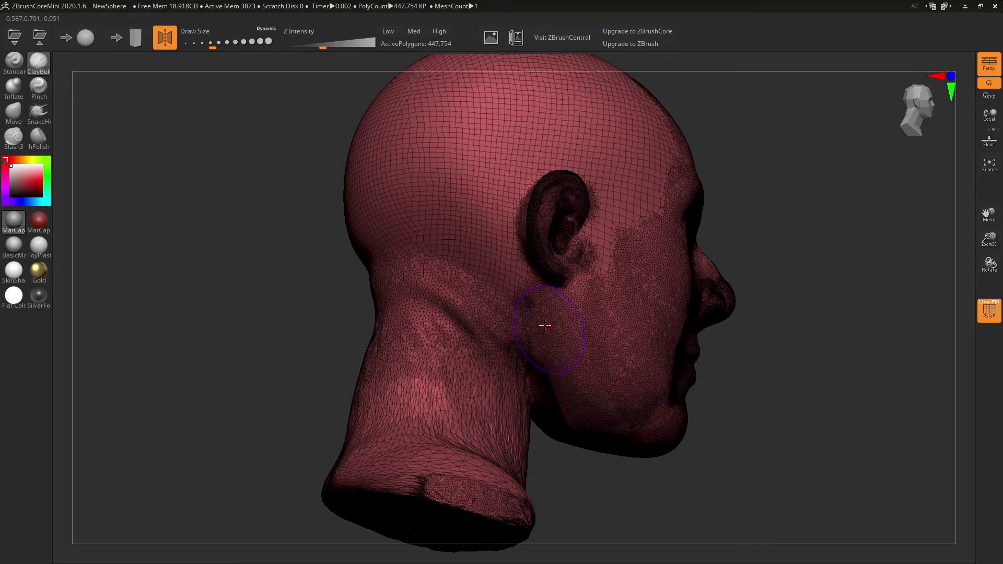
{"action": "mouse_move", "coordinate": [590, 483]}
{"action": "left_mouse_down"}
{"action": "mouse_move", "coordinate": [626, 190]}
{"action": "mouse_move", "coordinate": [503, 256]}
{"action": "mouse_move", "coordinate": [544, 293]}
{"action": "mouse_move", "coordinate": [520, 249]}
{"action": "mouse_move", "coordinate": [555, 261]}
{"action": "left_mouse_up"}
{"action": "mouse_move", "coordinate": [555, 240]}
{"action": "right_mouse_down"}
{"action": "mouse_move", "coordinate": [513, 219]}
{"action": "mouse_move", "coordinate": [519, 195]}
{"action": "mouse_move", "coordinate": [515, 206]}
{"action": "right_mouse_up"}
{"action": "mouse_move", "coordinate": [514, 207]}
{"action": "left_mouse_down"}
{"action": "mouse_move", "coordinate": [488, 212]}
{"action": "mouse_move", "coordinate": [500, 244]}
{"action": "mouse_move", "coordinate": [544, 219]}
{"action": "left_mouse_up"}
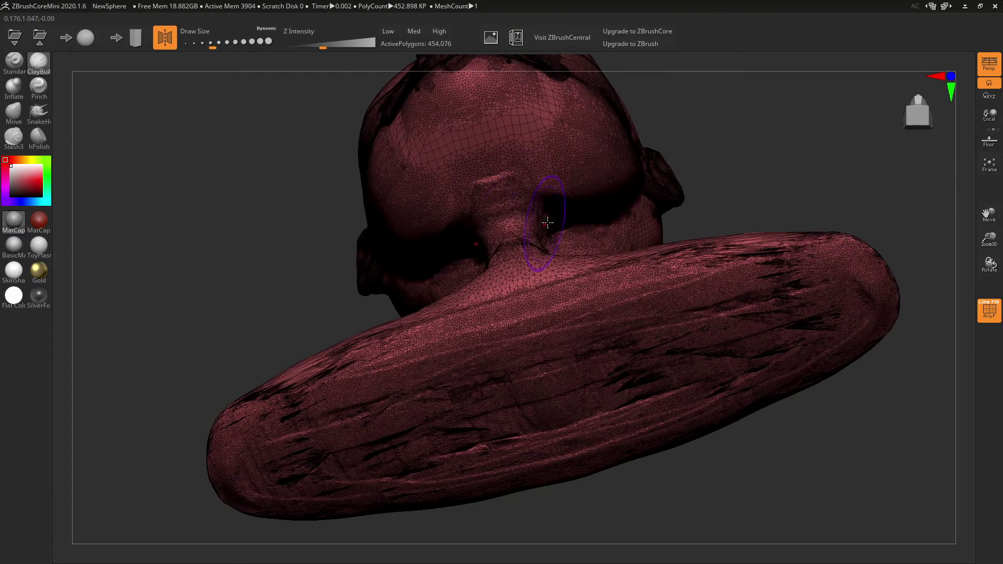
{"action": "mouse_move", "coordinate": [544, 220]}
{"action": "right_mouse_down"}
{"action": "mouse_move", "coordinate": [825, 334]}
{"action": "mouse_move", "coordinate": [812, 349]}
{"action": "mouse_move", "coordinate": [743, 262]}
{"action": "mouse_move", "coordinate": [652, 308]}
{"action": "right_mouse_up"}
{"action": "key", "text": "shift+f"}
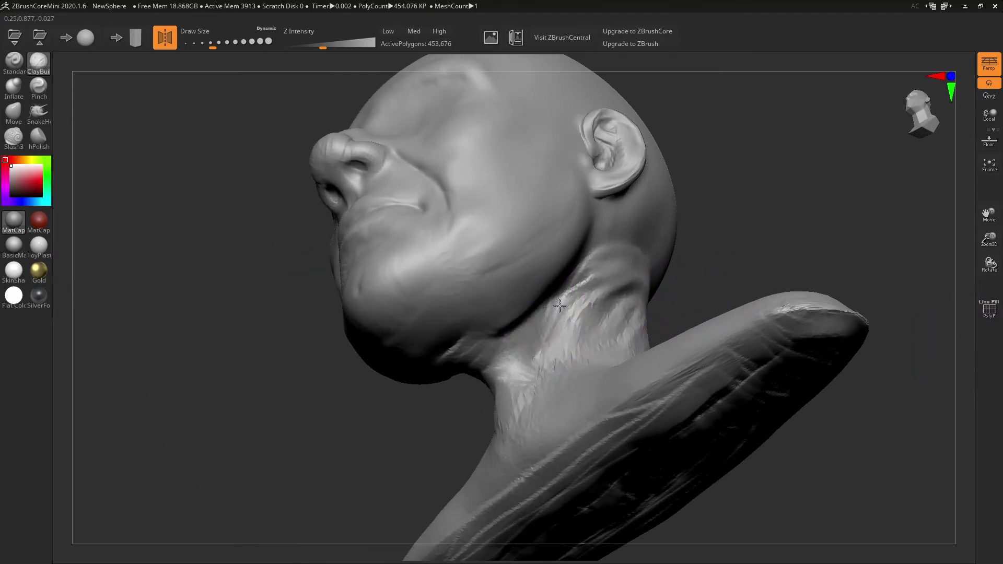
Build up the side neck muscles from behind the ears down to the collarbones with ClayBuildup, and switch to the Move brush
{"action": "mouse_move", "coordinate": [575, 357]}
{"action": "left_mouse_down"}
{"action": "mouse_move", "coordinate": [570, 324]}
{"action": "mouse_move", "coordinate": [545, 358]}
{"action": "left_mouse_up"}
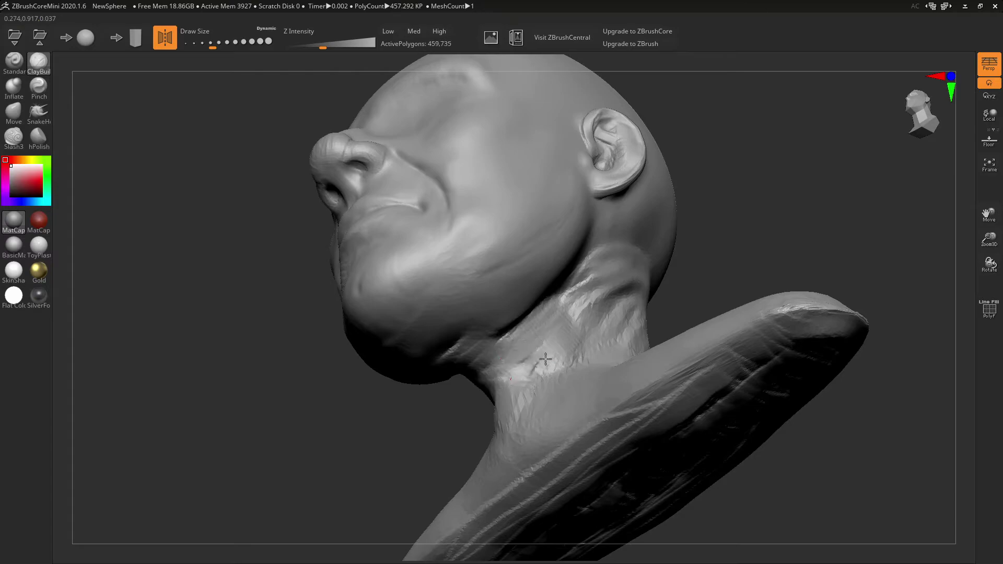
{"action": "right_click_drag", "start_coordinate": [533, 410], "coordinate": [647, 324]}
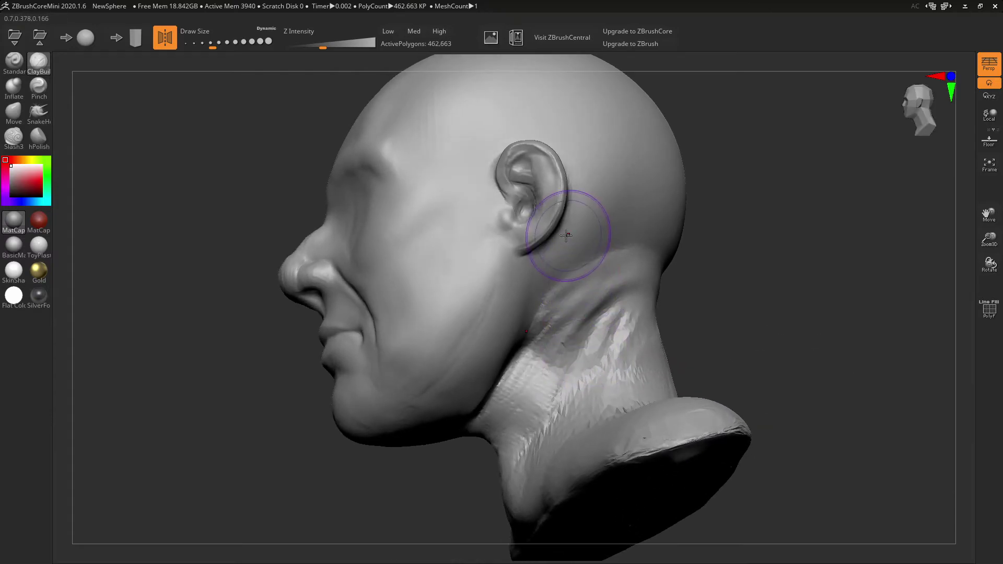
{"action": "mouse_move", "coordinate": [553, 230]}
{"action": "left_mouse_down"}
{"action": "mouse_move", "coordinate": [572, 243]}
{"action": "mouse_move", "coordinate": [574, 405]}
{"action": "left_mouse_up"}
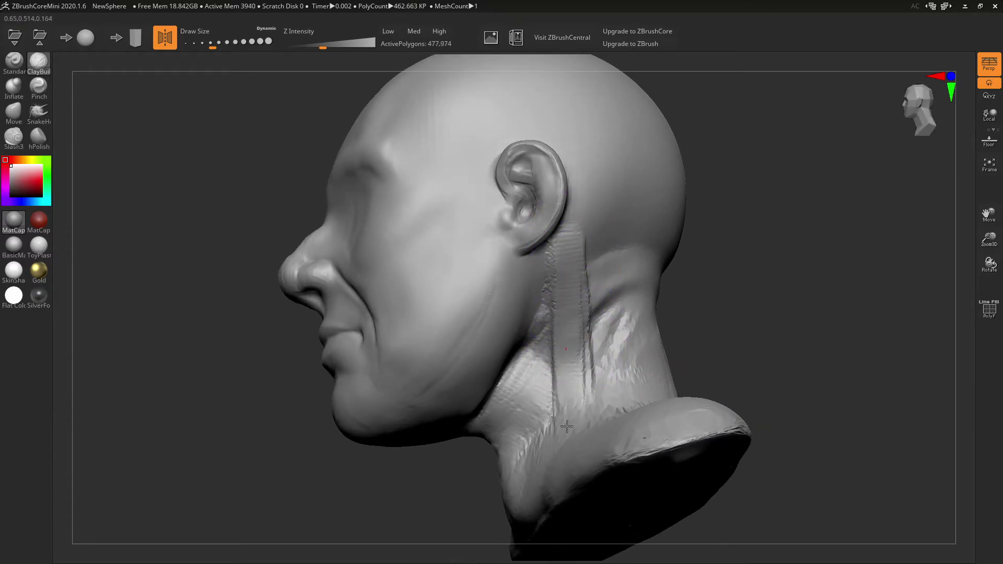
{"action": "right_click_drag", "start_coordinate": [590, 331], "coordinate": [605, 370]}
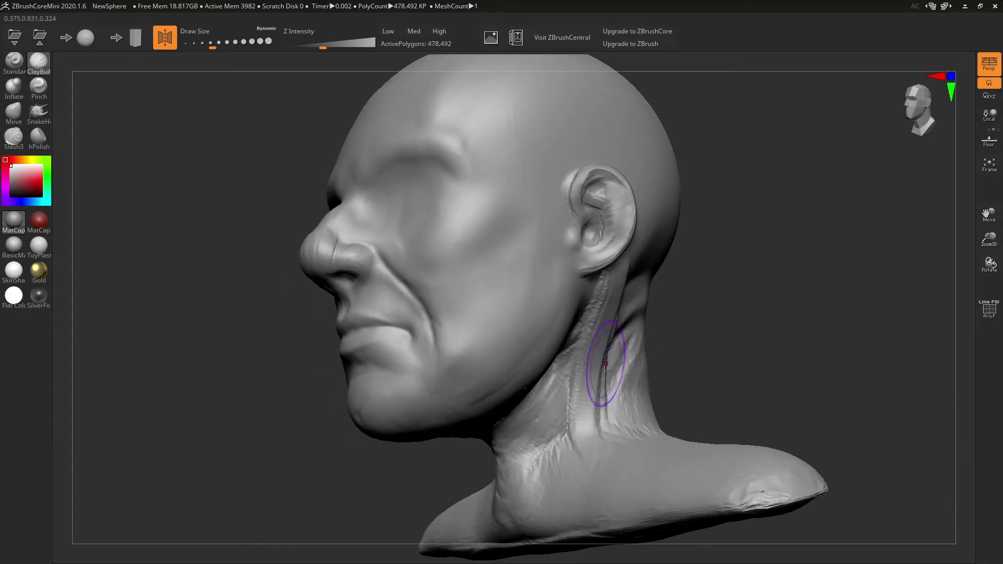
{"action": "mouse_move", "coordinate": [606, 424]}
{"action": "left_mouse_down"}
{"action": "mouse_move", "coordinate": [601, 366]}
{"action": "mouse_move", "coordinate": [608, 434]}
{"action": "mouse_move", "coordinate": [596, 366]}
{"action": "mouse_move", "coordinate": [582, 438]}
{"action": "left_mouse_up"}
{"action": "mouse_move", "coordinate": [582, 438]}
{"action": "right_mouse_down"}
{"action": "mouse_move", "coordinate": [648, 312]}
{"action": "mouse_move", "coordinate": [643, 325]}
{"action": "right_mouse_up"}
{"action": "left_click", "coordinate": [20, 123]}
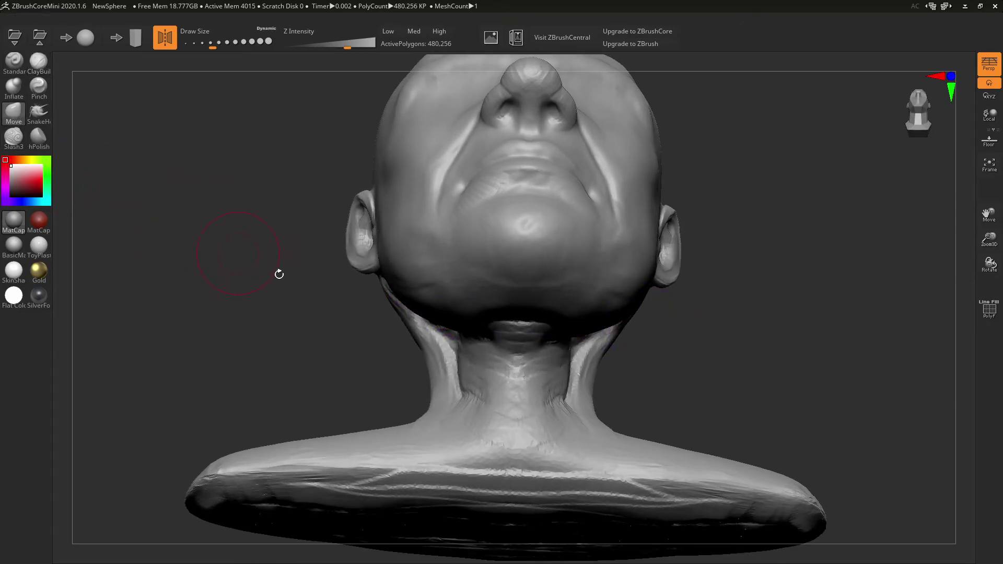
Smooth the rough clay on the sides and back of the neck, from behind the ears down to the shoulders
{"action": "mouse_move", "coordinate": [277, 273]}
{"action": "left_mouse_down"}
{"action": "mouse_move", "coordinate": [620, 352]}
{"action": "mouse_move", "coordinate": [642, 334]}
{"action": "mouse_move", "coordinate": [618, 359]}
{"action": "left_mouse_up"}
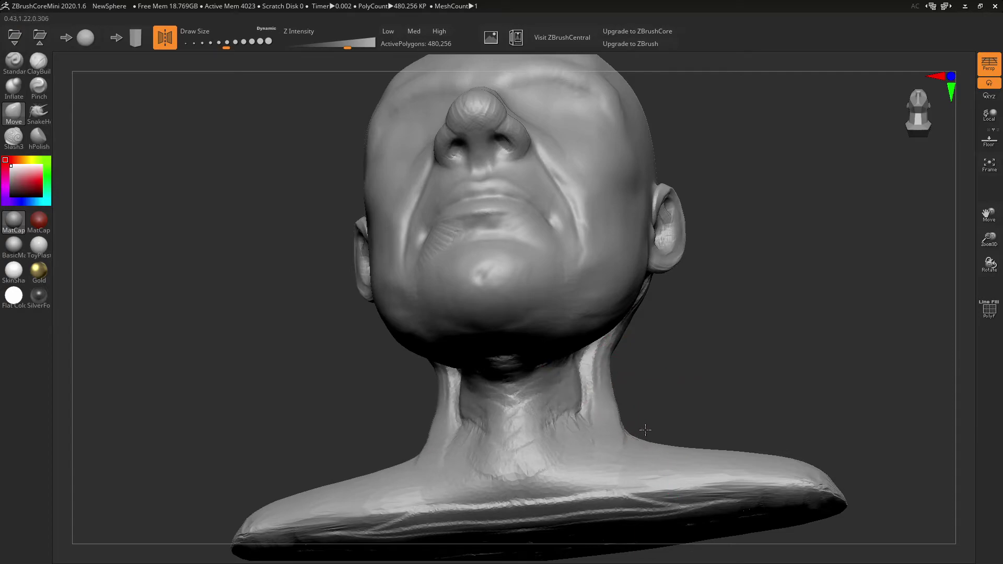
{"action": "right_click_drag", "start_coordinate": [645, 431], "coordinate": [617, 289]}
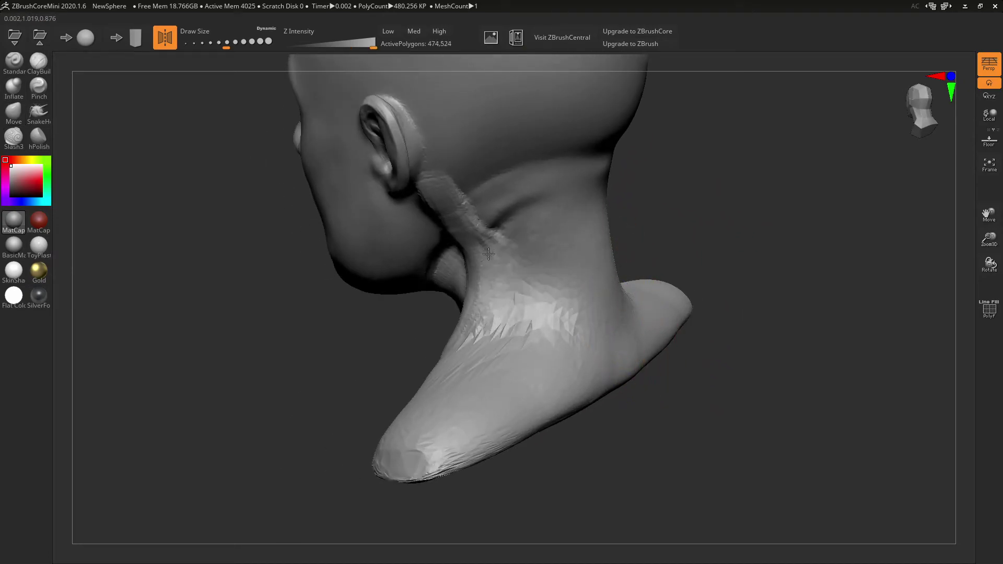
{"action": "left_click_drag", "start_coordinate": [488, 254], "coordinate": [525, 324], "text": "shift"}
{"action": "right_click_drag", "start_coordinate": [546, 313], "coordinate": [488, 282]}
{"action": "mouse_move", "coordinate": [468, 278]}
{"action": "left_mouse_down"}
{"action": "mouse_move", "coordinate": [424, 258]}
{"action": "mouse_move", "coordinate": [427, 216]}
{"action": "left_mouse_up"}
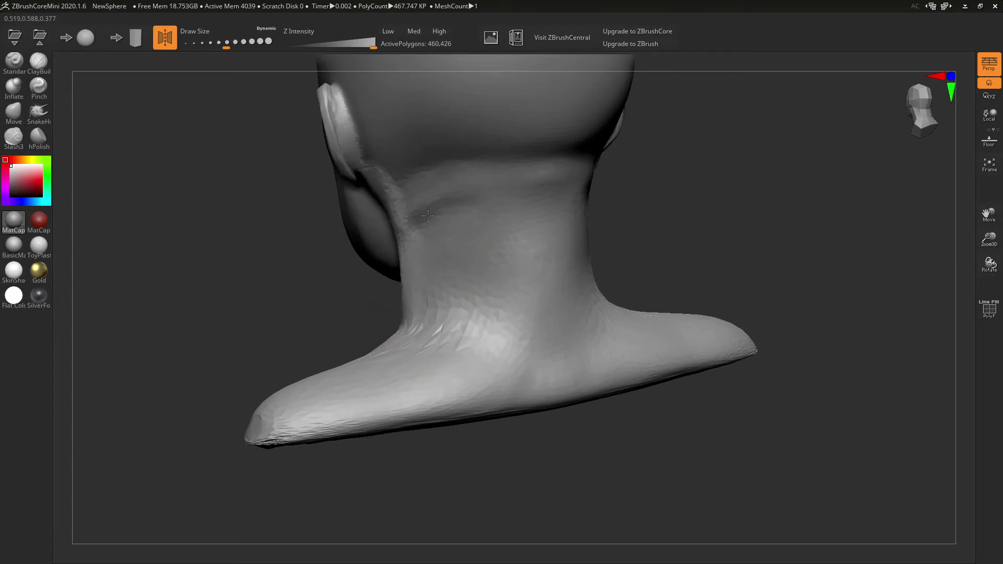
{"action": "mouse_move", "coordinate": [419, 315]}
{"action": "left_mouse_down", "text": "shift"}
{"action": "mouse_move", "coordinate": [401, 316]}
{"action": "mouse_move", "coordinate": [402, 333]}
{"action": "mouse_move", "coordinate": [390, 338]}
{"action": "left_mouse_up", "text": "shift"}
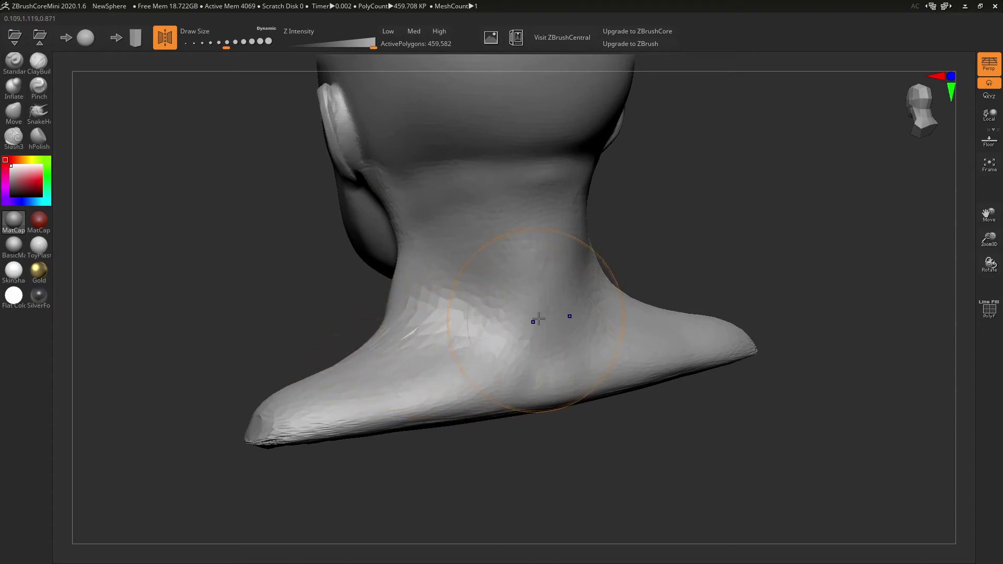
{"action": "left_click_drag", "start_coordinate": [508, 296], "coordinate": [511, 299], "text": "shift"}
Smooth the flat underside of the bust and pull its back edge outward on both sides with the Move brush
{"action": "mouse_move", "coordinate": [578, 343]}
{"action": "right_mouse_down"}
{"action": "mouse_move", "coordinate": [611, 213]}
{"action": "mouse_move", "coordinate": [611, 230]}
{"action": "right_mouse_up"}
{"action": "mouse_move", "coordinate": [707, 355]}
{"action": "right_mouse_down"}
{"action": "mouse_move", "coordinate": [716, 371]}
{"action": "mouse_move", "coordinate": [676, 278]}
{"action": "mouse_move", "coordinate": [695, 426]}
{"action": "right_mouse_up"}
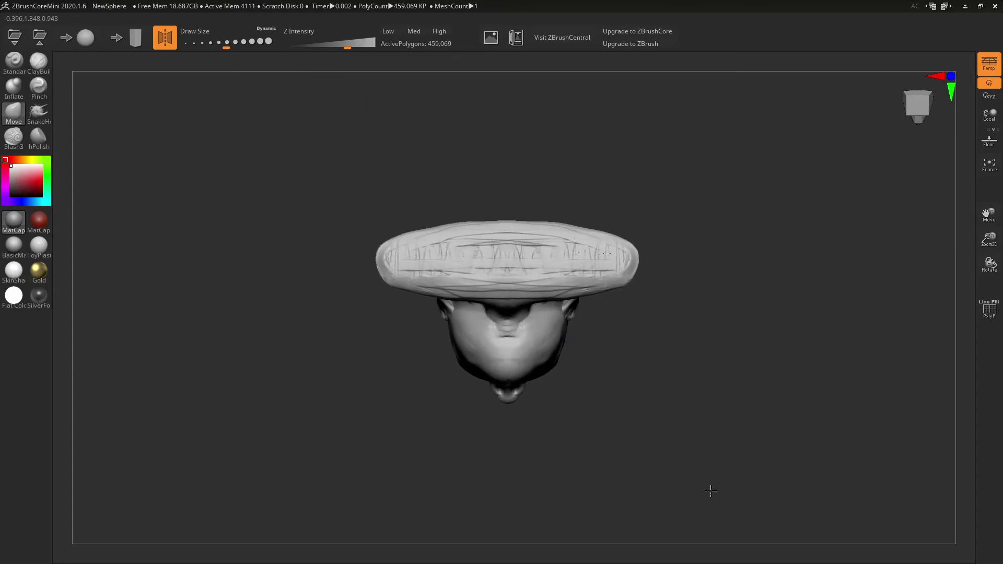
{"action": "left_click_drag", "start_coordinate": [529, 269], "coordinate": [481, 240], "text": "shift"}
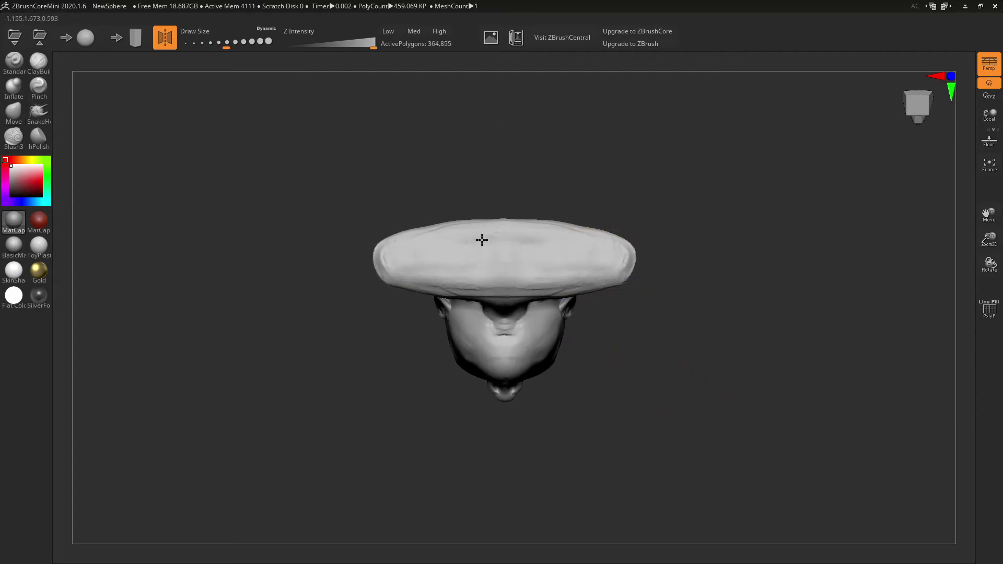
{"action": "left_click_drag", "start_coordinate": [429, 217], "coordinate": [430, 187]}
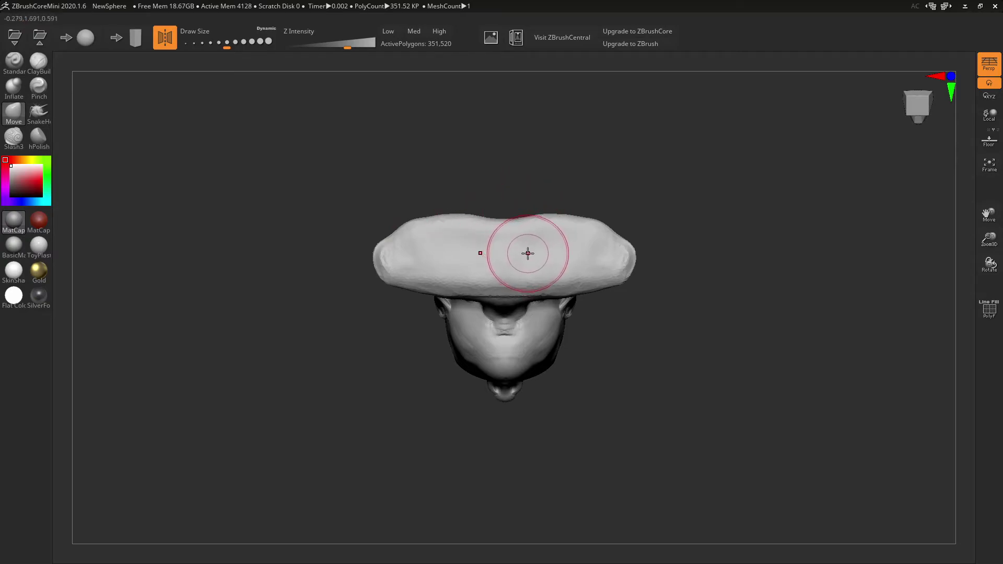
Enlarge the Move brush and reshape the neck base and upper chest from the front and in profile
{"action": "key", "text": "bracketright"}
{"action": "key", "text": "bracketright"}
{"action": "key", "text": "bracketright"}
{"action": "mouse_move", "coordinate": [513, 276]}
{"action": "right_mouse_down"}
{"action": "mouse_move", "coordinate": [566, 218]}
{"action": "mouse_move", "coordinate": [601, 256]}
{"action": "mouse_move", "coordinate": [625, 320]}
{"action": "mouse_move", "coordinate": [604, 351]}
{"action": "right_mouse_up"}
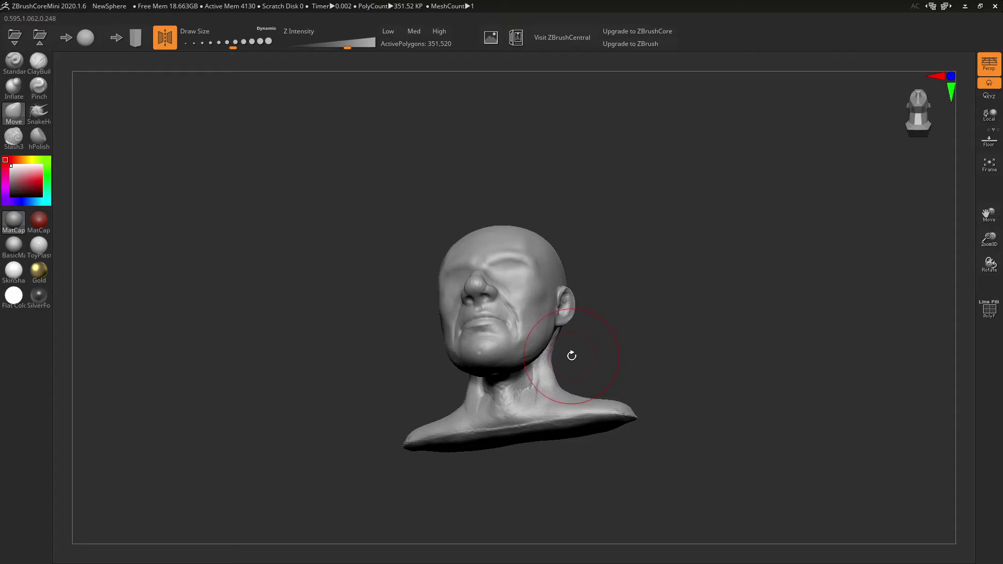
{"action": "mouse_move", "coordinate": [571, 355]}
{"action": "left_mouse_down"}
{"action": "mouse_move", "coordinate": [575, 338]}
{"action": "mouse_move", "coordinate": [559, 376]}
{"action": "mouse_move", "coordinate": [559, 363]}
{"action": "mouse_move", "coordinate": [546, 366]}
{"action": "mouse_move", "coordinate": [549, 399]}
{"action": "left_mouse_up"}
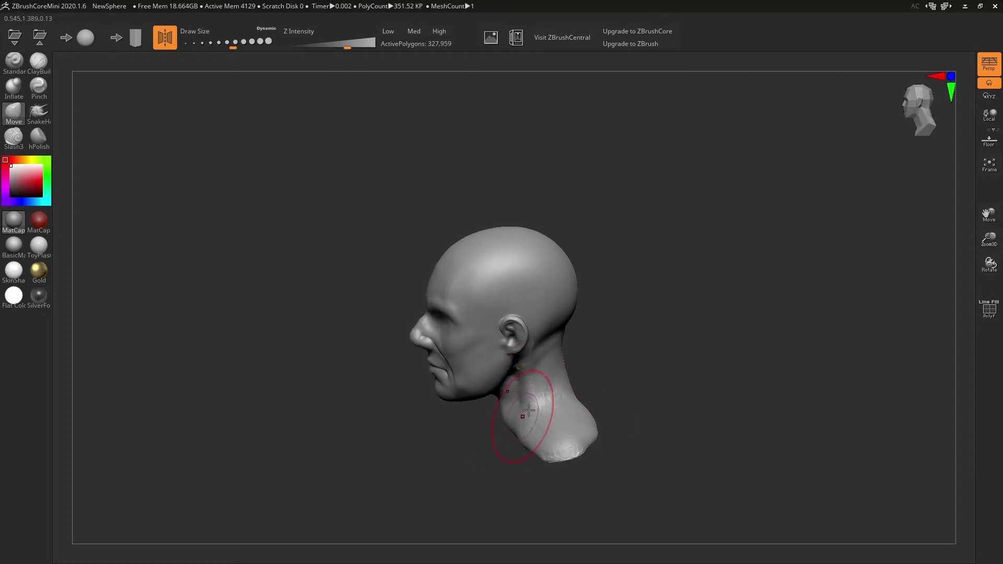
{"action": "mouse_move", "coordinate": [514, 413]}
{"action": "left_mouse_down"}
{"action": "mouse_move", "coordinate": [569, 312]}
{"action": "mouse_move", "coordinate": [567, 349]}
{"action": "mouse_move", "coordinate": [610, 331]}
{"action": "mouse_move", "coordinate": [620, 293]}
{"action": "mouse_move", "coordinate": [604, 316]}
{"action": "mouse_move", "coordinate": [601, 297]}
{"action": "left_mouse_up"}
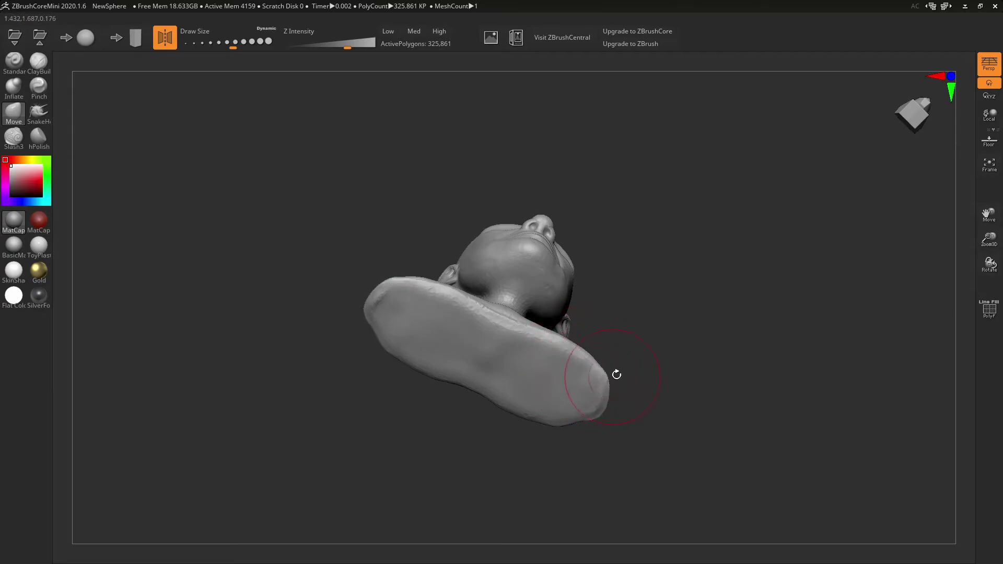
Round out the shoulder ends and the outline of the bust's underside with the Move brush
{"action": "mouse_move", "coordinate": [616, 376]}
{"action": "left_mouse_down"}
{"action": "mouse_move", "coordinate": [628, 317]}
{"action": "mouse_move", "coordinate": [567, 360]}
{"action": "left_mouse_up"}
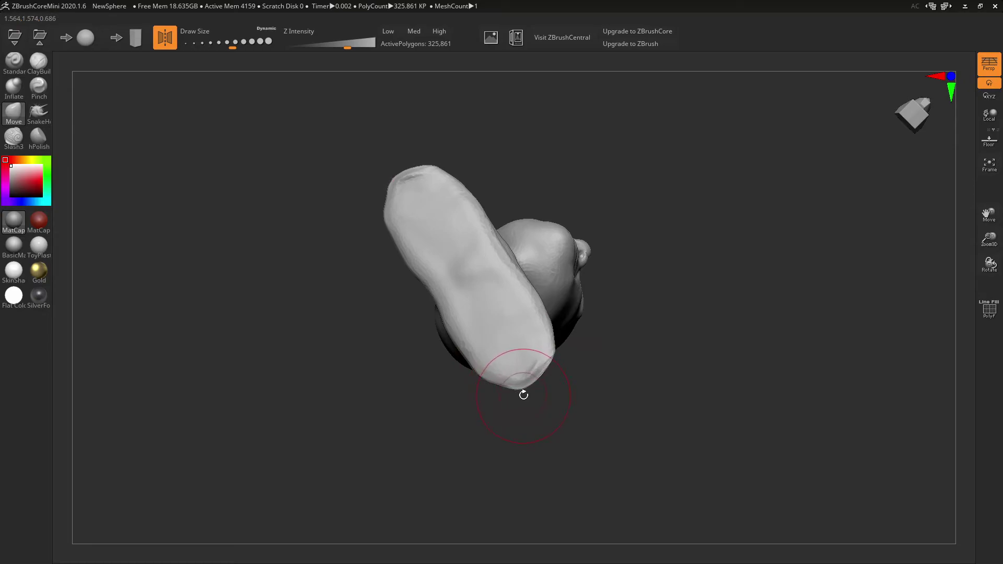
{"action": "mouse_move", "coordinate": [505, 384]}
{"action": "left_mouse_down"}
{"action": "mouse_move", "coordinate": [501, 396]}
{"action": "mouse_move", "coordinate": [524, 389]}
{"action": "mouse_move", "coordinate": [484, 375]}
{"action": "mouse_move", "coordinate": [471, 337]}
{"action": "mouse_move", "coordinate": [458, 354]}
{"action": "left_mouse_up"}
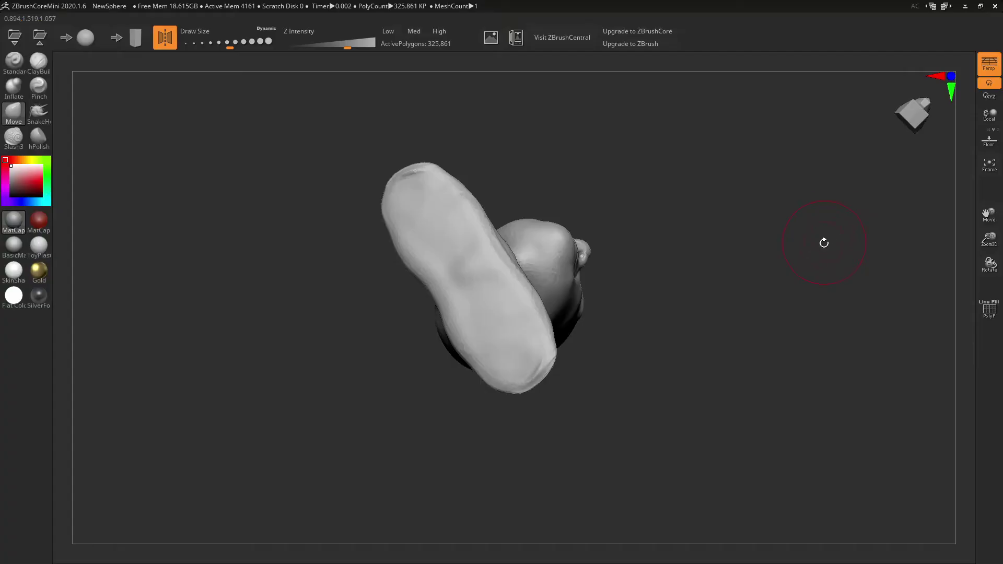
{"action": "left_click_drag", "start_coordinate": [824, 243], "coordinate": [605, 358]}
{"action": "left_click_drag", "start_coordinate": [586, 406], "coordinate": [555, 408]}
{"action": "mouse_move", "coordinate": [593, 366]}
{"action": "left_mouse_down"}
{"action": "mouse_move", "coordinate": [539, 341]}
{"action": "mouse_move", "coordinate": [551, 391]}
{"action": "left_mouse_up"}
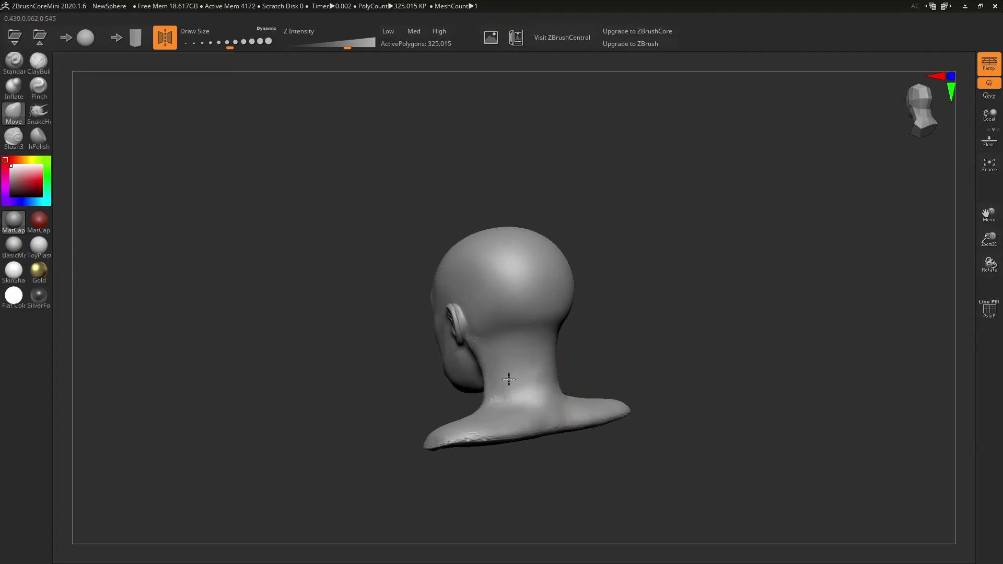
Build up the trapezius from the back of the neck down onto the shoulders with ClayBuildup strokes
{"action": "left_click", "coordinate": [39, 61]}
{"action": "mouse_move", "coordinate": [398, 287]}
{"action": "left_mouse_down"}
{"action": "mouse_move", "coordinate": [561, 383]}
{"action": "mouse_move", "coordinate": [532, 412]}
{"action": "mouse_move", "coordinate": [548, 415]}
{"action": "left_mouse_up"}
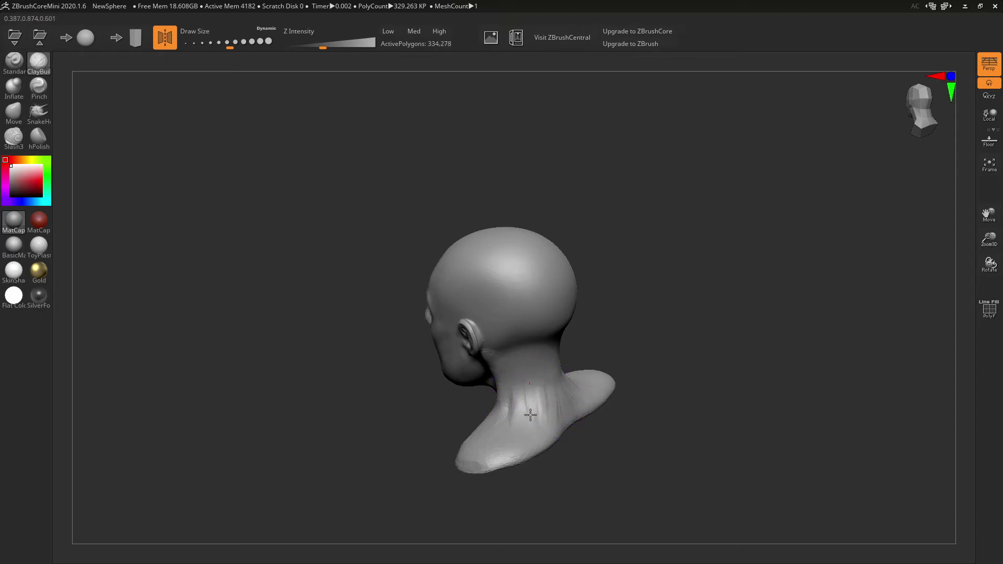
{"action": "left_click_drag", "start_coordinate": [524, 375], "coordinate": [512, 413]}
{"action": "mouse_move", "coordinate": [600, 397]}
{"action": "left_mouse_down"}
{"action": "mouse_move", "coordinate": [549, 342]}
{"action": "mouse_move", "coordinate": [532, 342]}
{"action": "left_mouse_up"}
{"action": "mouse_move", "coordinate": [497, 398]}
{"action": "left_mouse_down"}
{"action": "mouse_move", "coordinate": [484, 369]}
{"action": "mouse_move", "coordinate": [465, 404]}
{"action": "left_mouse_up"}
{"action": "right_click_drag", "start_coordinate": [465, 405], "coordinate": [552, 379]}
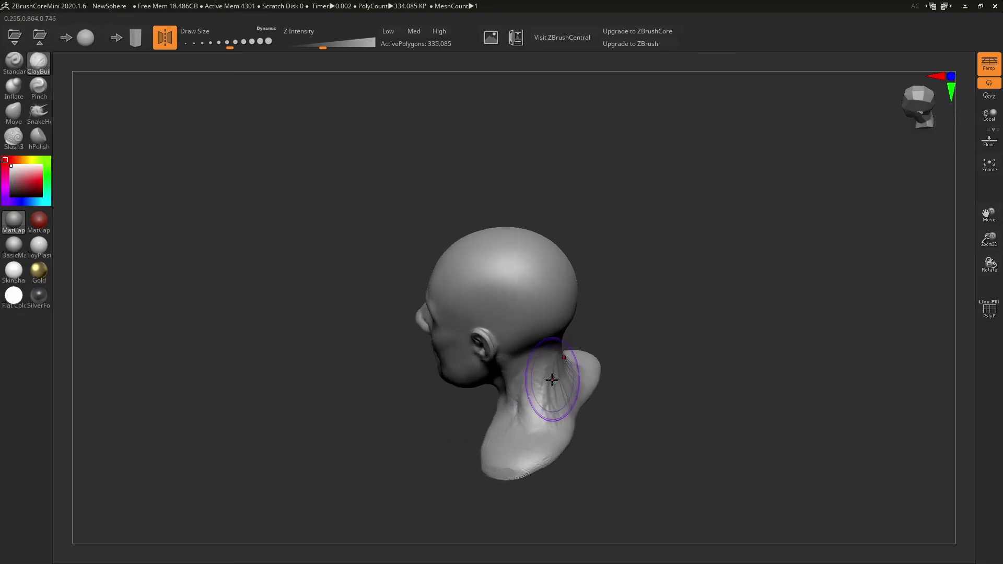
{"action": "mouse_move", "coordinate": [552, 384]}
{"action": "left_mouse_down"}
{"action": "mouse_move", "coordinate": [540, 405]}
{"action": "mouse_move", "coordinate": [549, 399]}
{"action": "left_mouse_up"}
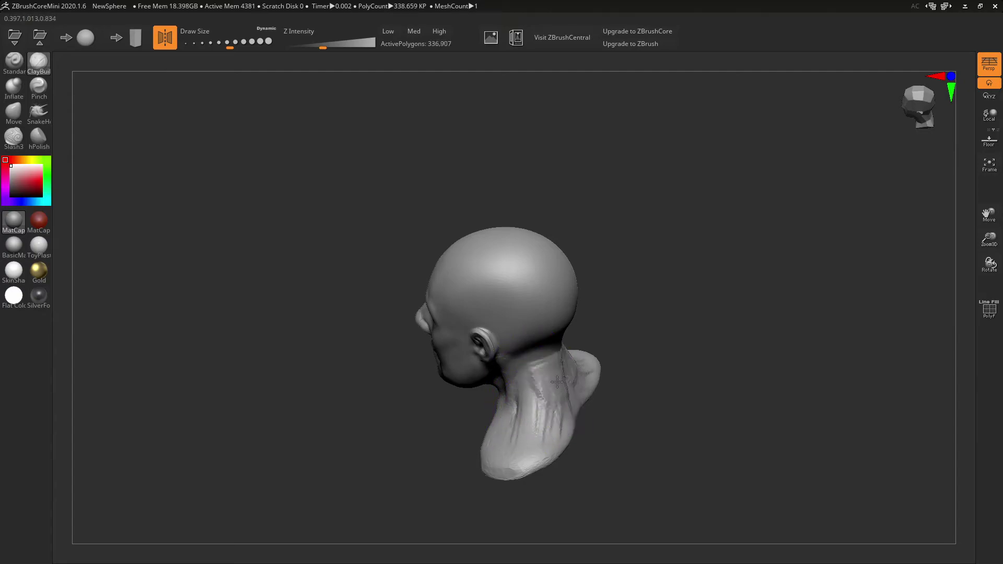
Smooth the new clay strokes across the nape and upper back
{"action": "right_click_drag", "start_coordinate": [560, 393], "coordinate": [509, 366]}
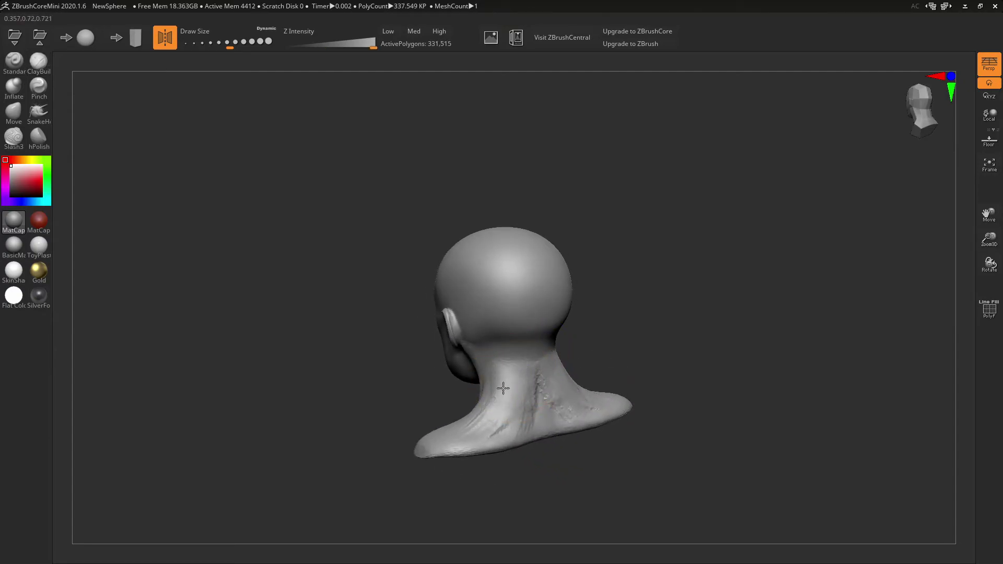
{"action": "left_click_drag", "start_coordinate": [551, 400], "coordinate": [539, 389]}
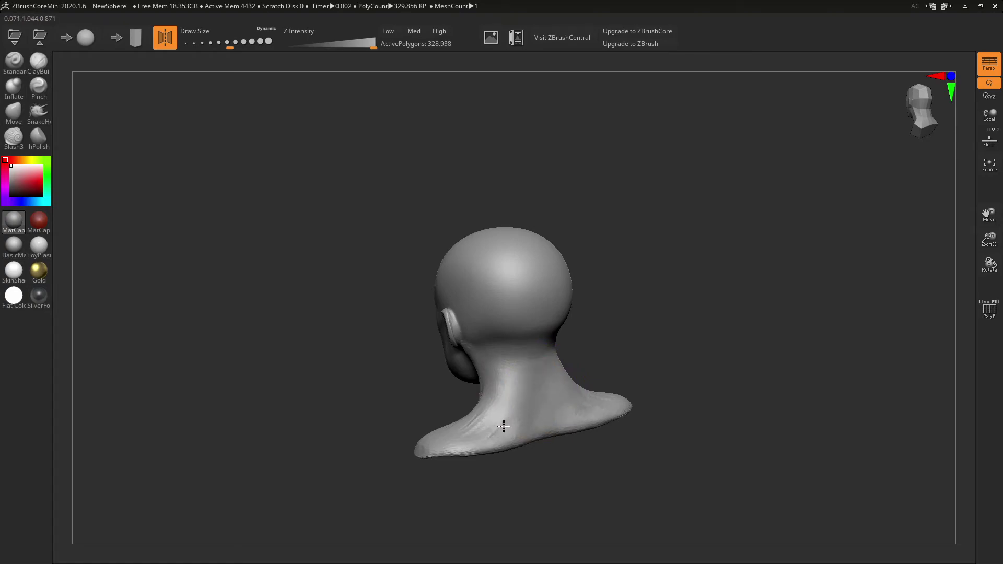
{"action": "mouse_move", "coordinate": [488, 412]}
{"action": "right_mouse_down"}
{"action": "mouse_move", "coordinate": [597, 354]}
{"action": "mouse_move", "coordinate": [614, 327]}
{"action": "mouse_move", "coordinate": [557, 309]}
{"action": "mouse_move", "coordinate": [512, 416]}
{"action": "mouse_move", "coordinate": [582, 418]}
{"action": "mouse_move", "coordinate": [554, 413]}
{"action": "right_mouse_up"}
Pull the front edge of the chest downward and adjust the shoulder outline with the Move brush
{"action": "left_click", "coordinate": [14, 113]}
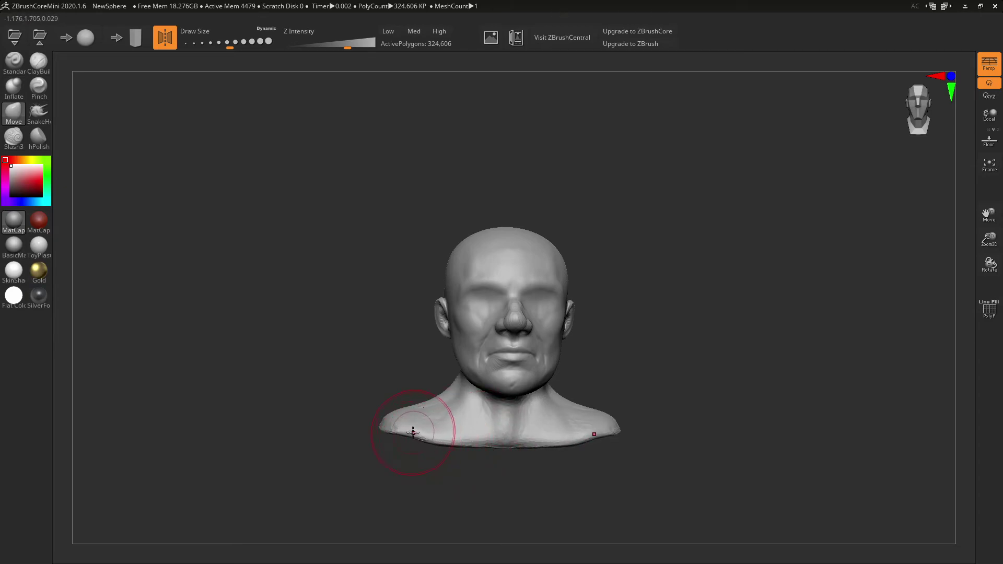
{"action": "left_click_drag", "start_coordinate": [566, 432], "coordinate": [512, 456]}
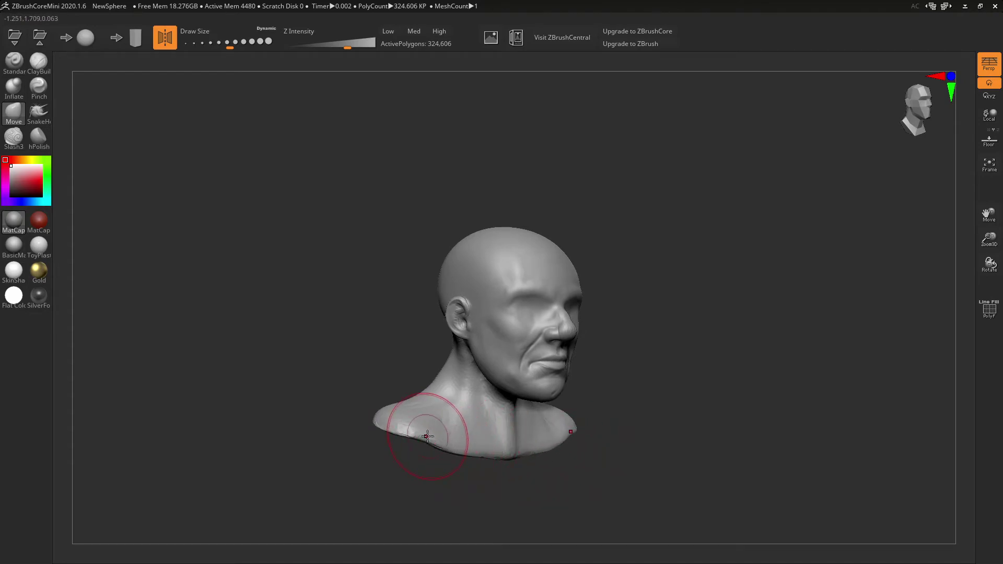
{"action": "mouse_move", "coordinate": [370, 430]}
{"action": "left_mouse_down"}
{"action": "mouse_move", "coordinate": [401, 479]}
{"action": "mouse_move", "coordinate": [414, 418]}
{"action": "mouse_move", "coordinate": [404, 259]}
{"action": "mouse_move", "coordinate": [402, 282]}
{"action": "mouse_move", "coordinate": [386, 259]}
{"action": "left_mouse_up"}
{"action": "left_click_drag", "start_coordinate": [538, 337], "coordinate": [495, 427]}
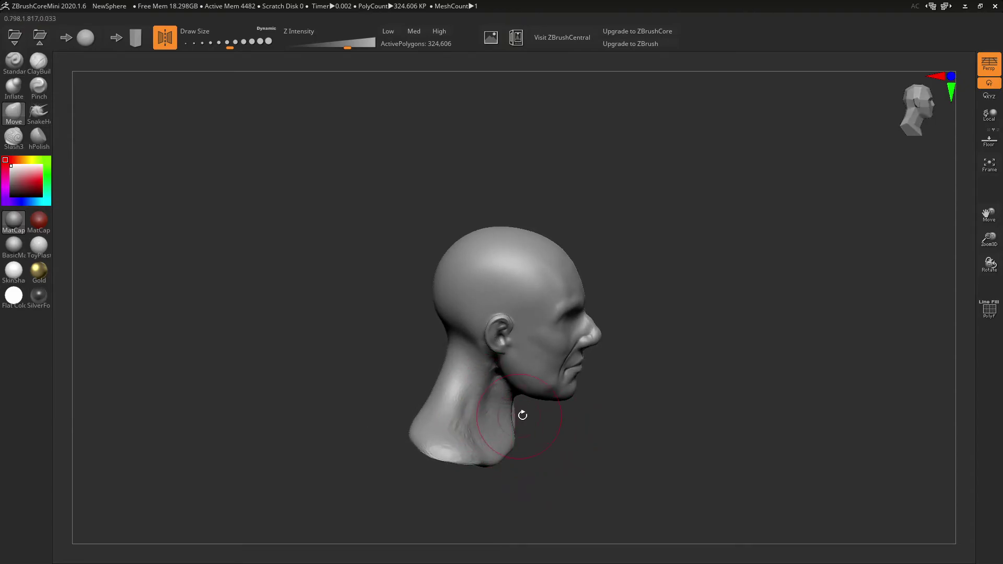
{"action": "left_click_drag", "start_coordinate": [521, 414], "coordinate": [517, 384]}
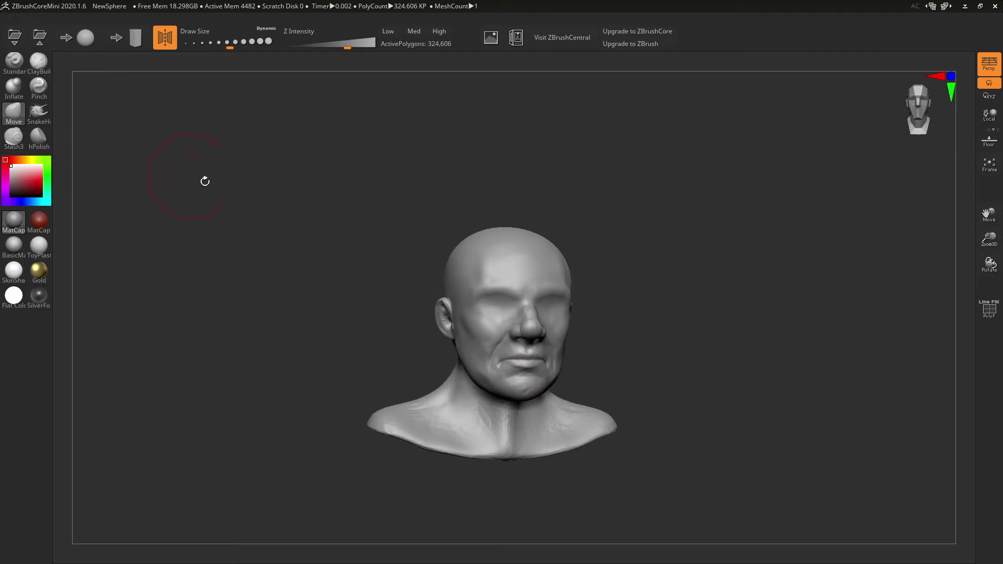
Switch to a smaller ClayBuildup brush and smooth the centre of the throat down to its base
{"action": "left_click", "coordinate": [39, 62]}
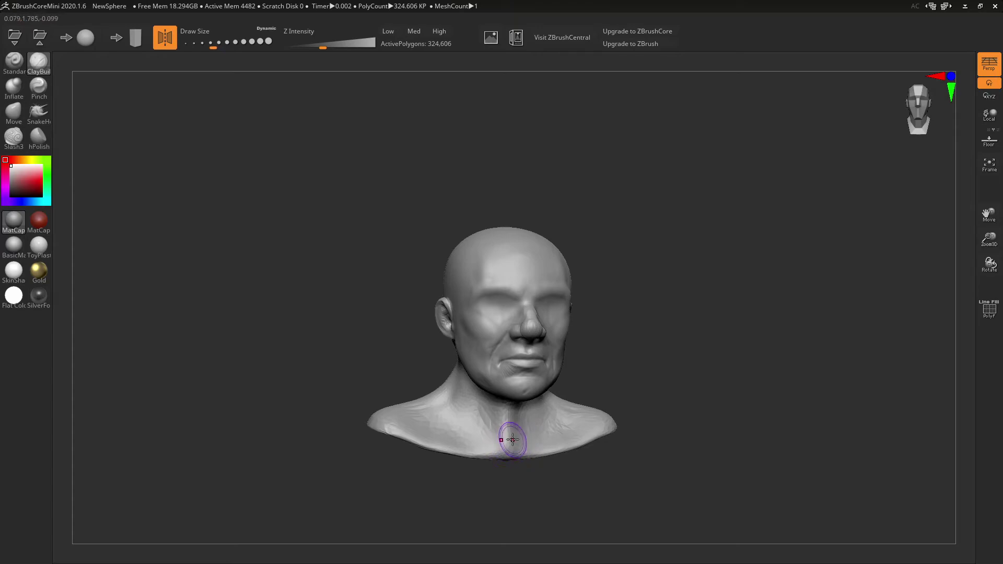
{"action": "left_click_drag", "start_coordinate": [513, 440], "coordinate": [508, 439], "text": "shift"}
{"action": "right_click_drag", "start_coordinate": [507, 438], "coordinate": [508, 402]}
{"action": "left_click_drag", "start_coordinate": [508, 403], "coordinate": [506, 413], "text": "shift"}
Carve the hollows above the collarbones and beside the front neck muscles with inverted ClayBuildup strokes
{"action": "right_click_drag", "start_coordinate": [500, 427], "coordinate": [485, 444]}
{"action": "left_click_drag", "start_coordinate": [486, 447], "coordinate": [399, 410], "text": "alt"}
{"action": "right_click_drag", "start_coordinate": [481, 376], "coordinate": [484, 416]}
{"action": "mouse_move", "coordinate": [484, 416]}
{"action": "left_mouse_down", "text": "alt"}
{"action": "mouse_move", "coordinate": [470, 437]}
{"action": "mouse_move", "coordinate": [412, 410]}
{"action": "mouse_move", "coordinate": [454, 433]}
{"action": "mouse_move", "coordinate": [432, 412]}
{"action": "mouse_move", "coordinate": [457, 436]}
{"action": "left_mouse_up", "text": "alt"}
{"action": "right_click_drag", "start_coordinate": [464, 430], "coordinate": [511, 353]}
{"action": "left_click_drag", "start_coordinate": [471, 354], "coordinate": [489, 426], "text": "alt"}
{"action": "left_click_drag", "start_coordinate": [476, 378], "coordinate": [490, 426], "text": "alt"}
Build up the front neck muscles on both sides down toward the collarbones with ClayBuildup
{"action": "right_click_drag", "start_coordinate": [476, 374], "coordinate": [466, 402]}
{"action": "mouse_move", "coordinate": [475, 408]}
{"action": "left_mouse_down"}
{"action": "mouse_move", "coordinate": [466, 367]}
{"action": "mouse_move", "coordinate": [483, 431]}
{"action": "left_mouse_up"}
{"action": "left_click_drag", "start_coordinate": [502, 491], "coordinate": [450, 491]}
{"action": "mouse_move", "coordinate": [470, 399]}
{"action": "left_mouse_down"}
{"action": "mouse_move", "coordinate": [481, 438]}
{"action": "mouse_move", "coordinate": [464, 369]}
{"action": "mouse_move", "coordinate": [473, 416]}
{"action": "left_mouse_up"}
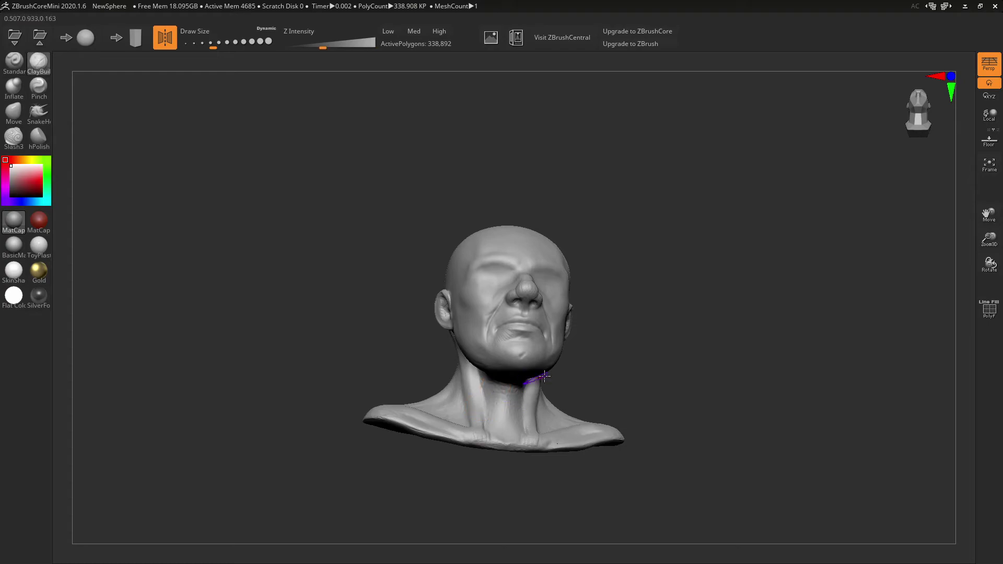
Add an Adam's apple to the middle of the throat with ClayBuildup and smooth the throat below it
{"action": "right_click_drag", "start_coordinate": [474, 416], "coordinate": [501, 394]}
{"action": "left_click_drag", "start_coordinate": [502, 394], "coordinate": [515, 392]}
{"action": "mouse_move", "coordinate": [516, 392]}
{"action": "right_mouse_down"}
{"action": "mouse_move", "coordinate": [536, 399]}
{"action": "mouse_move", "coordinate": [511, 417]}
{"action": "right_mouse_up"}
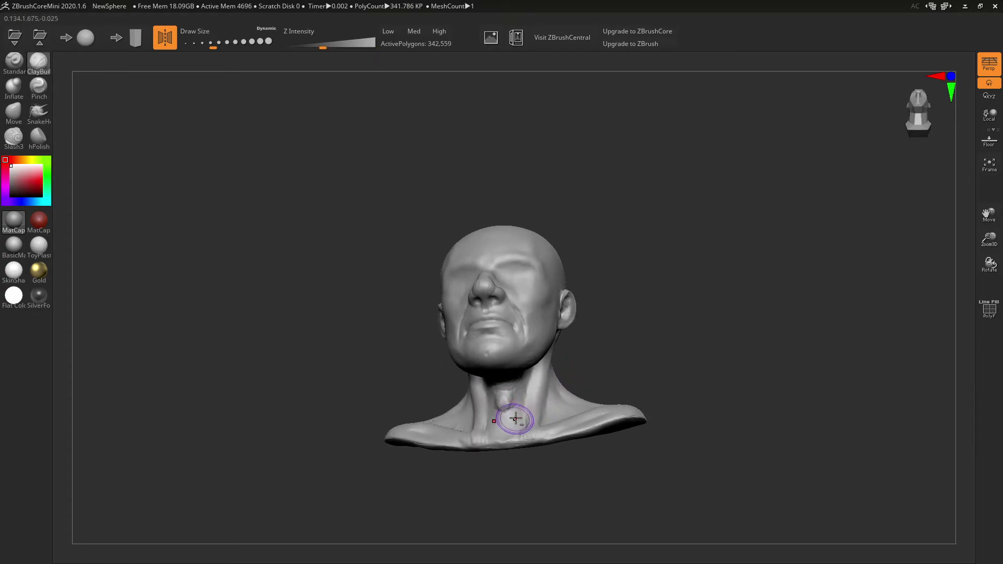
{"action": "key", "text": "shift"}
{"action": "mouse_move", "coordinate": [502, 401]}
{"action": "left_mouse_down", "text": "shift"}
{"action": "mouse_move", "coordinate": [510, 399]}
{"action": "mouse_move", "coordinate": [502, 426]}
{"action": "left_mouse_up", "text": "shift"}
{"action": "mouse_move", "coordinate": [503, 418]}
{"action": "right_mouse_down"}
{"action": "mouse_move", "coordinate": [518, 440]}
{"action": "mouse_move", "coordinate": [500, 458]}
{"action": "right_mouse_up"}
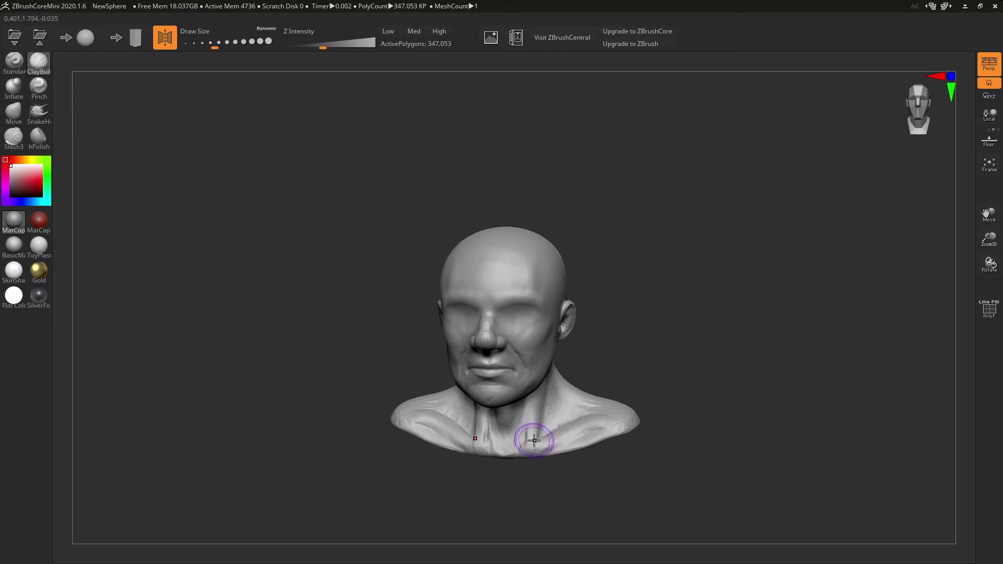
Add clay to the lower ends of the neck muscles, move them inward toward the throat pit, and smooth them
{"action": "left_click_drag", "start_coordinate": [533, 438], "coordinate": [522, 445]}
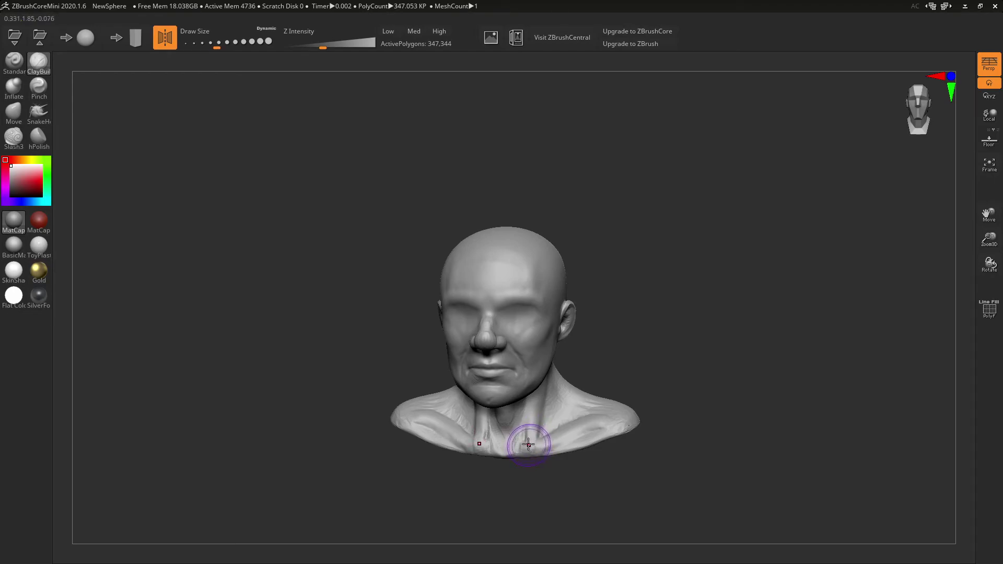
{"action": "left_click", "coordinate": [14, 112]}
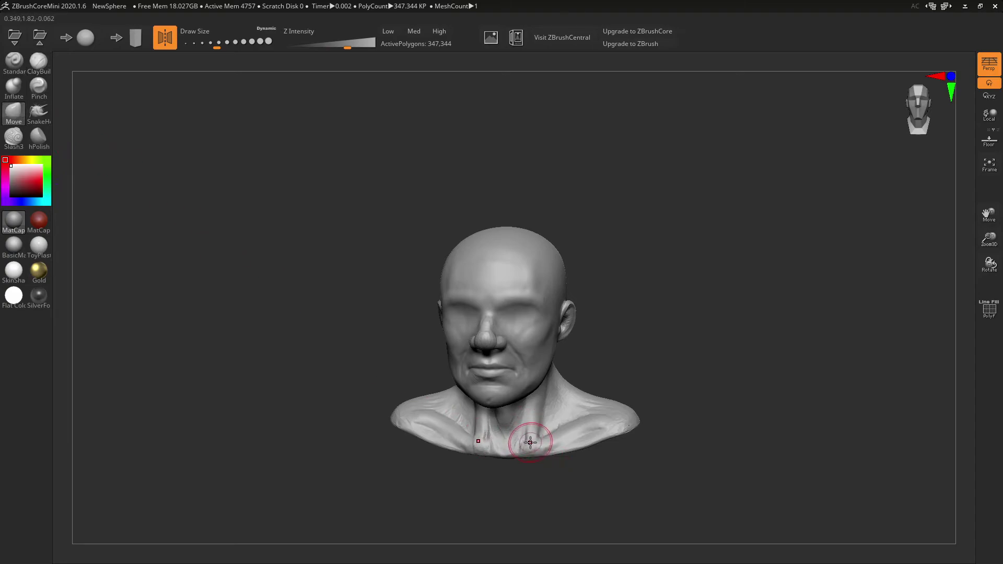
{"action": "mouse_move", "coordinate": [530, 443]}
{"action": "left_mouse_down"}
{"action": "mouse_move", "coordinate": [537, 413]}
{"action": "mouse_move", "coordinate": [516, 451]}
{"action": "left_mouse_up"}
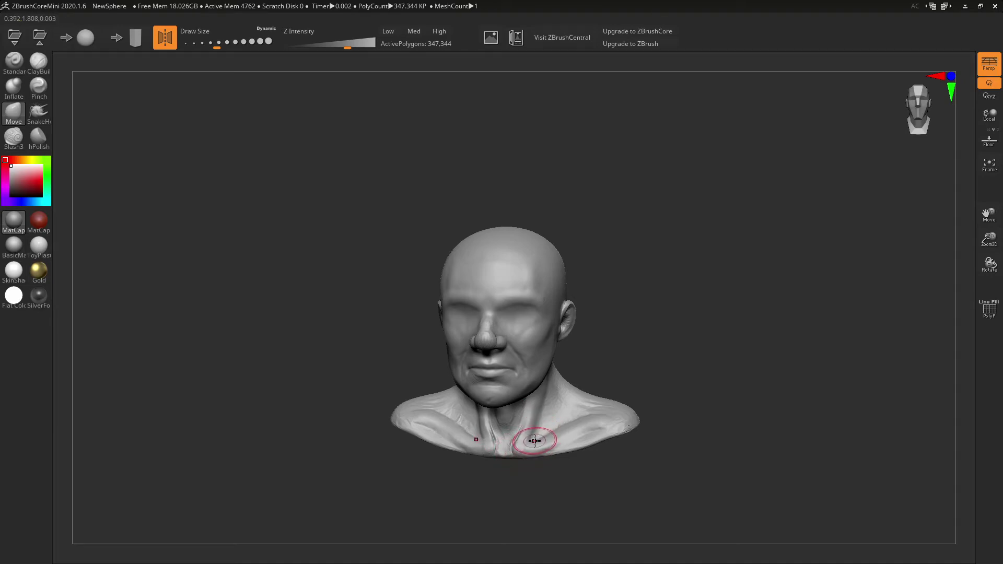
{"action": "left_click", "coordinate": [39, 64]}
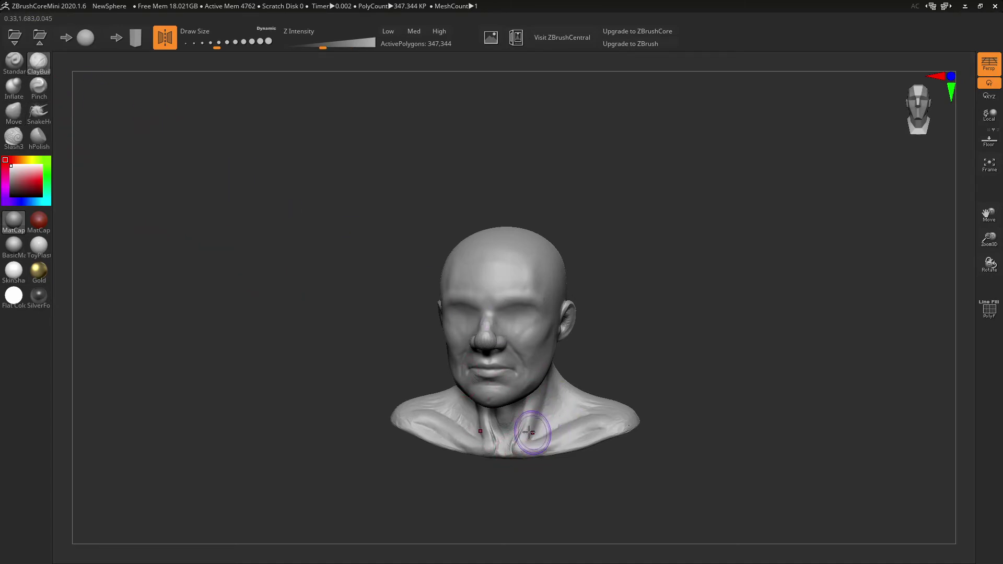
{"action": "mouse_move", "coordinate": [527, 438]}
{"action": "left_mouse_down", "text": "shift"}
{"action": "mouse_move", "coordinate": [511, 450]}
{"action": "mouse_move", "coordinate": [533, 422]}
{"action": "left_mouse_up", "text": "shift"}
Strengthen the side neck muscles from below the ears to the collarbones with ClayBuildup strokes
{"action": "mouse_move", "coordinate": [558, 410]}
{"action": "right_mouse_down"}
{"action": "mouse_move", "coordinate": [537, 360]}
{"action": "mouse_move", "coordinate": [549, 372]}
{"action": "mouse_move", "coordinate": [536, 367]}
{"action": "mouse_move", "coordinate": [567, 362]}
{"action": "right_mouse_up"}
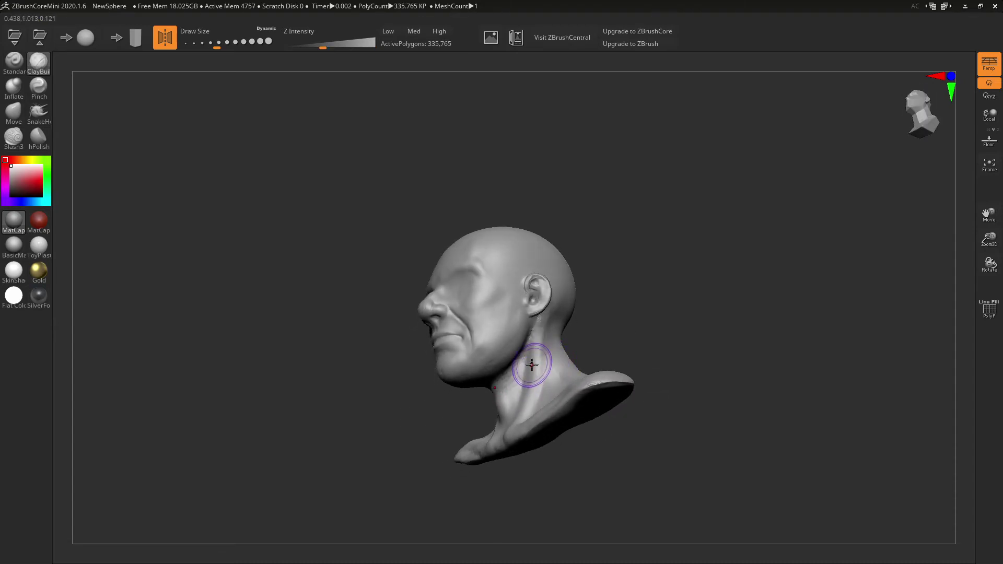
{"action": "left_click_drag", "start_coordinate": [532, 367], "coordinate": [524, 407]}
{"action": "right_click_drag", "start_coordinate": [549, 357], "coordinate": [563, 388]}
{"action": "mouse_move", "coordinate": [554, 388]}
{"action": "left_mouse_down"}
{"action": "mouse_move", "coordinate": [540, 421]}
{"action": "mouse_move", "coordinate": [567, 421]}
{"action": "mouse_move", "coordinate": [528, 423]}
{"action": "left_mouse_up"}
{"action": "mouse_move", "coordinate": [550, 384]}
{"action": "right_mouse_down"}
{"action": "mouse_move", "coordinate": [528, 365]}
{"action": "mouse_move", "coordinate": [541, 361]}
{"action": "mouse_move", "coordinate": [517, 333]}
{"action": "right_mouse_up"}
{"action": "left_click_drag", "start_coordinate": [518, 334], "coordinate": [511, 385]}
Build up the vertical muscles on the back of the neck below the skull with ClayBuildup
{"action": "mouse_move", "coordinate": [510, 385]}
{"action": "right_mouse_down"}
{"action": "mouse_move", "coordinate": [551, 379]}
{"action": "mouse_move", "coordinate": [551, 359]}
{"action": "right_mouse_up"}
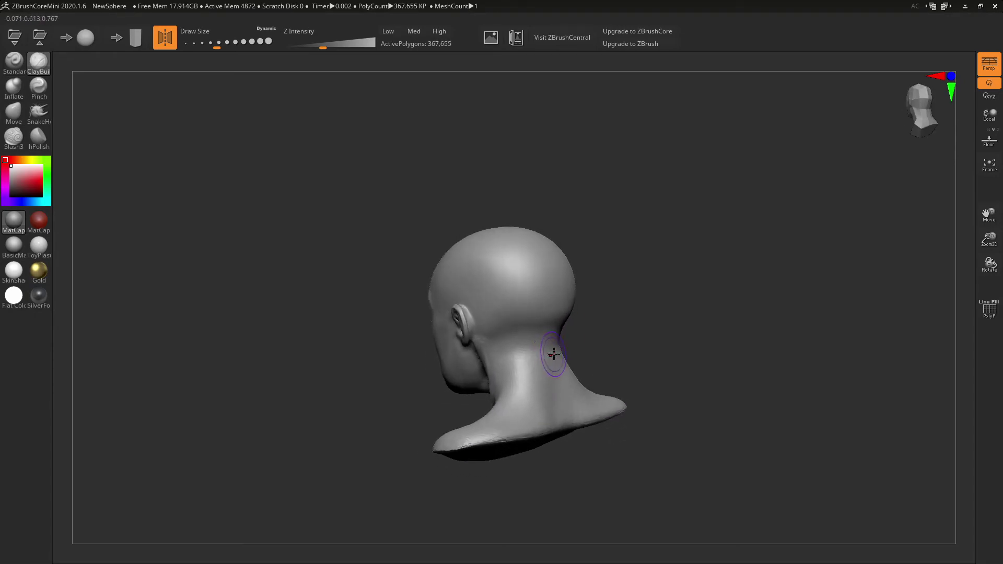
{"action": "mouse_move", "coordinate": [551, 359]}
{"action": "left_mouse_down"}
{"action": "mouse_move", "coordinate": [525, 351]}
{"action": "mouse_move", "coordinate": [510, 366]}
{"action": "left_mouse_up"}
{"action": "right_click_drag", "start_coordinate": [510, 365], "coordinate": [520, 365]}
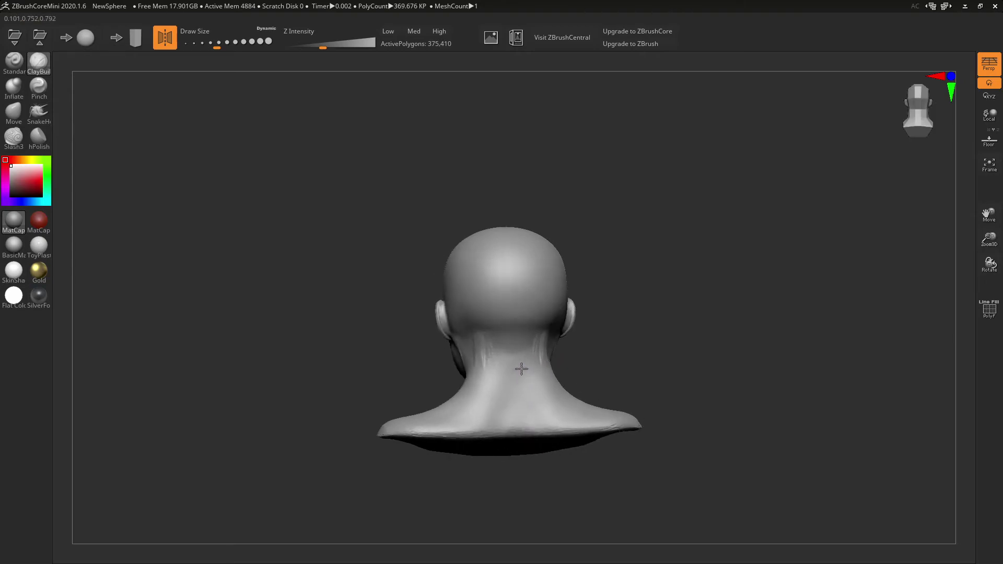
{"action": "mouse_move", "coordinate": [520, 366]}
{"action": "left_mouse_down"}
{"action": "mouse_move", "coordinate": [511, 341]}
{"action": "mouse_move", "coordinate": [511, 366]}
{"action": "mouse_move", "coordinate": [494, 339]}
{"action": "mouse_move", "coordinate": [484, 349]}
{"action": "mouse_move", "coordinate": [497, 349]}
{"action": "mouse_move", "coordinate": [495, 401]}
{"action": "mouse_move", "coordinate": [502, 386]}
{"action": "left_mouse_up"}
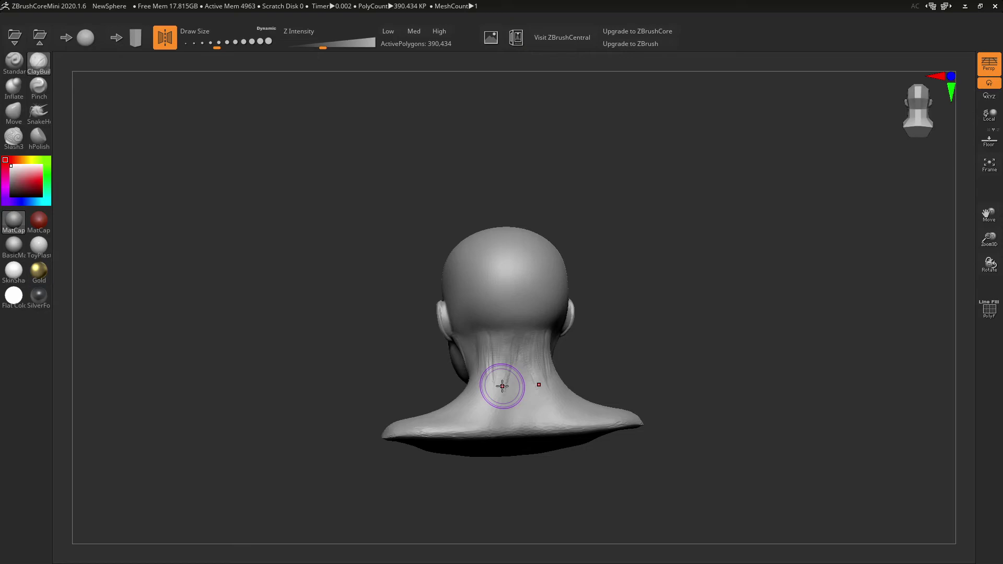
{"action": "left_click_drag", "start_coordinate": [318, 231], "coordinate": [360, 245]}
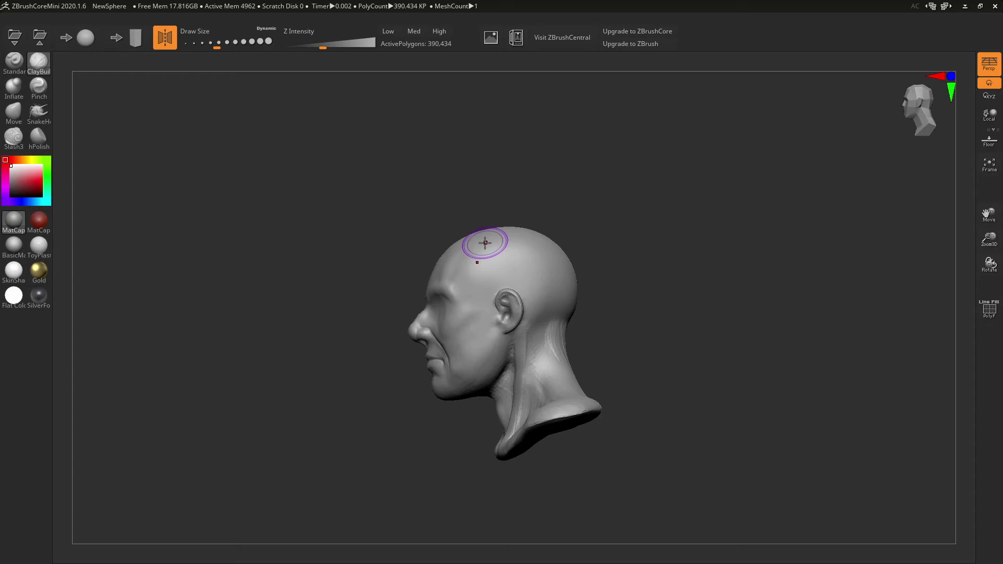
Build up the throat and the underside of the jaw with ClayBuildup strokes on both sides
{"action": "left_click_drag", "start_coordinate": [590, 244], "coordinate": [616, 269]}
{"action": "left_click_drag", "start_coordinate": [487, 337], "coordinate": [497, 355]}
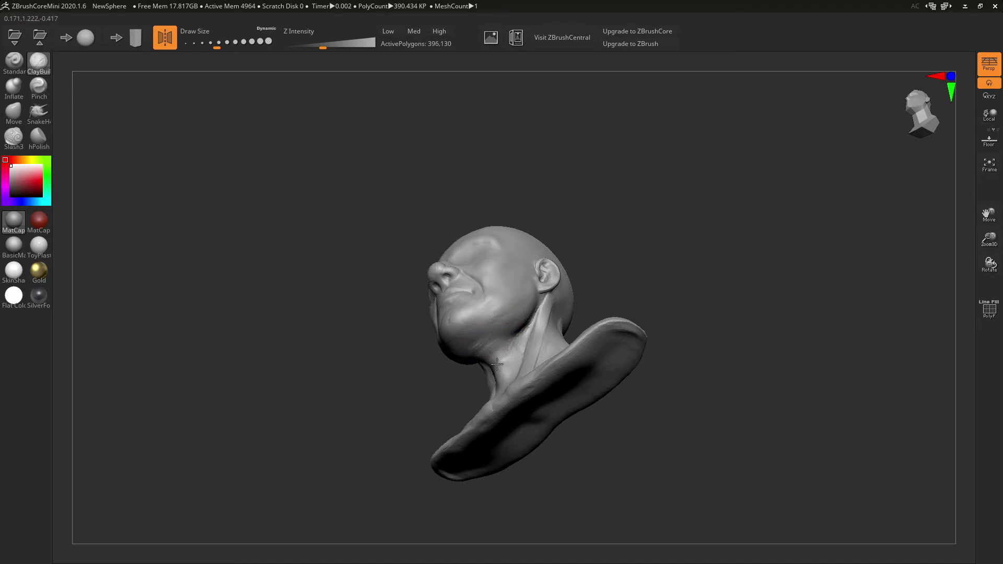
{"action": "right_click_drag", "start_coordinate": [523, 340], "coordinate": [581, 337]}
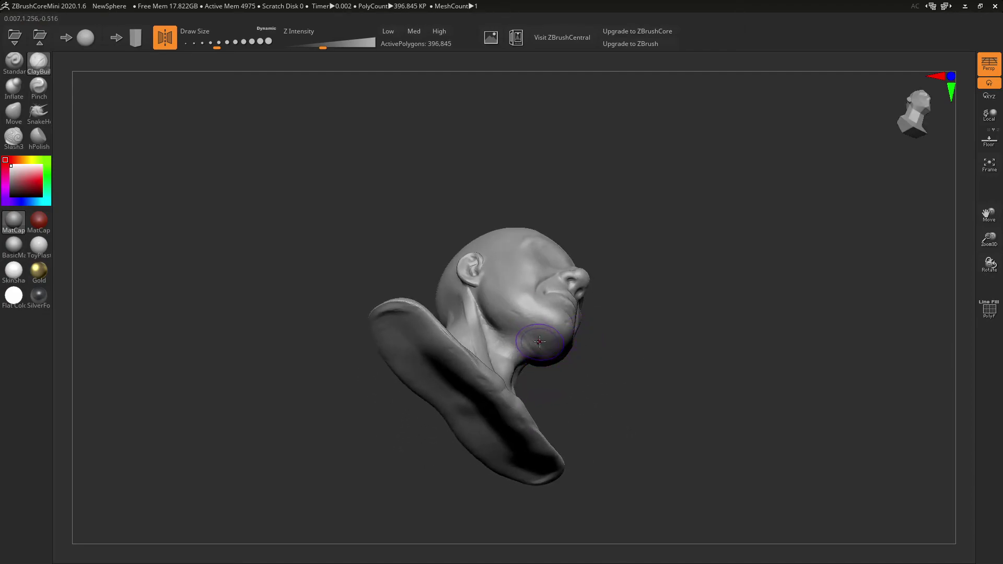
{"action": "mouse_move", "coordinate": [544, 344]}
{"action": "left_mouse_down"}
{"action": "mouse_move", "coordinate": [511, 349]}
{"action": "mouse_move", "coordinate": [509, 360]}
{"action": "mouse_move", "coordinate": [496, 334]}
{"action": "mouse_move", "coordinate": [545, 346]}
{"action": "mouse_move", "coordinate": [511, 360]}
{"action": "mouse_move", "coordinate": [517, 337]}
{"action": "left_mouse_up"}
{"action": "mouse_move", "coordinate": [590, 308]}
{"action": "right_mouse_down"}
{"action": "mouse_move", "coordinate": [501, 292]}
{"action": "mouse_move", "coordinate": [527, 292]}
{"action": "right_mouse_up"}
{"action": "mouse_move", "coordinate": [543, 282]}
{"action": "left_mouse_down"}
{"action": "mouse_move", "coordinate": [515, 353]}
{"action": "mouse_move", "coordinate": [518, 342]}
{"action": "left_mouse_up"}
{"action": "mouse_move", "coordinate": [533, 301]}
{"action": "right_mouse_down"}
{"action": "mouse_move", "coordinate": [587, 291]}
{"action": "mouse_move", "coordinate": [615, 301]}
{"action": "mouse_move", "coordinate": [627, 352]}
{"action": "mouse_move", "coordinate": [612, 332]}
{"action": "mouse_move", "coordinate": [600, 336]}
{"action": "right_mouse_up"}
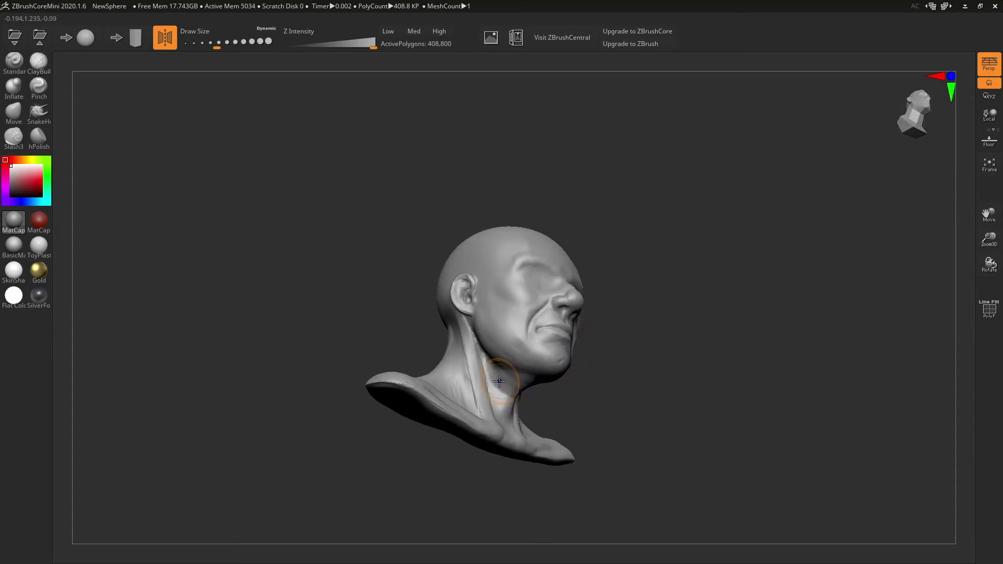
Smooth the throat beside the neck muscles and the side of the neck below the ear
{"action": "mouse_move", "coordinate": [500, 385]}
{"action": "left_mouse_down", "text": "shift"}
{"action": "mouse_move", "coordinate": [509, 405]}
{"action": "mouse_move", "coordinate": [512, 374]}
{"action": "mouse_move", "coordinate": [522, 392]}
{"action": "left_mouse_up", "text": "shift"}
{"action": "mouse_move", "coordinate": [523, 392]}
{"action": "right_mouse_down"}
{"action": "mouse_move", "coordinate": [629, 356]}
{"action": "mouse_move", "coordinate": [590, 377]}
{"action": "right_mouse_up"}
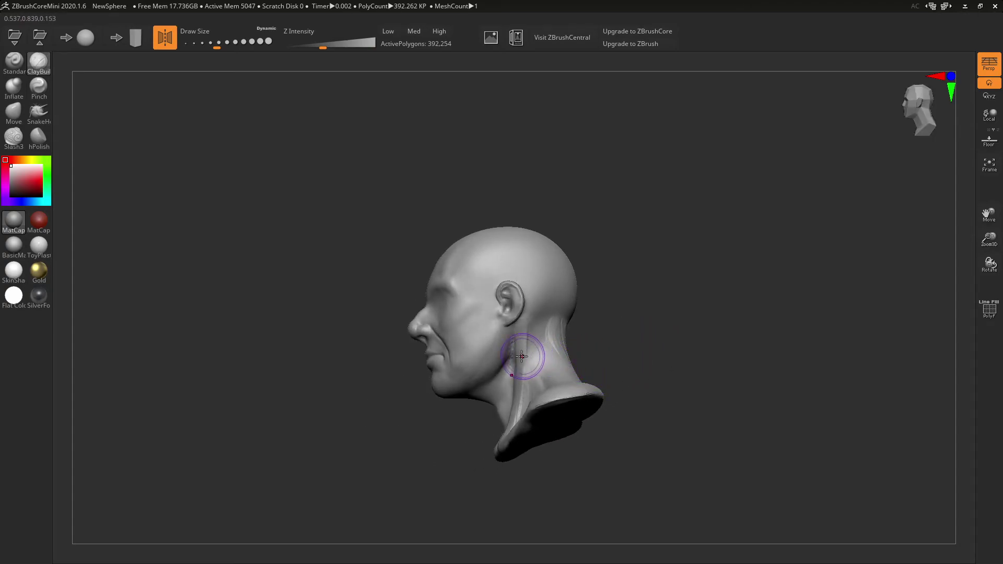
{"action": "mouse_move", "coordinate": [515, 340]}
{"action": "left_mouse_down", "text": "shift"}
{"action": "mouse_move", "coordinate": [509, 367]}
{"action": "mouse_move", "coordinate": [524, 368]}
{"action": "left_mouse_up", "text": "shift"}
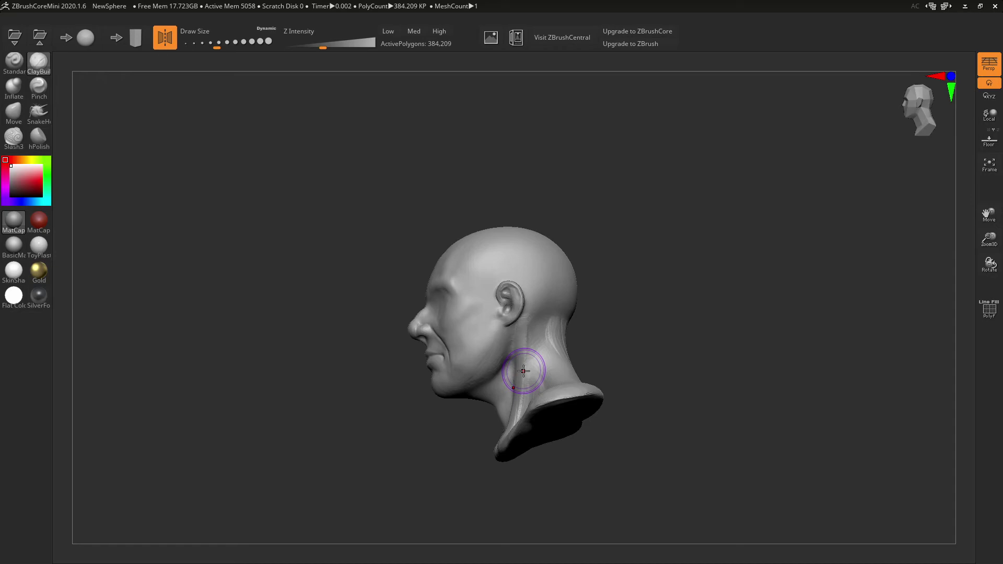
Smooth out the muscle strokes behind the ear and across the back of the neck
{"action": "left_click_drag", "start_coordinate": [641, 352], "coordinate": [582, 374]}
{"action": "left_click_drag", "start_coordinate": [537, 330], "coordinate": [535, 367], "text": "shift"}
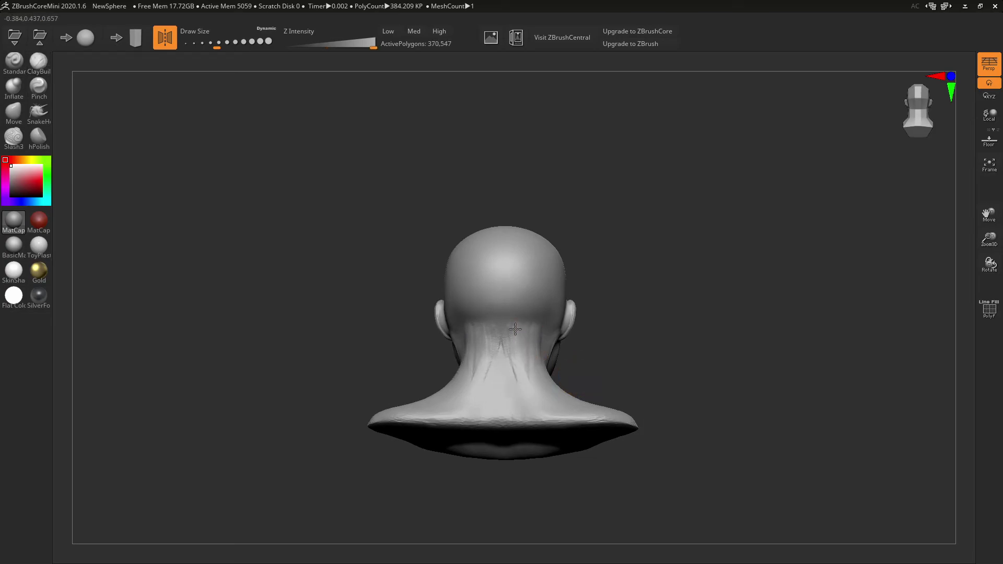
{"action": "mouse_move", "coordinate": [515, 329]}
{"action": "left_mouse_down", "text": "shift"}
{"action": "mouse_move", "coordinate": [512, 358]}
{"action": "mouse_move", "coordinate": [530, 347]}
{"action": "mouse_move", "coordinate": [533, 376]}
{"action": "mouse_move", "coordinate": [546, 384]}
{"action": "left_mouse_up", "text": "shift"}
Rebuild the vertical muscles down the back of the neck with long ClayBuildup strokes
{"action": "left_click_drag", "start_coordinate": [537, 346], "coordinate": [528, 389]}
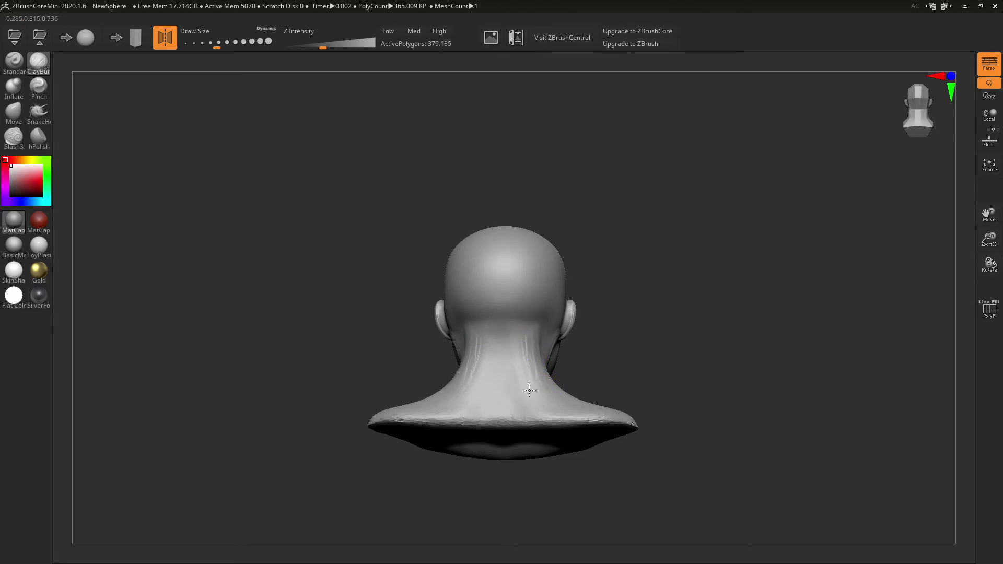
{"action": "left_click_drag", "start_coordinate": [517, 339], "coordinate": [515, 381]}
{"action": "left_click_drag", "start_coordinate": [521, 338], "coordinate": [533, 397]}
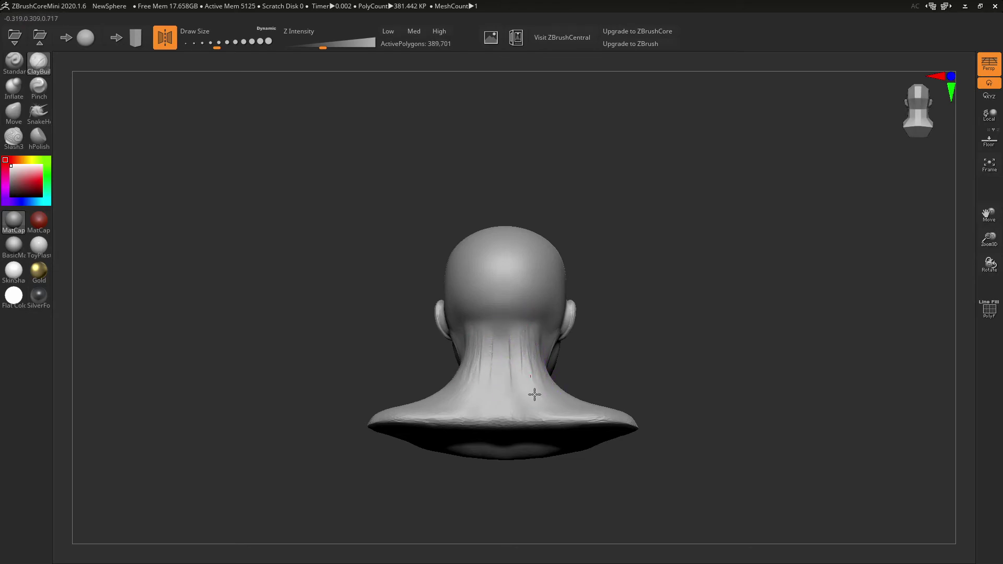
{"action": "left_click_drag", "start_coordinate": [524, 329], "coordinate": [533, 403]}
Smooth the rebuilt nape muscles and blend the side of the neck into the shoulder
{"action": "left_click_drag", "start_coordinate": [600, 331], "coordinate": [564, 342]}
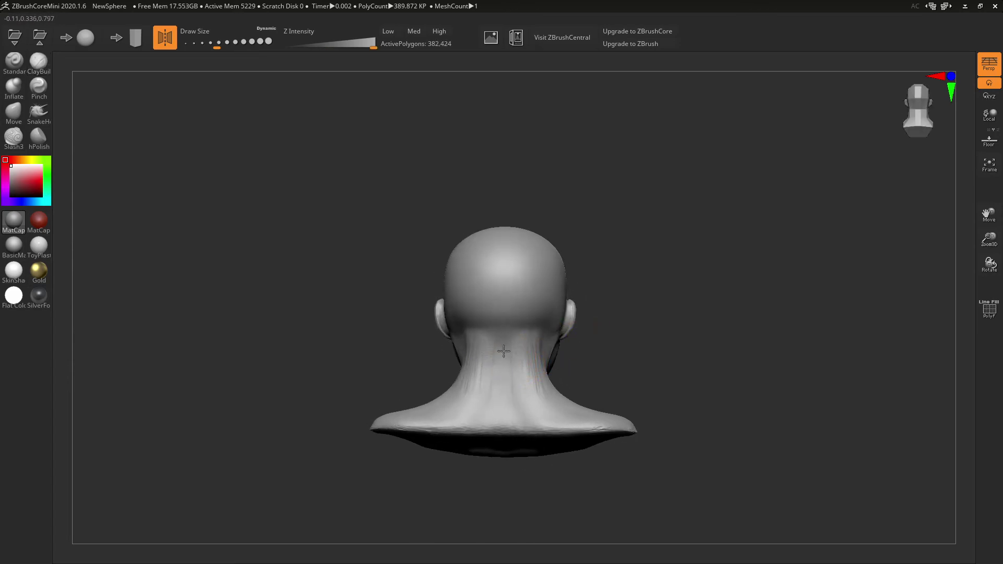
{"action": "mouse_move", "coordinate": [585, 314]}
{"action": "left_mouse_down"}
{"action": "mouse_move", "coordinate": [622, 314]}
{"action": "mouse_move", "coordinate": [578, 329]}
{"action": "left_mouse_up"}
{"action": "left_click_drag", "start_coordinate": [529, 372], "coordinate": [575, 389], "text": "shift"}
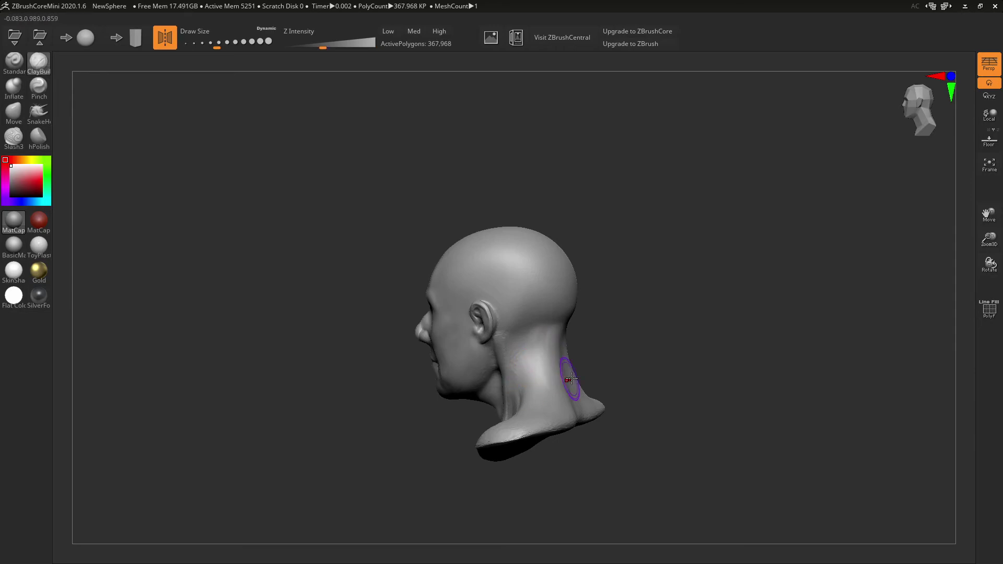
{"action": "mouse_move", "coordinate": [678, 374]}
{"action": "left_mouse_down"}
{"action": "mouse_move", "coordinate": [706, 298]}
{"action": "mouse_move", "coordinate": [717, 351]}
{"action": "mouse_move", "coordinate": [700, 352]}
{"action": "mouse_move", "coordinate": [718, 328]}
{"action": "left_mouse_up"}
{"action": "key", "text": "shift"}
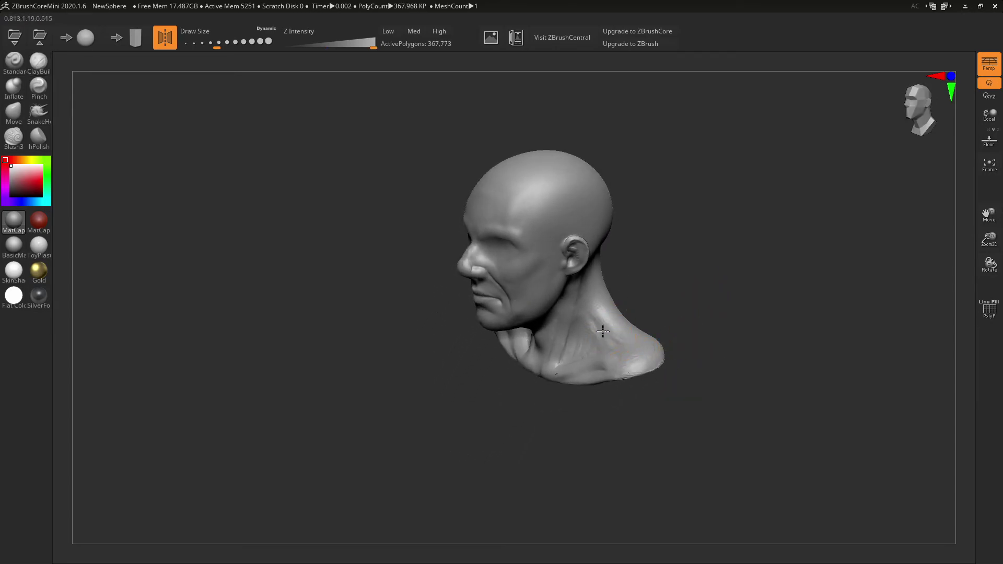
{"action": "left_click_drag", "start_coordinate": [582, 298], "coordinate": [579, 352], "text": "shift"}
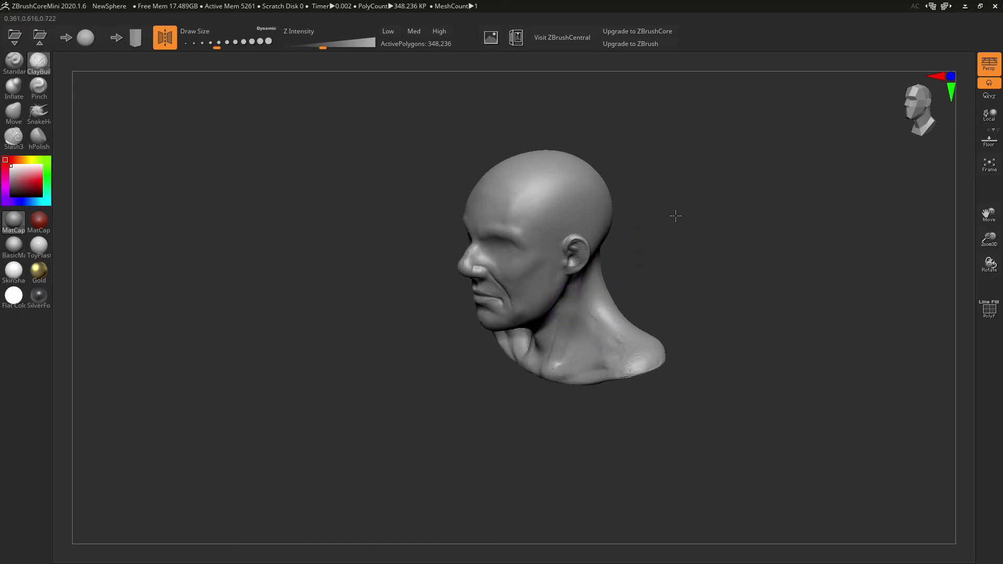
Shape the eyeballs, upper eyelids and outer brow folds with a much smaller ClayBuildup brush
{"action": "left_click_drag", "start_coordinate": [672, 215], "coordinate": [705, 175]}
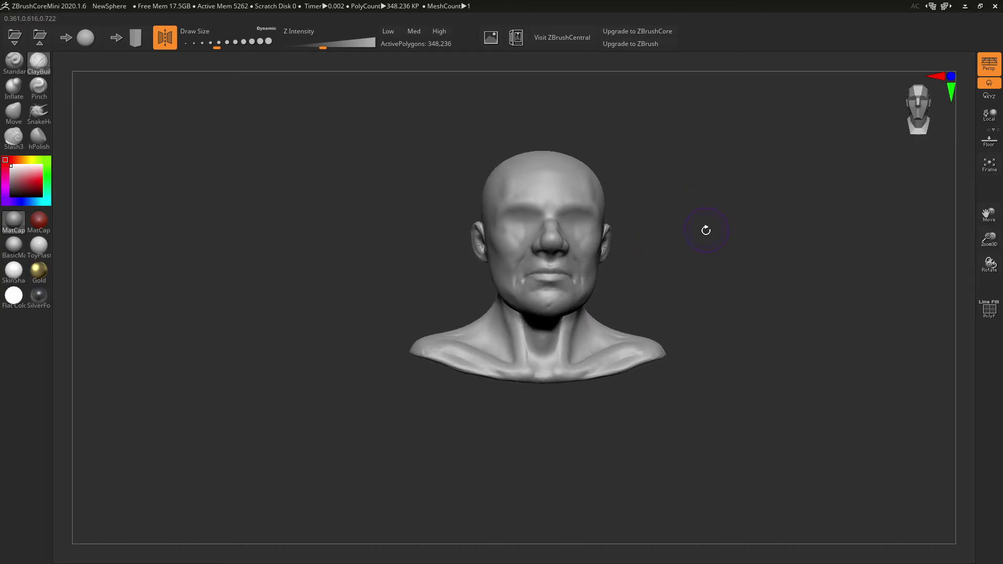
{"action": "left_click_drag", "start_coordinate": [701, 233], "coordinate": [782, 277], "text": "alt"}
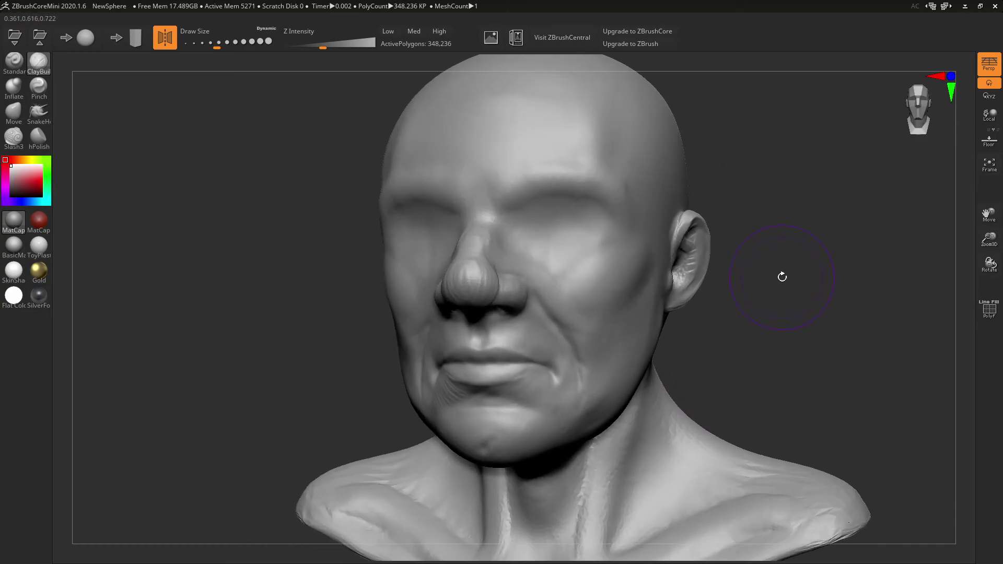
{"action": "key", "text": "["}
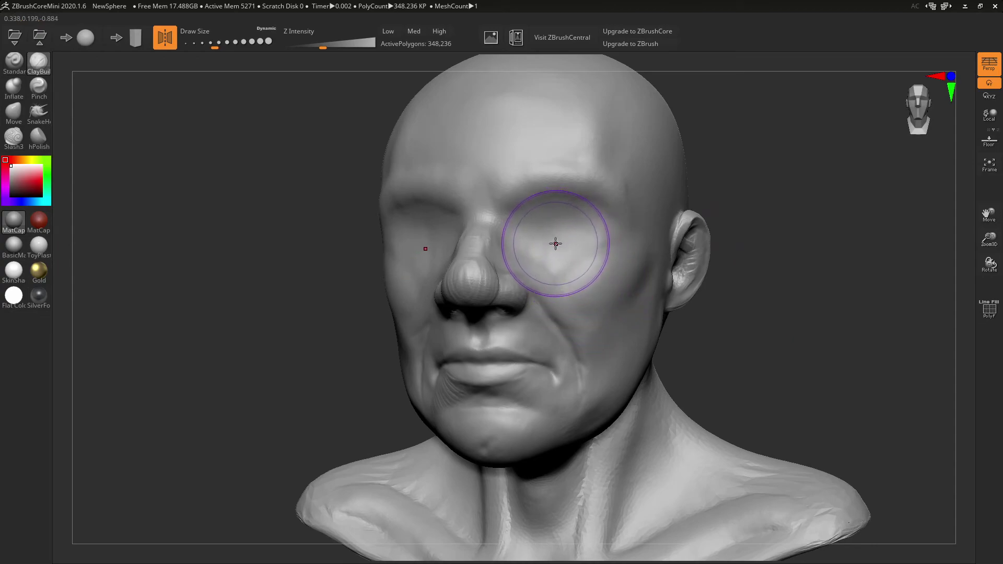
{"action": "key", "text": "["}
{"action": "key", "text": "["}
{"action": "key", "text": "["}
{"action": "key", "text": "["}
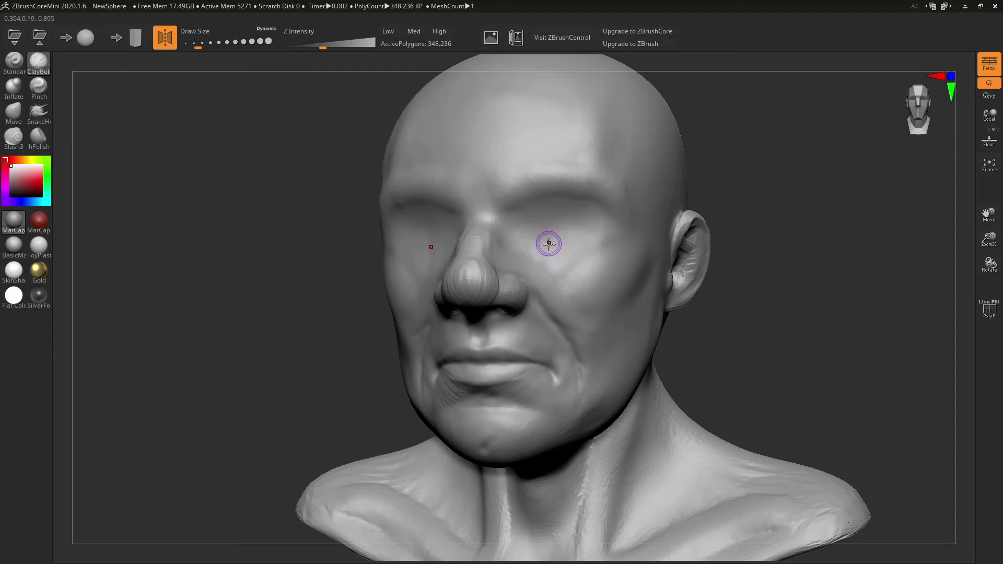
{"action": "key", "text": "]"}
{"action": "key", "text": "]"}
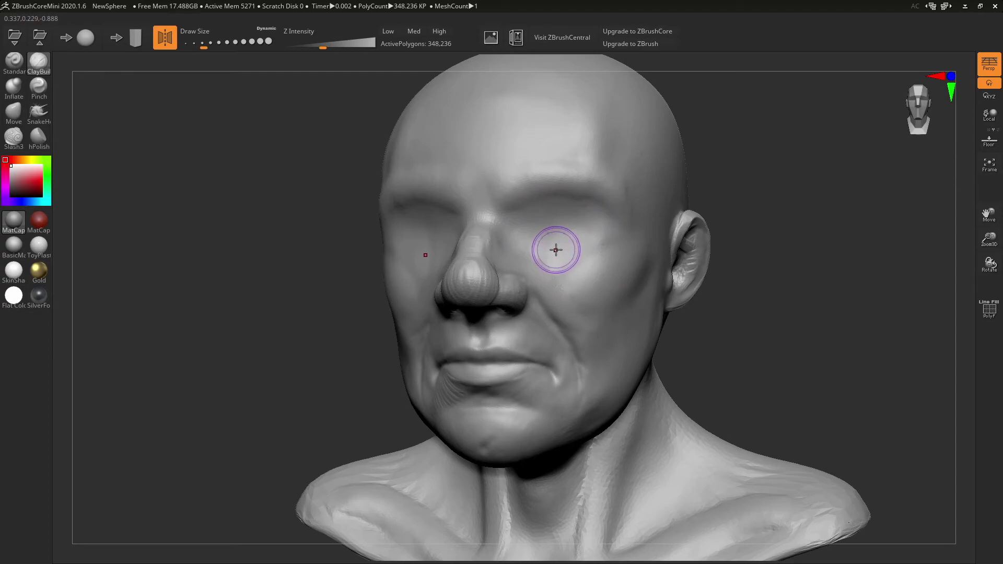
{"action": "mouse_move", "coordinate": [557, 251]}
{"action": "left_mouse_down"}
{"action": "mouse_move", "coordinate": [539, 236]}
{"action": "mouse_move", "coordinate": [564, 246]}
{"action": "mouse_move", "coordinate": [589, 239]}
{"action": "mouse_move", "coordinate": [562, 251]}
{"action": "mouse_move", "coordinate": [543, 230]}
{"action": "mouse_move", "coordinate": [541, 251]}
{"action": "mouse_move", "coordinate": [526, 241]}
{"action": "mouse_move", "coordinate": [527, 222]}
{"action": "mouse_move", "coordinate": [591, 236]}
{"action": "mouse_move", "coordinate": [523, 241]}
{"action": "mouse_move", "coordinate": [533, 226]}
{"action": "left_mouse_up"}
{"action": "key", "text": "bracketleft"}
{"action": "mouse_move", "coordinate": [523, 244]}
{"action": "left_mouse_down"}
{"action": "mouse_move", "coordinate": [538, 222]}
{"action": "mouse_move", "coordinate": [578, 217]}
{"action": "mouse_move", "coordinate": [594, 242]}
{"action": "mouse_move", "coordinate": [591, 233]}
{"action": "mouse_move", "coordinate": [616, 225]}
{"action": "mouse_move", "coordinate": [589, 199]}
{"action": "mouse_move", "coordinate": [586, 210]}
{"action": "mouse_move", "coordinate": [622, 232]}
{"action": "mouse_move", "coordinate": [632, 225]}
{"action": "mouse_move", "coordinate": [605, 197]}
{"action": "mouse_move", "coordinate": [611, 190]}
{"action": "mouse_move", "coordinate": [626, 222]}
{"action": "left_mouse_up"}
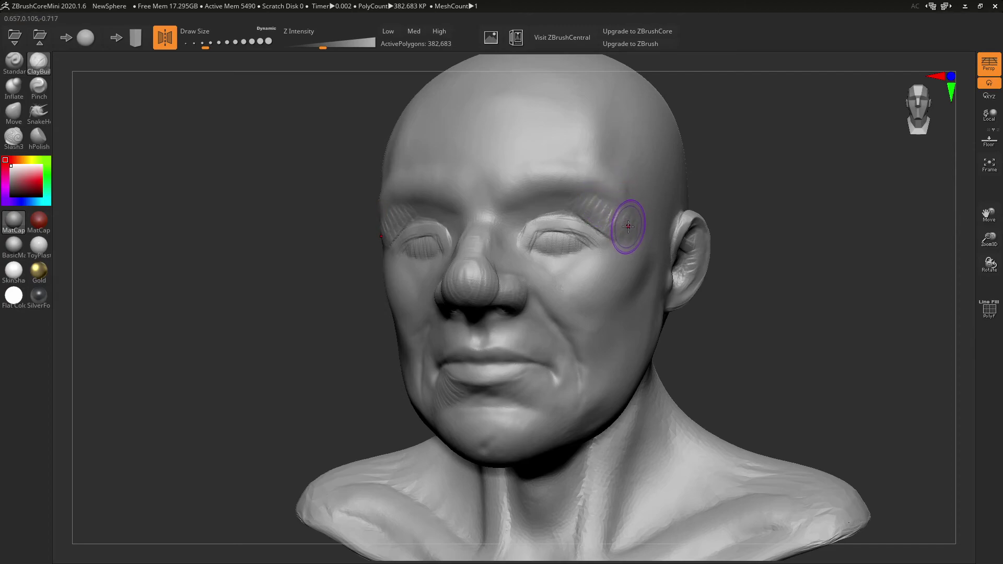
Add the lower eyelids and the skin folds beneath the eyes with a slightly smaller ClayBuildup brush
{"action": "key", "text": "p"}
{"action": "key", "text": "p"}
{"action": "key", "text": "p"}
{"action": "key", "text": "p"}
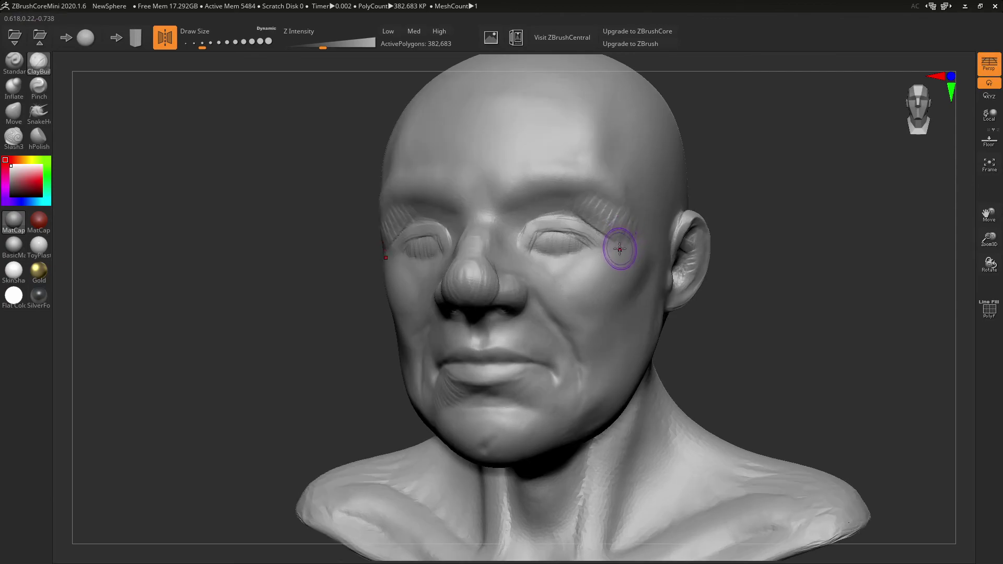
{"action": "key", "text": "["}
{"action": "mouse_move", "coordinate": [536, 257]}
{"action": "left_mouse_down"}
{"action": "mouse_move", "coordinate": [593, 243]}
{"action": "mouse_move", "coordinate": [556, 253]}
{"action": "mouse_move", "coordinate": [589, 242]}
{"action": "mouse_move", "coordinate": [572, 259]}
{"action": "mouse_move", "coordinate": [559, 258]}
{"action": "mouse_move", "coordinate": [593, 242]}
{"action": "mouse_move", "coordinate": [601, 256]}
{"action": "mouse_move", "coordinate": [592, 256]}
{"action": "left_mouse_up"}
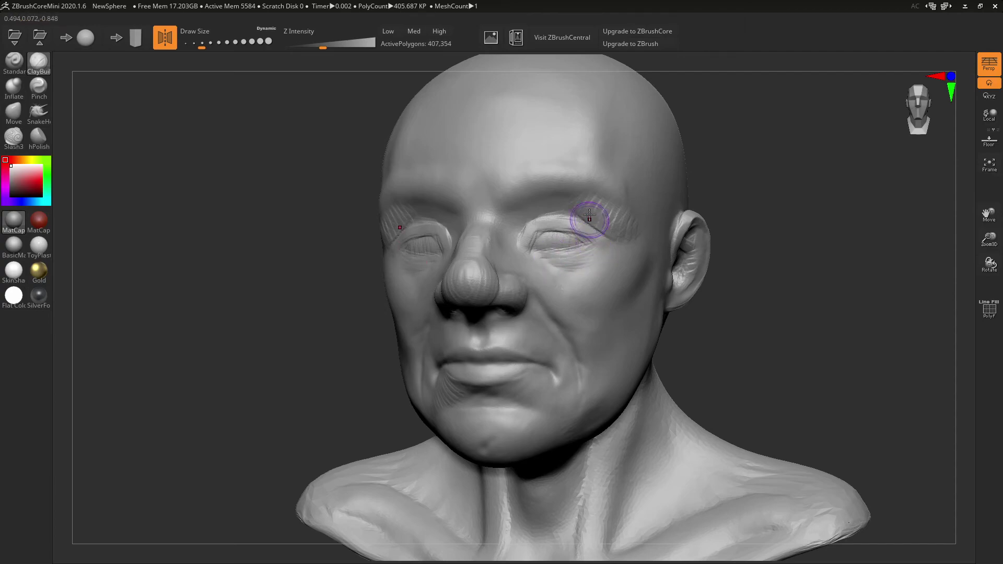
Refine the eyeballs and upper eyelid folds, and extend the outer brow folds toward the temples with ClayBuildup
{"action": "mouse_move", "coordinate": [619, 212]}
{"action": "right_mouse_down"}
{"action": "mouse_move", "coordinate": [644, 224]}
{"action": "mouse_move", "coordinate": [605, 217]}
{"action": "right_mouse_up"}
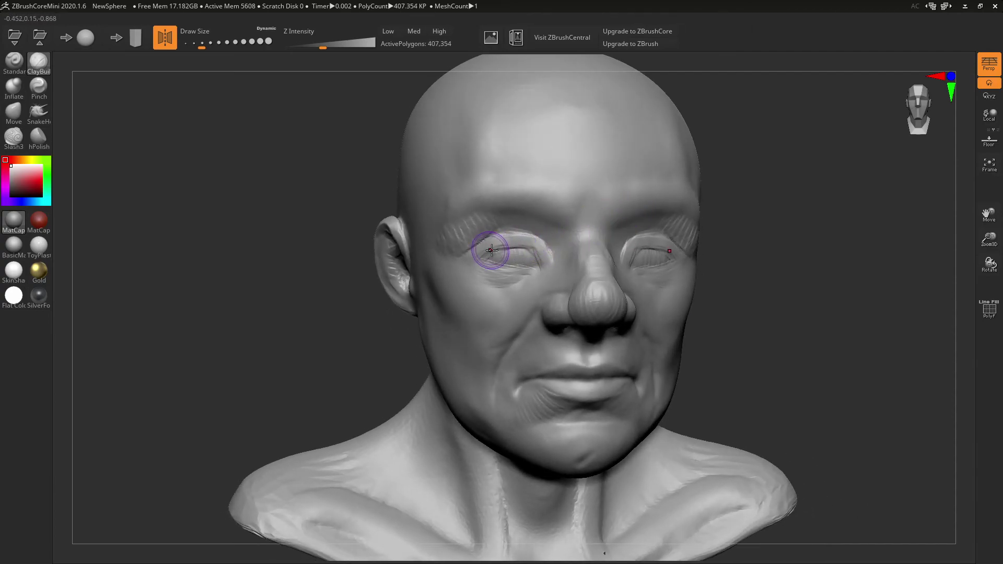
{"action": "left_click_drag", "start_coordinate": [532, 249], "coordinate": [520, 245]}
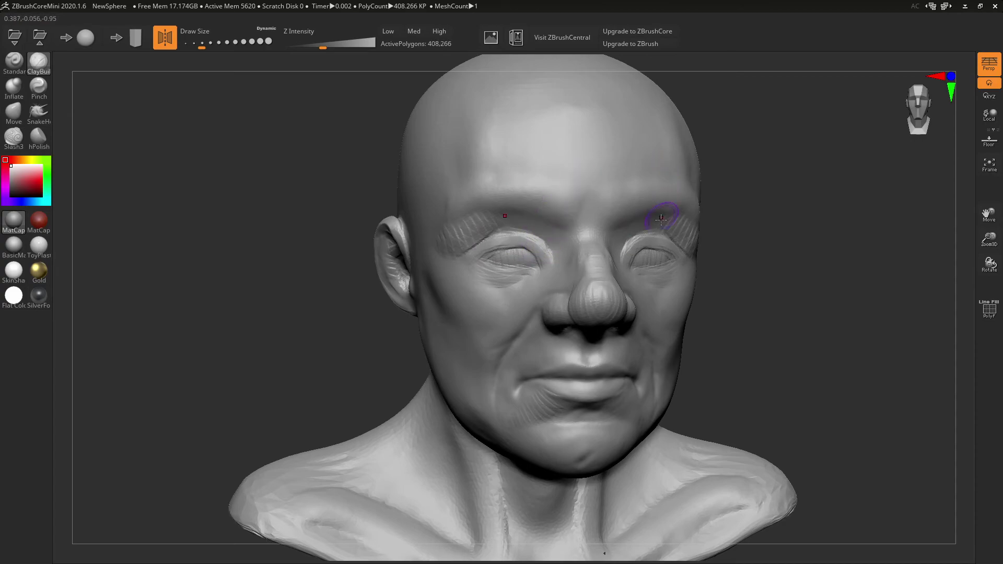
{"action": "mouse_move", "coordinate": [646, 217]}
{"action": "left_mouse_down"}
{"action": "mouse_move", "coordinate": [622, 240]}
{"action": "mouse_move", "coordinate": [686, 243]}
{"action": "mouse_move", "coordinate": [610, 231]}
{"action": "left_mouse_up"}
{"action": "right_click_drag", "start_coordinate": [660, 219], "coordinate": [463, 310]}
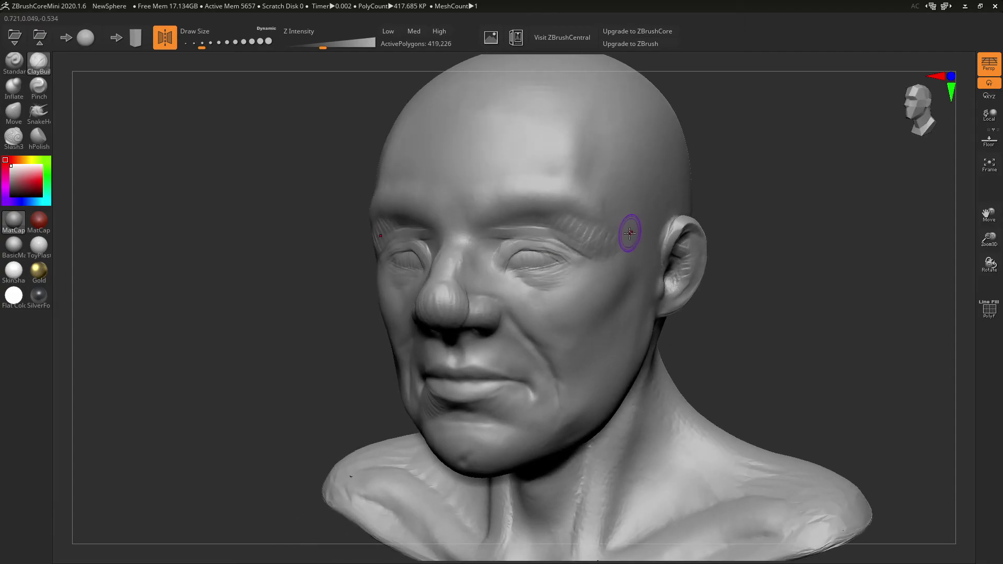
{"action": "left_click_drag", "start_coordinate": [630, 233], "coordinate": [574, 246]}
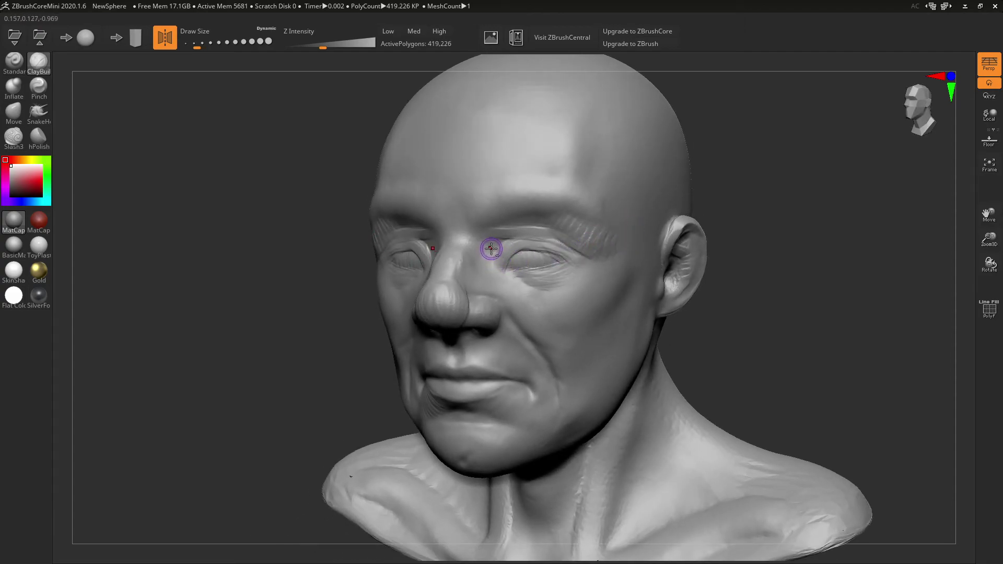
Build up the inner eye corners beside the nose bridge with a finer ClayBuildup brush
{"action": "left_click_drag", "start_coordinate": [491, 249], "coordinate": [478, 252]}
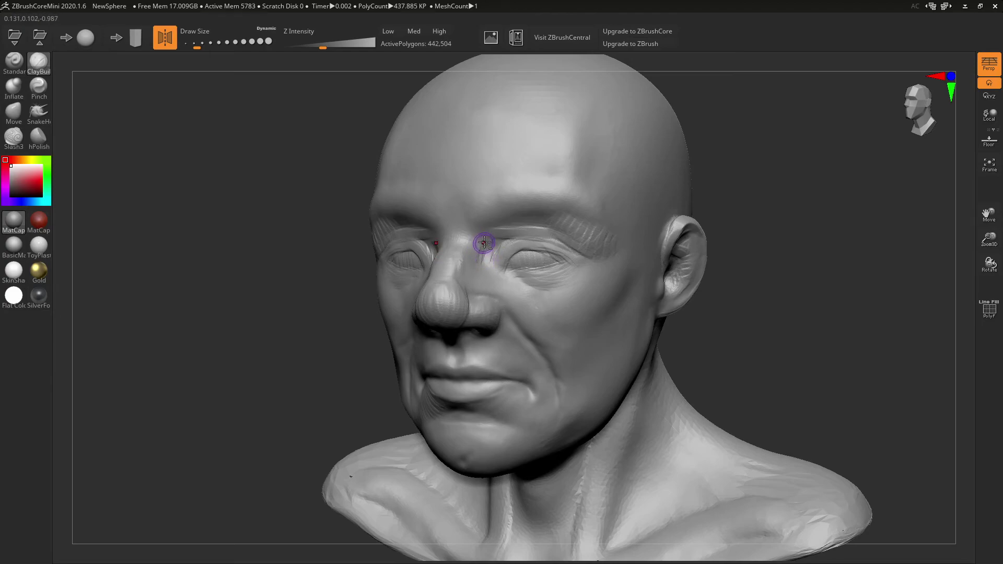
{"action": "mouse_move", "coordinate": [481, 241]}
{"action": "left_mouse_down"}
{"action": "mouse_move", "coordinate": [477, 264]}
{"action": "mouse_move", "coordinate": [493, 251]}
{"action": "mouse_move", "coordinate": [488, 261]}
{"action": "left_mouse_up"}
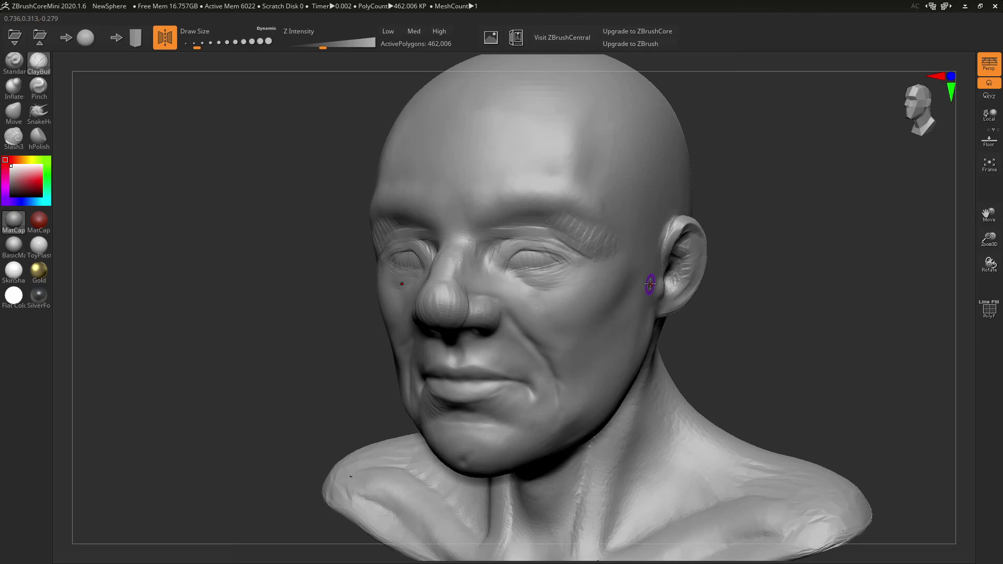
{"action": "mouse_move", "coordinate": [513, 272]}
{"action": "right_mouse_down", "text": "shift"}
{"action": "mouse_move", "coordinate": [569, 279]}
{"action": "mouse_move", "coordinate": [544, 280]}
{"action": "right_mouse_up", "text": "shift"}
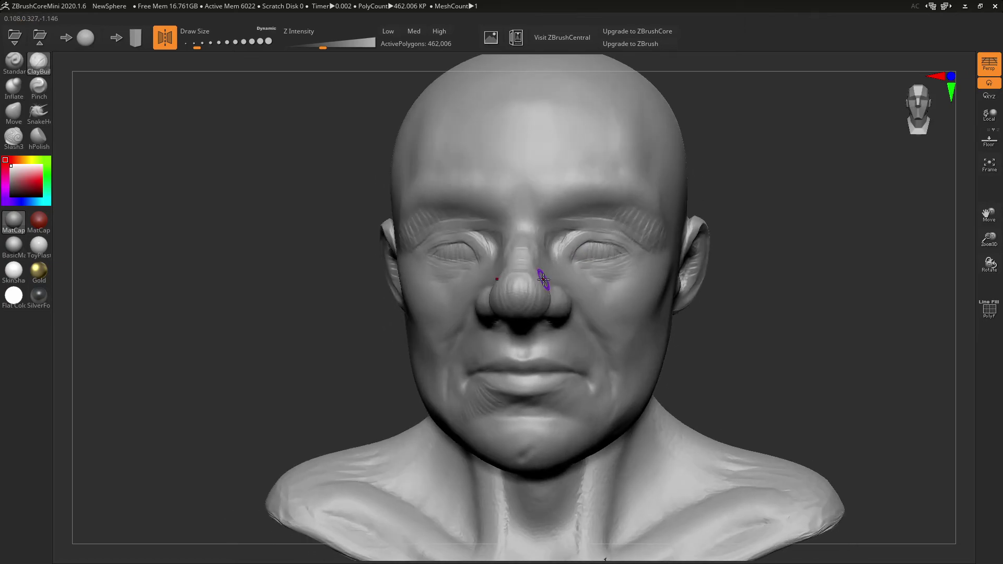
Define the eyelid edges and outer eye corners, and sculpt the irises on both eyeballs with ClayBuildup
{"action": "mouse_move", "coordinate": [585, 238]}
{"action": "left_mouse_down"}
{"action": "mouse_move", "coordinate": [605, 233]}
{"action": "mouse_move", "coordinate": [639, 257]}
{"action": "left_mouse_up"}
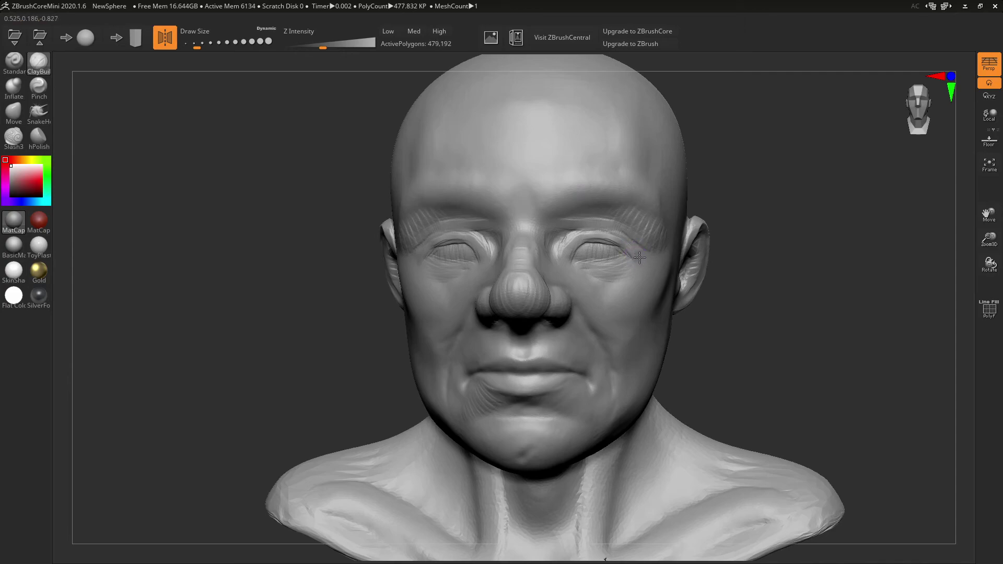
{"action": "mouse_move", "coordinate": [609, 223]}
{"action": "left_mouse_down"}
{"action": "mouse_move", "coordinate": [568, 260]}
{"action": "mouse_move", "coordinate": [571, 234]}
{"action": "mouse_move", "coordinate": [567, 261]}
{"action": "mouse_move", "coordinate": [596, 236]}
{"action": "left_mouse_up"}
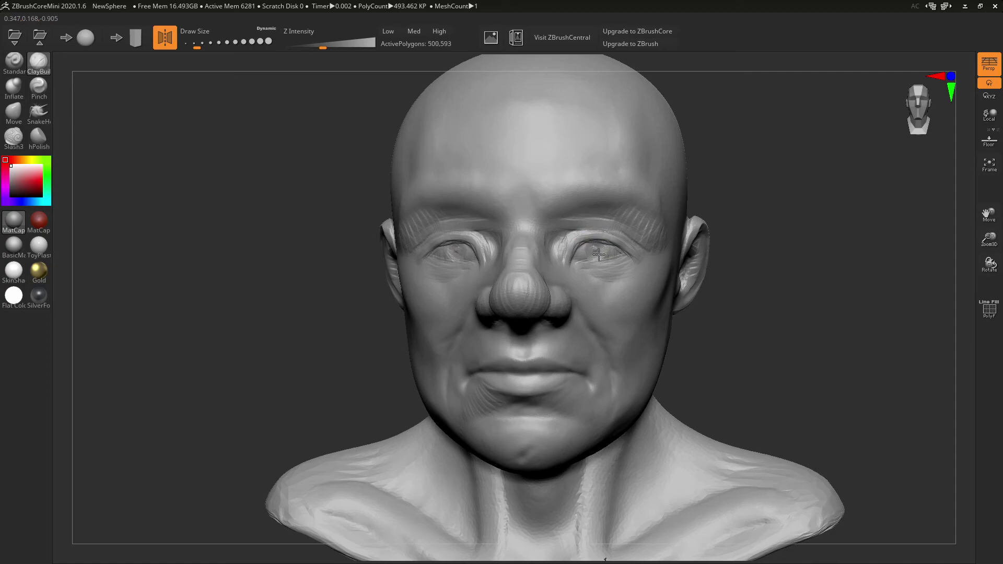
{"action": "left_click_drag", "start_coordinate": [599, 255], "coordinate": [600, 253]}
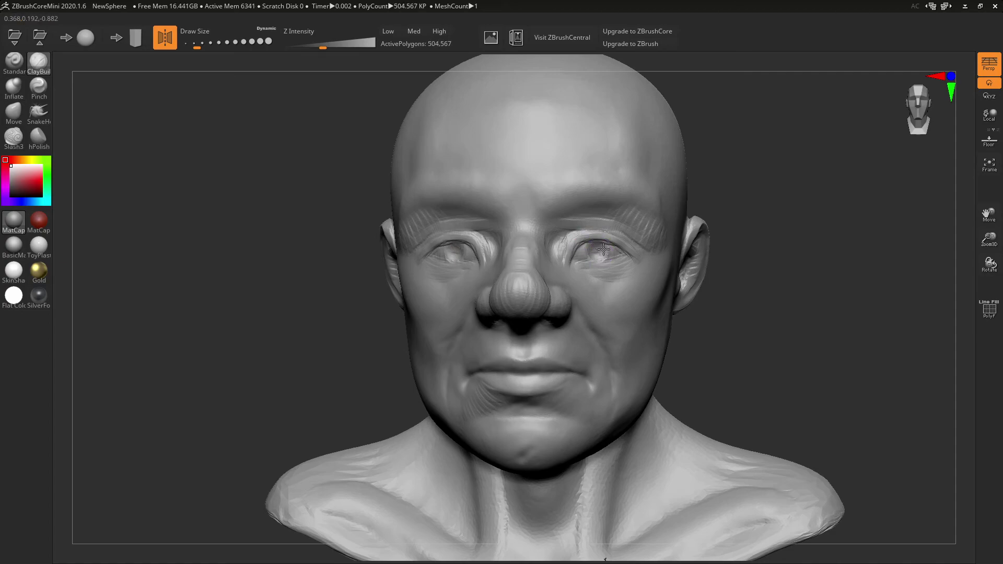
{"action": "left_click_drag", "start_coordinate": [481, 240], "coordinate": [461, 230]}
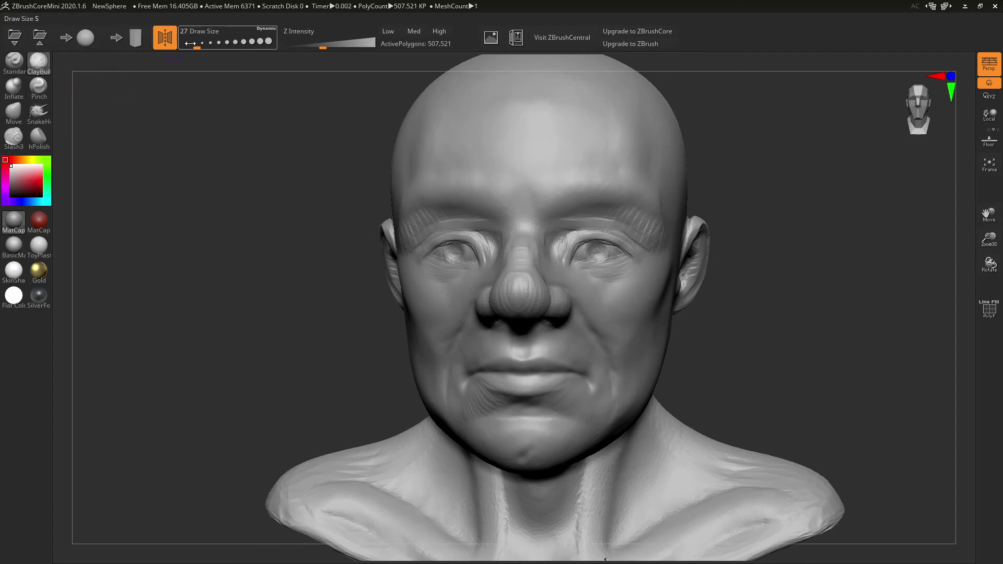
Turn symmetry off and refine the iris and eyelid of each eye separately with ClayBuildup
{"action": "key", "text": "x"}
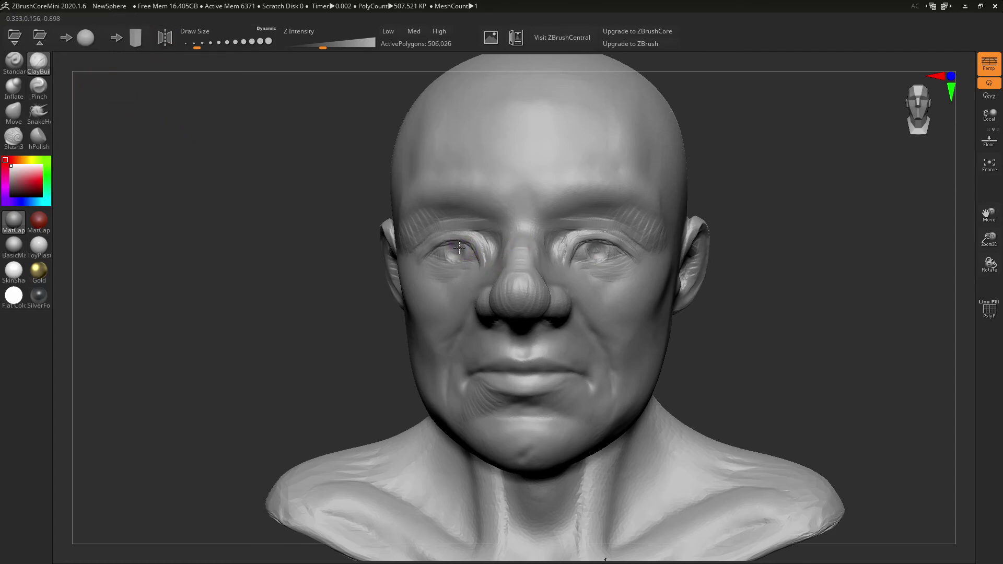
{"action": "left_click_drag", "start_coordinate": [460, 248], "coordinate": [477, 255]}
{"action": "left_click_drag", "start_coordinate": [581, 249], "coordinate": [660, 240]}
{"action": "left_click_drag", "start_coordinate": [459, 246], "coordinate": [448, 225]}
Turn symmetry back on and reshape the eyelids and area around the eyes with an enlarged Move brush
{"action": "right_click_drag", "start_coordinate": [667, 293], "coordinate": [747, 284]}
{"action": "left_click", "coordinate": [13, 112]}
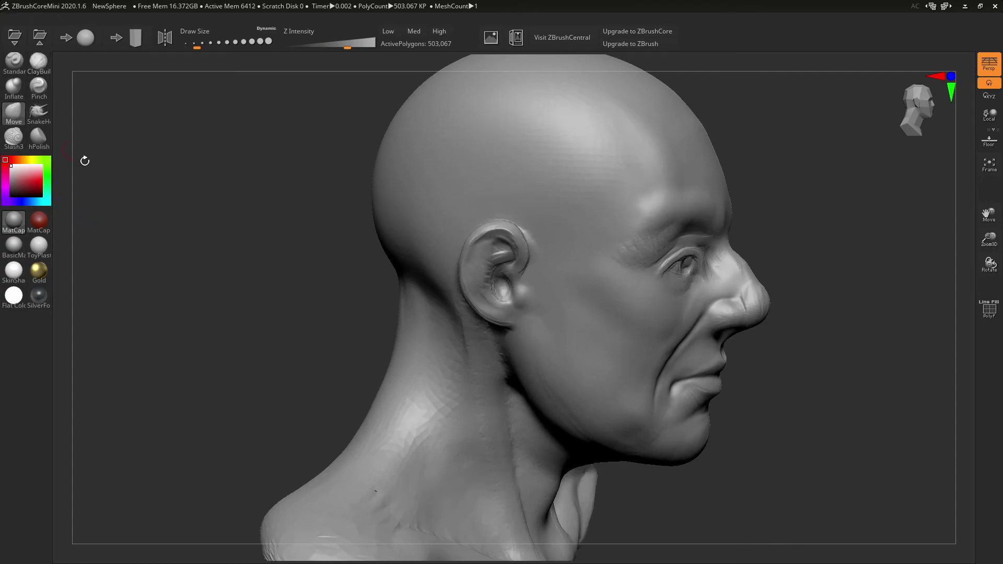
{"action": "left_click", "coordinate": [171, 45]}
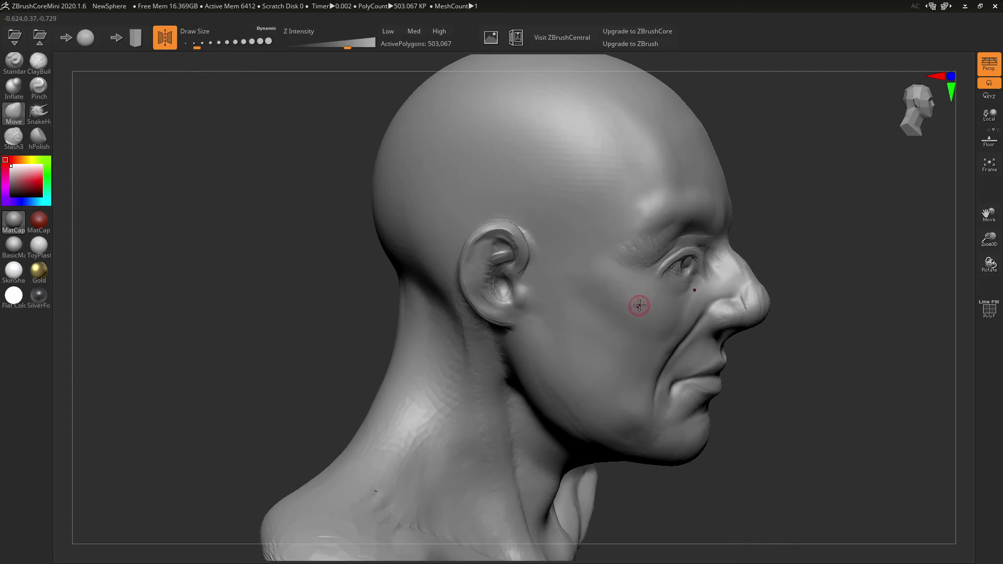
{"action": "key", "text": "bracketright"}
{"action": "key", "text": "bracketright"}
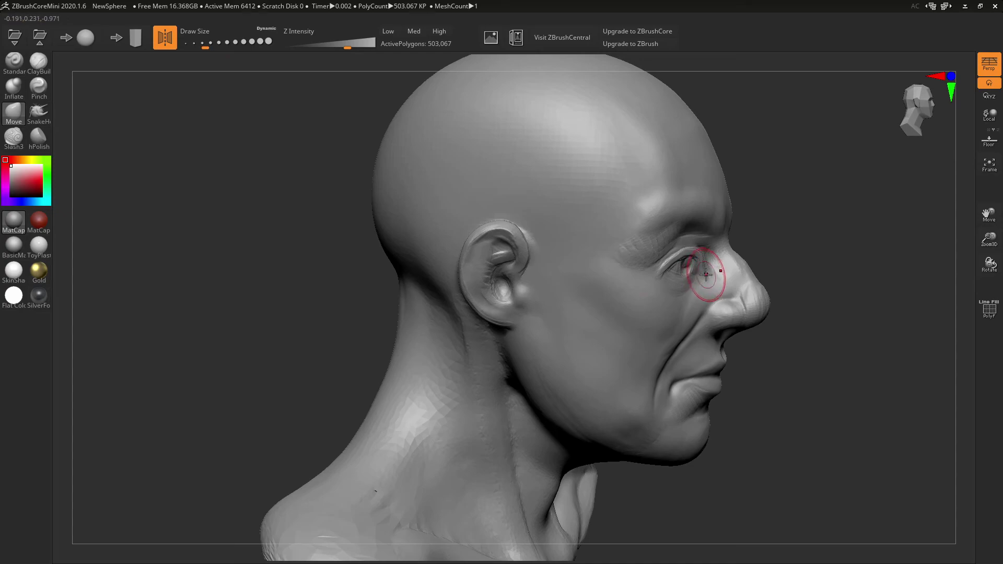
{"action": "right_click_drag", "start_coordinate": [707, 276], "coordinate": [673, 314]}
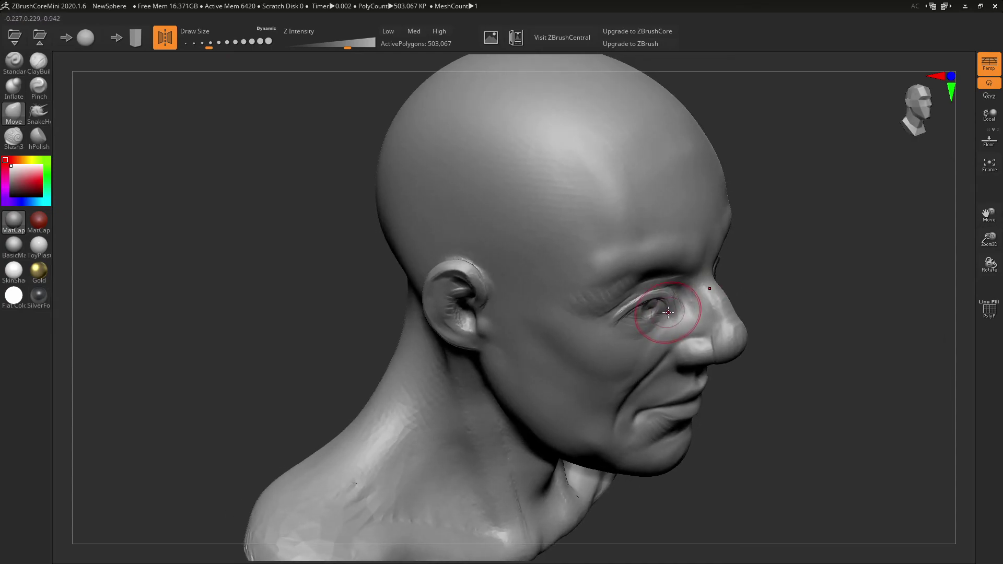
{"action": "left_click_drag", "start_coordinate": [674, 314], "coordinate": [675, 302]}
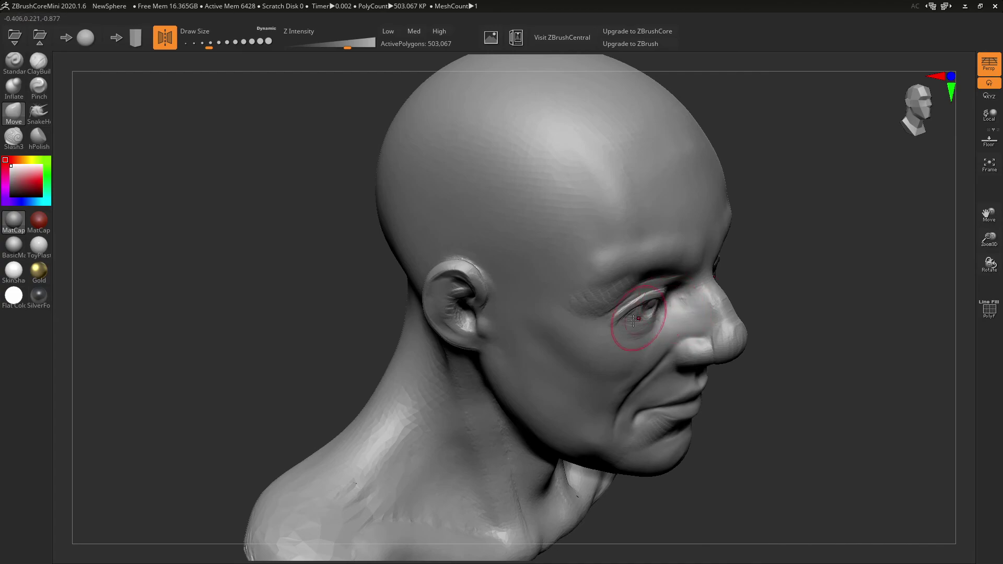
{"action": "mouse_move", "coordinate": [614, 325]}
{"action": "left_mouse_down"}
{"action": "mouse_move", "coordinate": [608, 317]}
{"action": "mouse_move", "coordinate": [647, 313]}
{"action": "left_mouse_up"}
{"action": "mouse_move", "coordinate": [766, 310]}
{"action": "left_mouse_down"}
{"action": "mouse_move", "coordinate": [655, 321]}
{"action": "mouse_move", "coordinate": [666, 342]}
{"action": "left_mouse_up"}
{"action": "left_click_drag", "start_coordinate": [605, 356], "coordinate": [631, 348]}
{"action": "right_click_drag", "start_coordinate": [632, 352], "coordinate": [634, 202]}
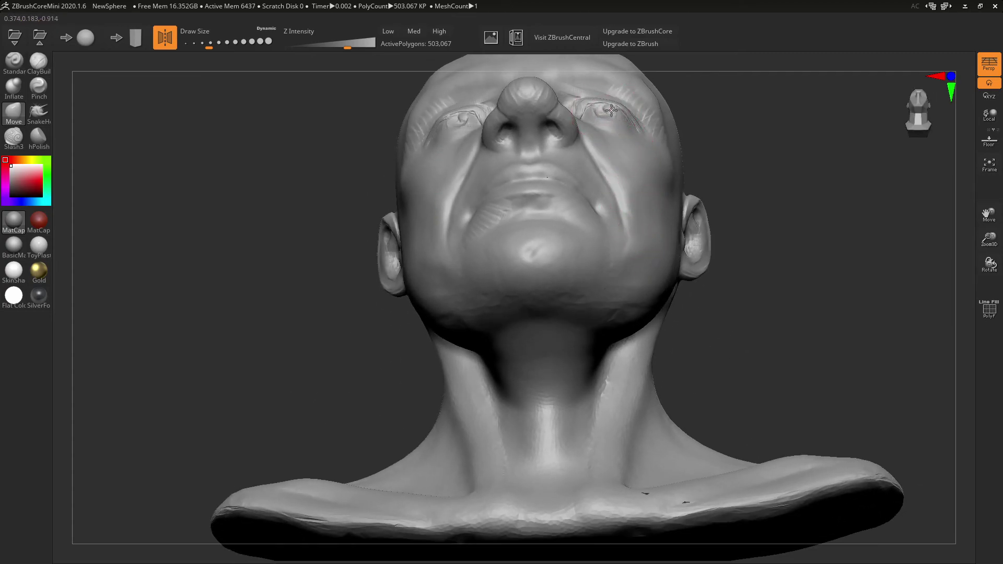
{"action": "right_click_drag", "start_coordinate": [627, 112], "coordinate": [625, 196]}
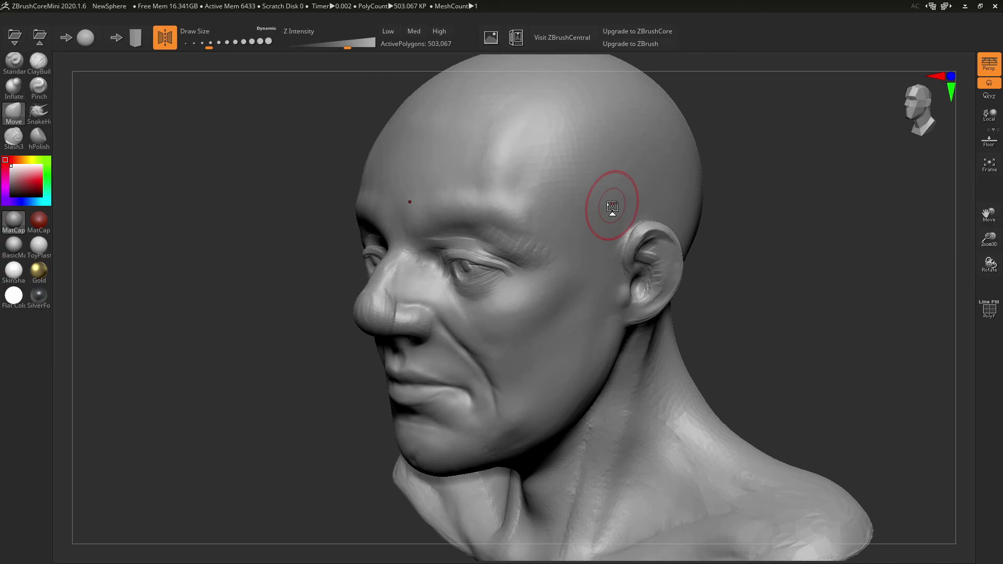
Smooth the clay strokes on the outer brows, eyes, nose, mouth corners and chin
{"action": "mouse_move", "coordinate": [507, 244]}
{"action": "left_mouse_down", "text": "shift"}
{"action": "mouse_move", "coordinate": [537, 251]}
{"action": "mouse_move", "coordinate": [486, 231]}
{"action": "mouse_move", "coordinate": [490, 265]}
{"action": "mouse_move", "coordinate": [455, 259]}
{"action": "mouse_move", "coordinate": [515, 254]}
{"action": "left_mouse_up", "text": "shift"}
{"action": "mouse_move", "coordinate": [514, 255]}
{"action": "right_mouse_down"}
{"action": "mouse_move", "coordinate": [695, 243]}
{"action": "mouse_move", "coordinate": [567, 232]}
{"action": "right_mouse_up"}
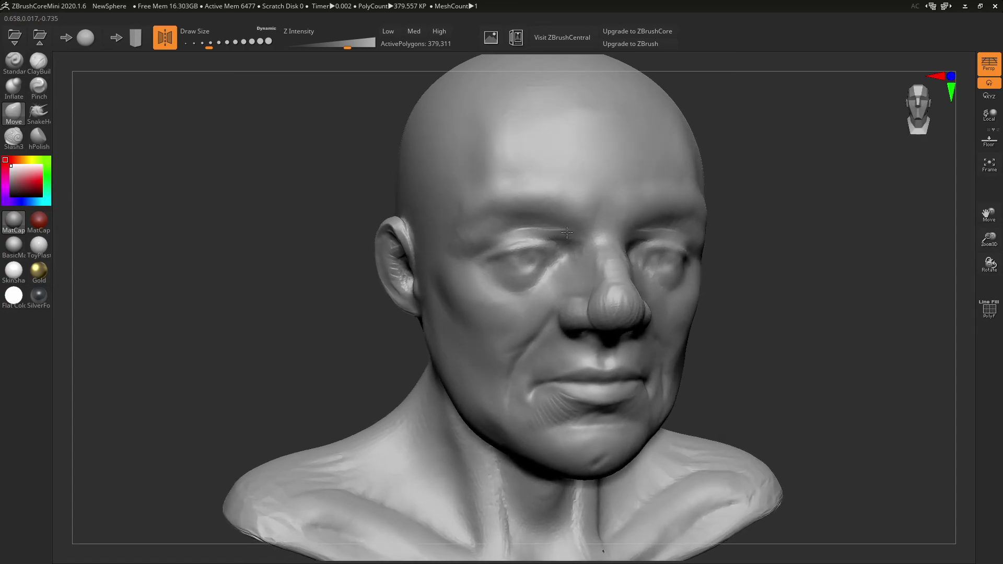
{"action": "mouse_move", "coordinate": [567, 233]}
{"action": "left_mouse_down", "text": "shift"}
{"action": "mouse_move", "coordinate": [650, 235]}
{"action": "mouse_move", "coordinate": [590, 325]}
{"action": "left_mouse_up", "text": "shift"}
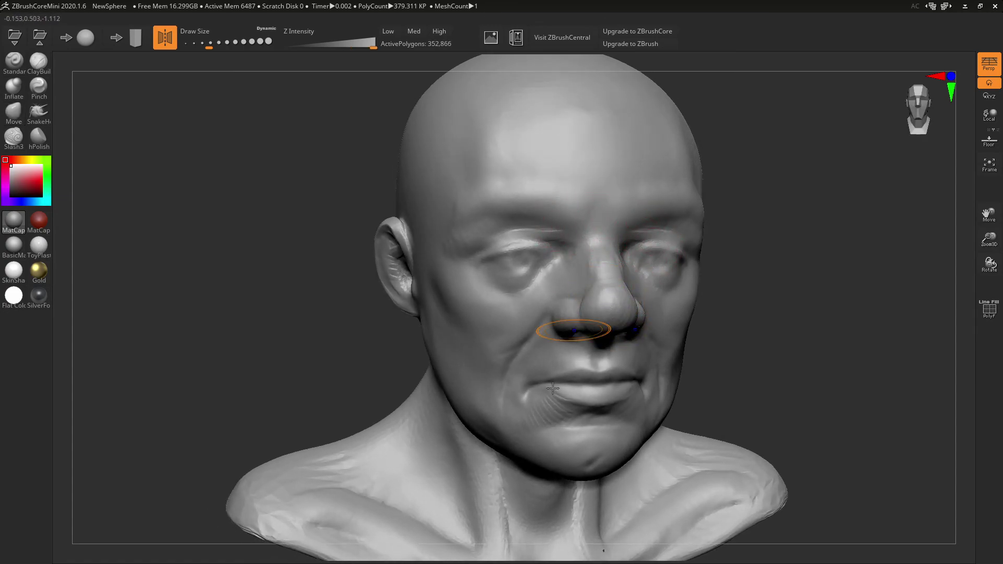
{"action": "mouse_move", "coordinate": [553, 388]}
{"action": "left_mouse_down", "text": "shift"}
{"action": "mouse_move", "coordinate": [546, 405]}
{"action": "mouse_move", "coordinate": [522, 413]}
{"action": "mouse_move", "coordinate": [531, 445]}
{"action": "left_mouse_up", "text": "shift"}
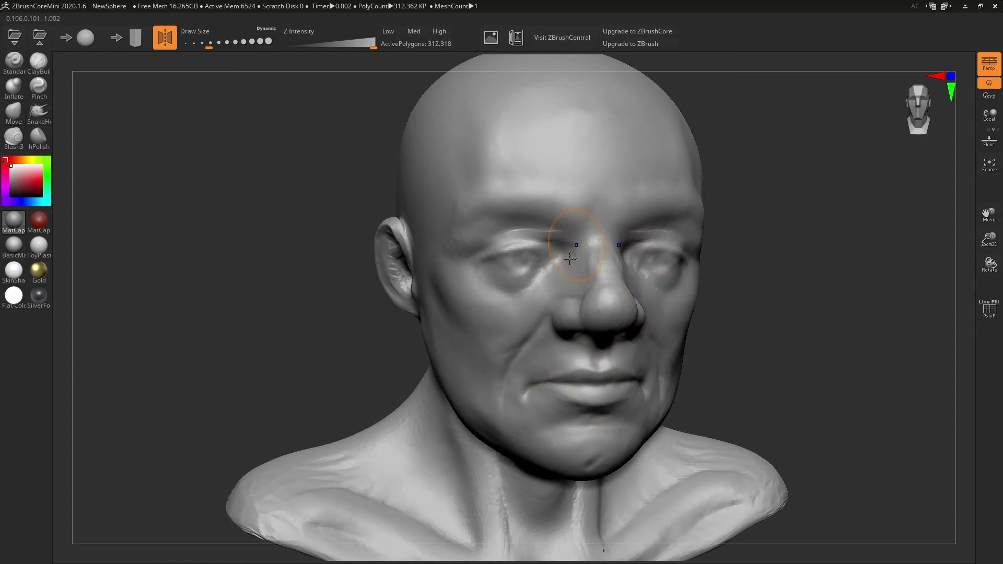
{"action": "mouse_move", "coordinate": [570, 259]}
{"action": "left_mouse_down", "text": "shift"}
{"action": "mouse_move", "coordinate": [549, 295]}
{"action": "mouse_move", "coordinate": [559, 275]}
{"action": "mouse_move", "coordinate": [547, 376]}
{"action": "left_mouse_up", "text": "shift"}
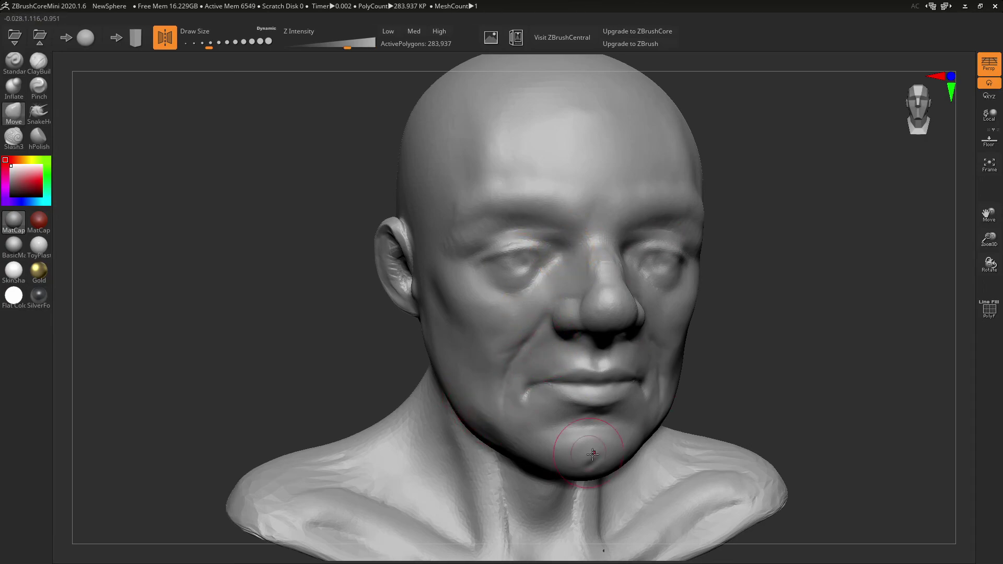
{"action": "left_click_drag", "start_coordinate": [788, 410], "coordinate": [758, 367]}
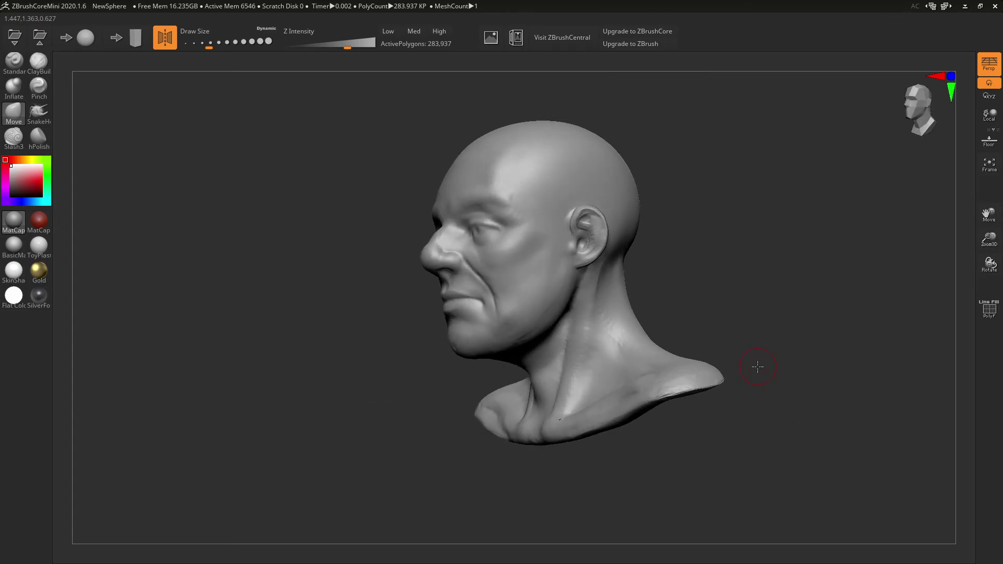